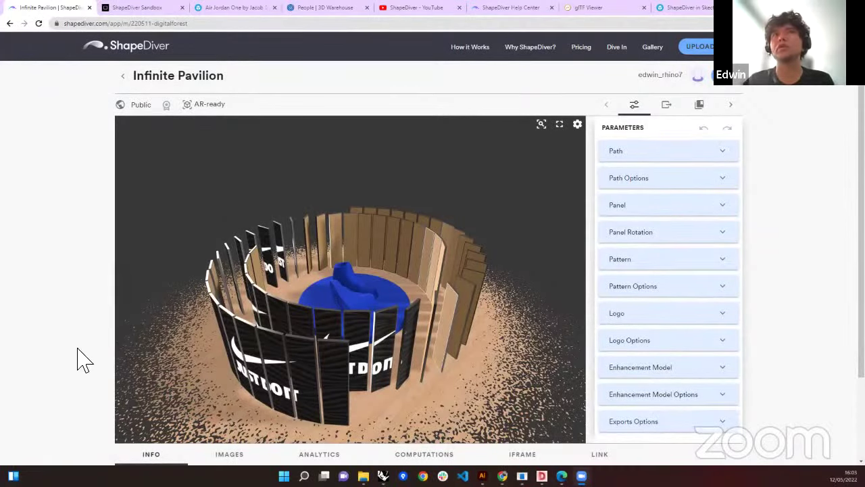
Inspect the Infinite Pavilion model from several angles, and switch to the untitled Rhino window with its Grasshopper definition
mouse_move(437, 338)
left_mouse_down()
mouse_move(315, 332)
mouse_move(448, 325)
left_mouse_up()
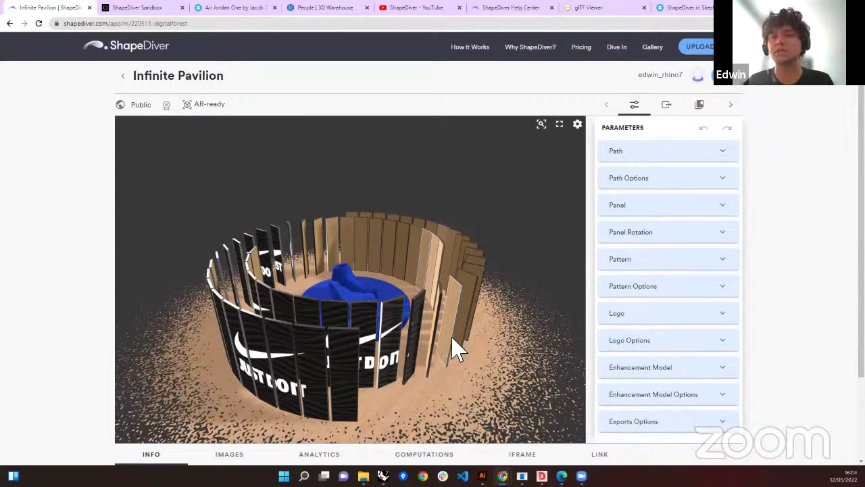
left_click_drag(455, 348, 363, 313)
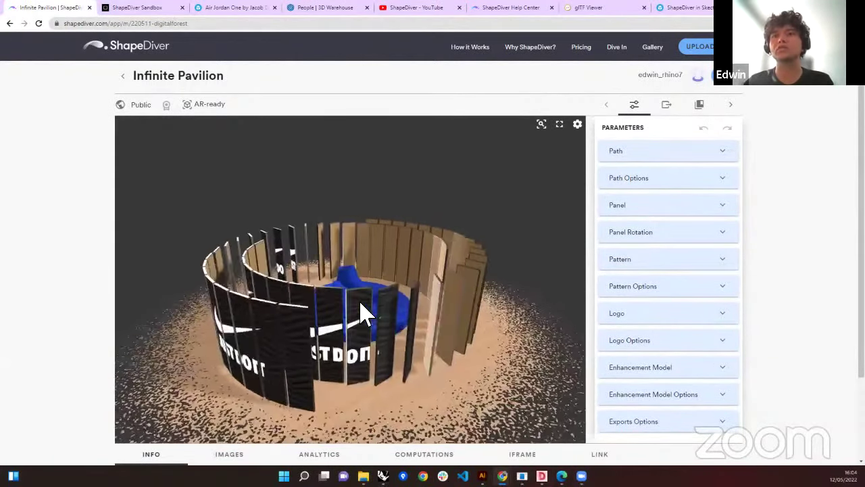
left_click_drag(367, 351, 392, 421)
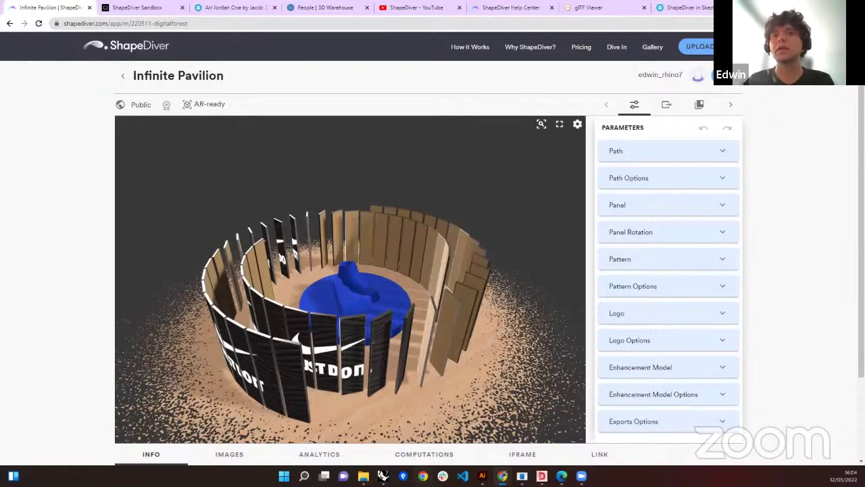
mouse_move(383, 476)
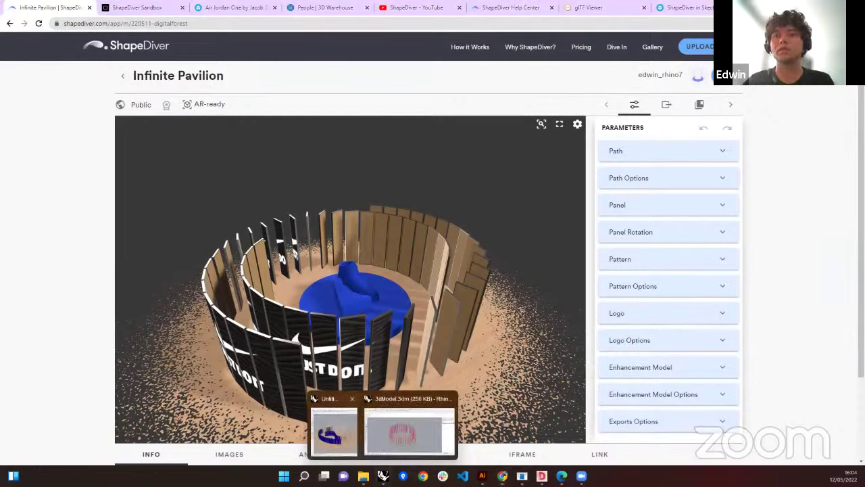
left_click(345, 438)
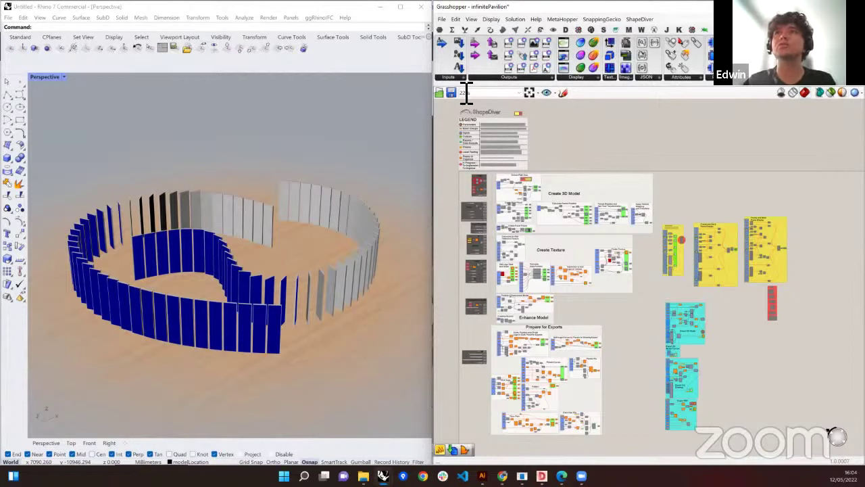
Examine the infinitePavilion definition's legend and the components of its Path group
left_click(606, 78)
left_click(629, 78)
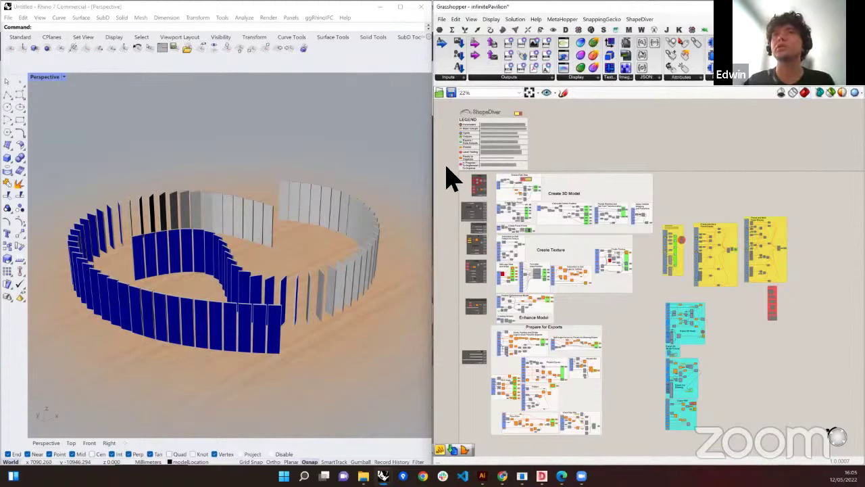
left_click_drag(441, 169, 498, 376)
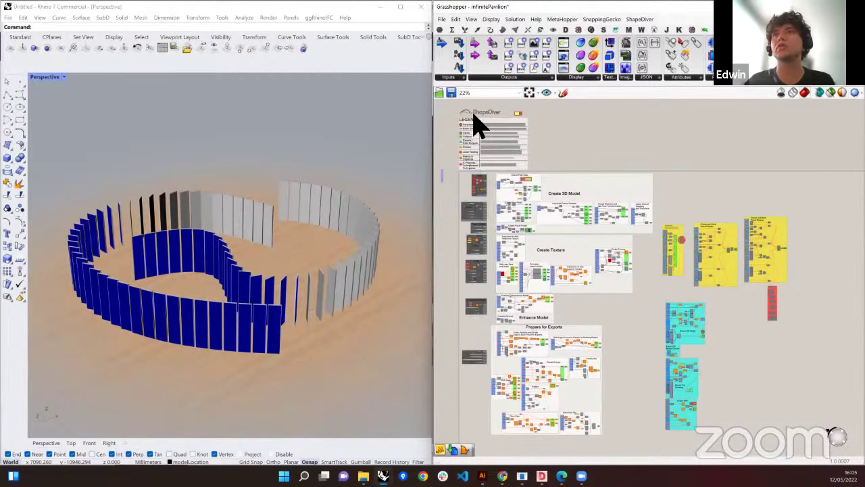
scroll(454, 135, "up", 6)
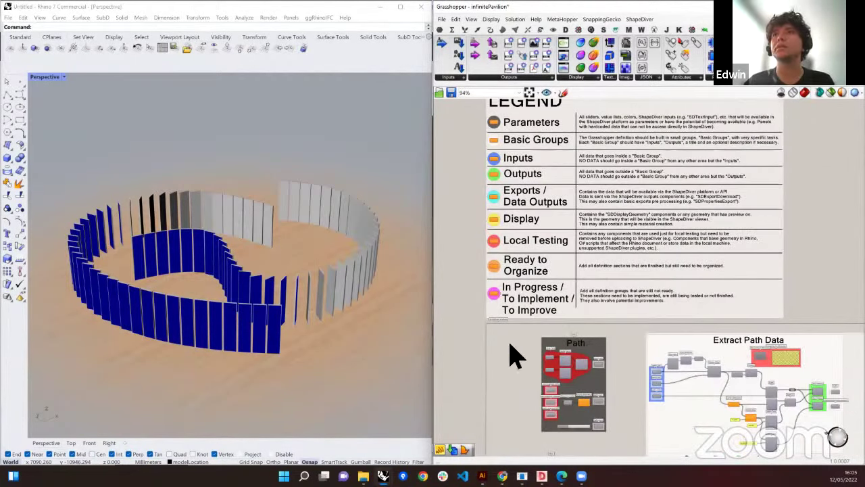
right_click_drag(571, 385, 534, 223)
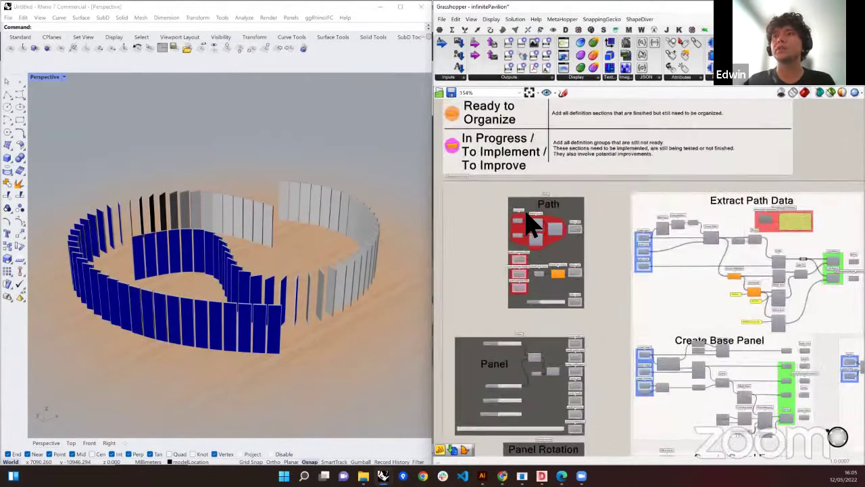
scroll(537, 230, "up", 5)
right_click_drag(184, 284, 158, 305)
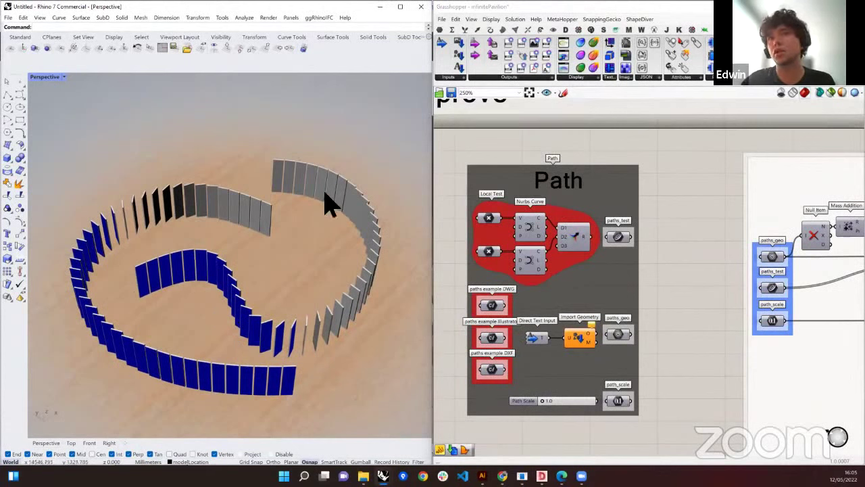
Select the Local Test point parameters in the Path group and examine their control points around the panel path in Rhino
left_click(481, 216)
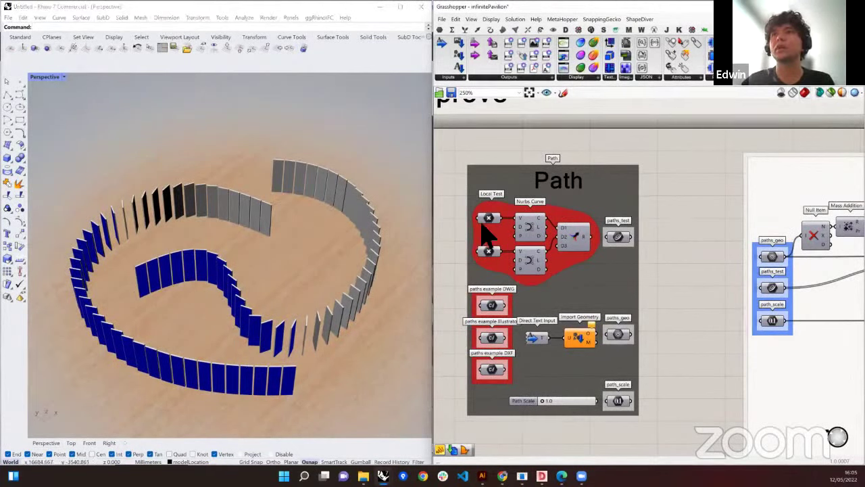
left_click_drag(462, 206, 508, 280)
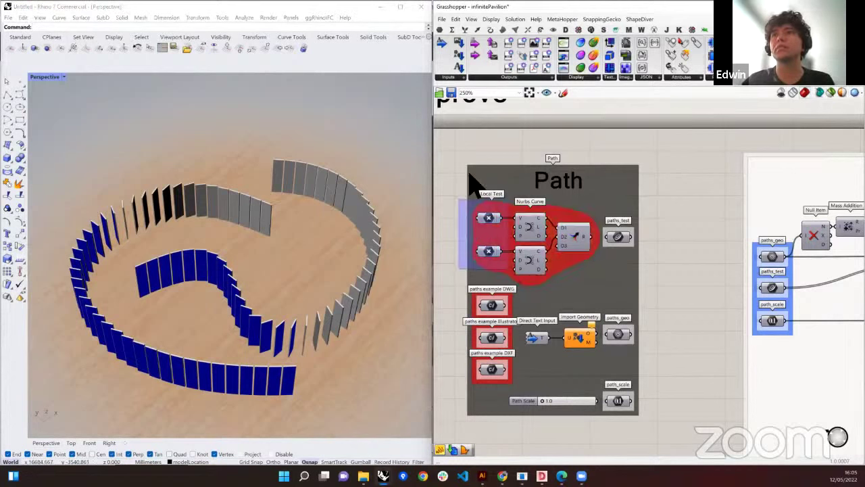
right_click(473, 163)
left_click(498, 174)
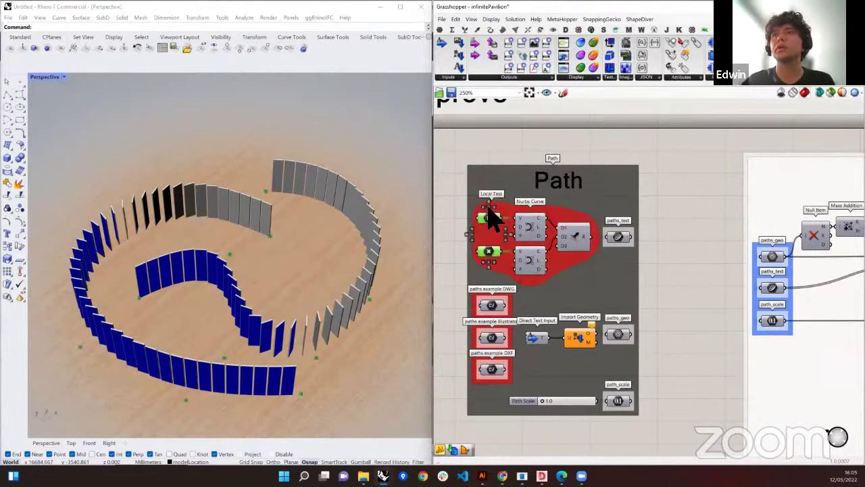
right_click_drag(220, 258, 213, 286)
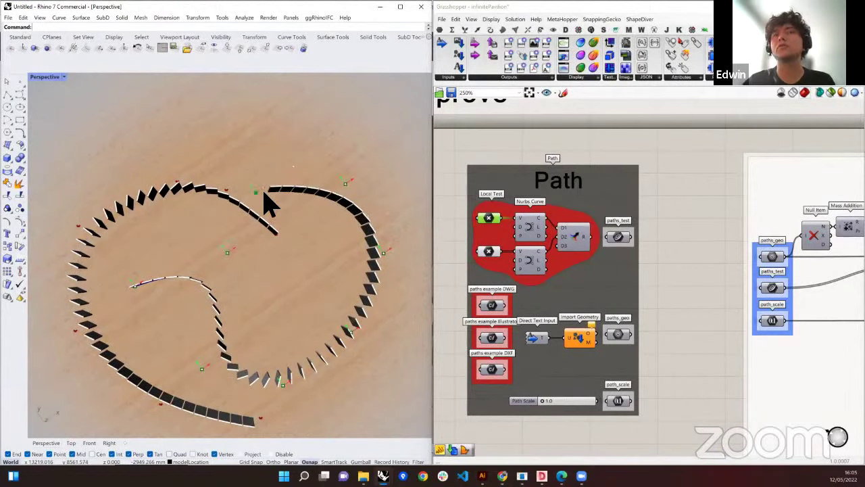
mouse_move(299, 261)
right_mouse_down()
mouse_move(292, 244)
mouse_move(299, 250)
right_mouse_up()
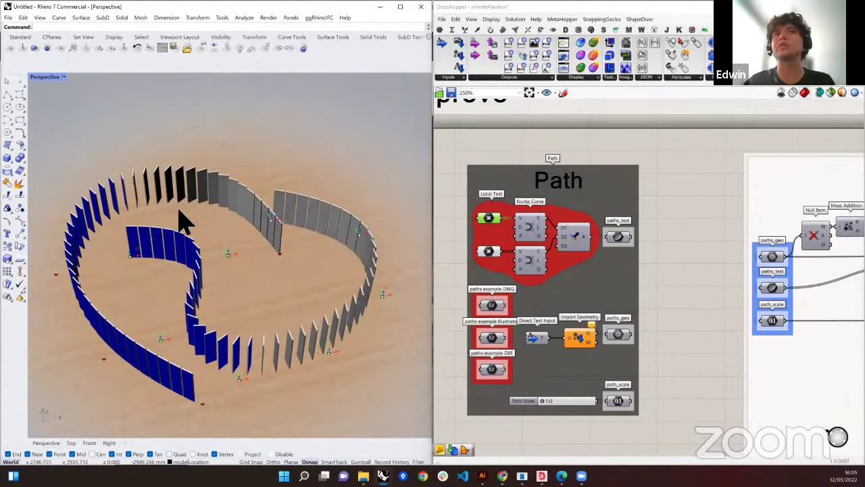
right_click_drag(232, 264, 225, 284)
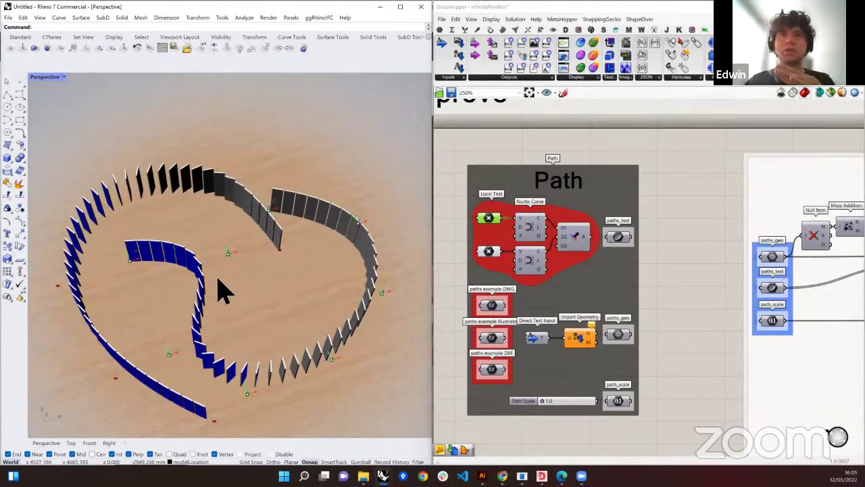
right_click_drag(240, 285, 251, 292)
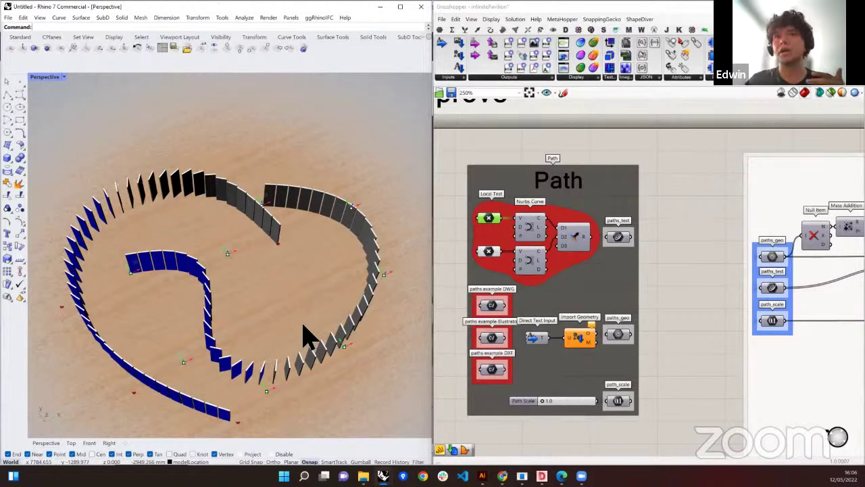
Feed the DWG path example into the Import Geometry component, and replace it with the DXF path example
left_click(469, 295)
left_click_drag(454, 279, 521, 329)
scroll(492, 338, "up", 2)
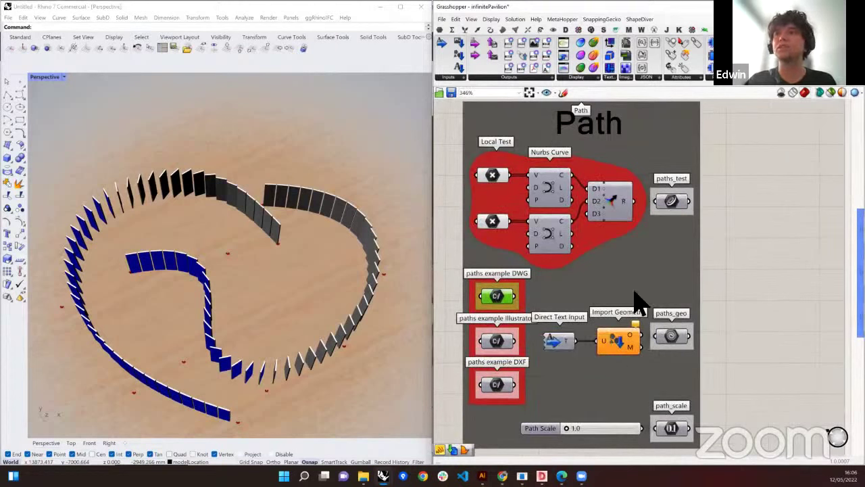
right_click(618, 344)
key("Escape")
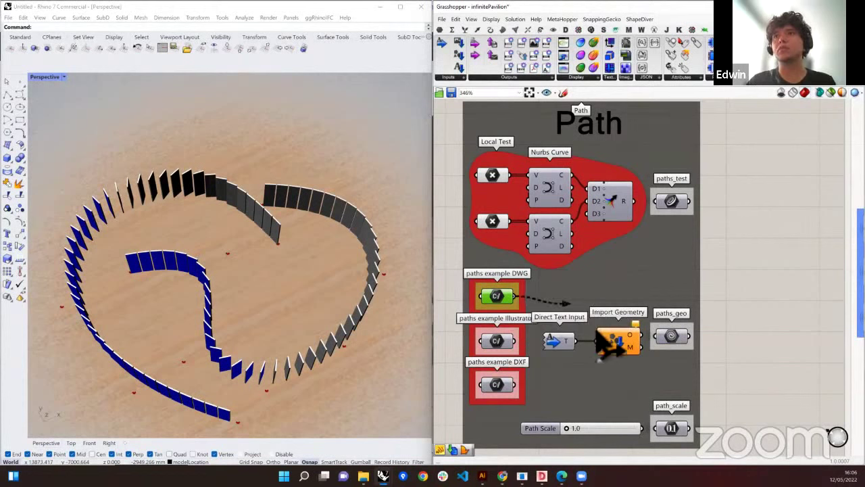
left_click_drag(598, 336, 499, 294)
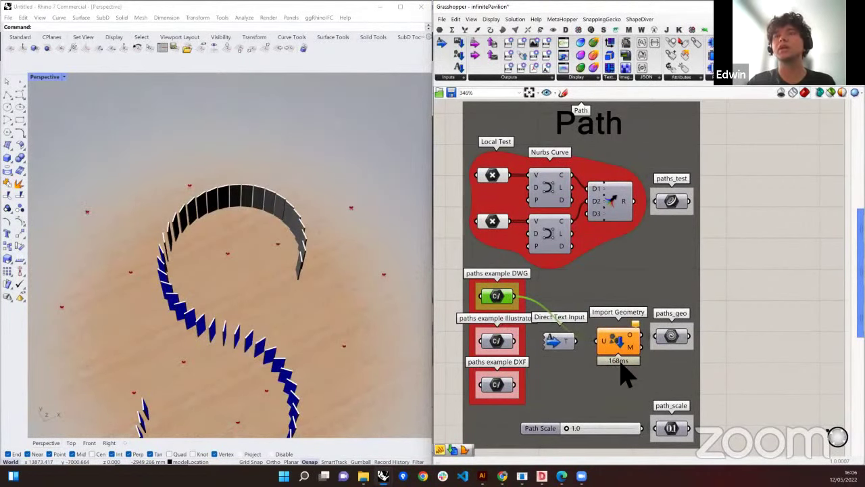
scroll(264, 215, "down", 3)
mouse_move(265, 215)
right_mouse_down()
mouse_move(280, 212)
mouse_move(276, 219)
right_mouse_up()
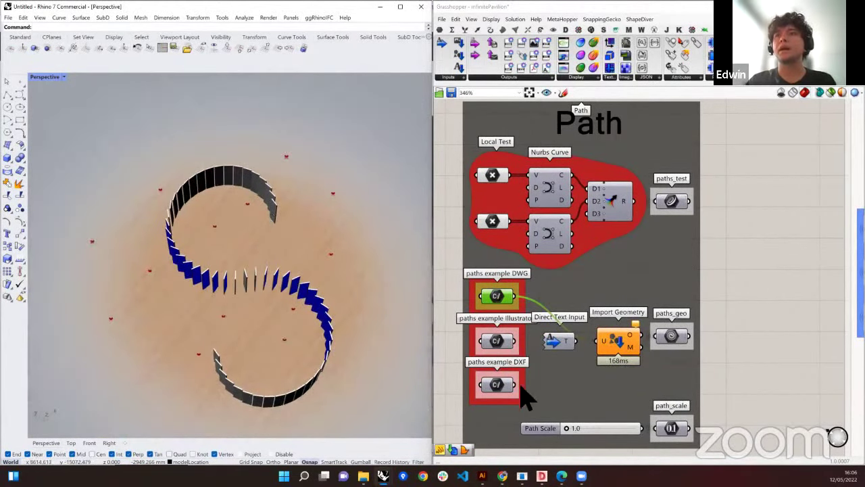
left_click_drag(526, 385, 598, 340)
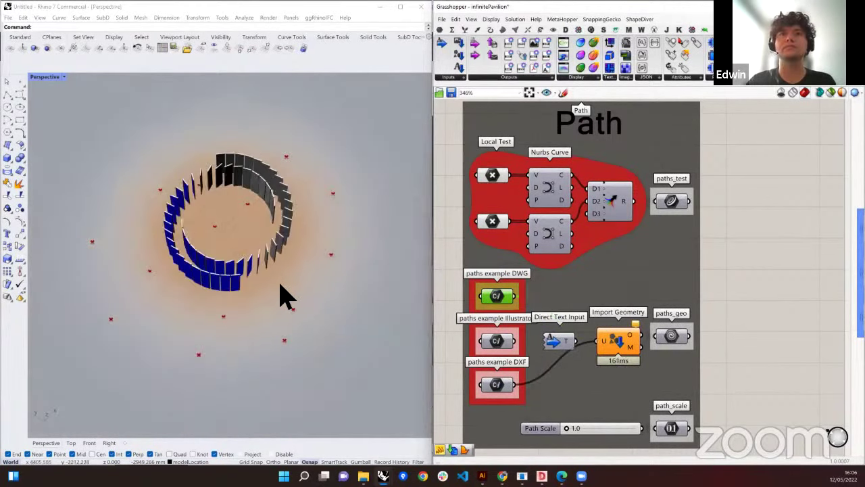
right_click_drag(270, 228, 247, 216)
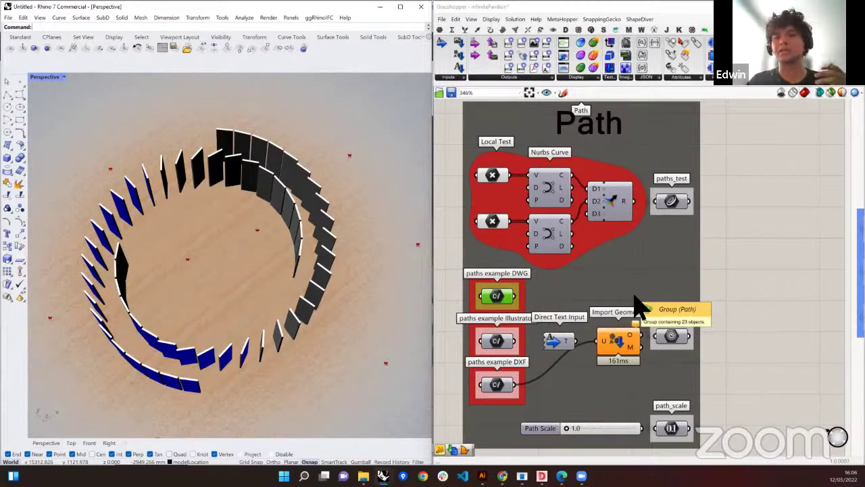
Examine the maximum file size and allowed file formats in the ShapeDiver File Input settings, and close them without changes
left_click(625, 348)
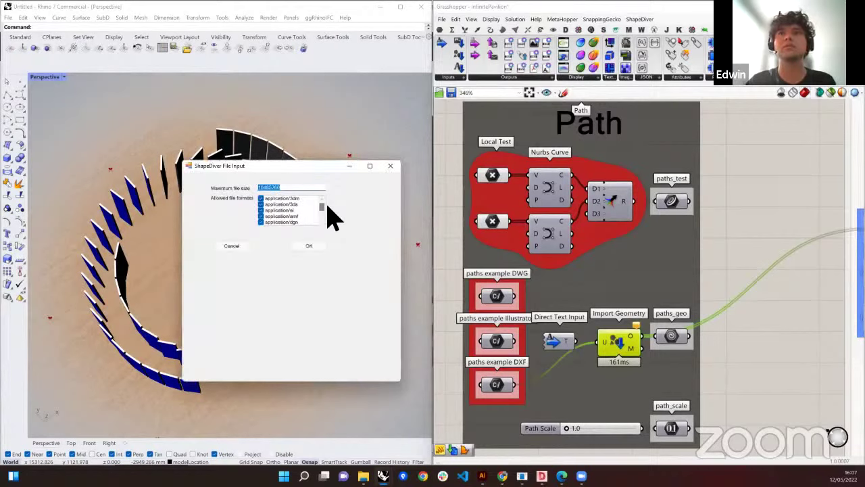
mouse_move(320, 208)
left_mouse_down()
mouse_move(321, 217)
mouse_move(322, 199)
left_mouse_up()
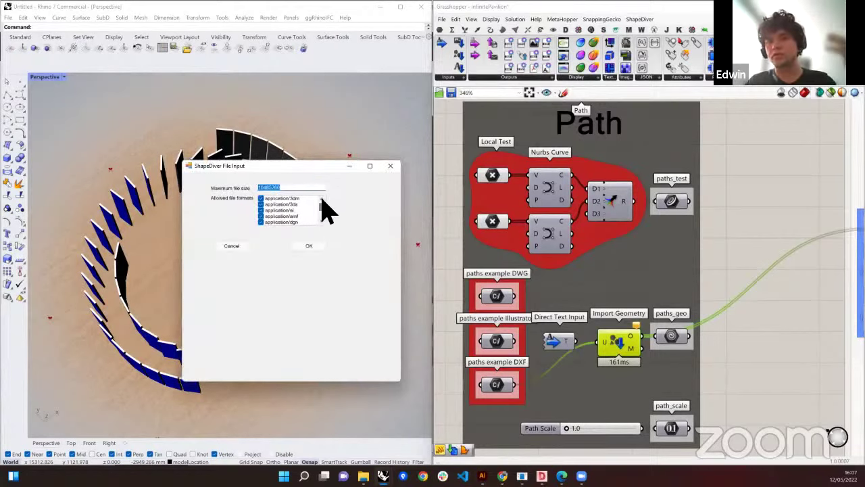
left_click(391, 166)
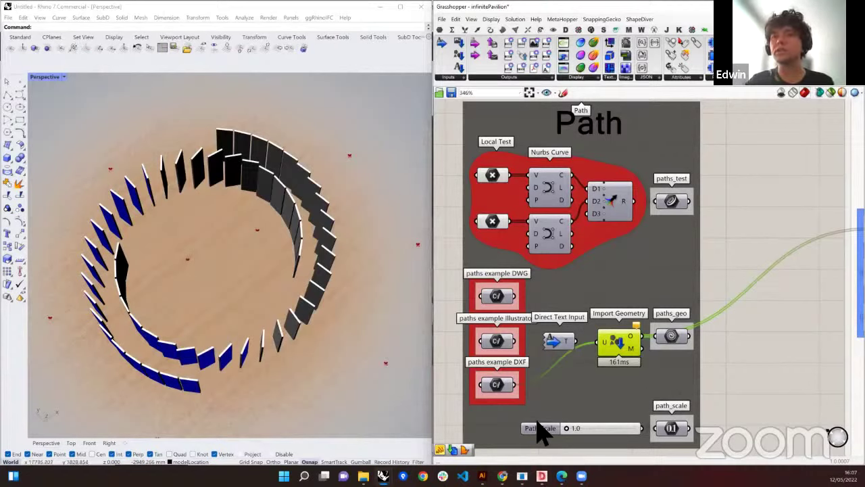
Switch to Illustrator to review the happyFace.ai line drawing, and return to the untitled Rhino window
left_click(482, 476)
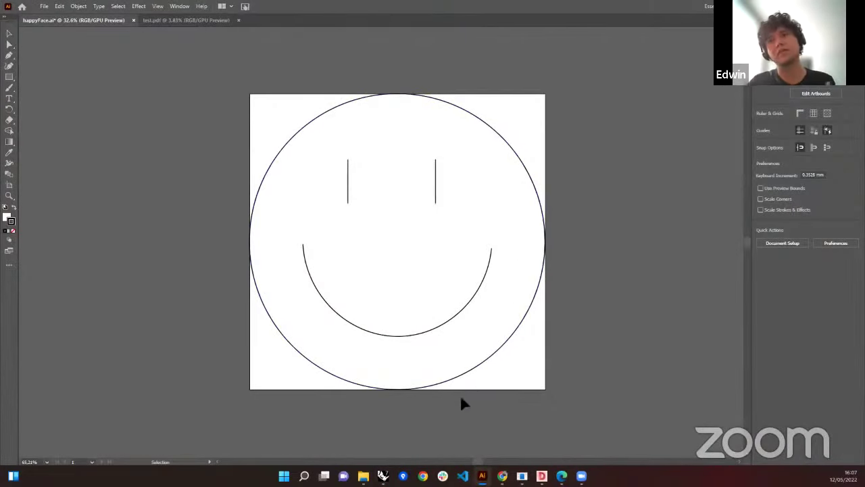
scroll(434, 307, "up", 1)
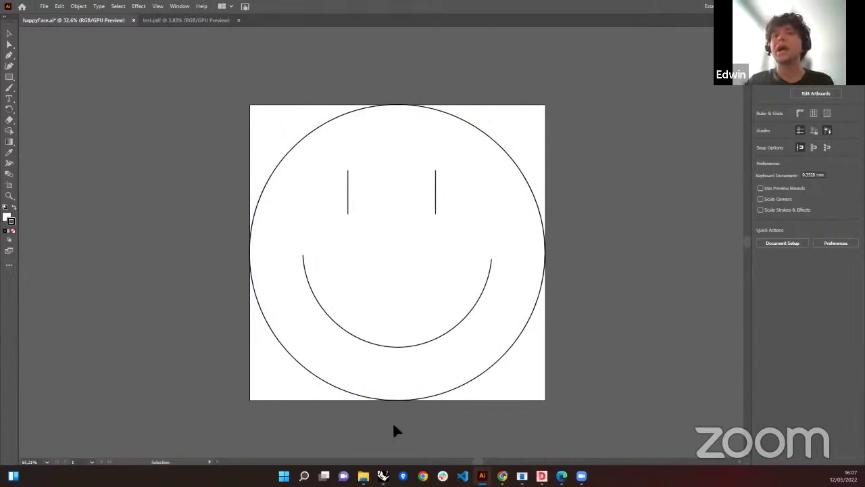
mouse_move(382, 476)
left_click(334, 429)
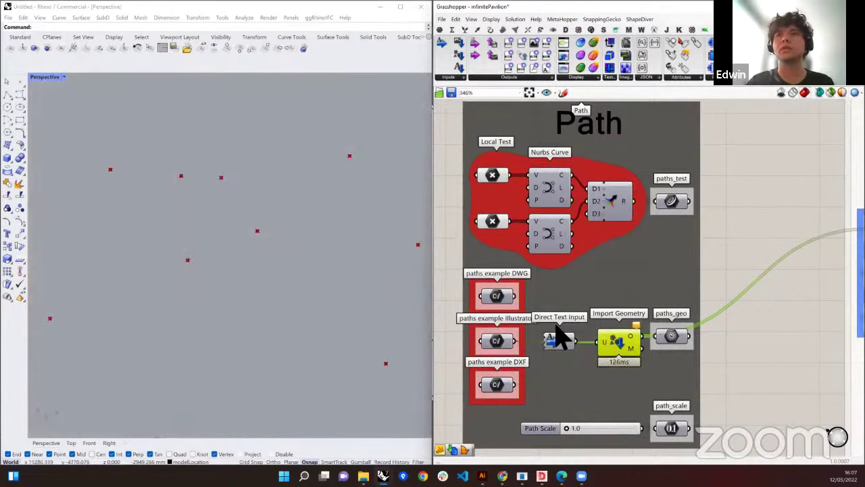
Try Path Scale values of 50 and 100, and set the scale to 1000 for the Illustrator path
left_click(578, 430)
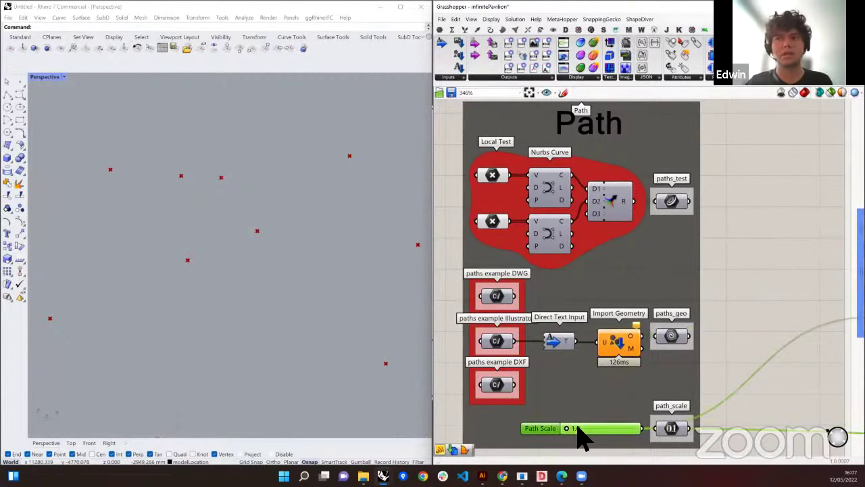
double_click(580, 430)
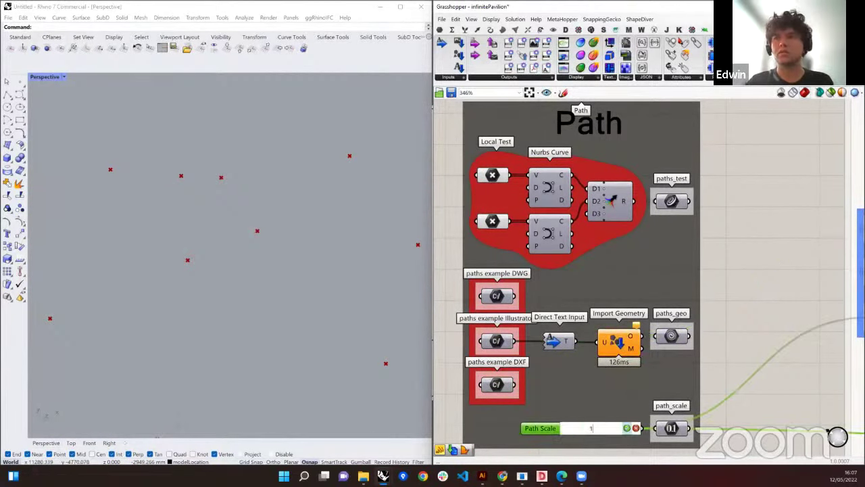
key("Return")
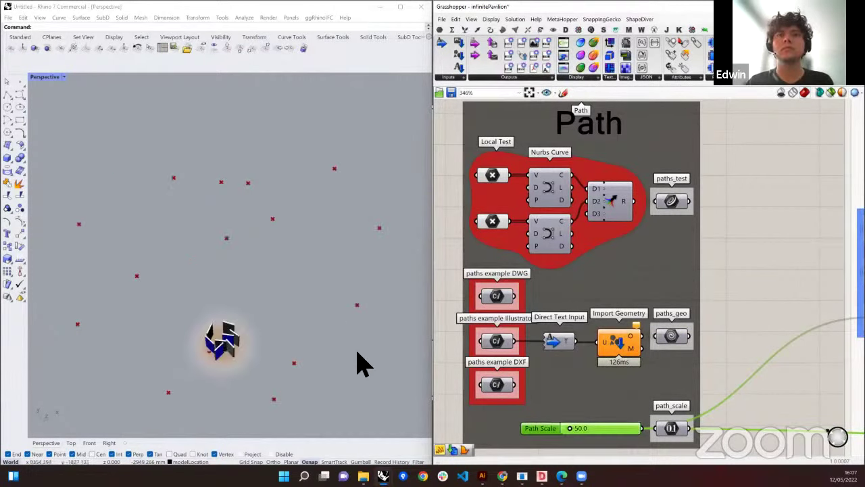
double_click(582, 429)
key("Return")
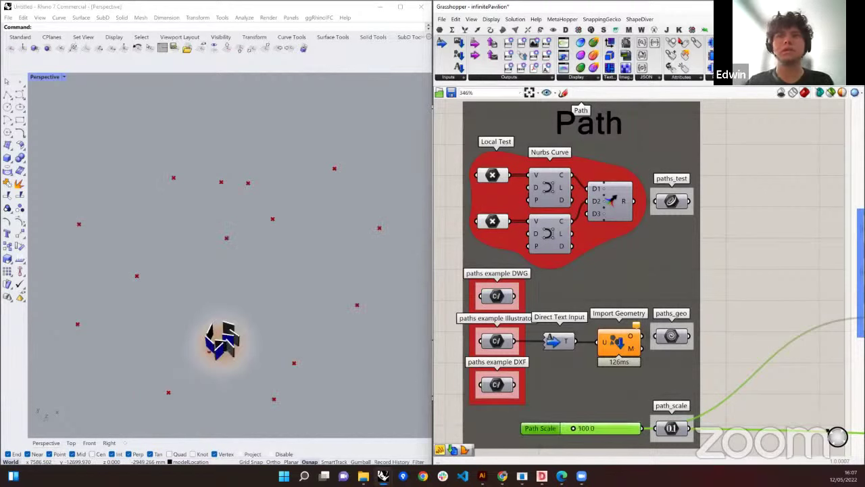
double_click(604, 429)
type("1")
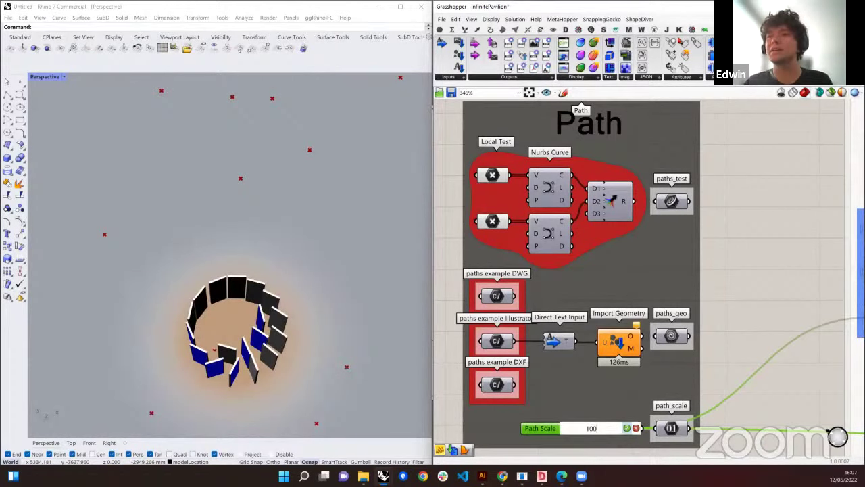
key("Return")
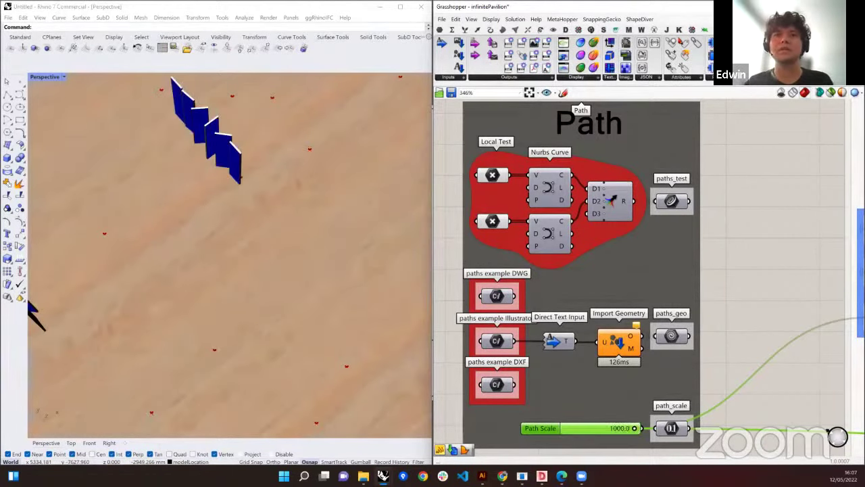
Inspect the happy-face panel layout from above, and highlight the Import Geometry output to examine the imported Illustrator curves
scroll(308, 287, "down", 5)
right_click_drag(267, 260, 145, 228)
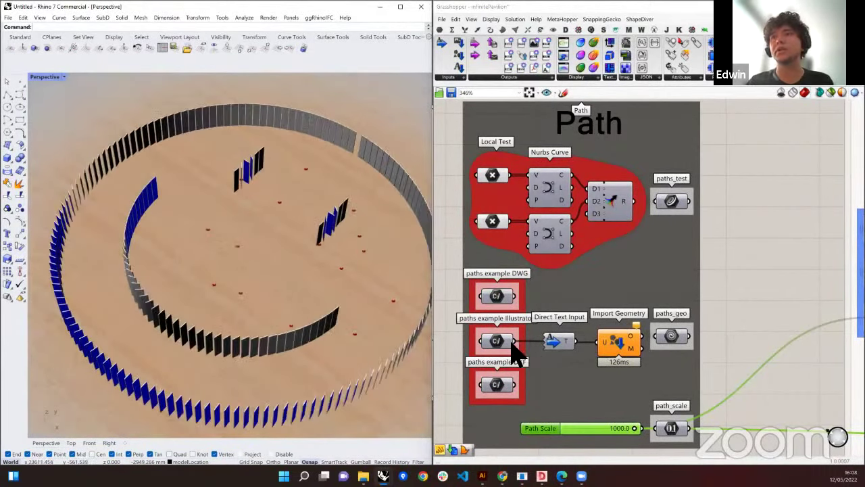
left_click(624, 346)
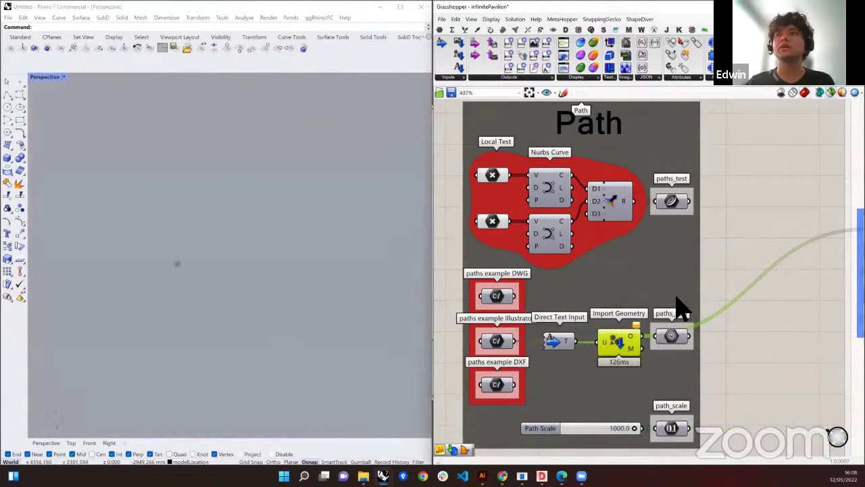
scroll(686, 313, "up", 4)
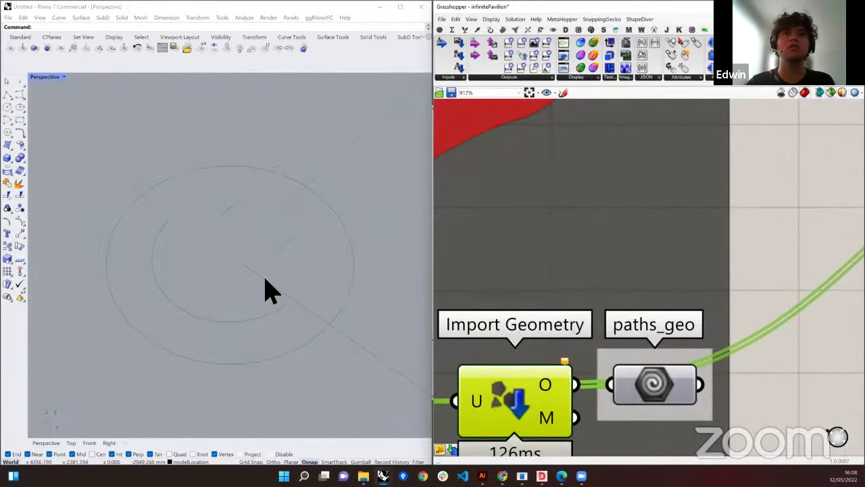
mouse_move(265, 289)
right_mouse_down()
mouse_move(287, 290)
mouse_move(271, 289)
right_mouse_up()
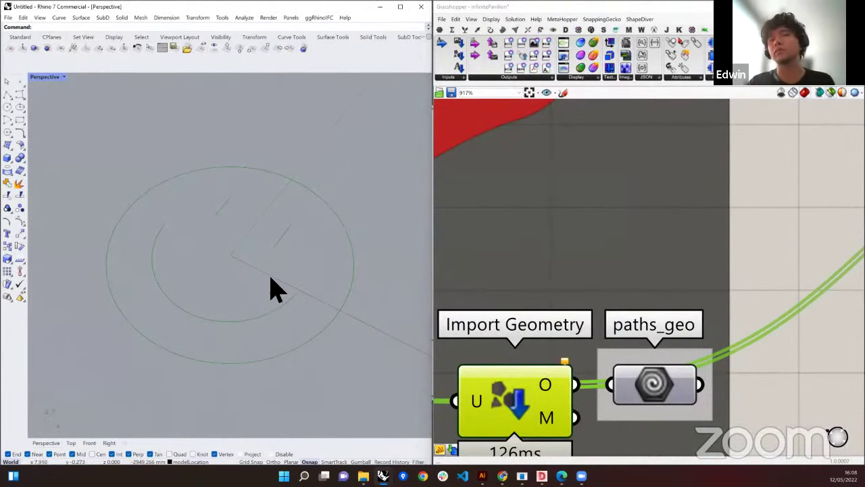
scroll(697, 236, "down", 4)
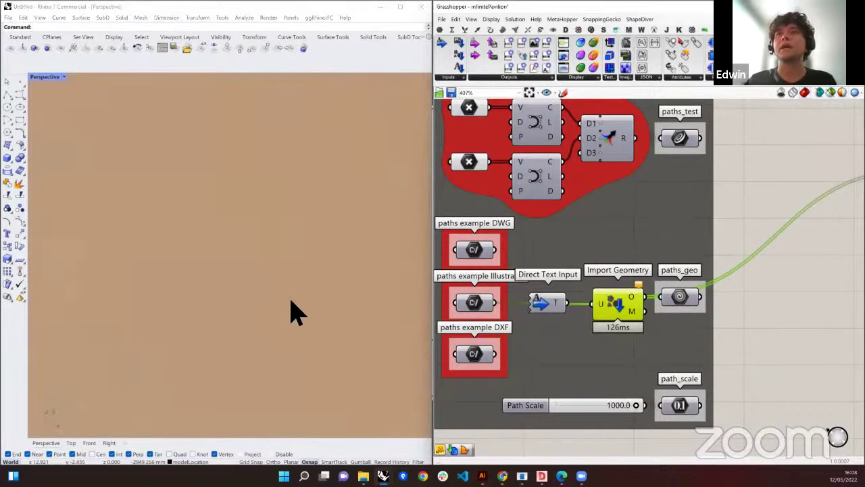
scroll(527, 315, "down", 2)
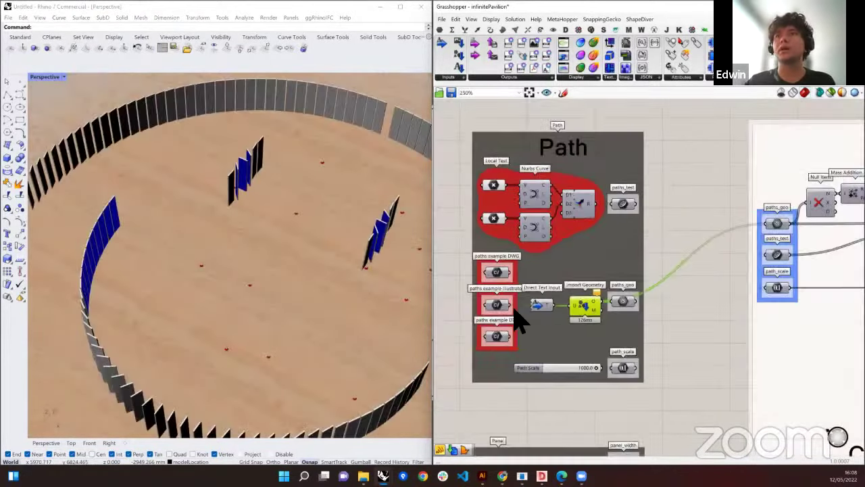
Set the Path Scale to 1 and feed the DXF path example into Import Geometry in place of the Illustrator one
left_click(572, 368)
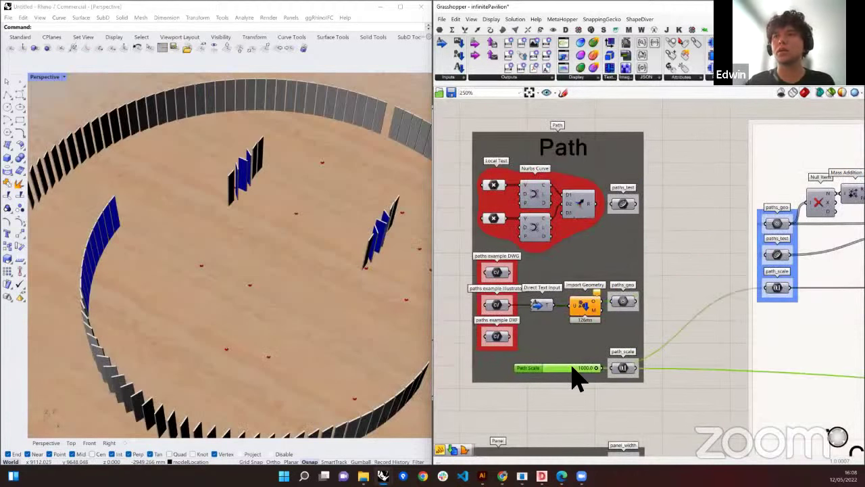
left_click_drag(596, 368, 546, 368)
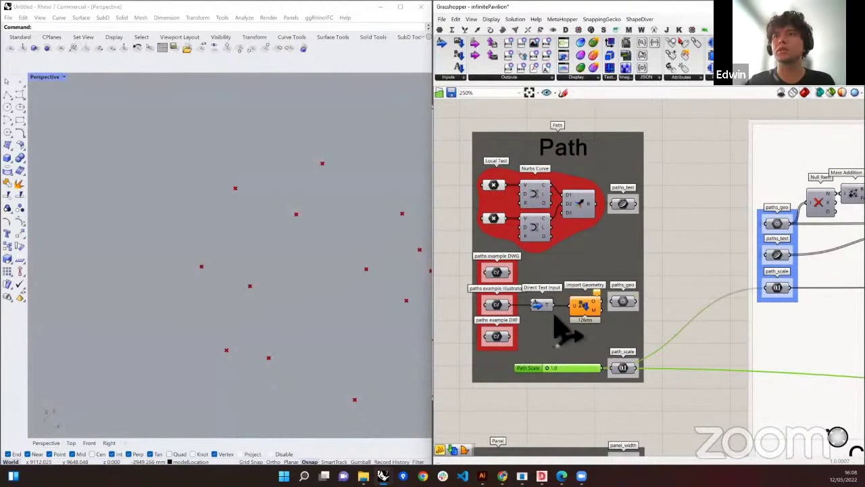
left_click_drag(515, 336, 573, 305)
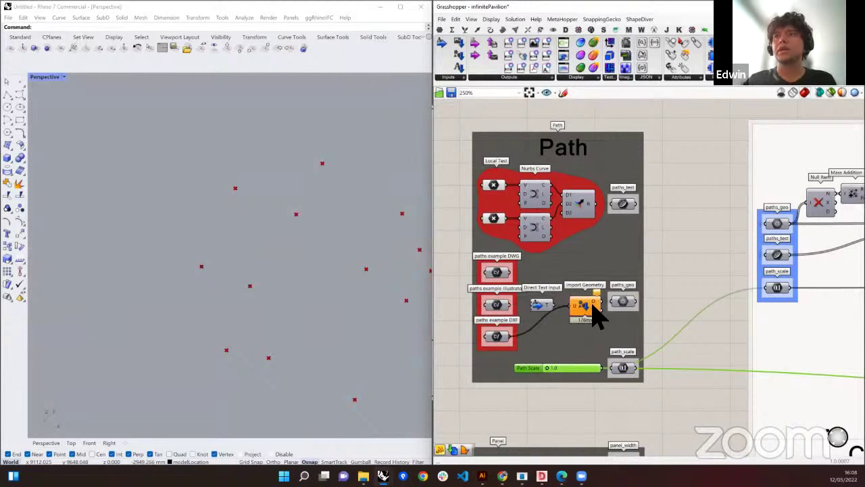
right_click_drag(599, 222, 601, 136)
scroll(155, 257, "down", 2)
scroll(304, 267, "up", 4)
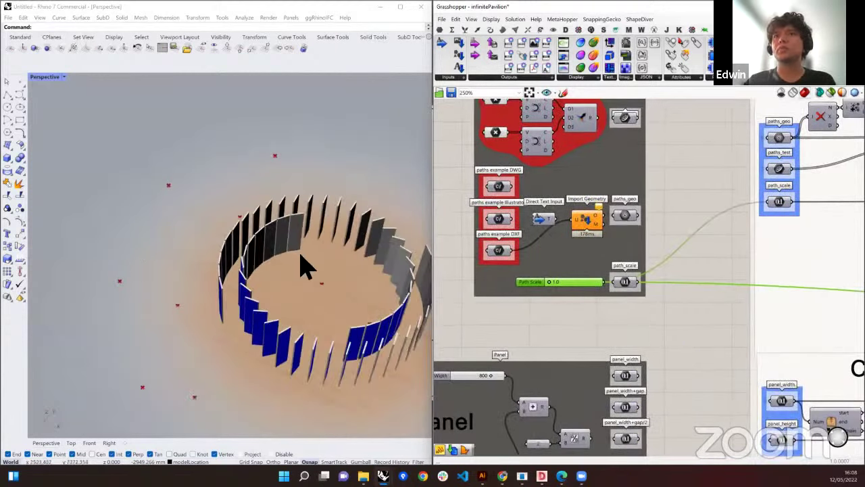
scroll(304, 267, "down", 2)
scroll(216, 293, "up", 2)
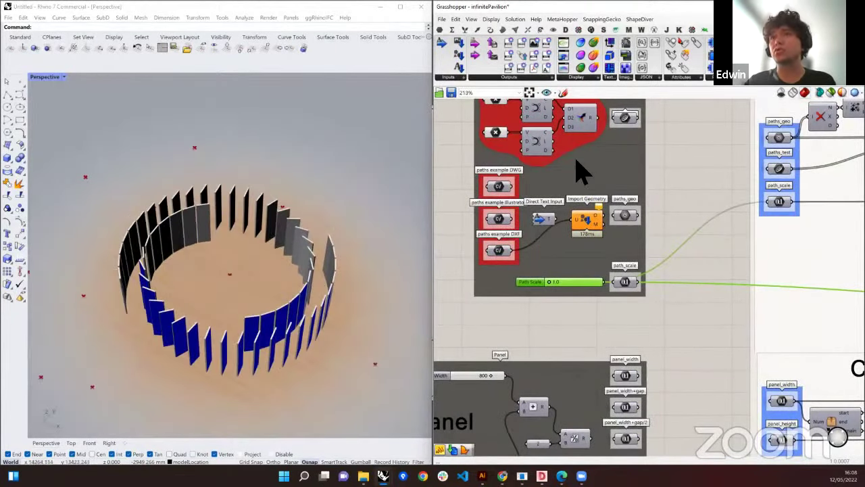
Examine the Panel group's width, gap, height, thickness and back material inputs, and the rotation and attractor sliders in Panel Rotation
scroll(578, 172, "down", 2)
right_click_drag(588, 241, 570, 236)
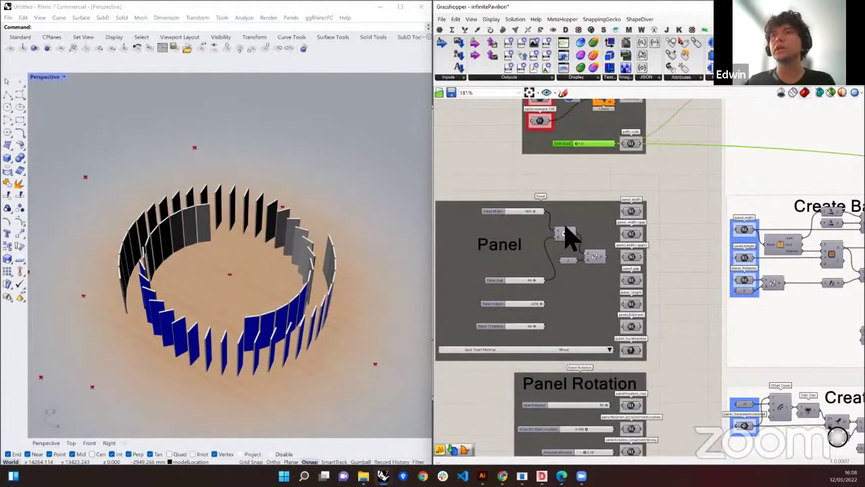
scroll(473, 309, "up", 1)
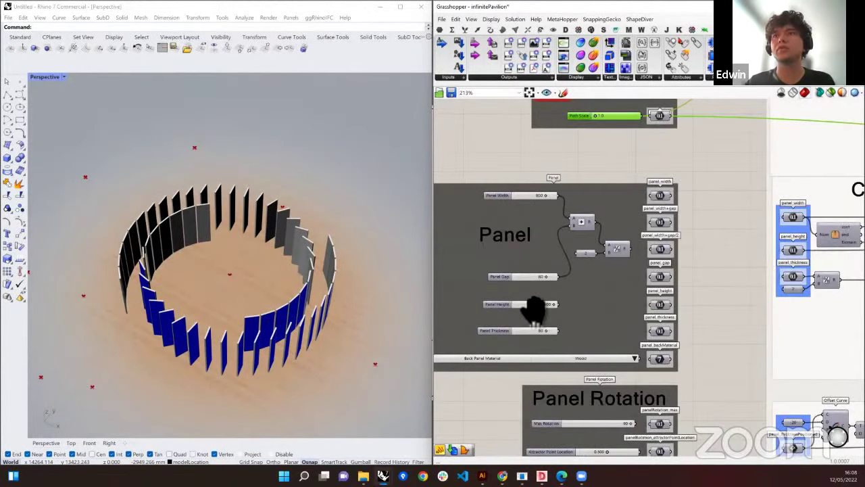
right_click_drag(534, 308, 564, 307)
scroll(525, 197, "up", 1)
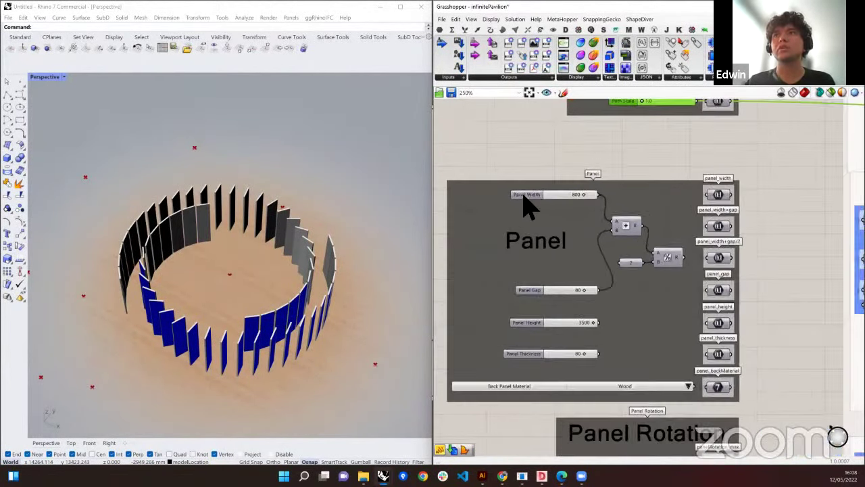
scroll(250, 357, "up", 3)
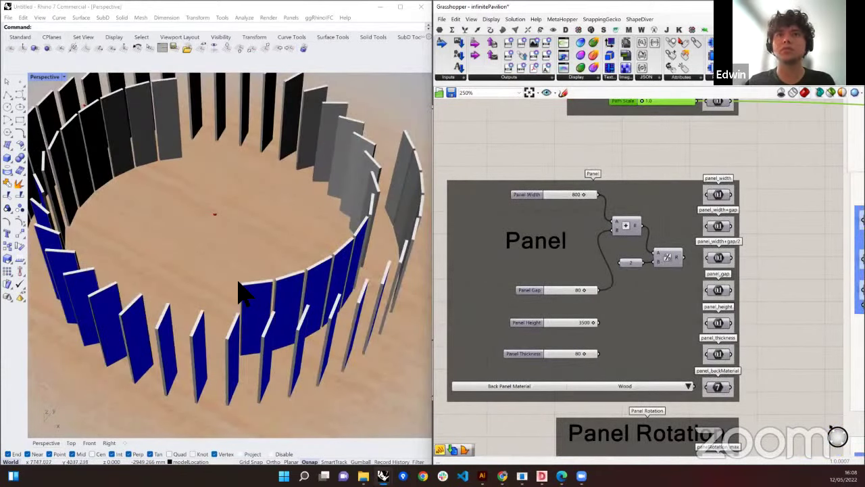
scroll(272, 288, "down", 2)
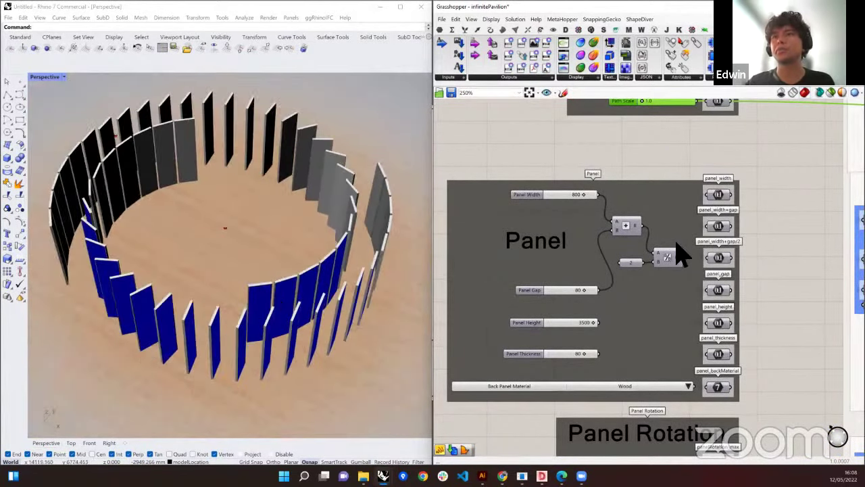
scroll(572, 164, "down", 2)
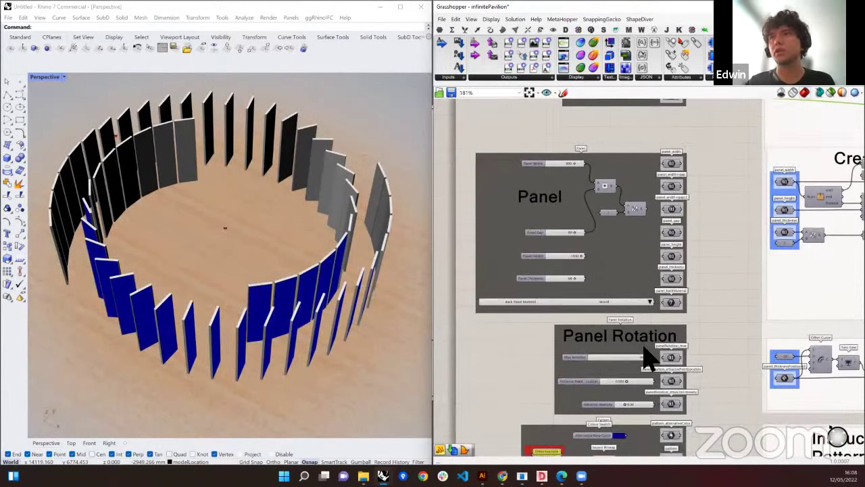
right_click_drag(622, 256, 564, 304)
scroll(567, 226, "up", 1)
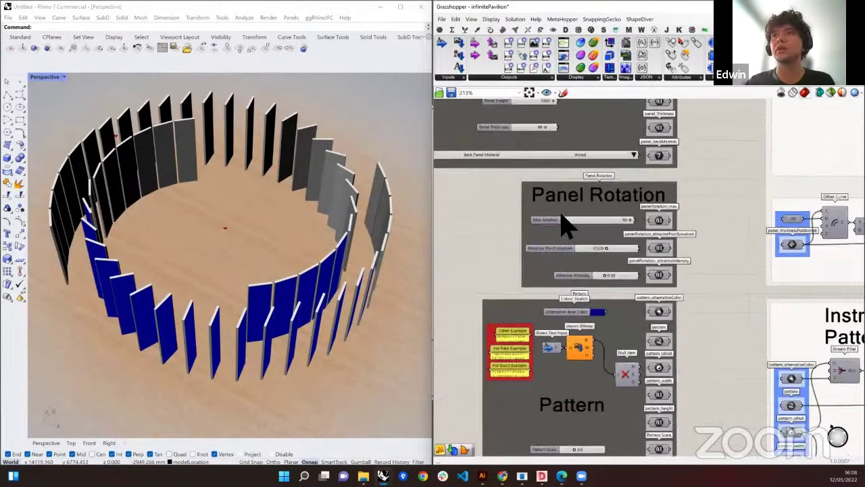
scroll(566, 227, "up", 1)
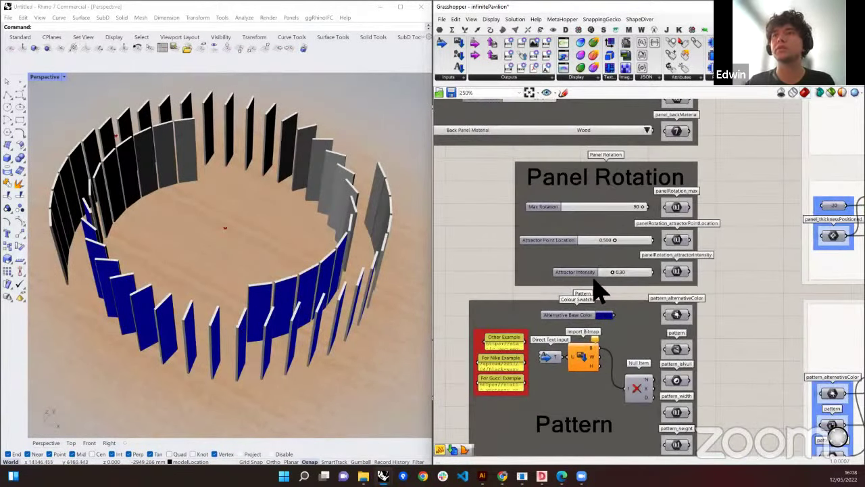
Examine the maximum file size and allowed image formats in the Import Bitmap component's file input settings, and close them without changes
right_click_drag(598, 291, 571, 226)
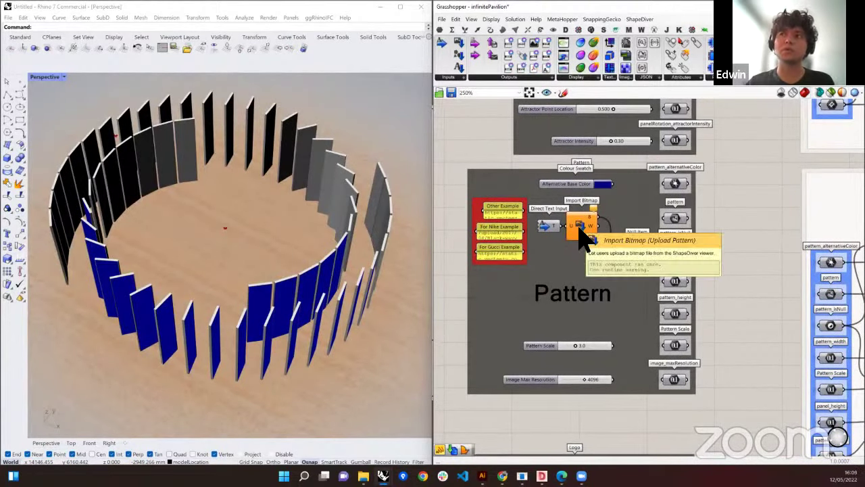
scroll(580, 236, "up", 1)
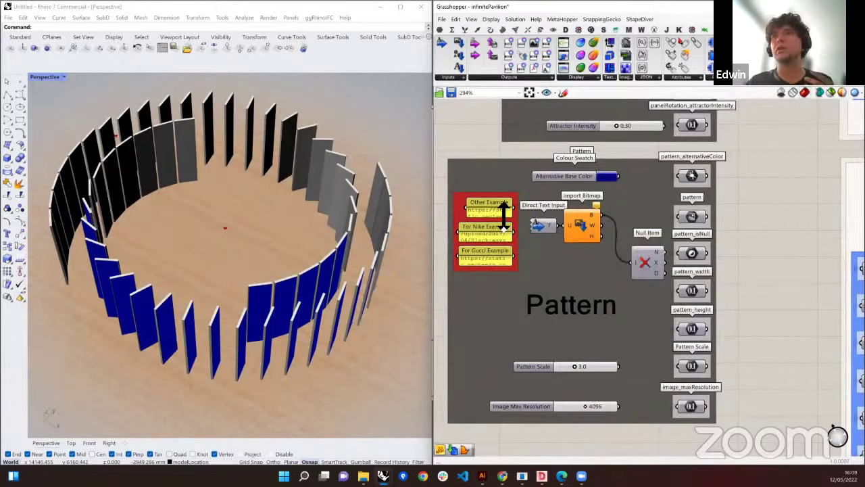
left_click(582, 229)
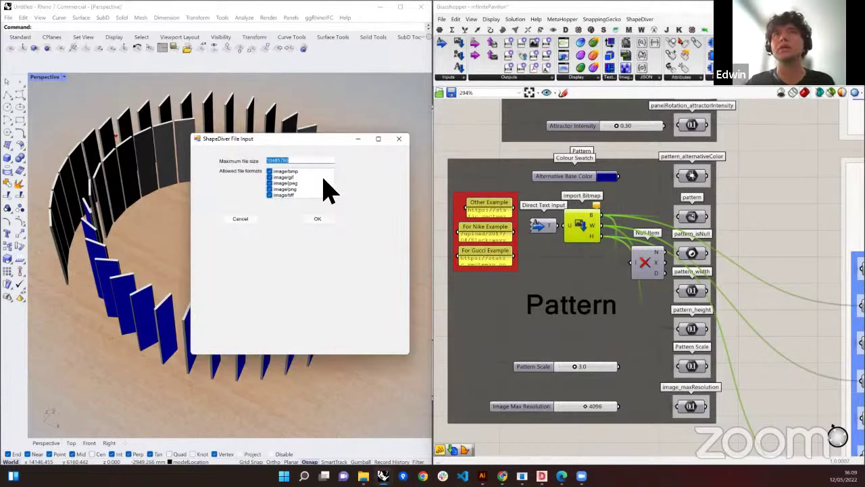
left_click(399, 139)
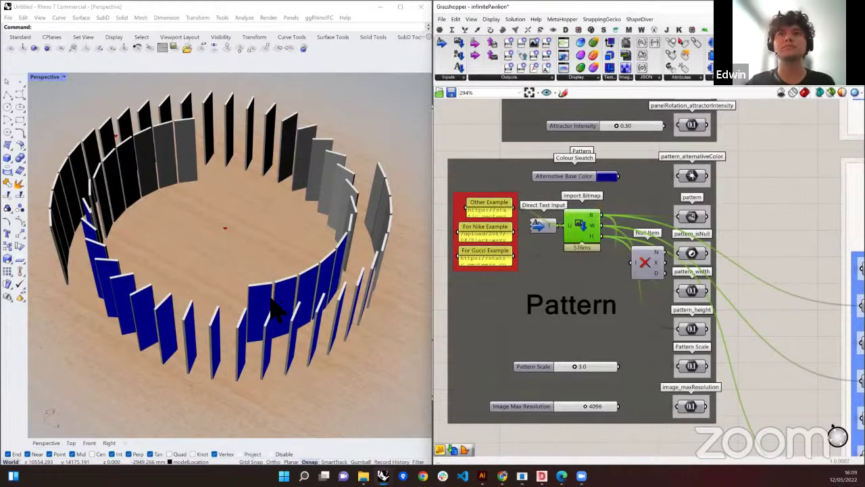
Feed an example pattern into the Import Bitmap component, replace it with the For Gucci Example pattern, and check the bitmap output
mouse_move(280, 302)
right_mouse_down()
mouse_move(376, 286)
mouse_move(251, 290)
mouse_move(274, 297)
right_mouse_up()
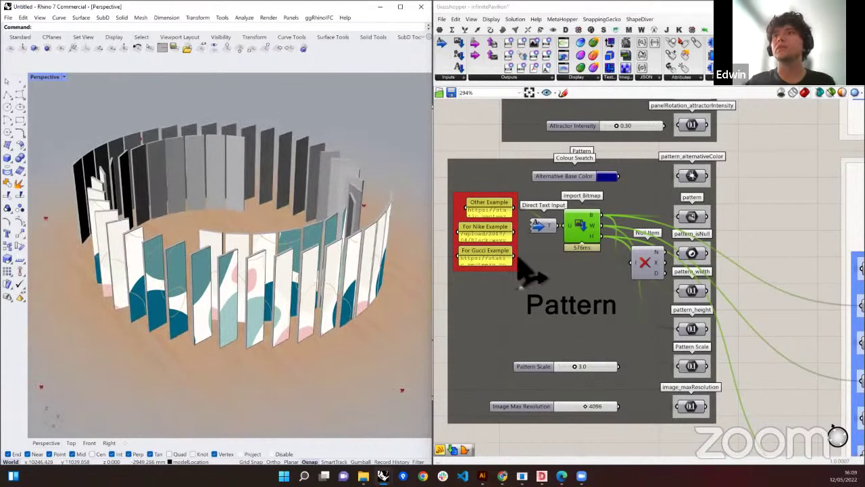
left_click(580, 228)
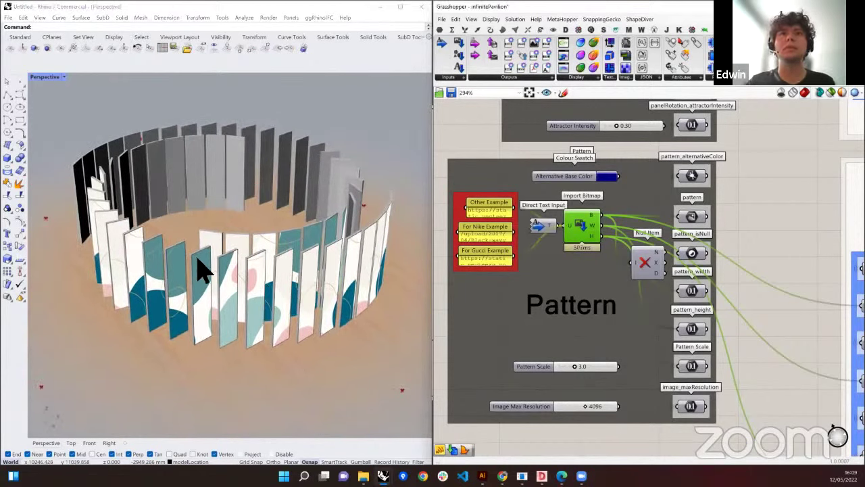
right_click_drag(203, 270, 304, 264)
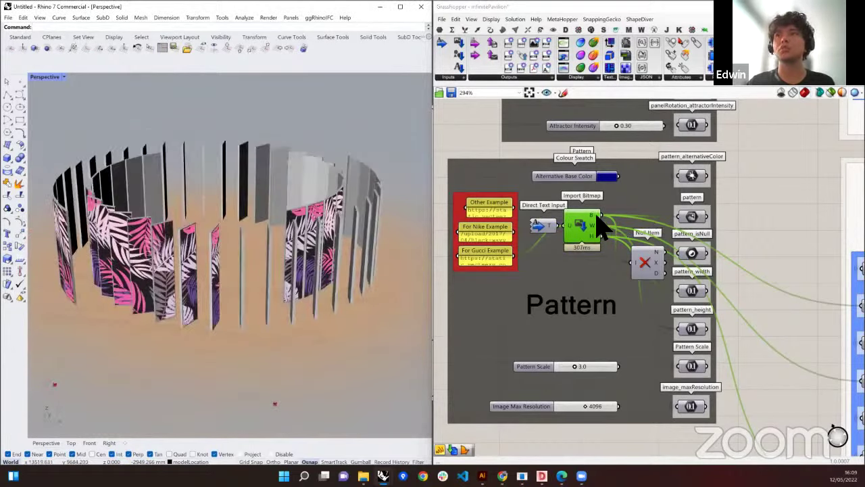
mouse_move(597, 228)
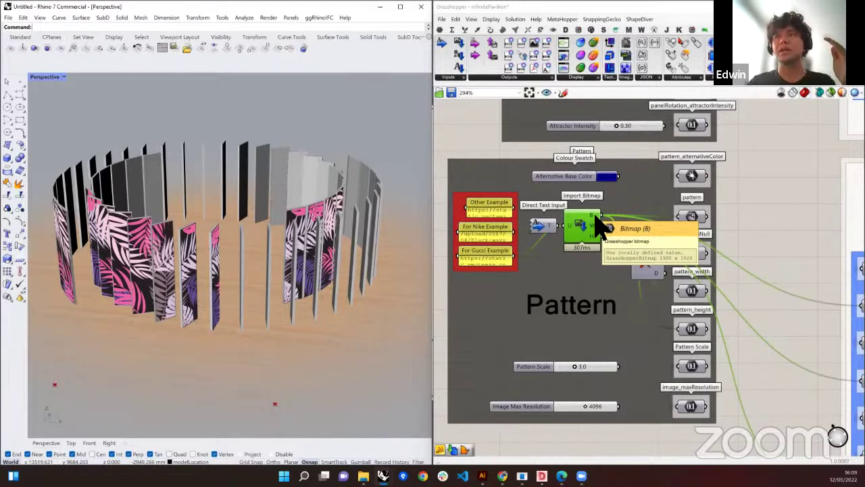
Show the Squid plugin's component set, and examine the Pattern group and how the leaf pattern wraps across the panels
scroll(484, 276, "down", 4)
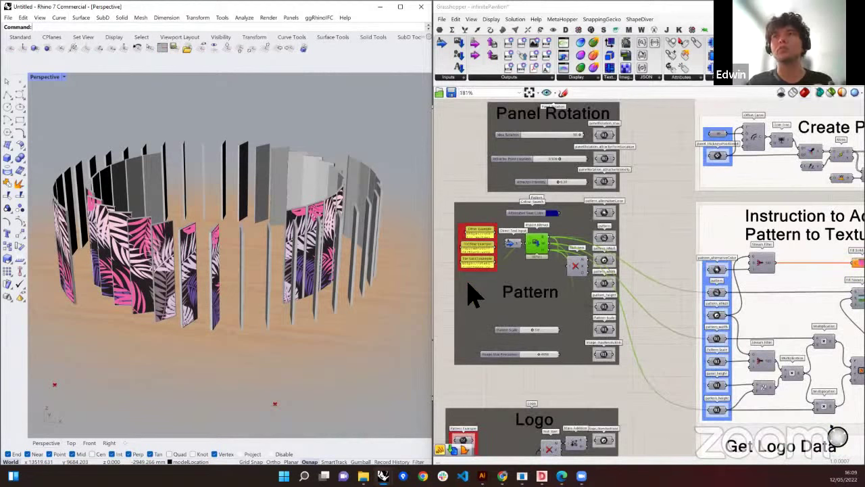
left_click(604, 30)
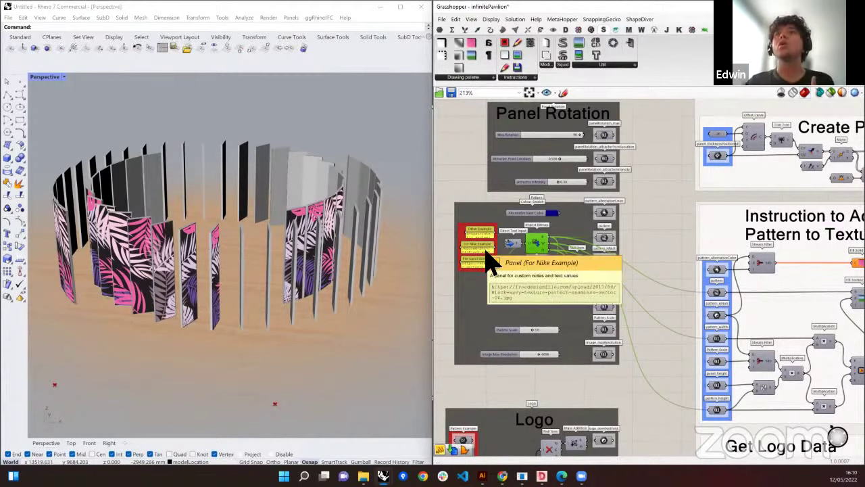
scroll(493, 244, "up", 1)
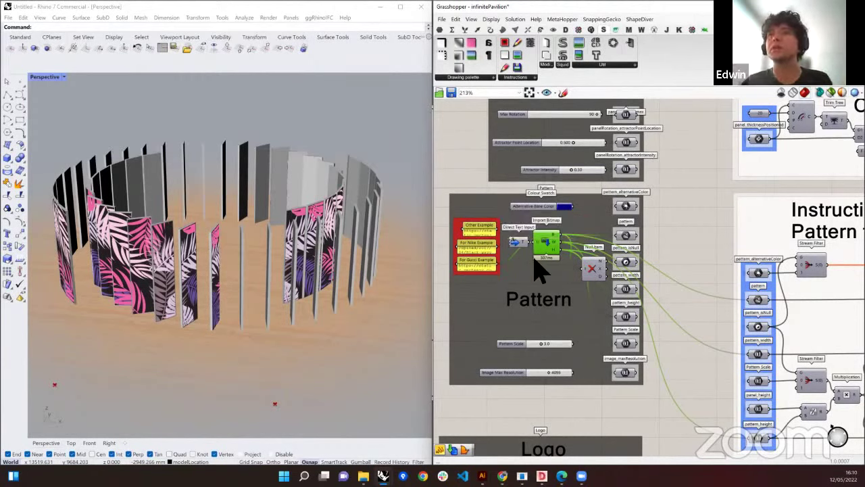
right_click_drag(253, 244, 175, 280)
right_click_drag(117, 284, 263, 299)
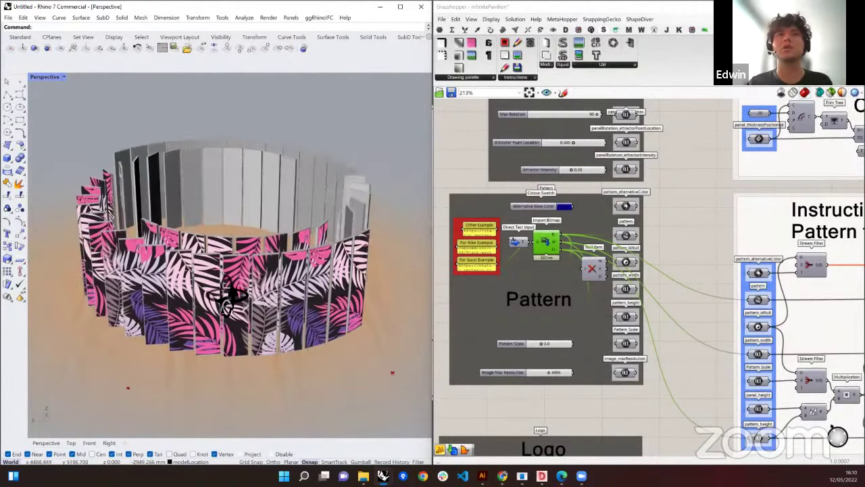
mouse_move(232, 293)
left_mouse_down()
mouse_move(194, 299)
mouse_move(242, 290)
mouse_move(230, 294)
left_mouse_up()
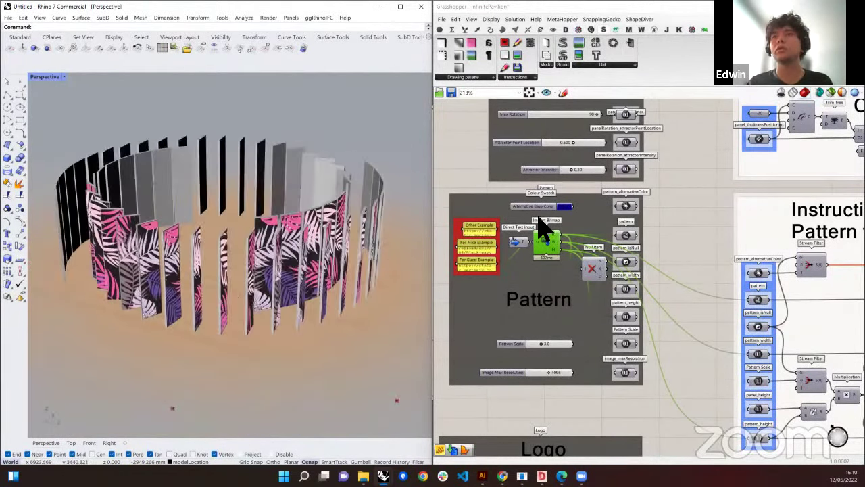
Feed the Pattern Example file into the Logo group's text input for Import Geometry and check the result on the pavilion panels
scroll(534, 196, "down", 1)
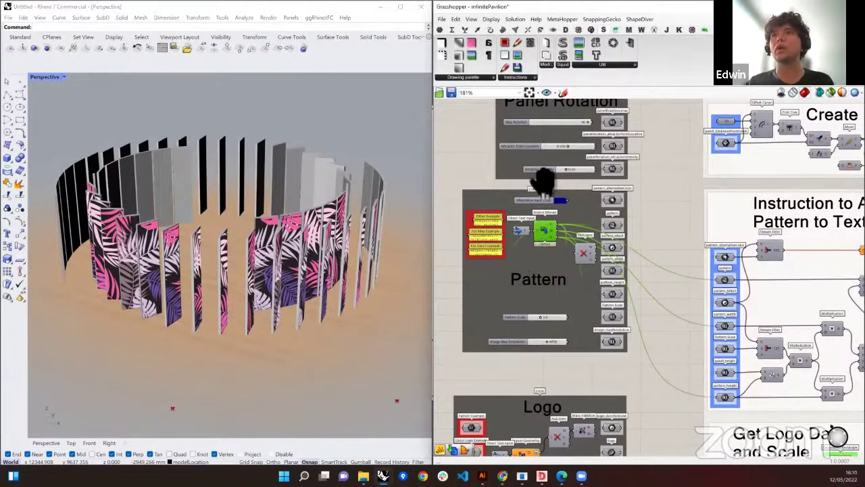
scroll(547, 184, "down", 5)
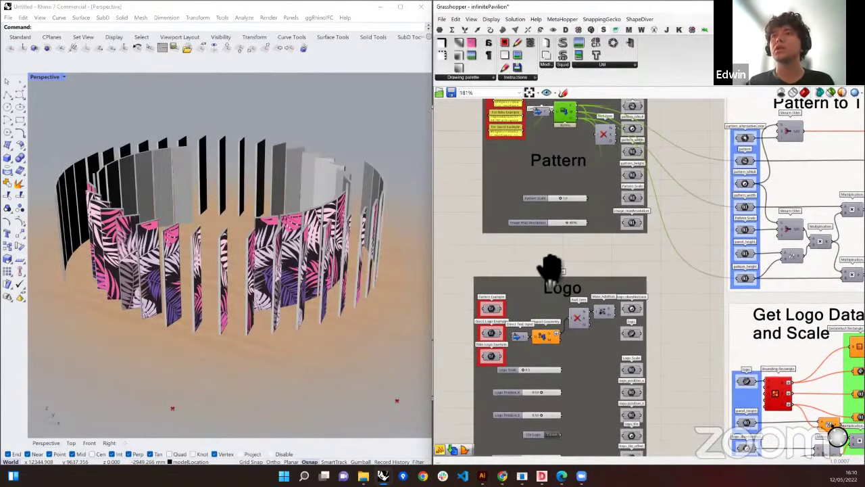
scroll(550, 271, "down", 3)
scroll(555, 304, "up", 1)
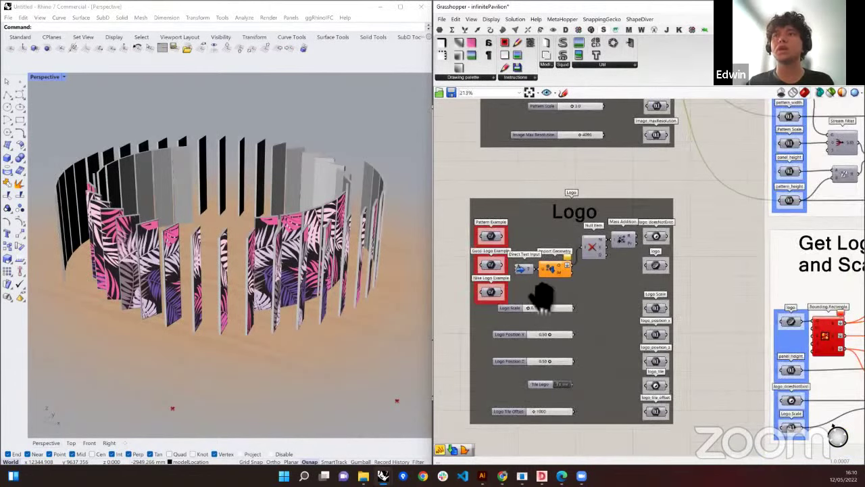
scroll(541, 301, "up", 3)
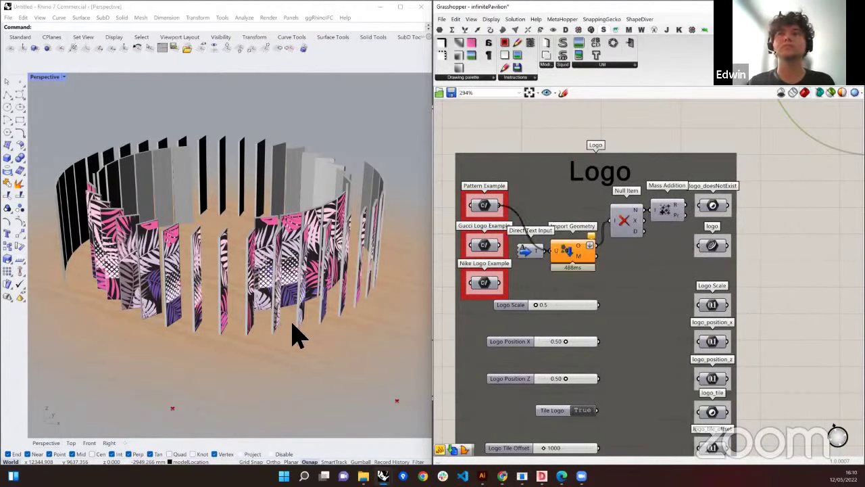
right_click_drag(293, 334, 322, 309)
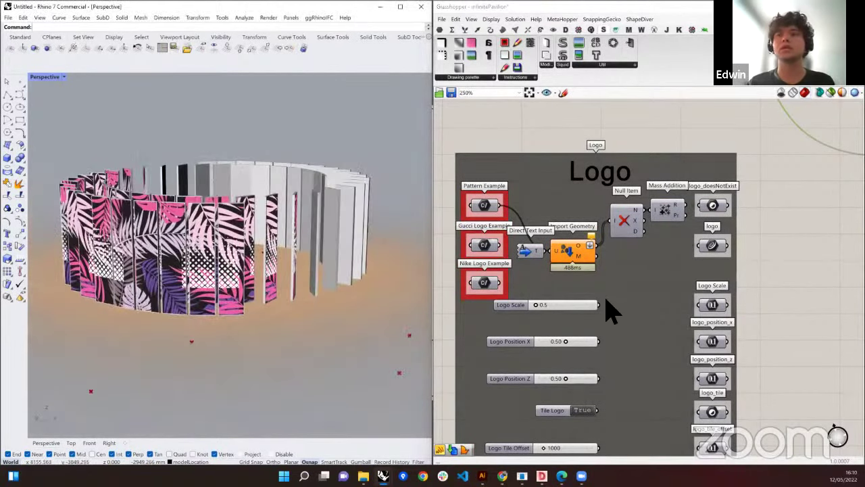
Set the Logo Scale slider in the Logo group to 1.0
scroll(610, 309, "down", 2)
left_click(568, 302)
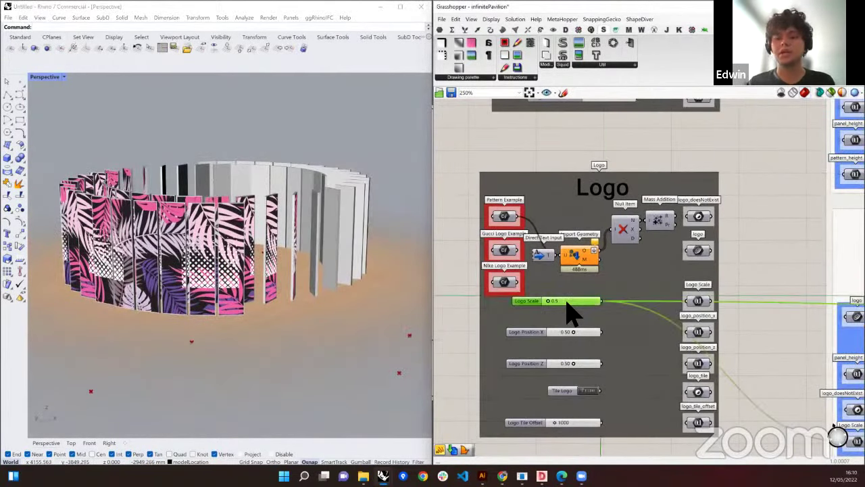
double_click(567, 302)
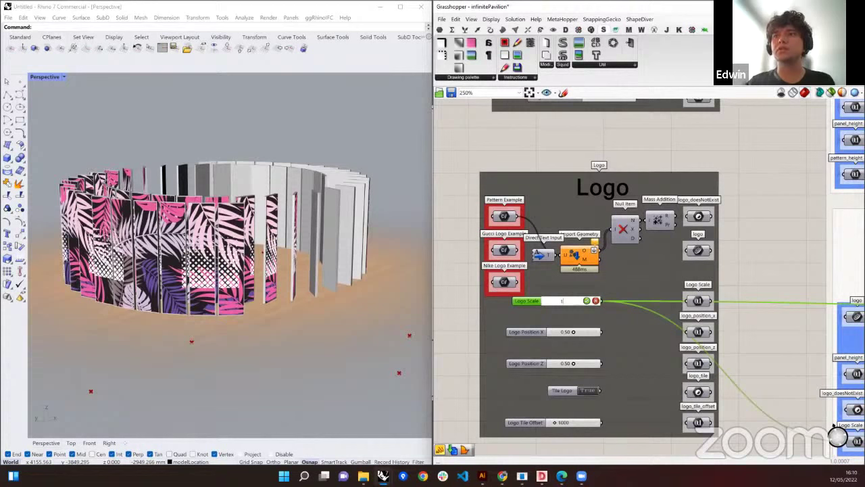
type("1")
key("Return")
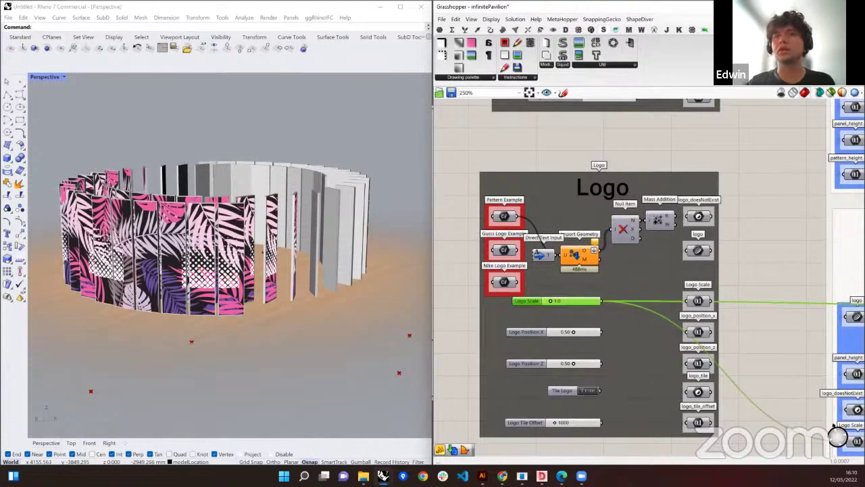
Set the Logo Tile Offset to 0 and inspect the tiled geometry on the panels
left_click(570, 423)
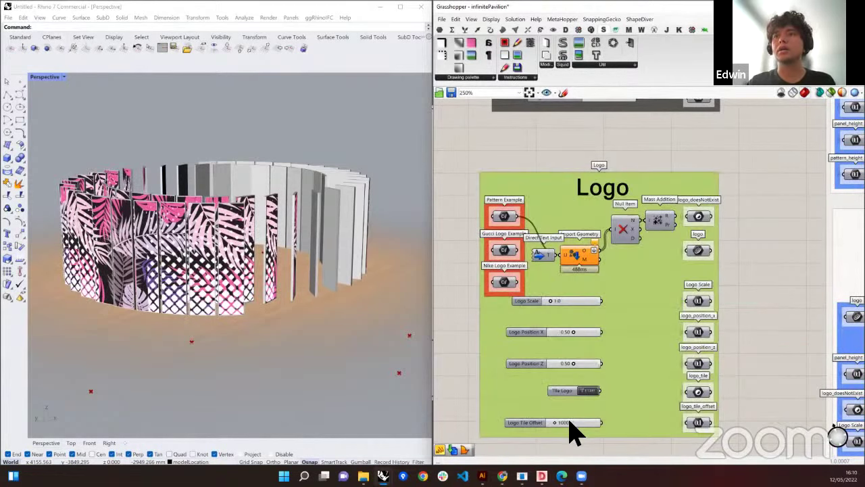
double_click(570, 423)
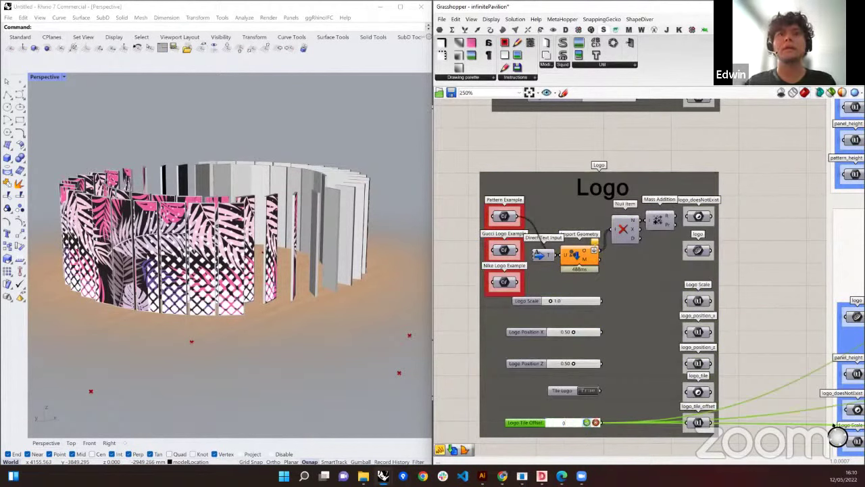
key("Return")
mouse_move(192, 247)
right_mouse_down()
mouse_move(232, 245)
mouse_move(179, 250)
right_mouse_up()
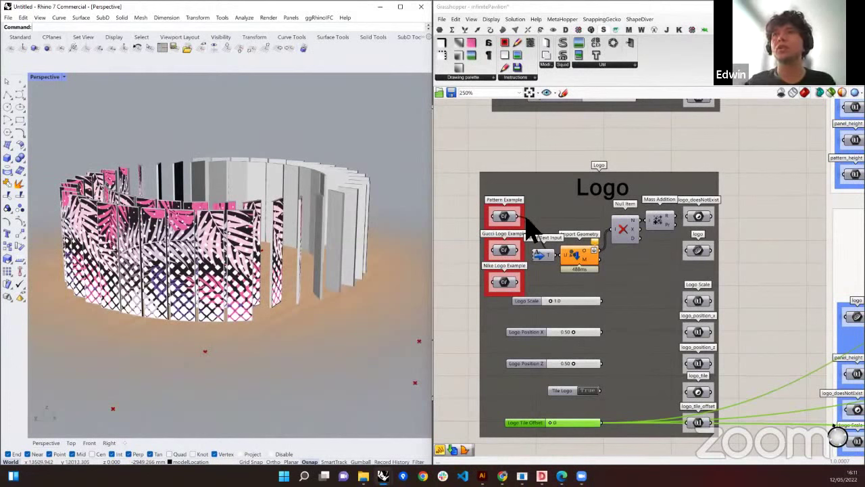
Replace the Pattern Example with the Gucci Logo Example as the logo input, and set the Logo Scale to 0.5
left_click_drag(522, 216, 536, 254)
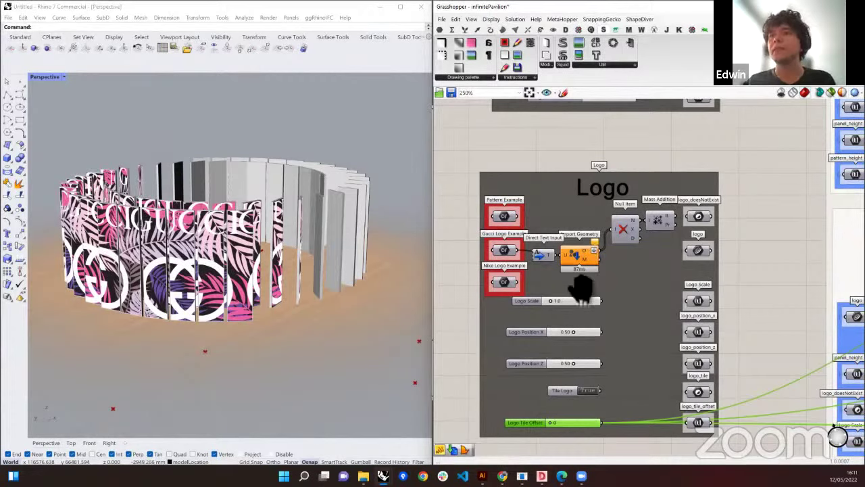
right_click_drag(579, 290, 586, 279)
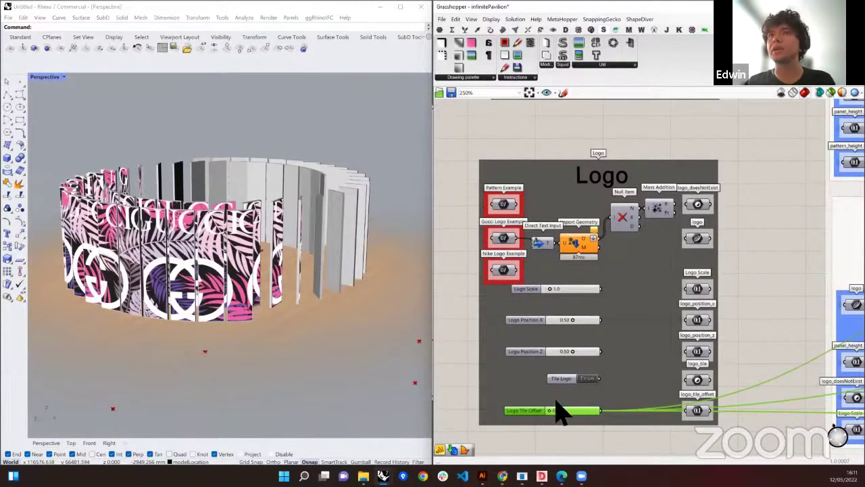
left_click(569, 287)
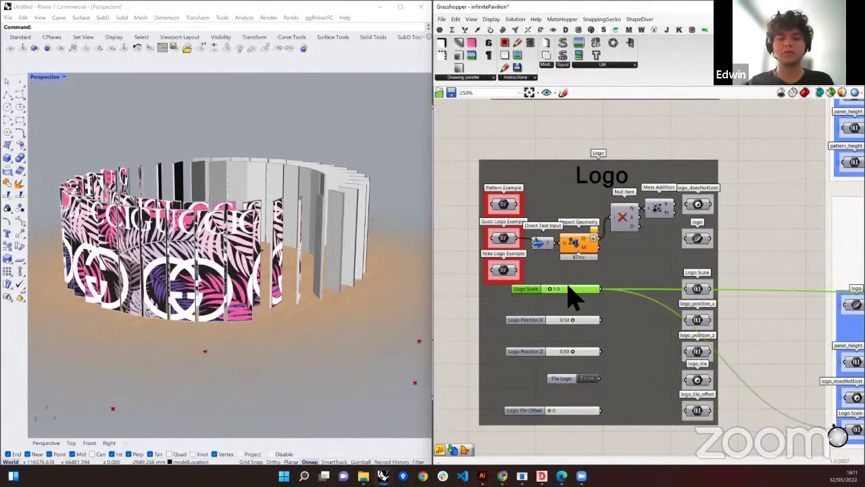
type("0.5")
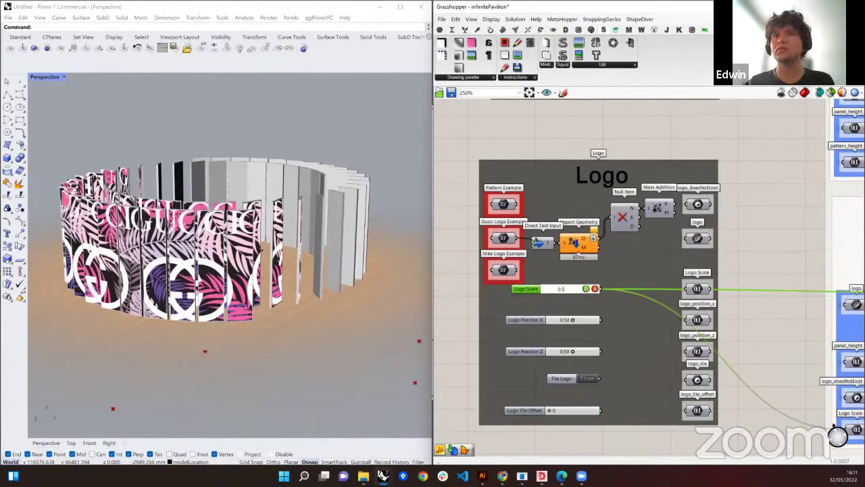
key("Return")
Set the Logo Tile Offset to 1000 and inspect the logo spacing around the pavilion
left_click(564, 412)
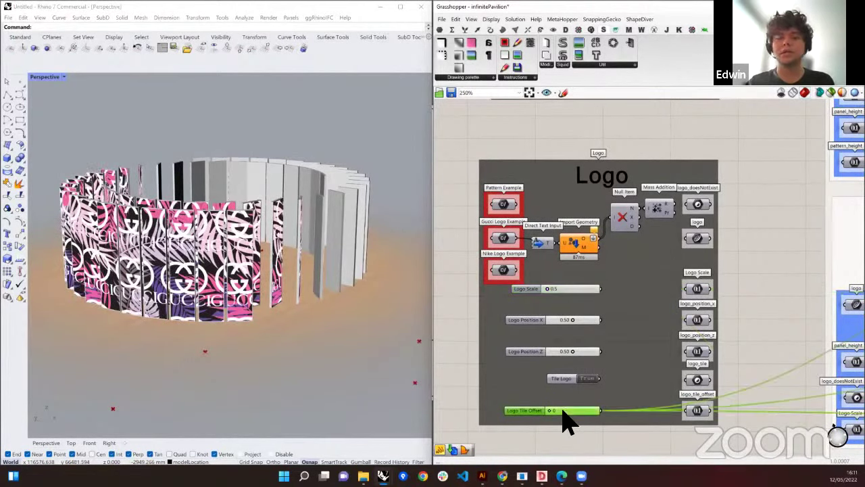
type("1")
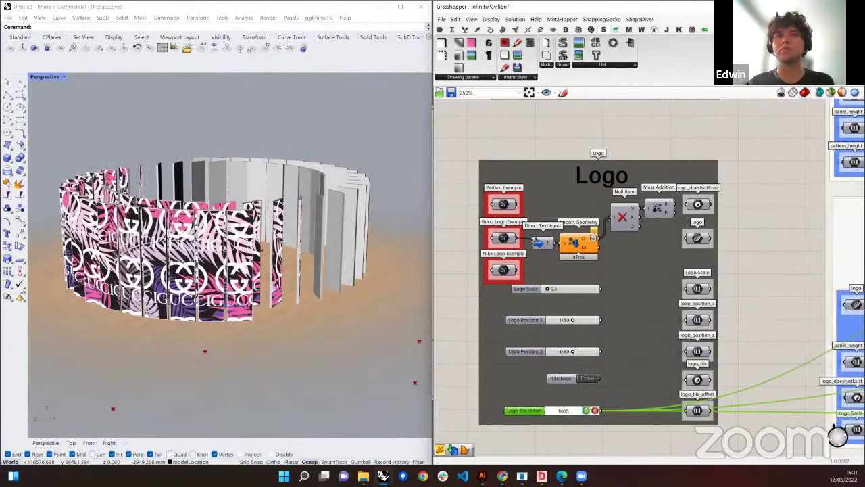
type("000")
key("Return")
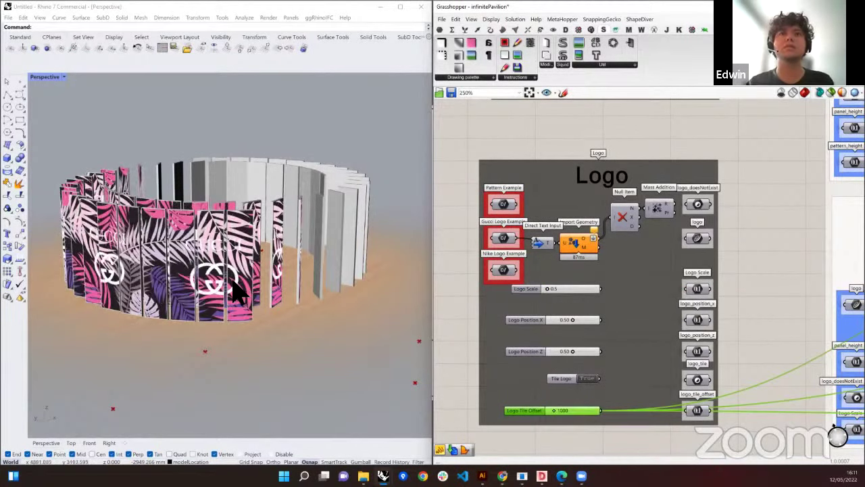
right_click_drag(248, 295, 325, 282)
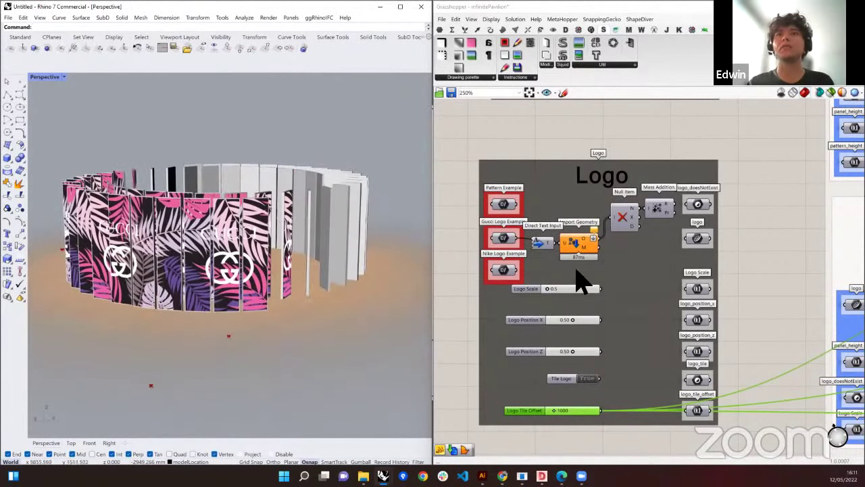
Switch the logo input to the Nike Logo Example and the pattern input to the For Nike Example, and inspect the panels
left_click(520, 271)
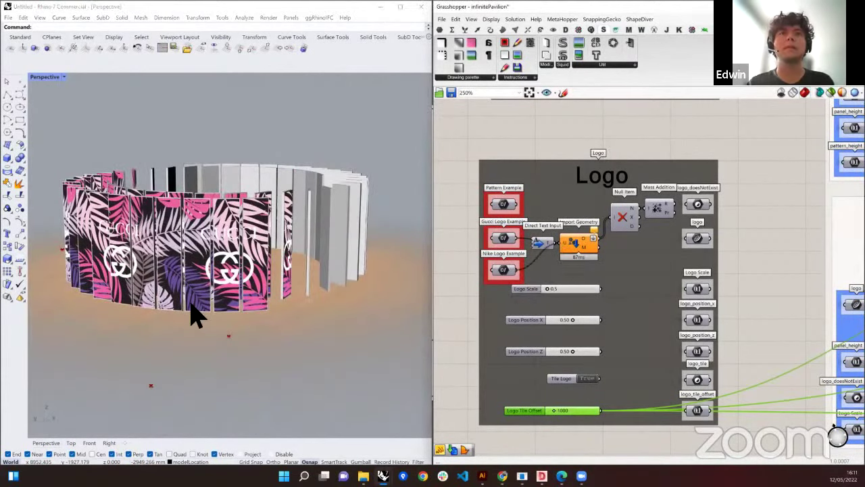
right_click_drag(223, 304, 260, 289)
scroll(588, 413, "down", 5)
scroll(564, 244, "up", 5)
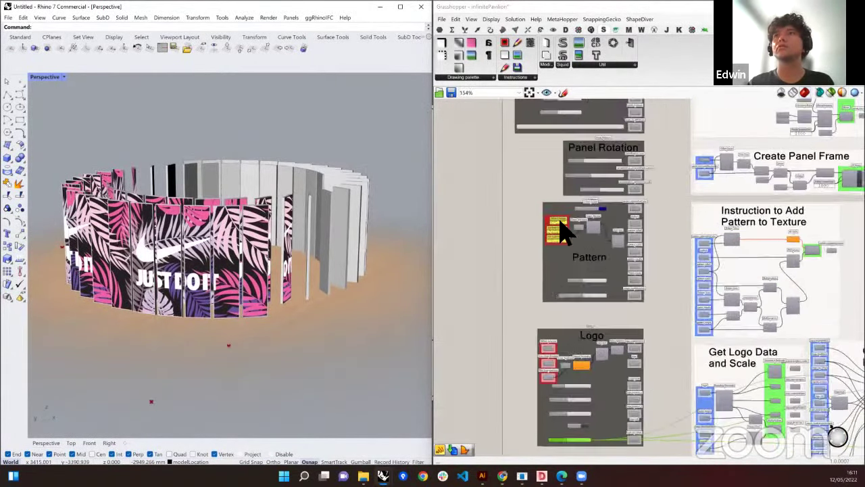
scroll(564, 267, "up", 2)
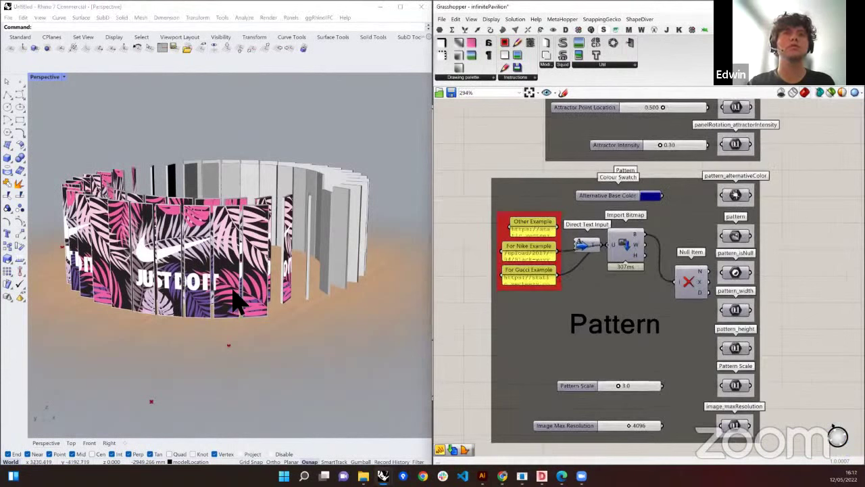
right_click_drag(237, 301, 318, 291)
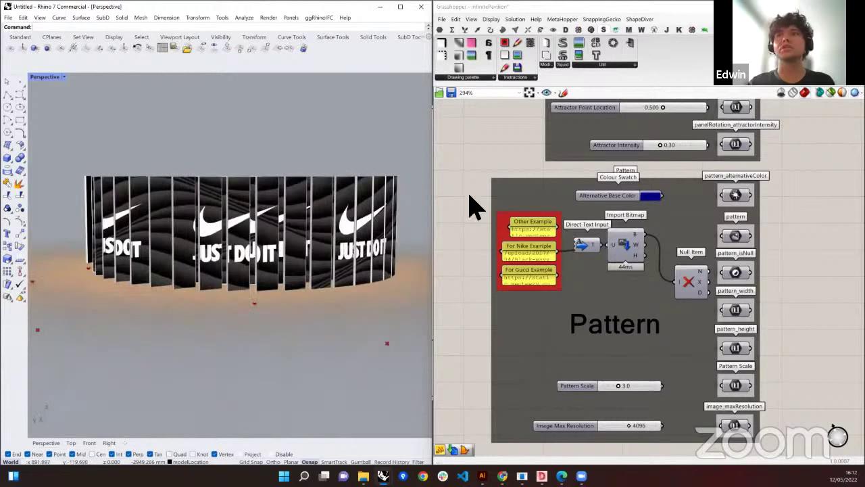
left_click_drag(470, 196, 560, 300)
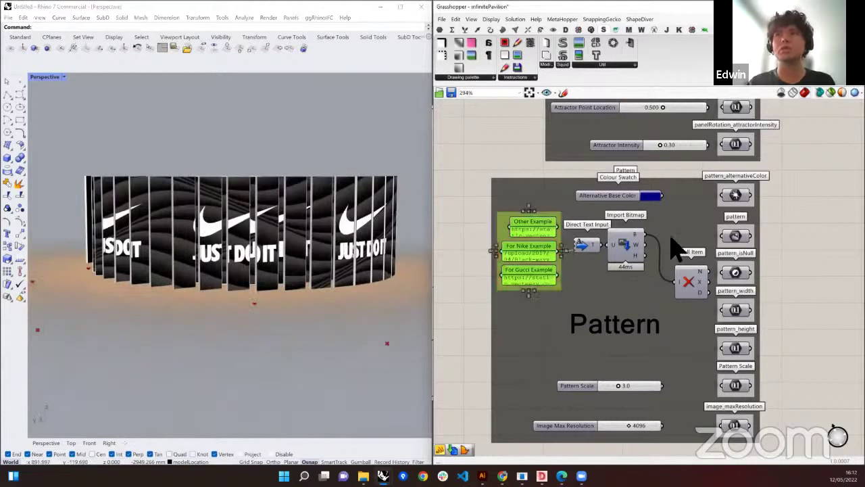
left_click(626, 249)
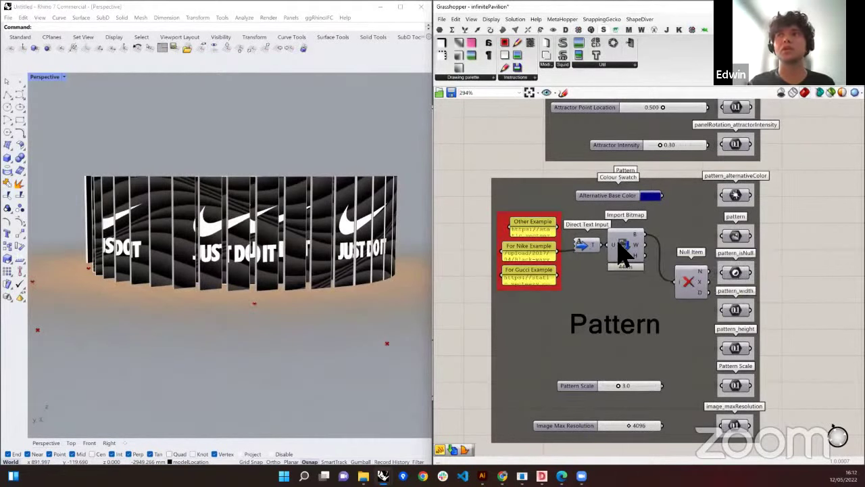
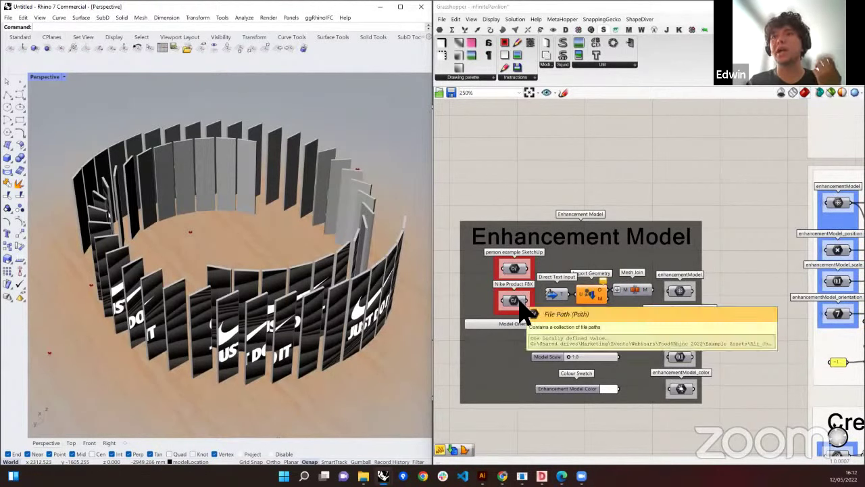
Feed the person example SketchUp file into the Enhancement Model group's text input and inspect the imported figure inside the pavilion
left_click_drag(532, 269, 577, 294)
right_click_drag(280, 300, 263, 252)
scroll(215, 250, "up", 5)
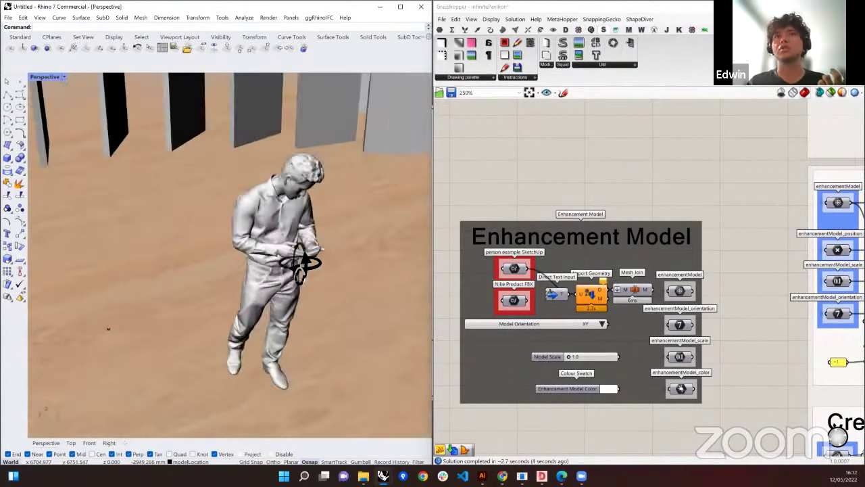
scroll(233, 260, "down", 5)
scroll(243, 255, "down", 4)
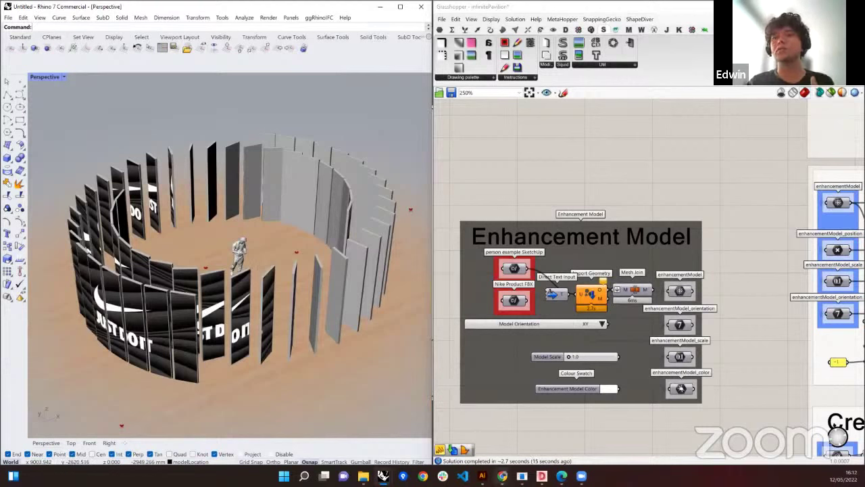
Switch to the browser and examine the 3D Warehouse page of the People model, highlighting the site's address
mouse_move(502, 474)
left_click(452, 433)
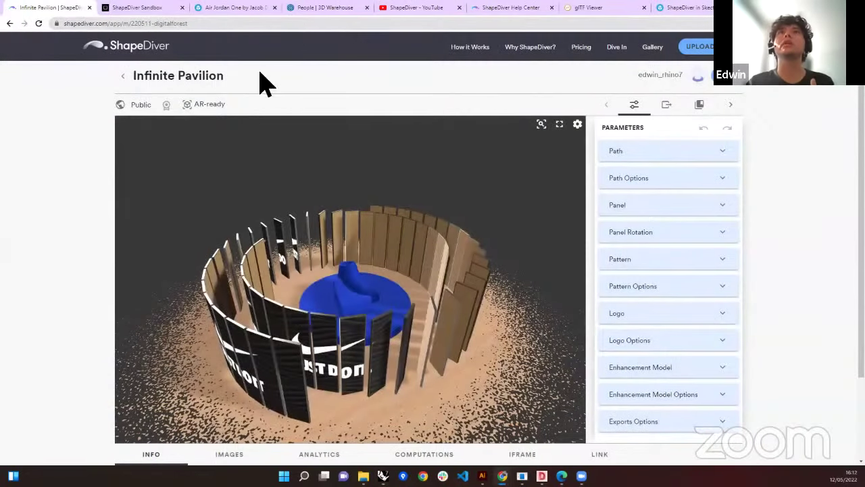
left_click(323, 7)
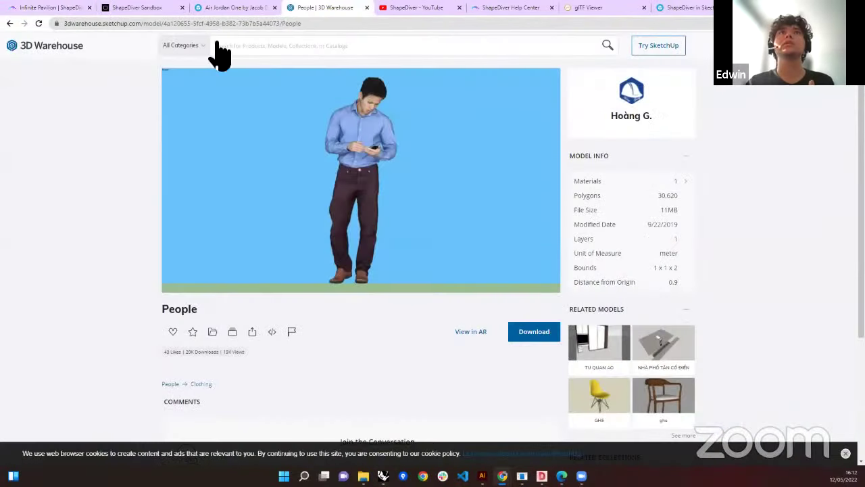
double_click(111, 25)
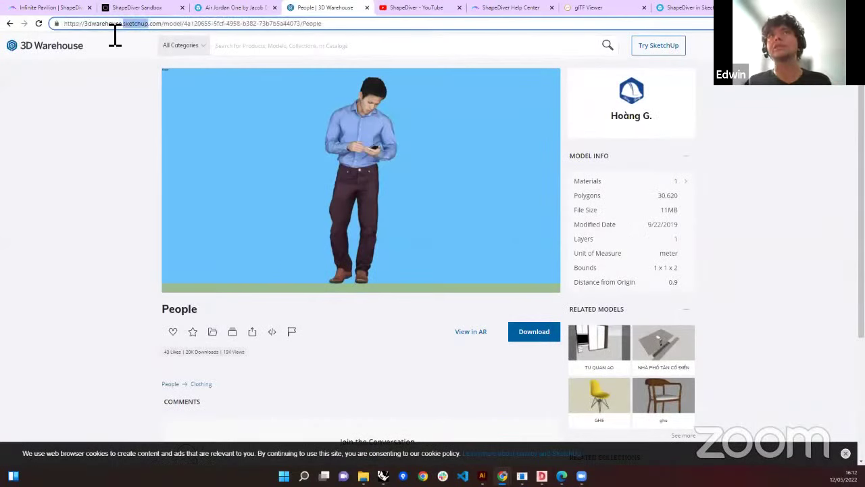
left_click(125, 30)
left_click_drag(122, 29, 92, 29)
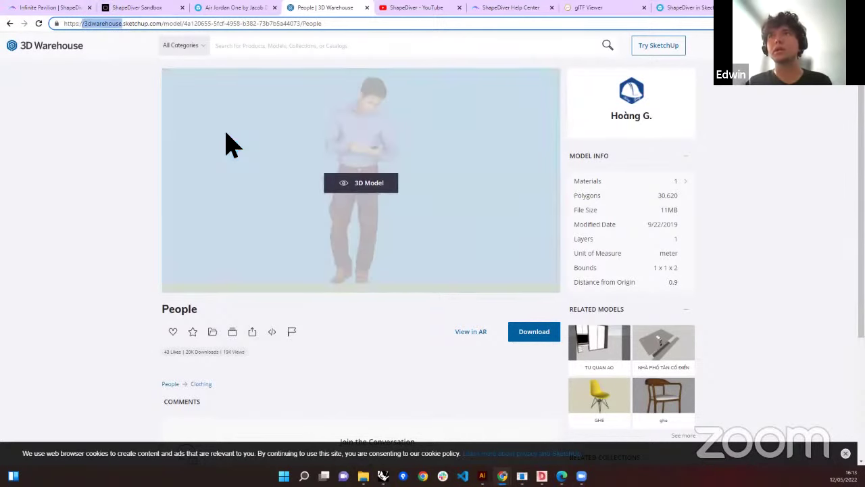
Try to download the People model from 3D Warehouse, and switch back to Rhino and Grasshopper
left_click(531, 336)
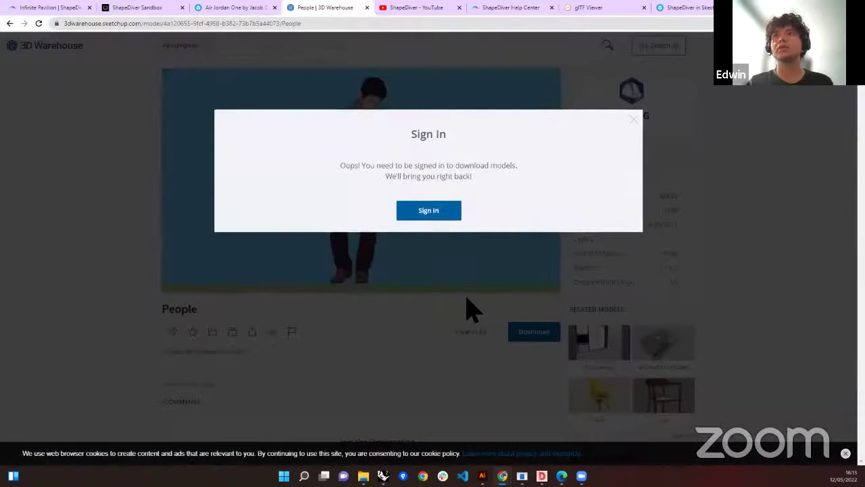
left_click(634, 120)
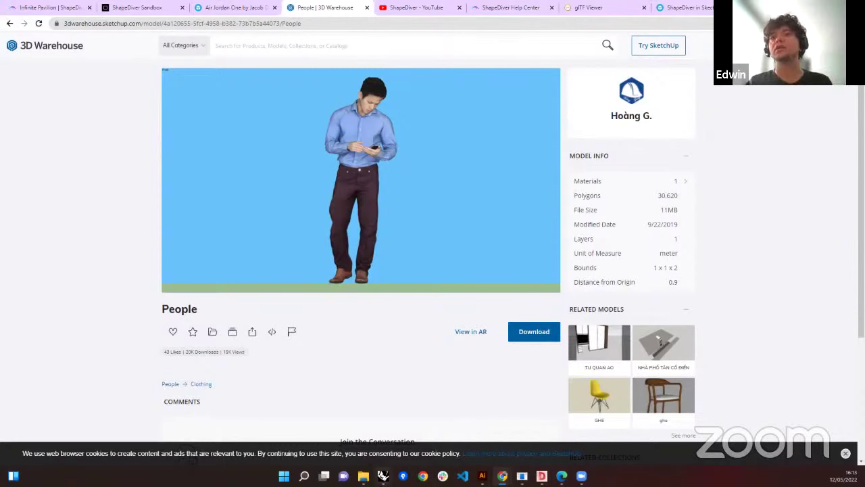
left_click(334, 435)
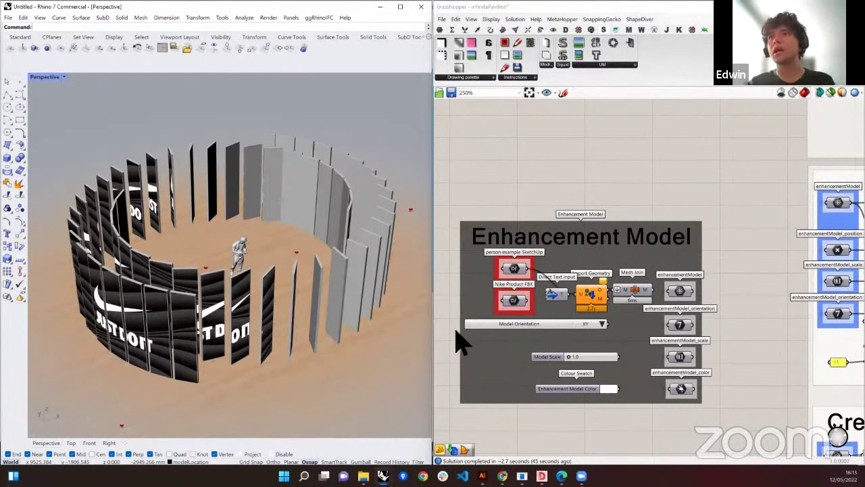
Feed the Nike Product FBX into the Enhancement Model group's text input and set the Model Orientation to XZ
right_click_drag(317, 292, 291, 302)
left_click_drag(533, 301, 580, 298)
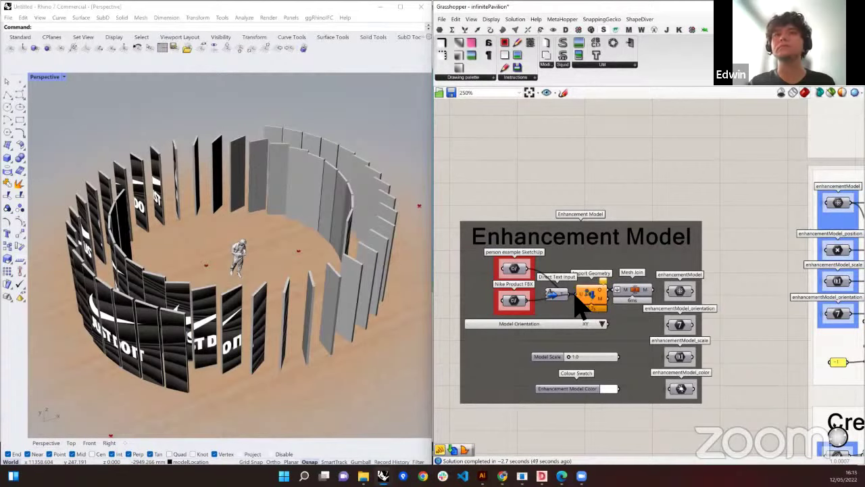
left_click(602, 325)
left_click(615, 340)
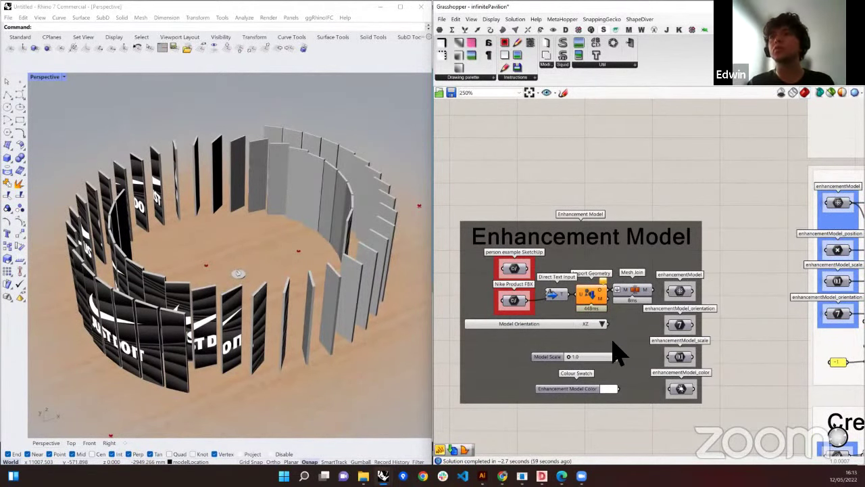
Try a Model Scale of 100 for the enhancement model
right_click_drag(615, 346, 622, 341)
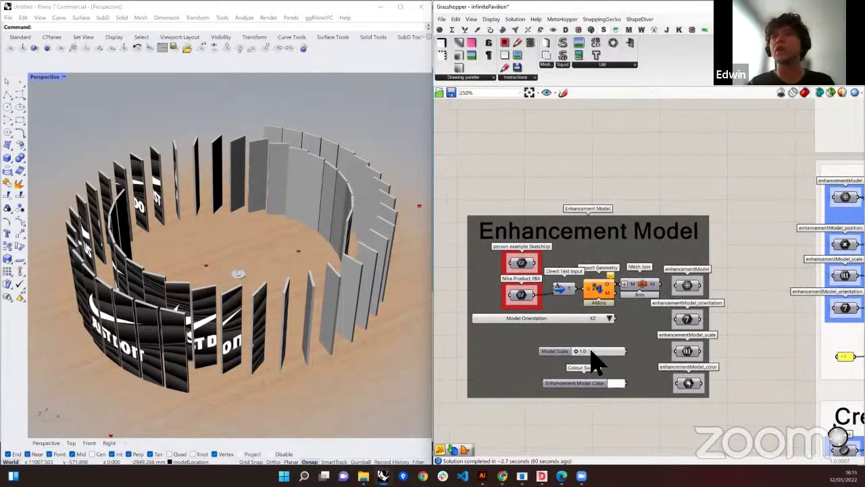
left_click(590, 355)
double_click(591, 353)
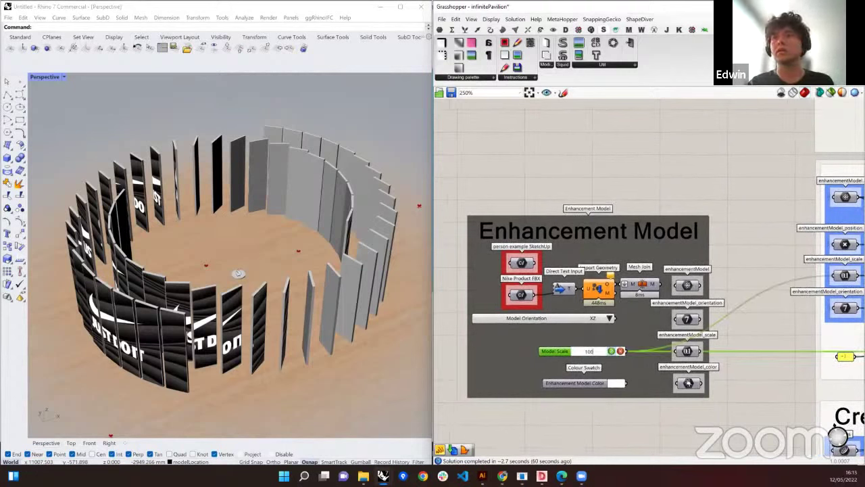
key("Return")
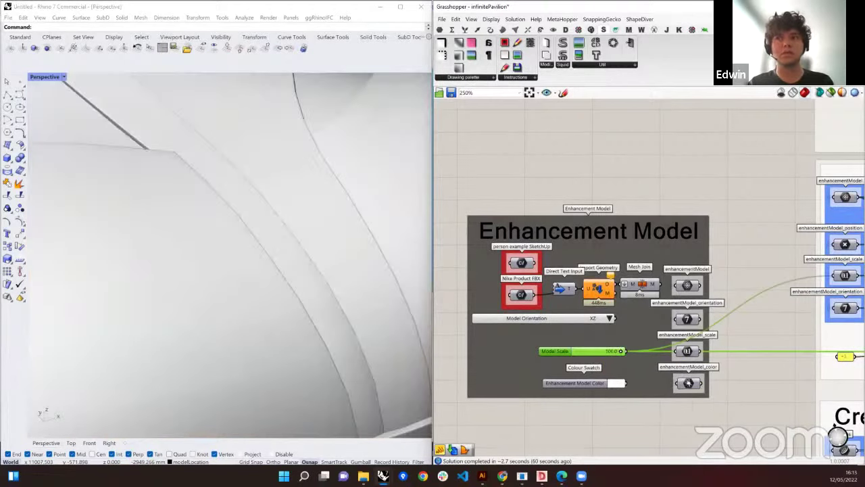
Set the Model Scale to 10 and inspect the shoe model inside the pavilion
double_click(590, 350)
key("Return")
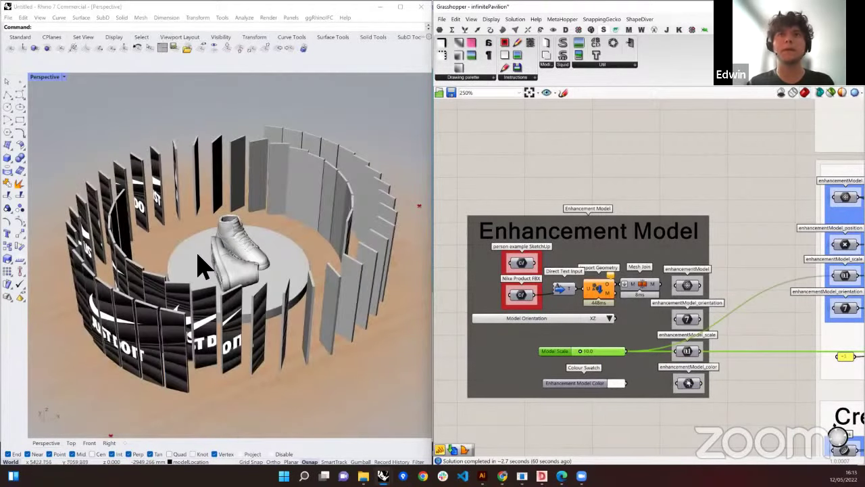
right_click_drag(213, 269, 249, 267)
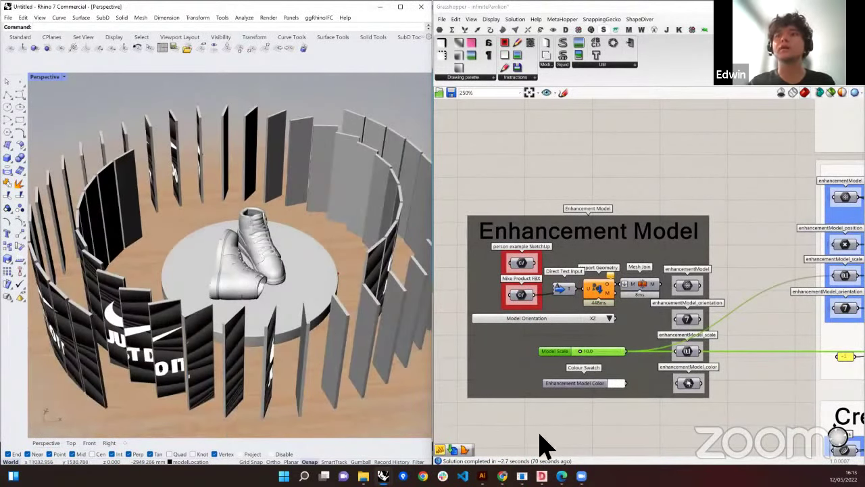
Switch to the browser and examine the Air Jordan One model on its Sketchfab page
mouse_move(502, 476)
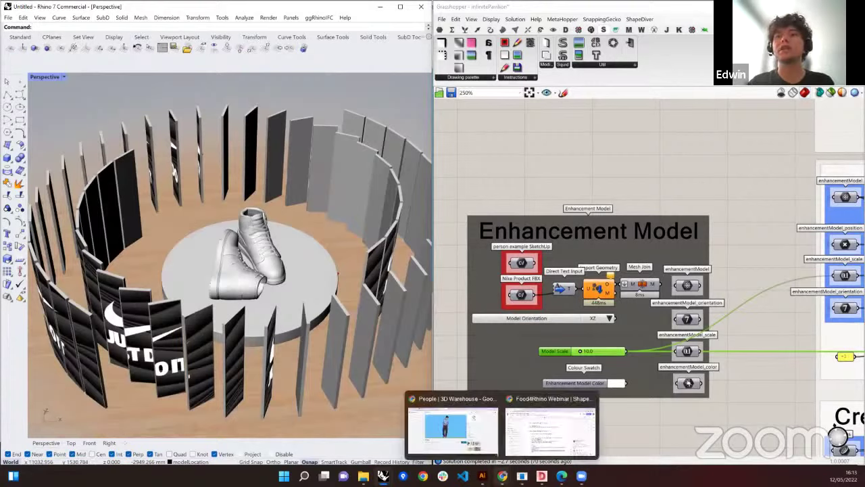
left_click(483, 448)
left_click(230, 8)
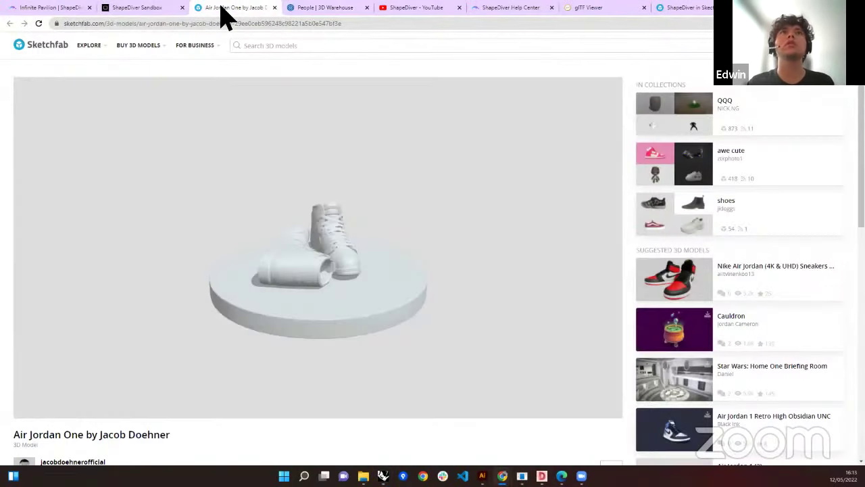
scroll(299, 309, "up", 2)
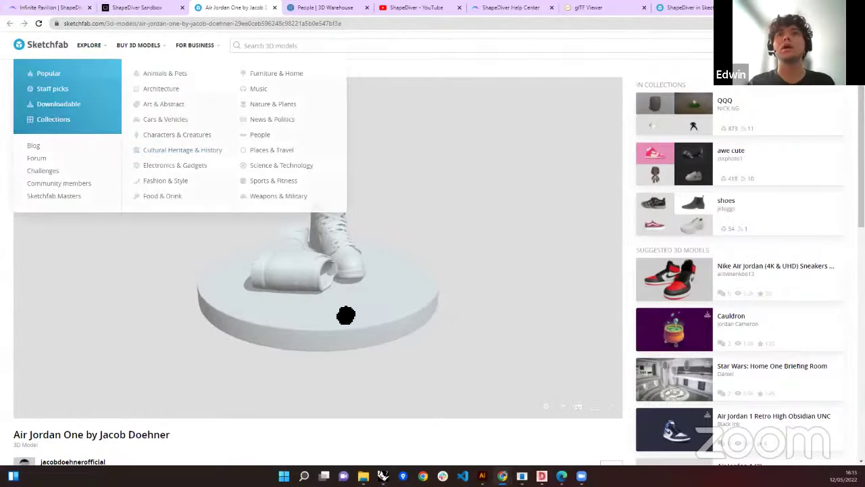
mouse_move(344, 315)
left_mouse_down()
mouse_move(321, 318)
mouse_move(344, 320)
left_mouse_up()
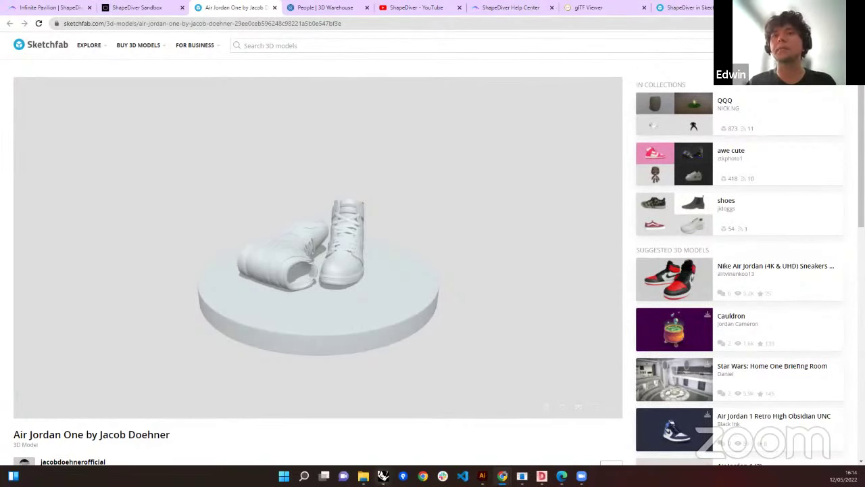
Switch back to Rhino and Grasshopper and inspect the shoe model within the panels from another angle
mouse_move(382, 475)
left_click(338, 442)
right_click_drag(248, 298, 284, 301)
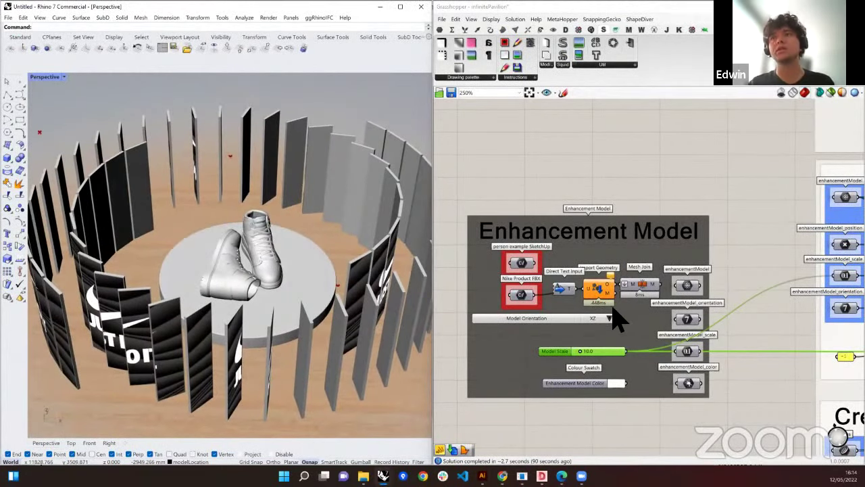
Examine the Path, Panel, Panel Rotation and Pattern input groups on the Grasshopper canvas
scroll(575, 396, "down", 6)
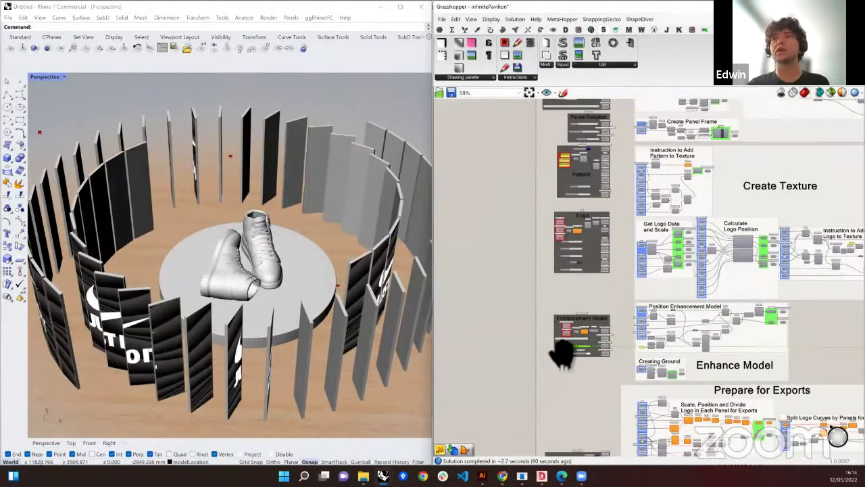
right_click_drag(552, 386, 549, 450)
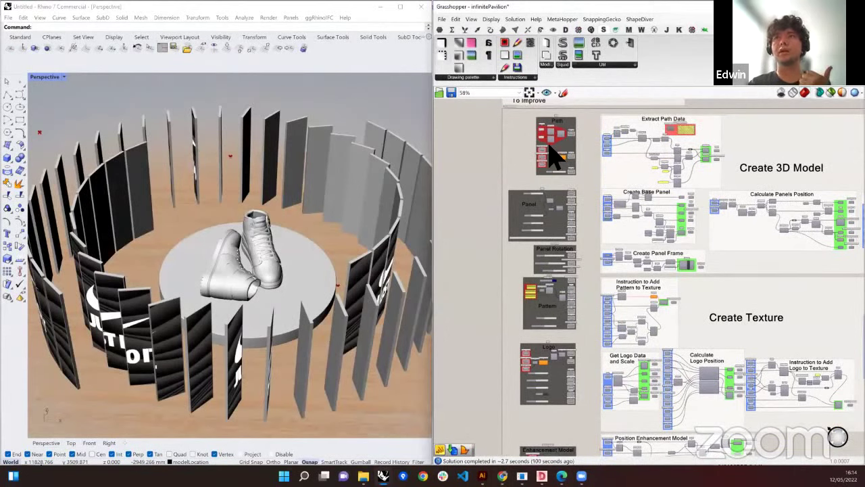
scroll(550, 155, "up", 5)
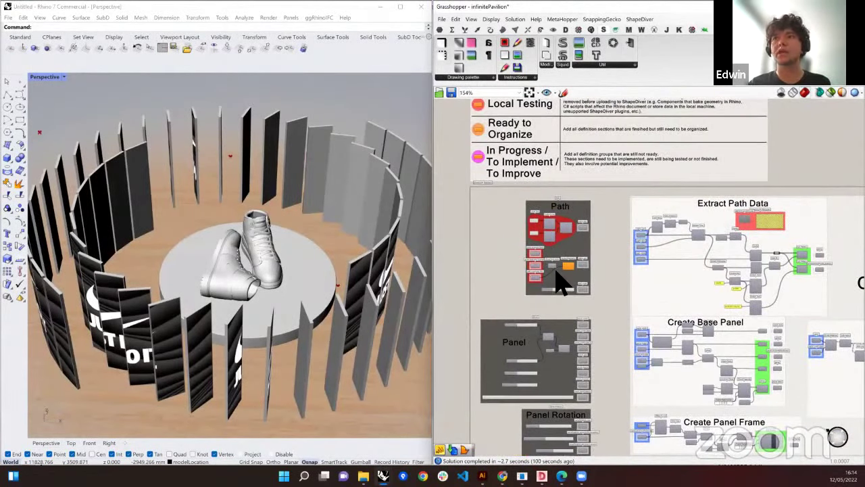
right_click_drag(571, 292, 575, 279)
right_click_drag(519, 270, 572, 143)
right_click_drag(556, 193, 571, 179)
scroll(578, 318, "down", 3)
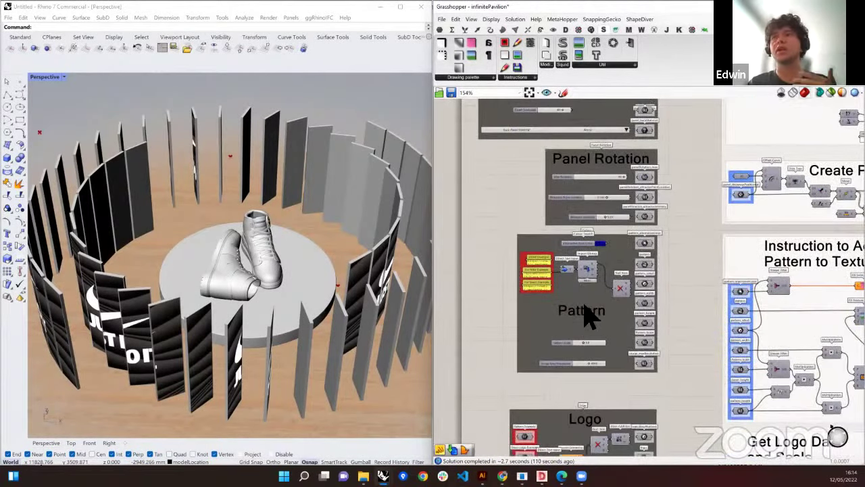
scroll(586, 288, "down", 2)
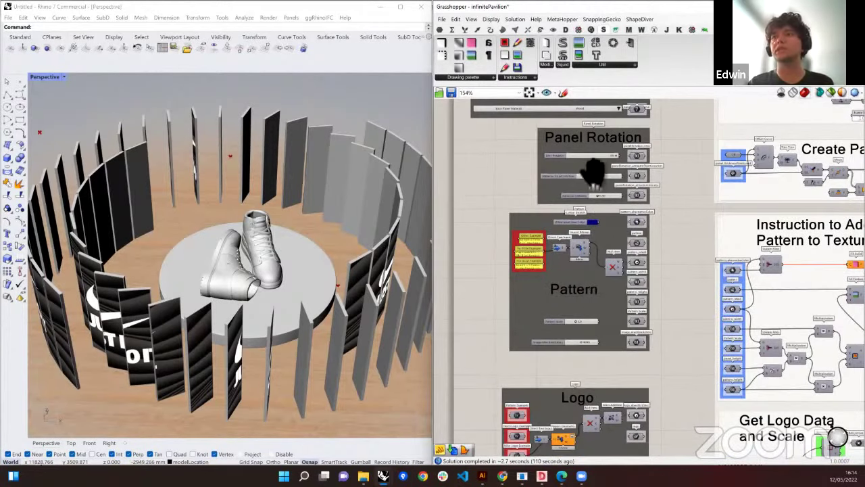
Examine the Logo and Enhancement Model input groups and the definition sections beside them
scroll(579, 145, "down", 5)
scroll(571, 284, "up", 2)
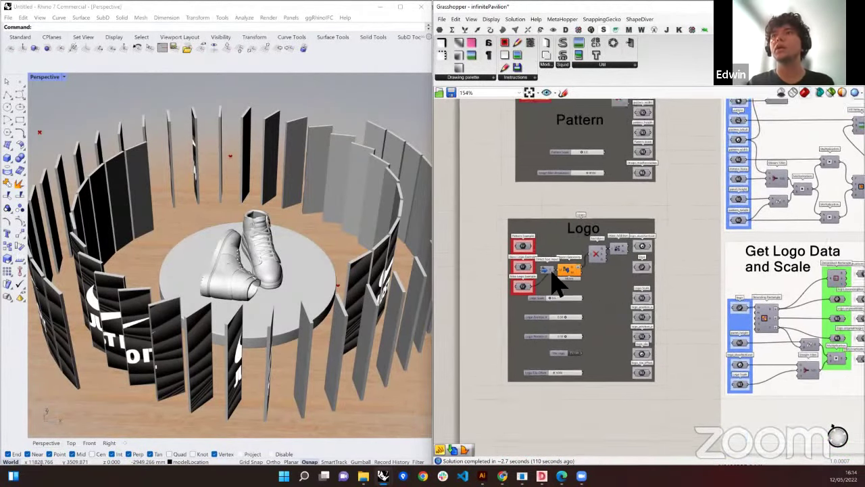
scroll(572, 324, "down", 5)
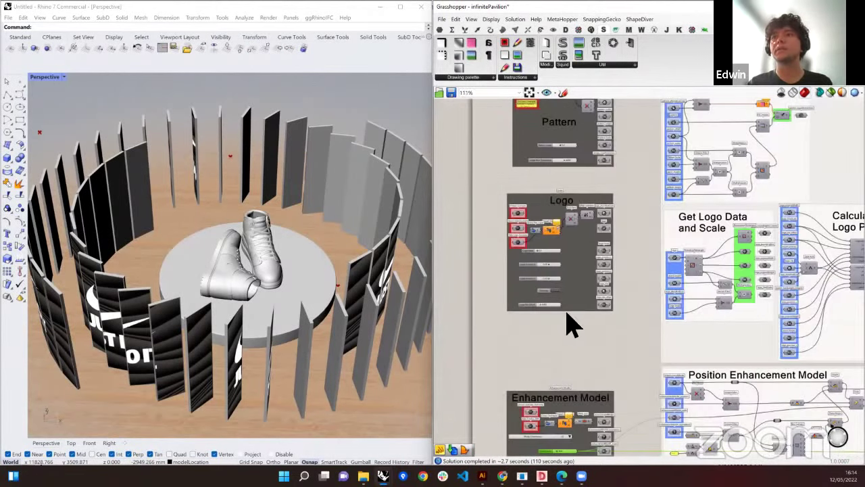
scroll(558, 229, "down", 4)
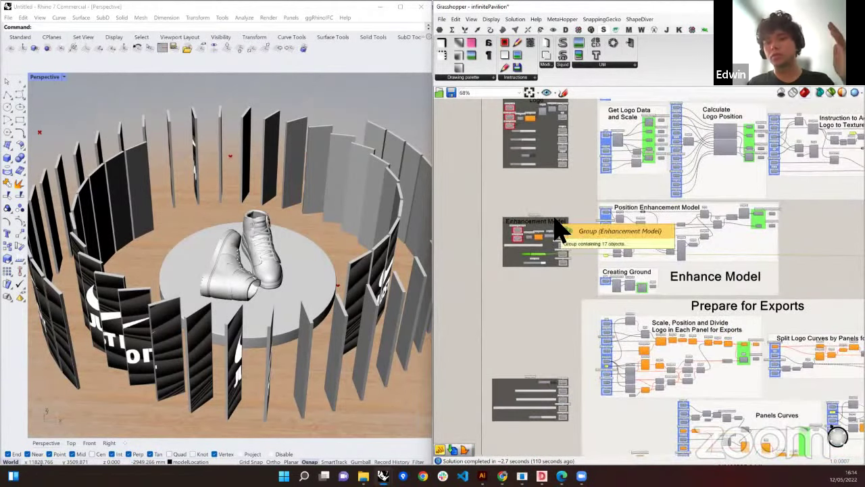
scroll(546, 239, "up", 5)
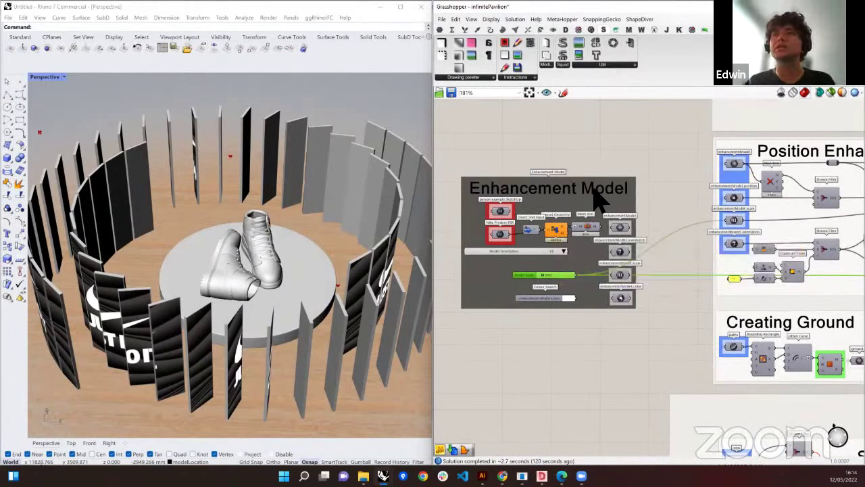
scroll(599, 174, "down", 4)
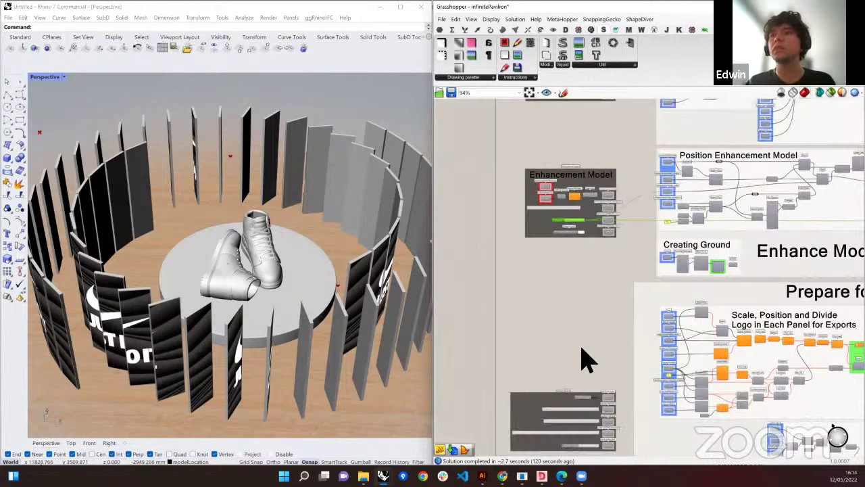
right_click_drag(563, 390, 540, 399)
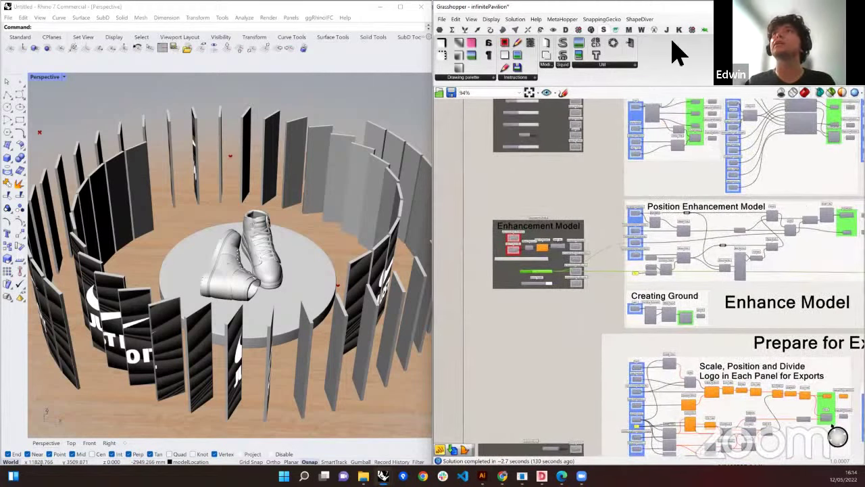
Deselect the canvas objects and show the ShapeDiver plugin's components in the component palette
left_click(634, 38)
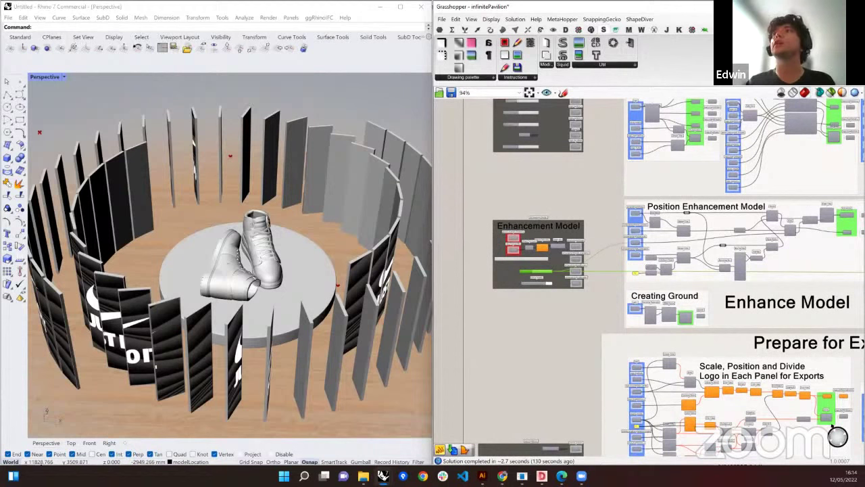
left_click(440, 30)
left_click(455, 77)
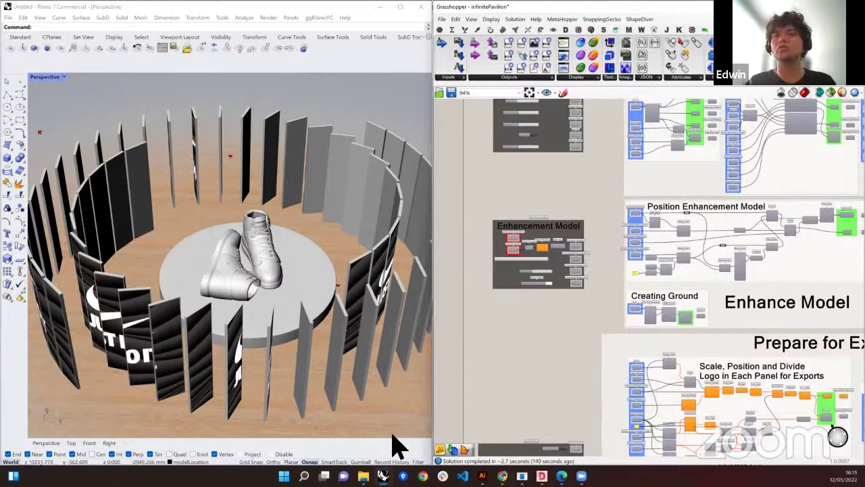
Switch to the browser's Infinite Pavilion page on ShapeDiver and expand the Path parameters
mouse_move(502, 476)
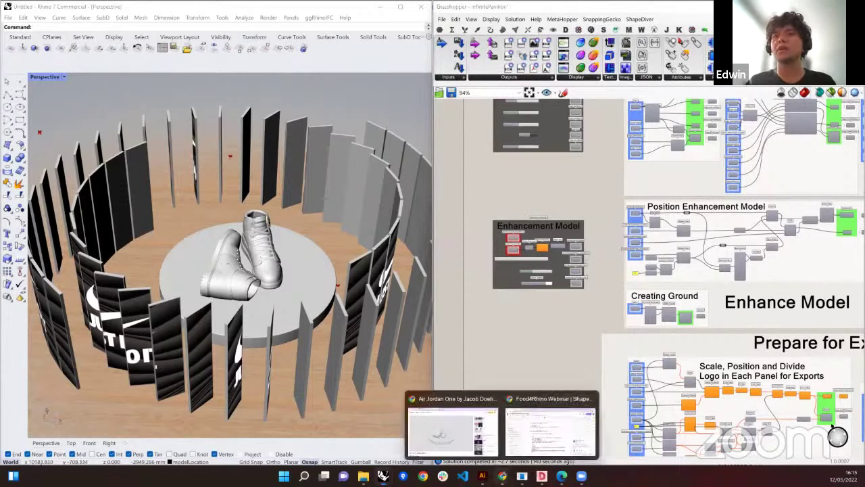
left_click(473, 439)
left_click(39, 8)
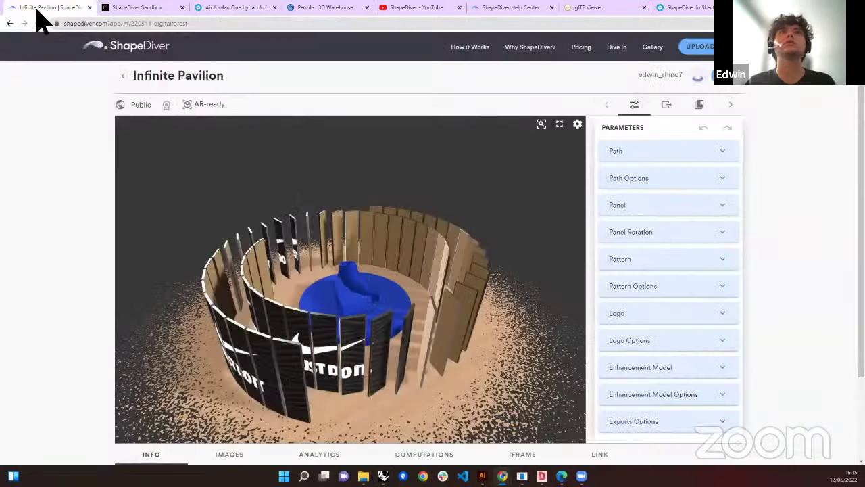
left_click(646, 154)
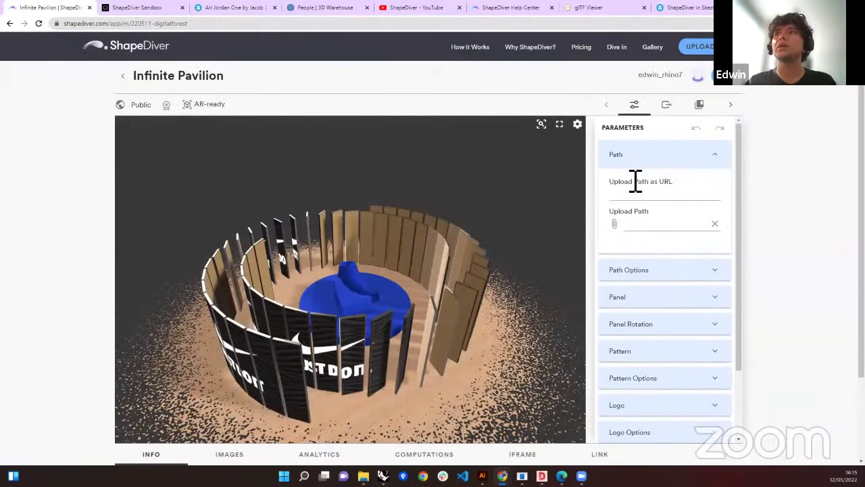
Show the file chooser for the Upload Path parameter and close it without choosing a file
left_click(614, 224)
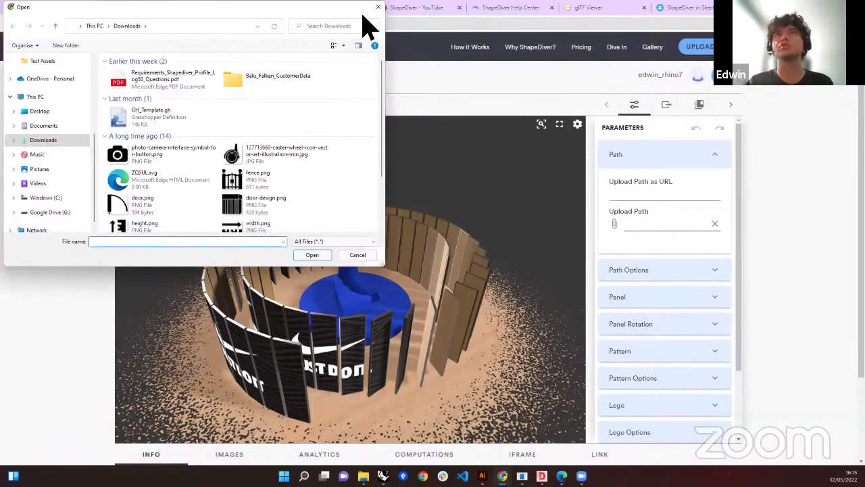
left_click_drag(282, 7, 275, 42)
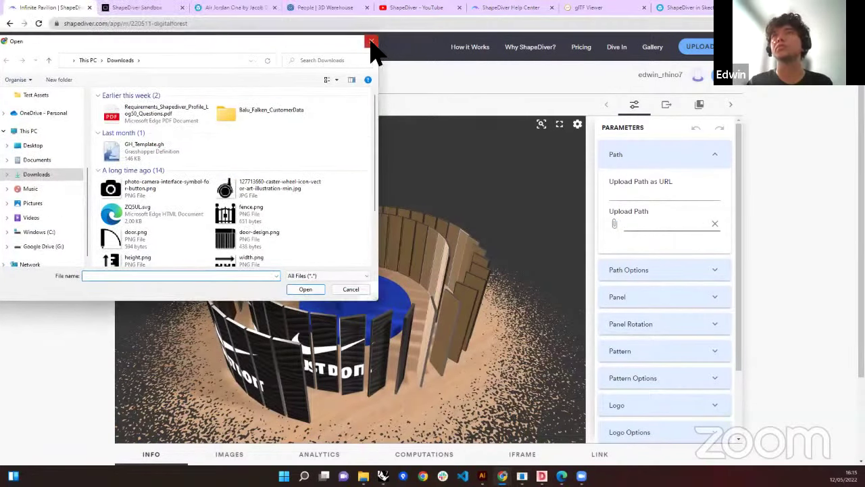
left_click(371, 42)
Point out the Upload Path as URL parameter and collapse the Path parameters
left_click(647, 197)
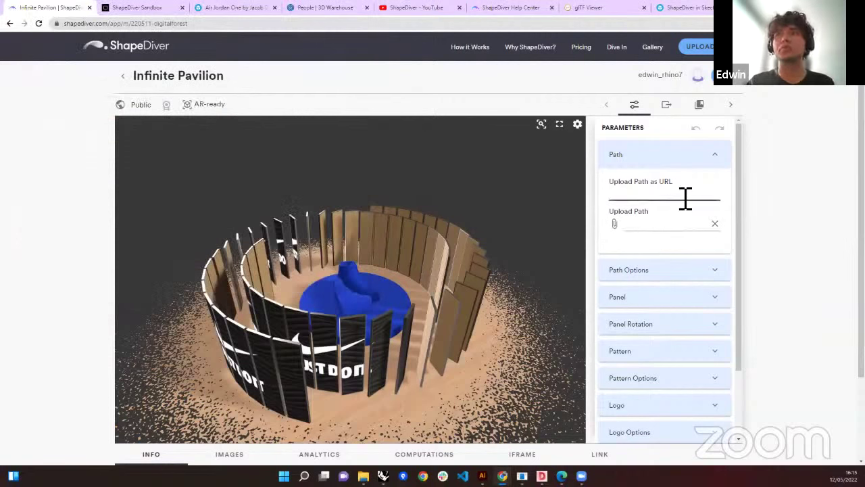
double_click(665, 182)
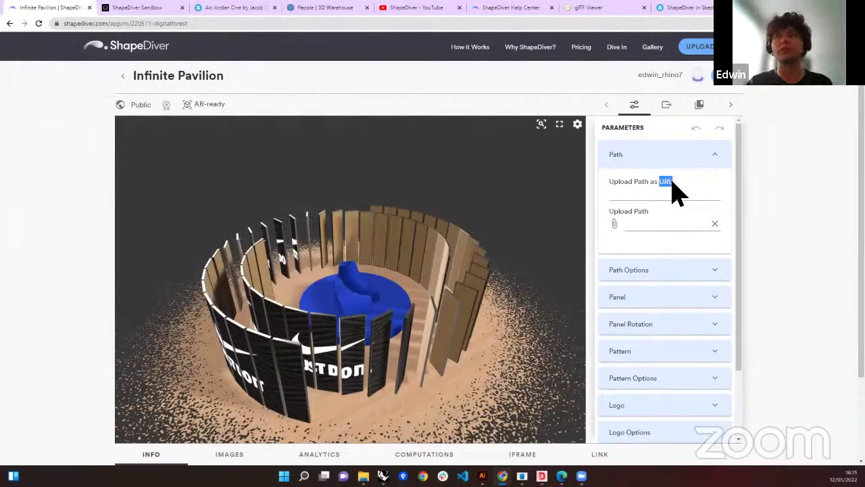
left_click(667, 194)
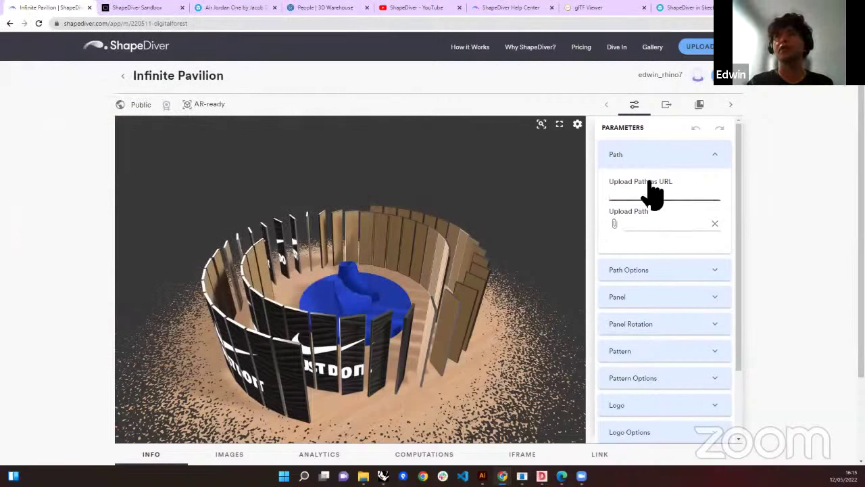
left_click(646, 163)
Switch back to Rhino and Grasshopper and examine the Enhancement Model group's import components
mouse_move(383, 476)
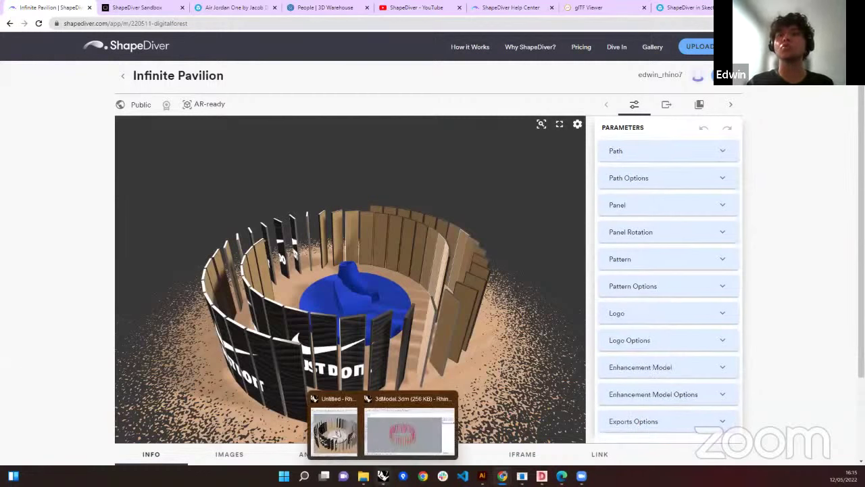
left_click(331, 433)
scroll(554, 283, "up", 3)
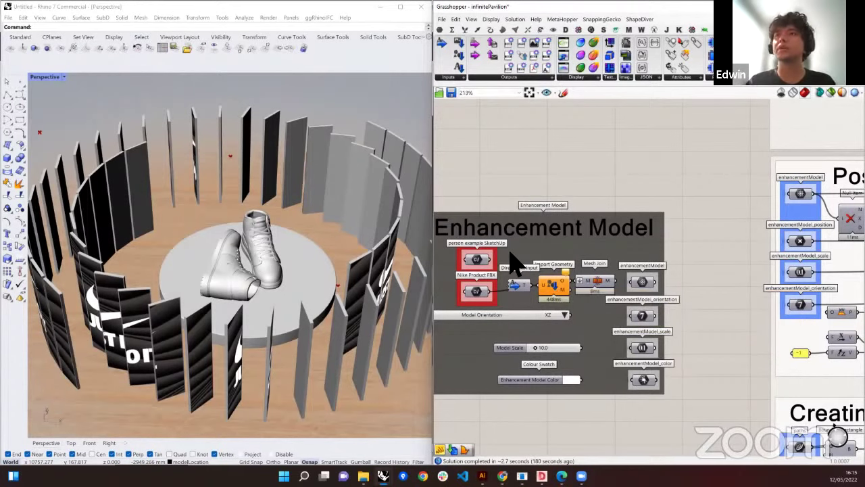
Show the ShapeDiver plugin's complete lists of input and output components
scroll(515, 261, "down", 4)
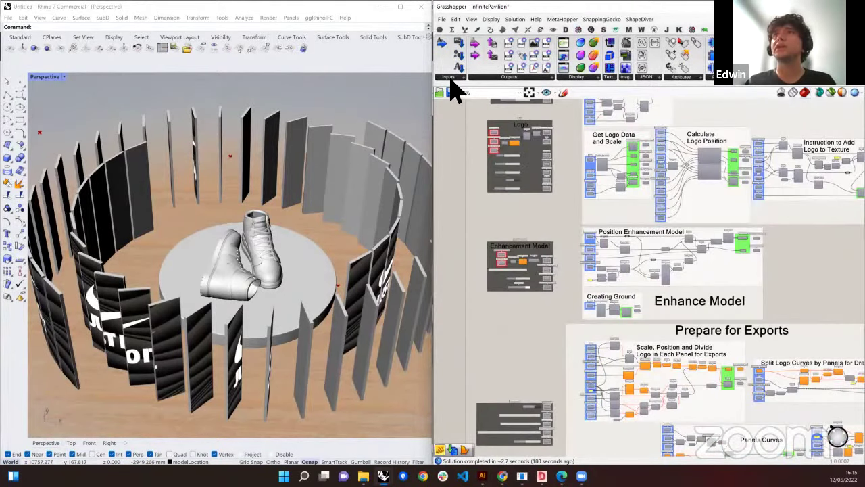
left_click(451, 78)
left_click(480, 78)
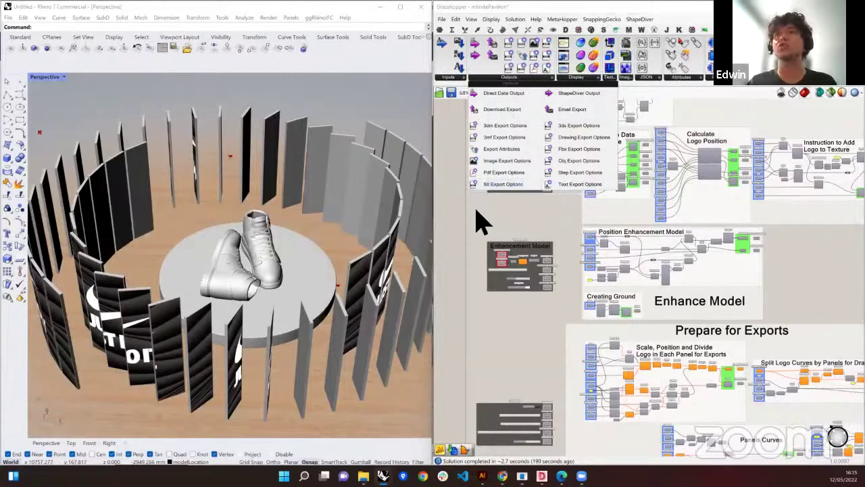
Enable the disabled SDExportDownload component in the Export 3D Model group
scroll(451, 230, "down", 5)
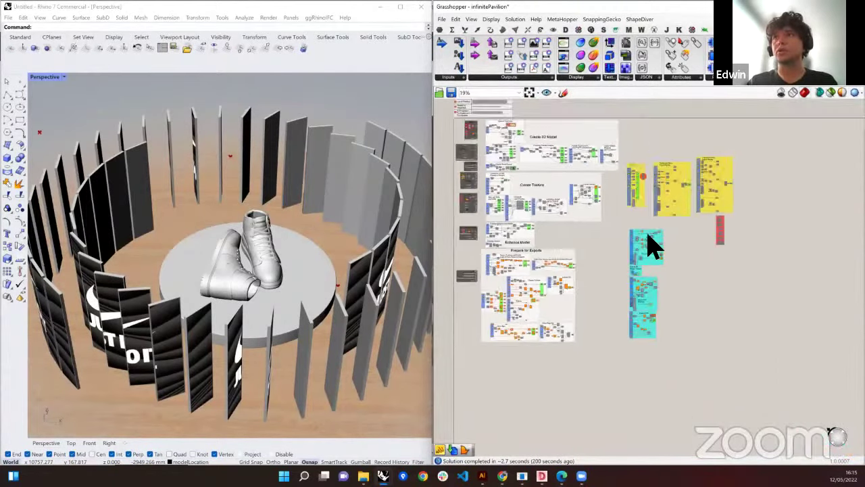
scroll(597, 259, "up", 5)
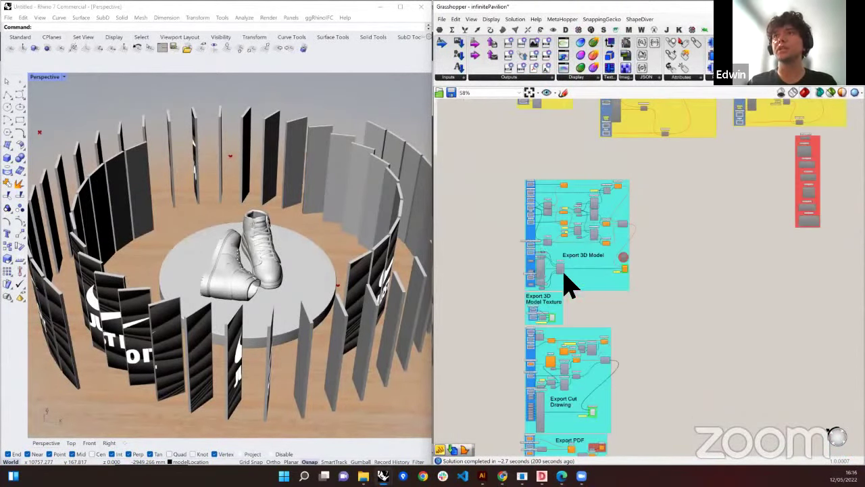
scroll(646, 278, "up", 6)
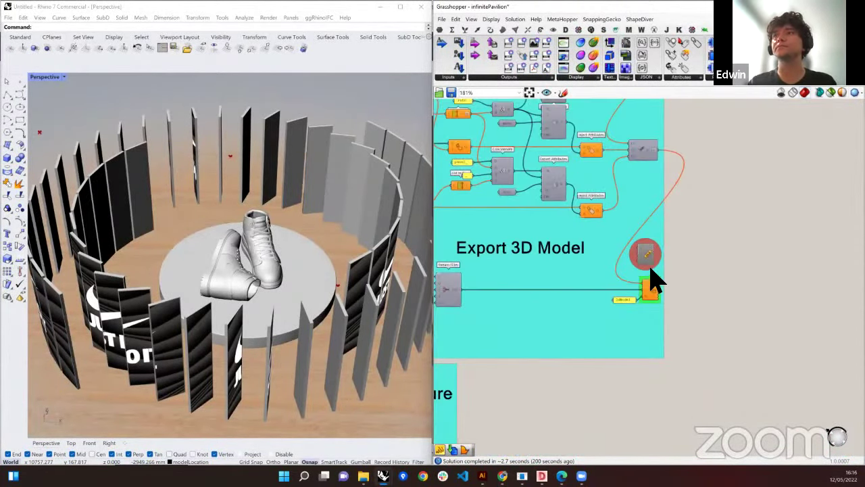
right_click(647, 256)
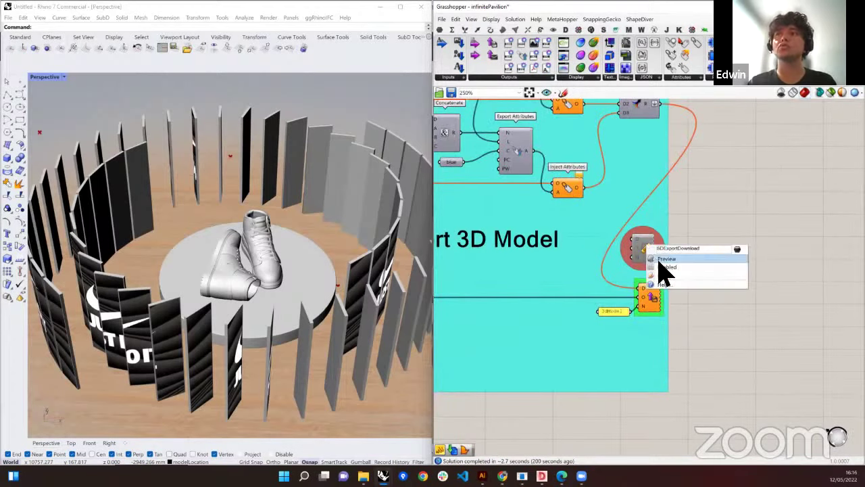
left_click(669, 265)
scroll(621, 255, "up", 2)
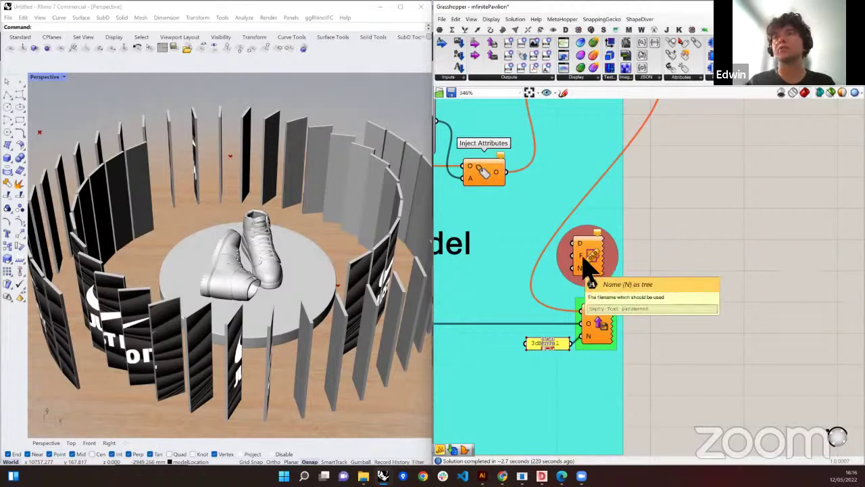
Inspect the Name and Format inputs of the SDExportDownload component and shift the component slightly within the Export 3D Model group
left_click(591, 265)
left_click_drag(591, 266, 582, 269)
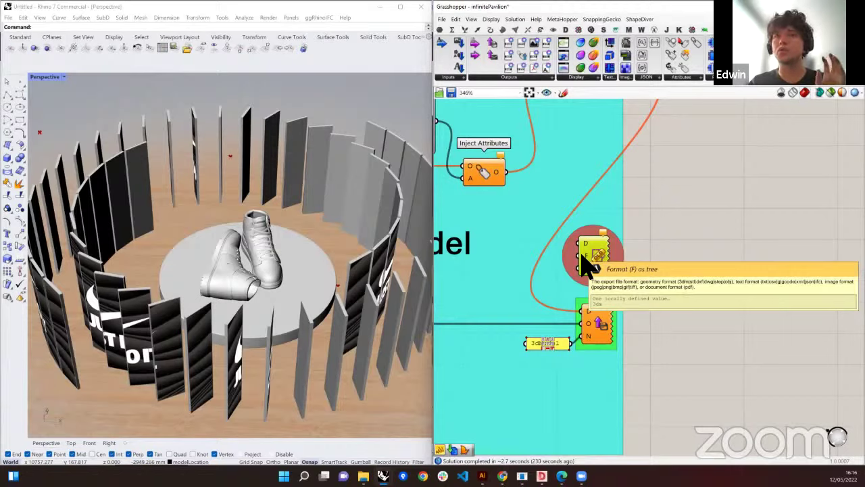
scroll(692, 299, "down", 5)
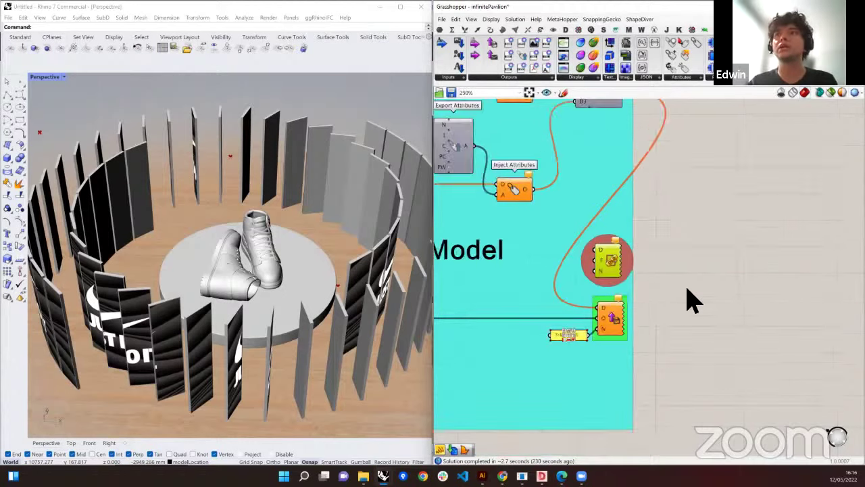
scroll(604, 309, "down", 2)
right_click_drag(657, 299, 498, 272)
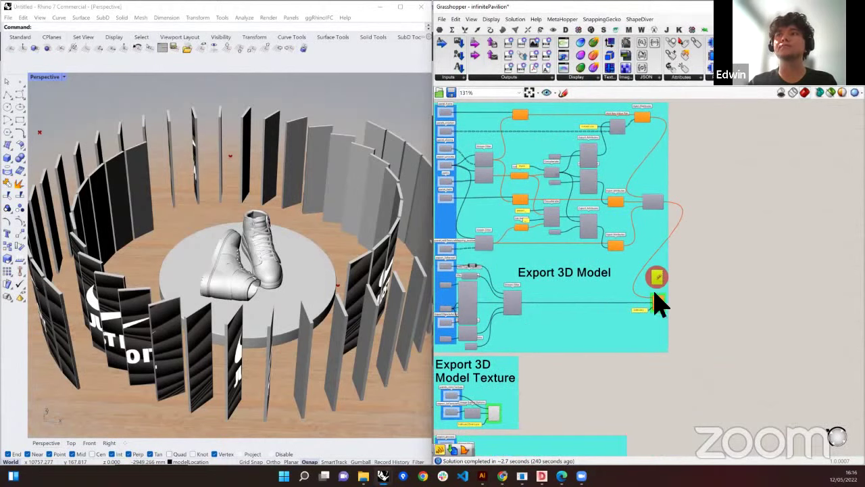
Switch on the Process Export toggle in the export parameters group
scroll(676, 297, "down", 6)
scroll(573, 318, "up", 9)
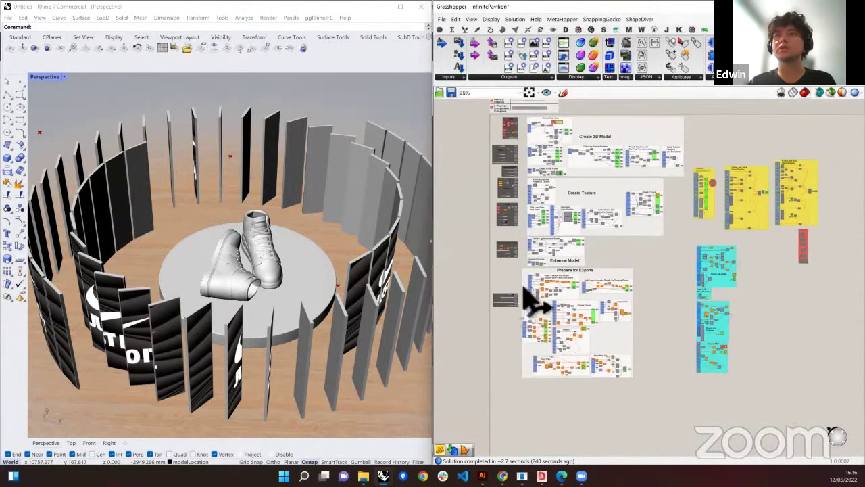
scroll(490, 249, "up", 1)
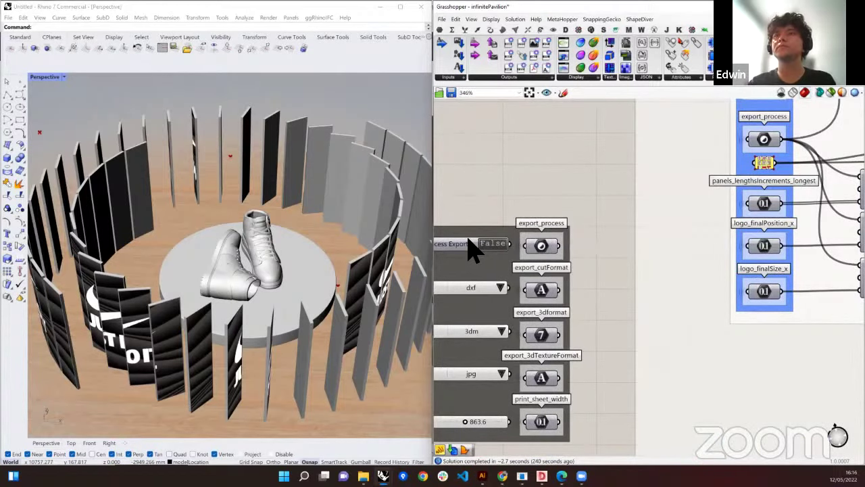
key("super+Down")
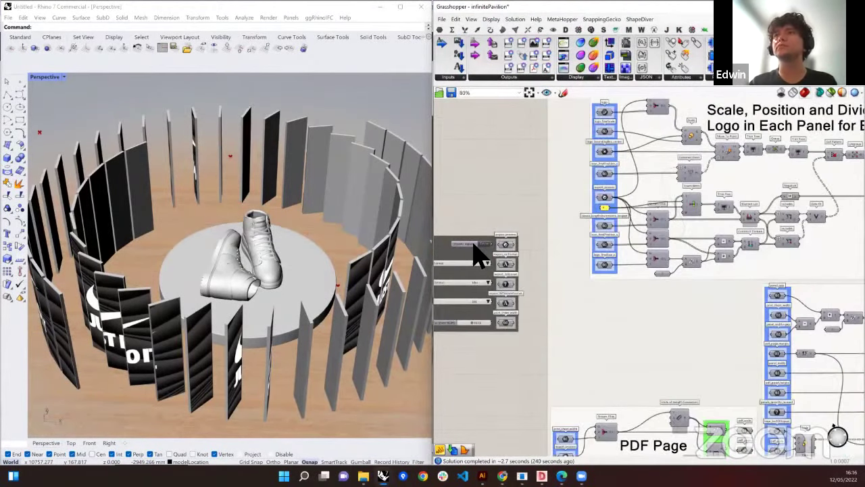
Examine the 3dm Export Options component and the options of its Version input in the Export 3D Model group
scroll(476, 256, "down", 5)
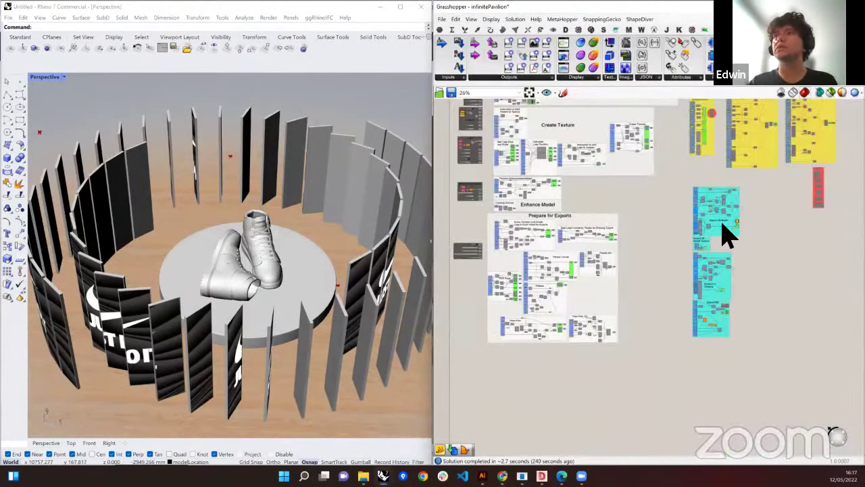
scroll(727, 233, "up", 10)
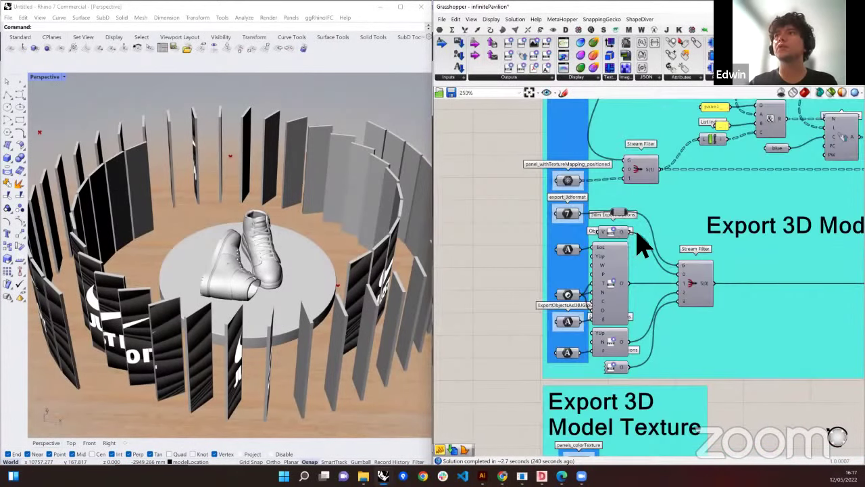
scroll(639, 233, "up", 2)
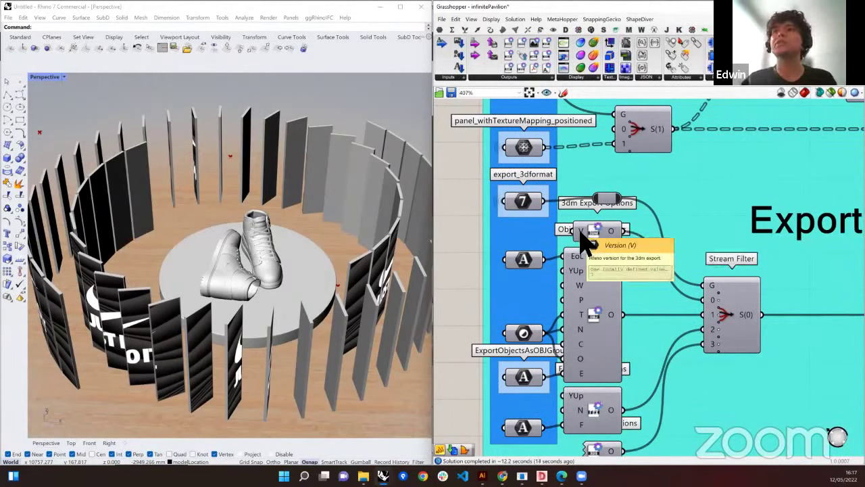
right_click(579, 234)
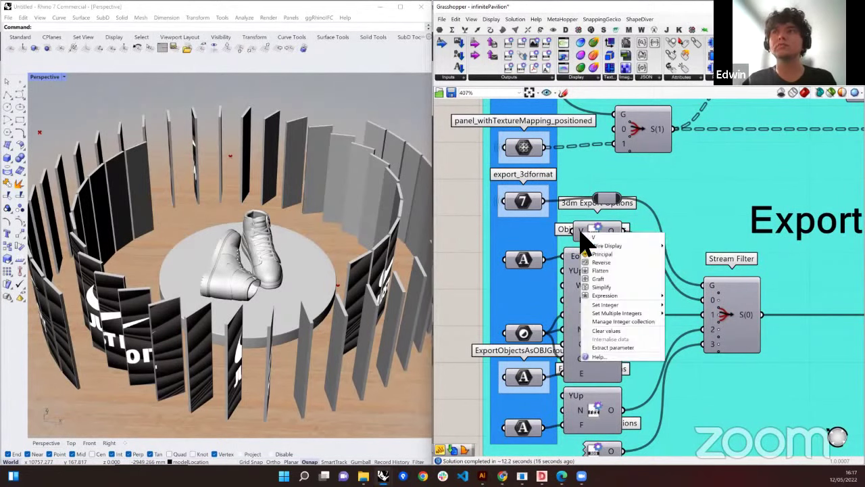
left_click(580, 237)
right_click_drag(561, 241, 501, 234)
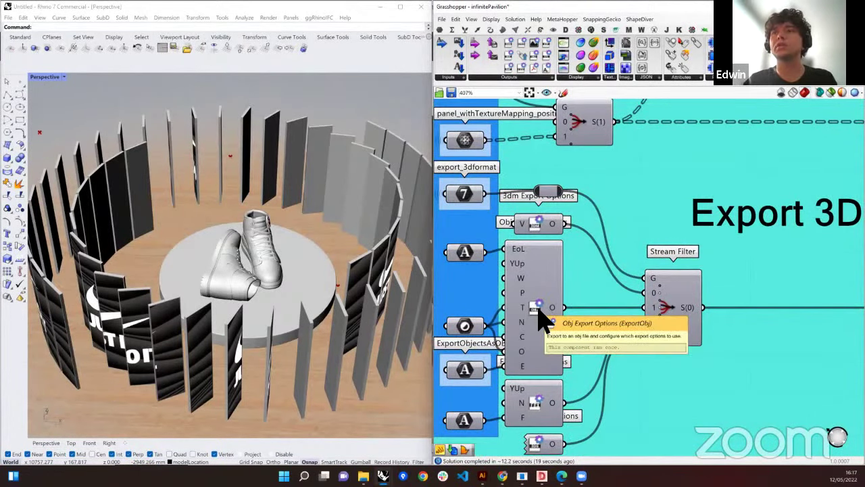
Examine the Obj Export Options inputs, from End Of Line to Export Rhino Object names, and the other format option components below
right_click_drag(541, 312, 570, 304)
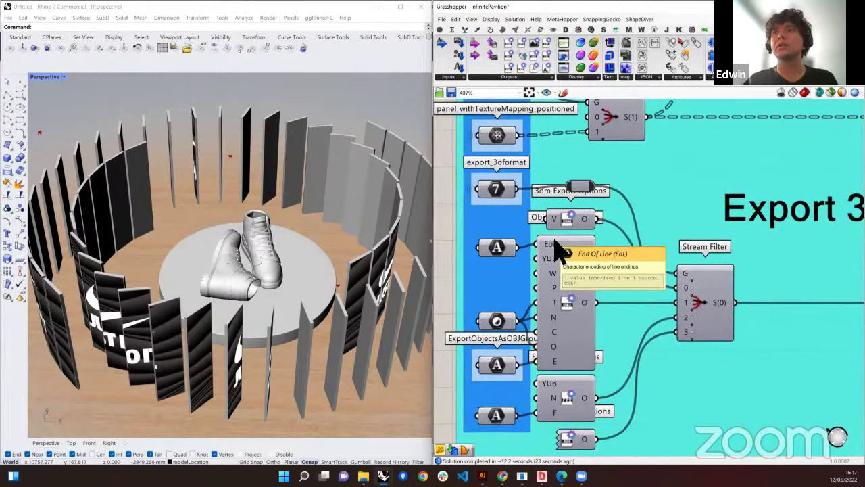
right_click_drag(553, 375, 579, 358)
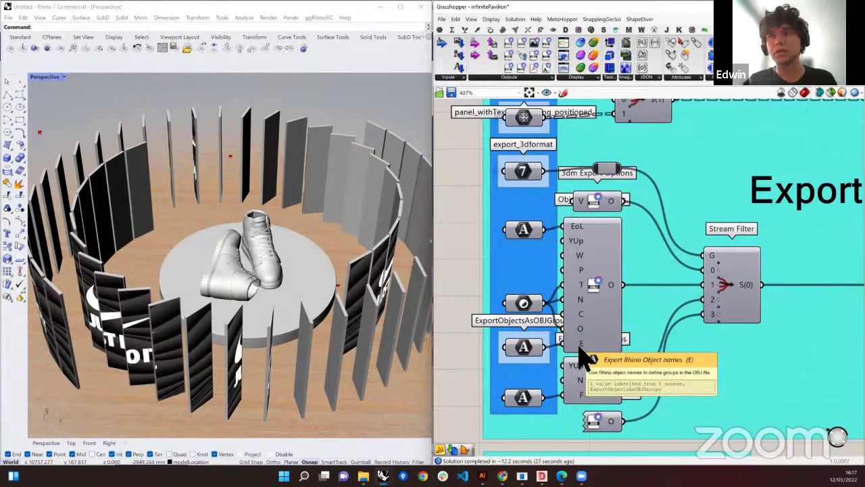
scroll(504, 357, "down", 4)
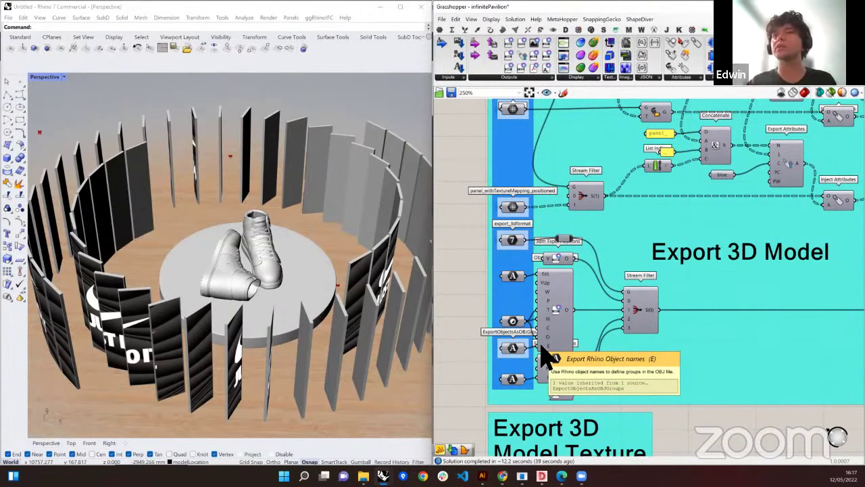
right_click_drag(562, 332, 593, 322)
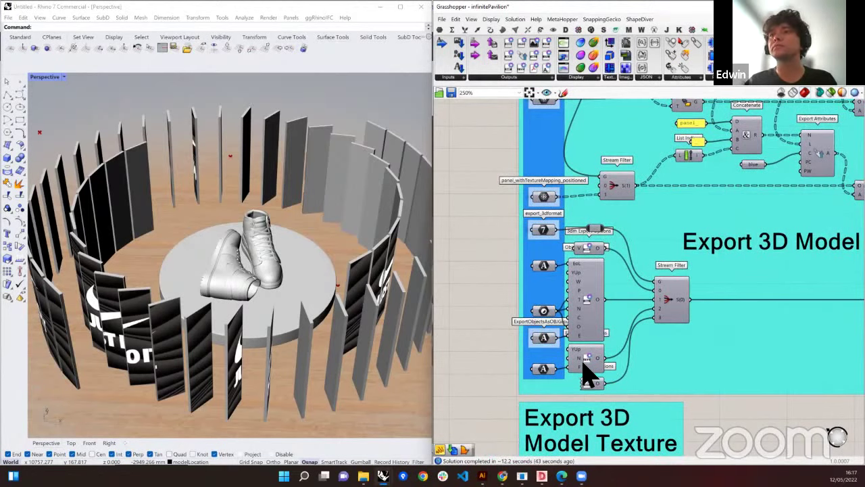
scroll(585, 375, "up", 3)
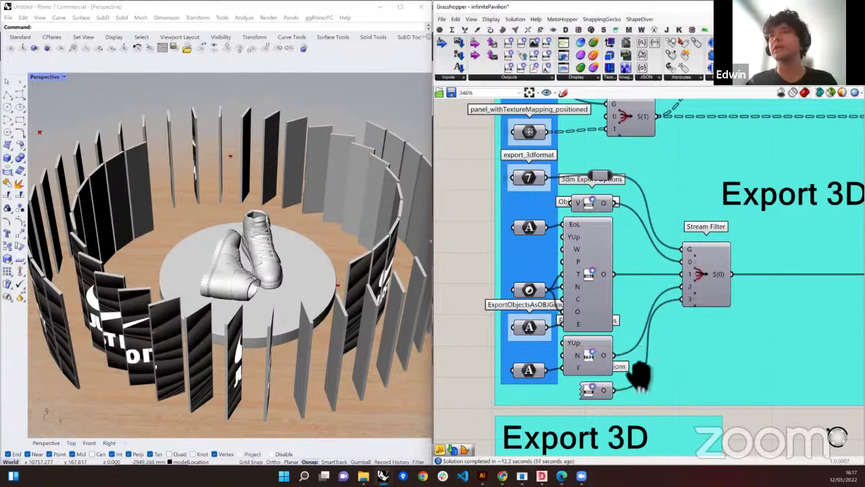
right_click_drag(609, 386, 623, 355)
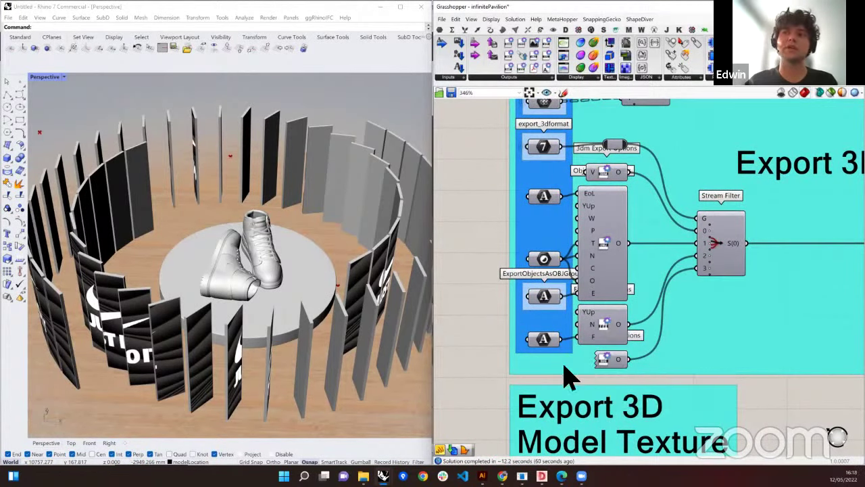
Place an Obj Export Options component with its value lists on the empty canvas beside the Export 3D Model group
scroll(608, 379, "down", 3)
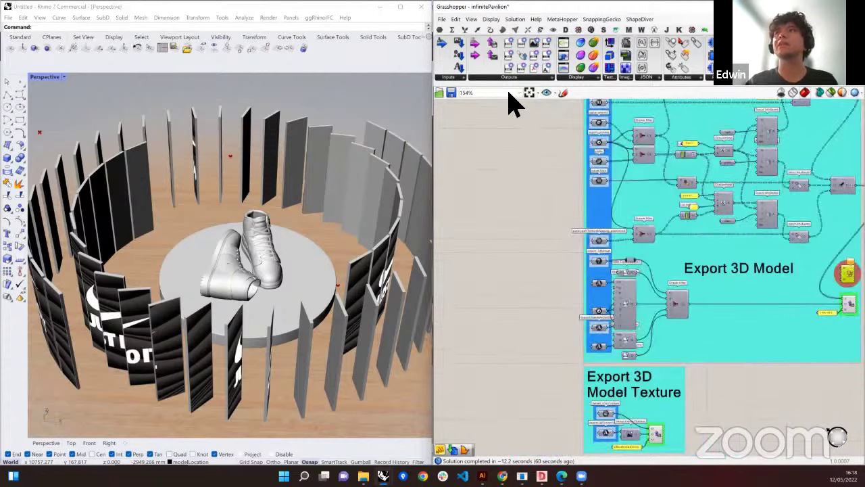
left_click(510, 77)
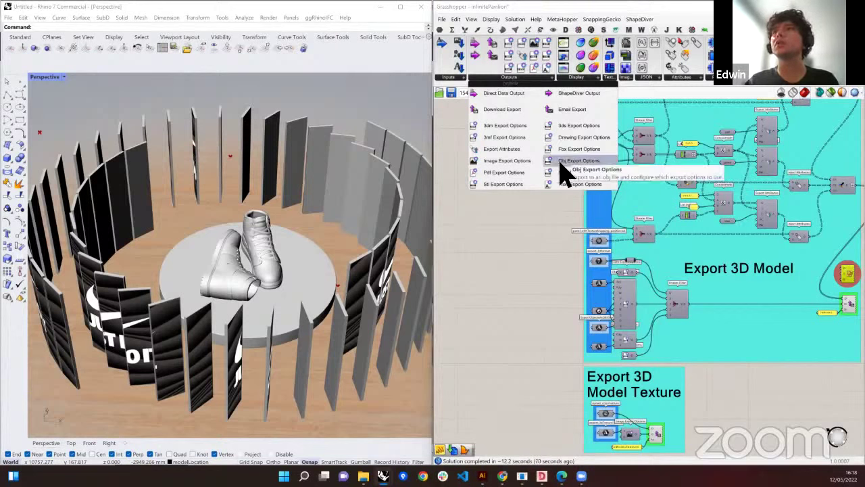
left_click_drag(573, 162, 513, 284)
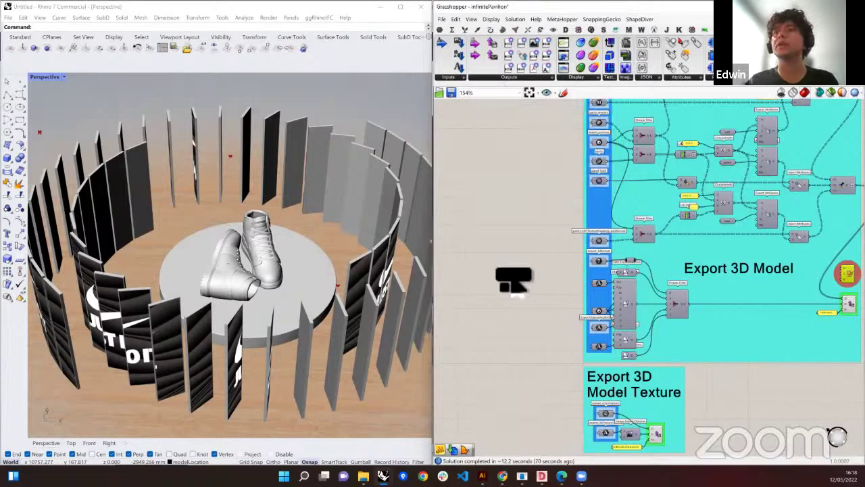
left_click_drag(514, 284, 503, 274)
scroll(465, 250, "up", 3)
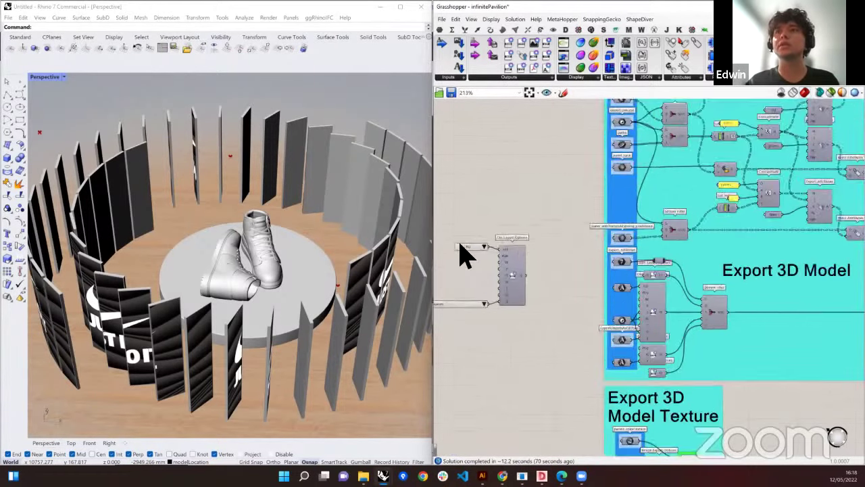
right_click_drag(533, 246, 586, 238)
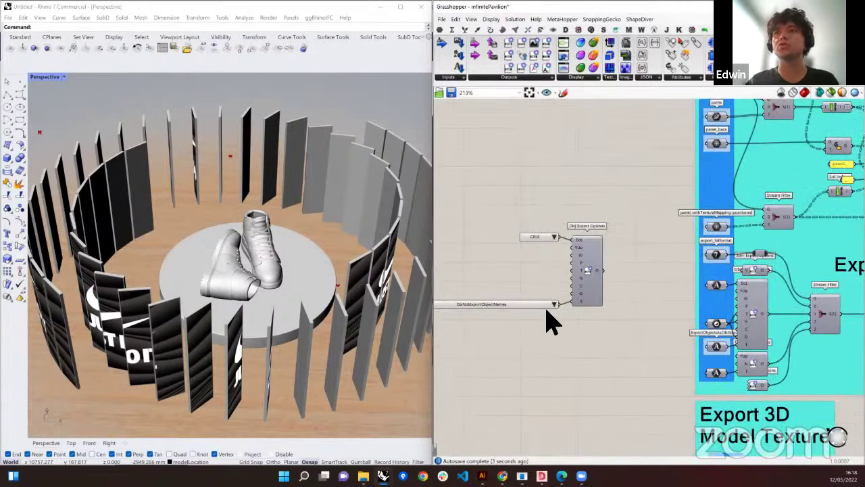
right_click_drag(586, 304, 600, 312)
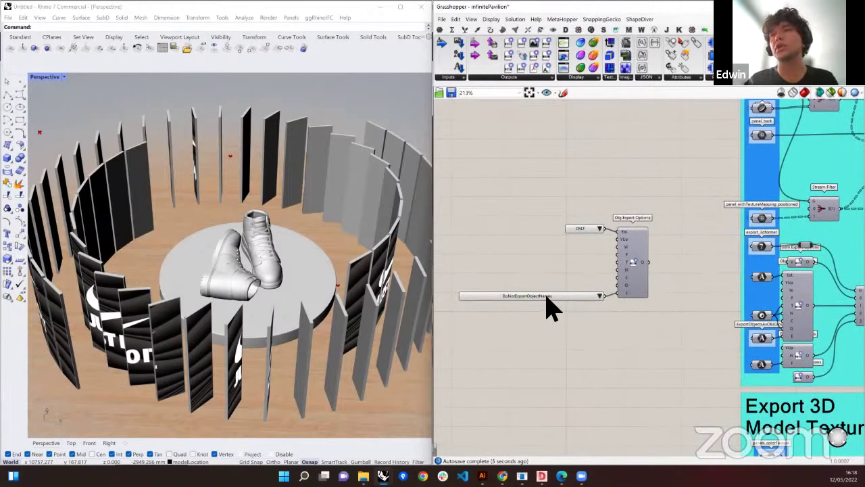
Show the object-name and end-of-line choices of the new Obj Export Options component, and delete it with both value lists
scroll(546, 304, "up", 1)
left_click(610, 298)
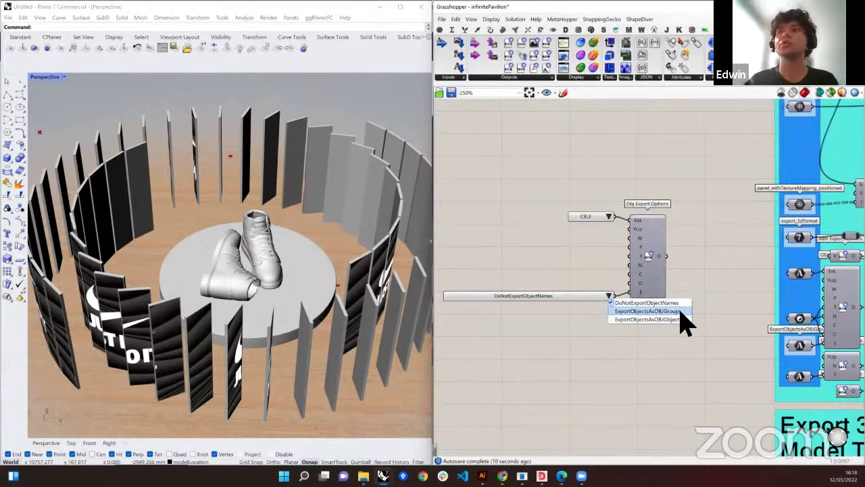
left_click(609, 217)
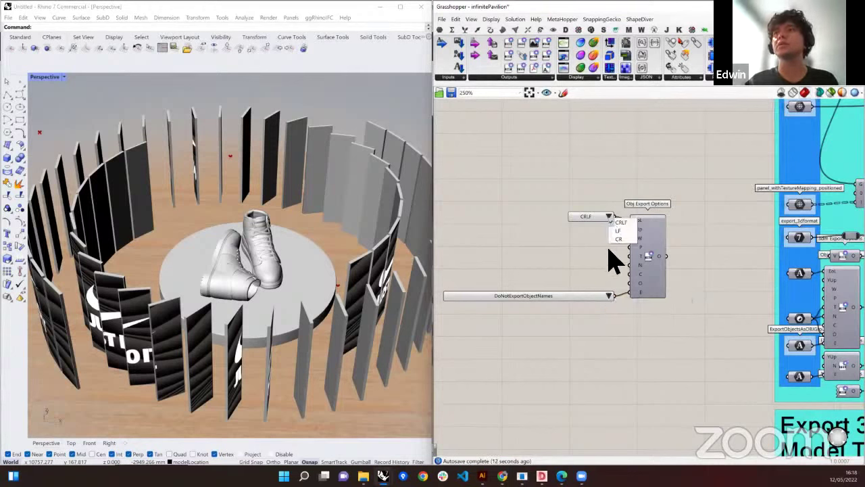
left_click_drag(679, 311, 552, 179)
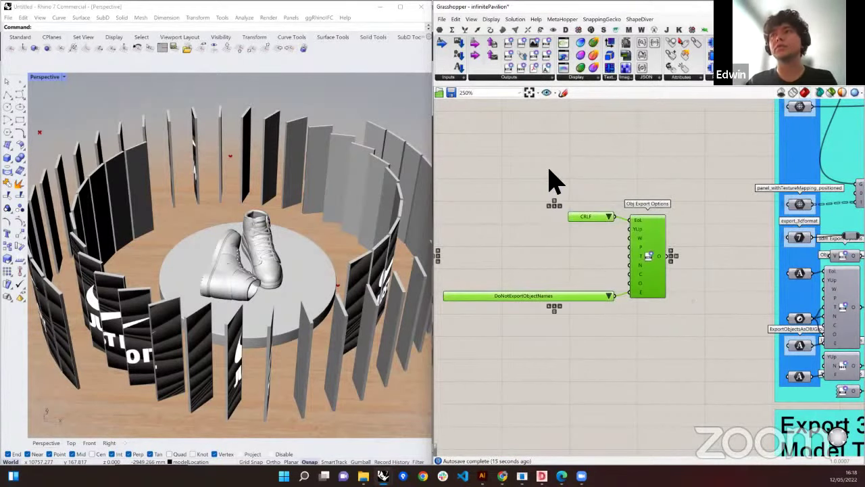
key("Delete")
Place a 3dm Export Options component on the empty canvas beside the Export 3D Model group
left_click(528, 78)
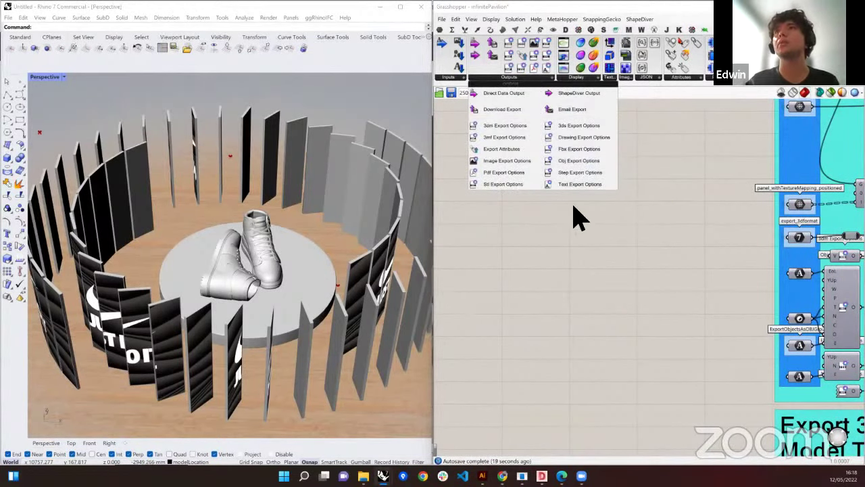
left_click_drag(515, 126, 604, 276)
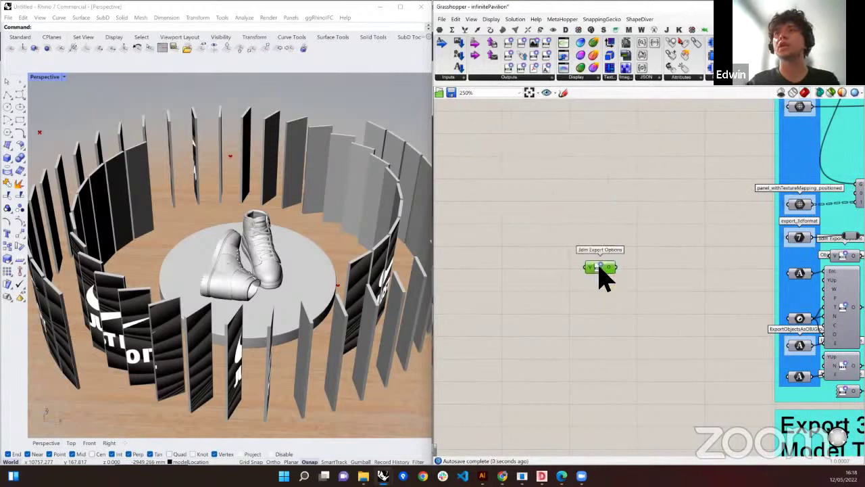
Delete the 3dm Export Options component and look over the available ShapeDiver output components
key("Delete")
left_click(513, 79)
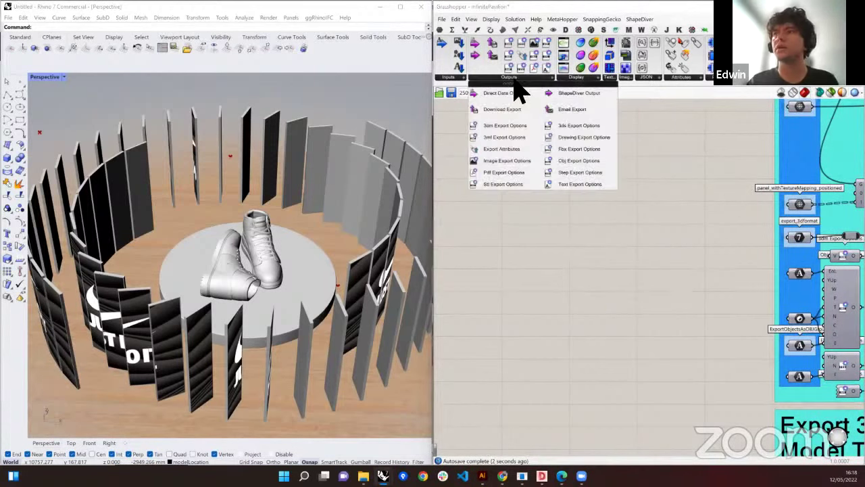
scroll(531, 290, "down", 2)
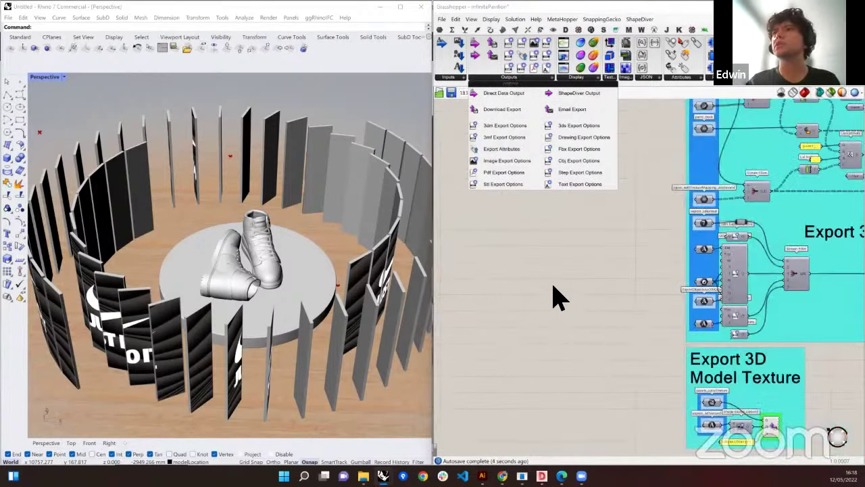
left_click(521, 194)
Examine the Export 3D Model Texture group, with its color texture input, Image Export Options and download component, and continue to the cut drawing group
right_click_drag(622, 267, 642, 258)
scroll(680, 311, "up", 3)
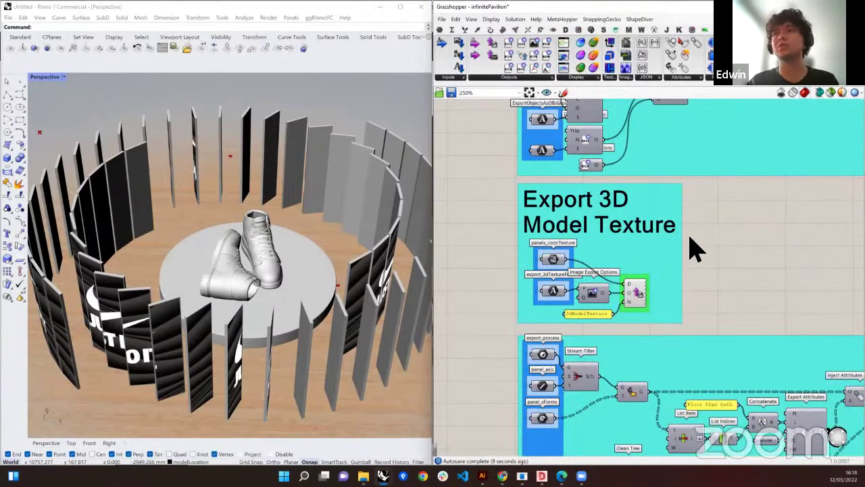
right_click_drag(686, 214, 593, 332)
scroll(593, 332, "down", 2)
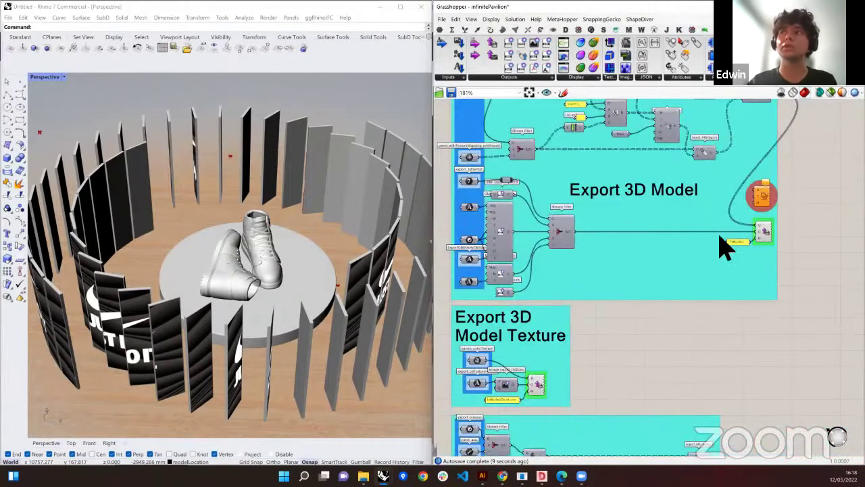
right_click_drag(521, 427, 537, 305)
scroll(543, 297, "up", 6)
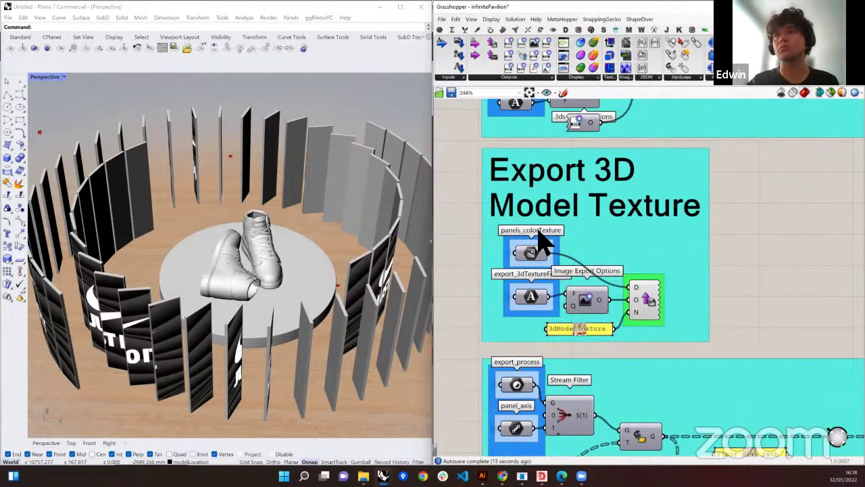
scroll(595, 270, "down", 3)
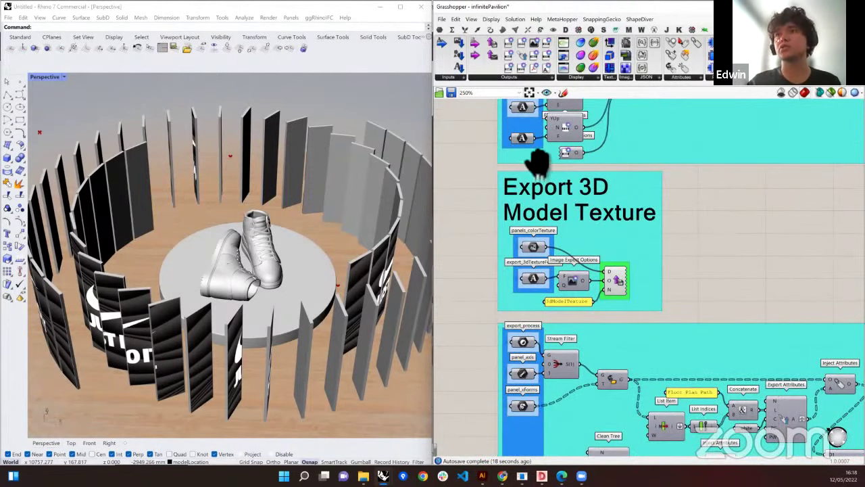
scroll(561, 246, "down", 2)
scroll(579, 196, "down", 3)
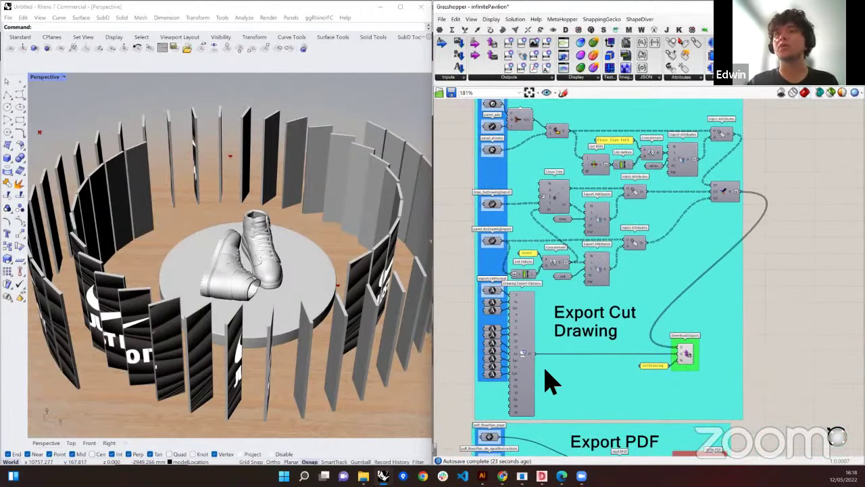
Preview the merged cut drawing geometry in the Perspective viewport by selecting the merge component in the Export Cut Drawing group
scroll(513, 396, "up", 1)
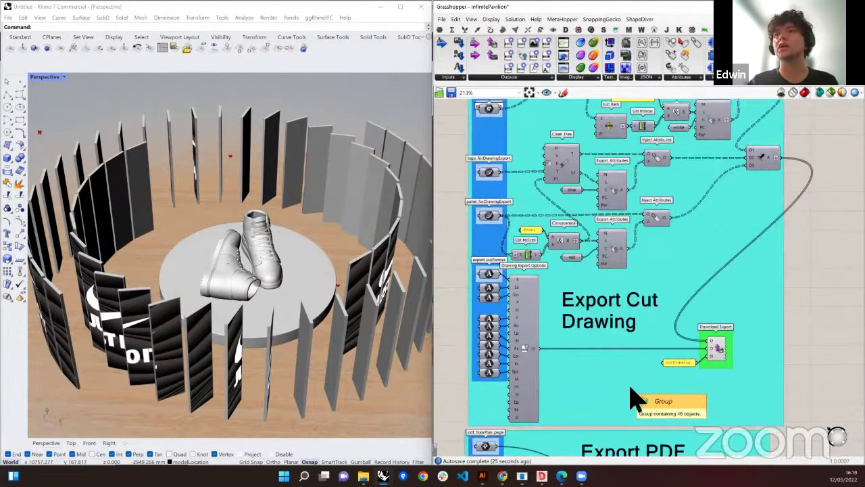
left_click(767, 166)
scroll(183, 304, "down", 5)
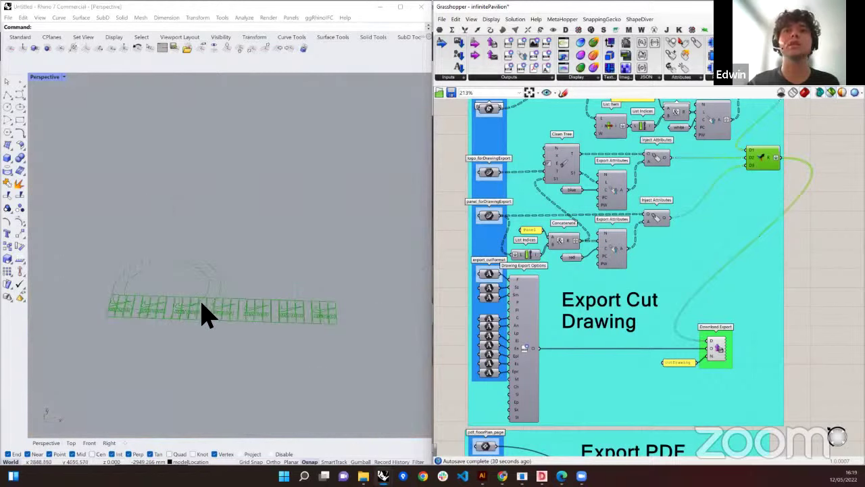
right_click_drag(234, 309, 242, 318)
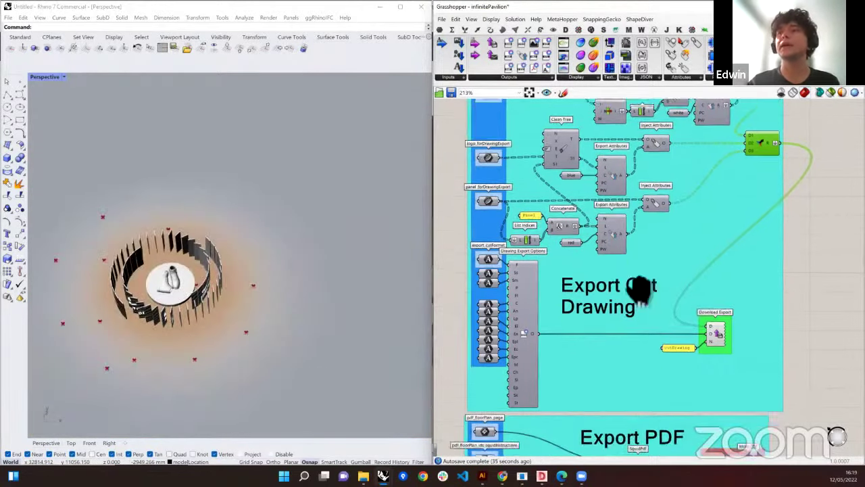
scroll(614, 290, "down", 1)
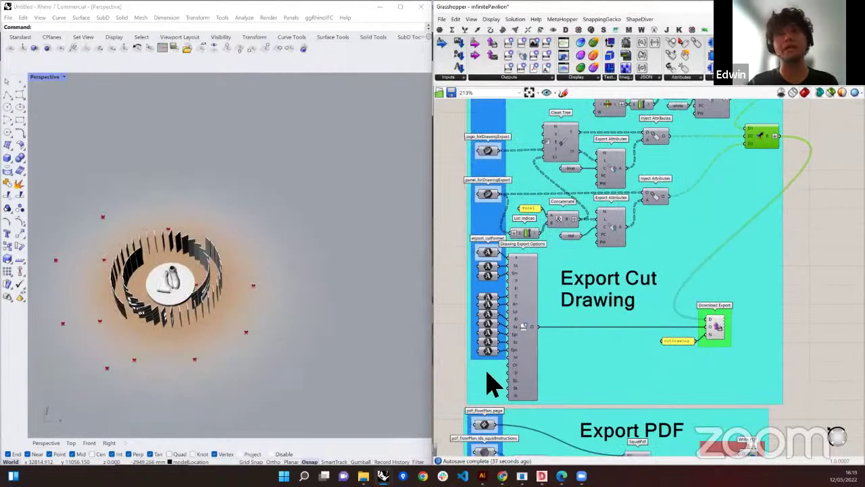
Place a Drawing Export Options component with its value lists on the empty canvas beside the Export Cut Drawing group
right_click_drag(585, 331, 696, 315)
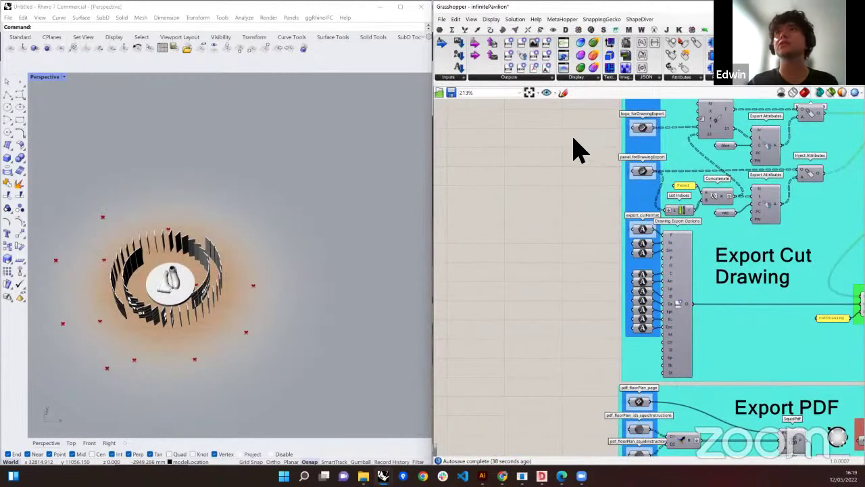
left_click(545, 79)
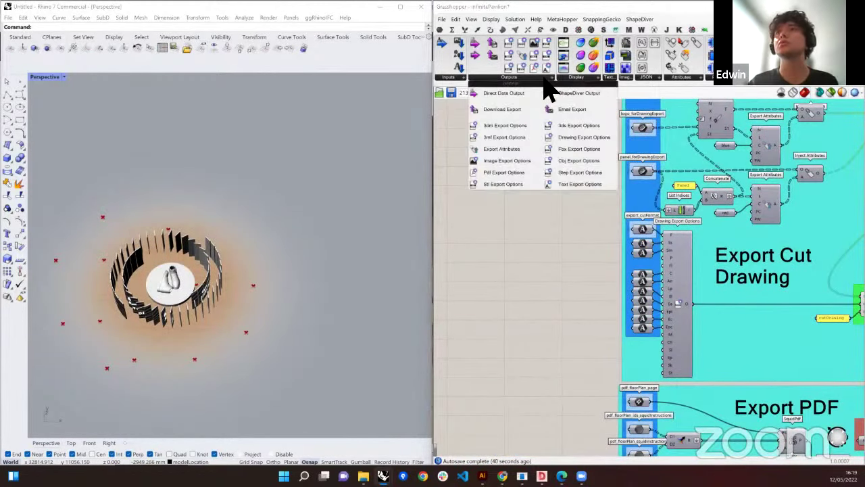
mouse_move(573, 138)
left_mouse_down()
mouse_move(587, 270)
mouse_move(561, 294)
mouse_move(554, 281)
left_mouse_up()
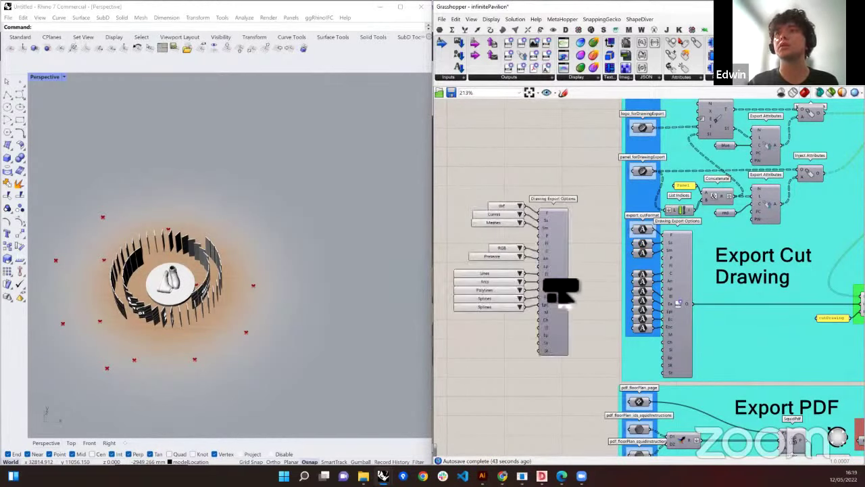
Show the surface, file format and line export choices of the new Drawing Export Options component, and delete it with its value lists
left_click(519, 214)
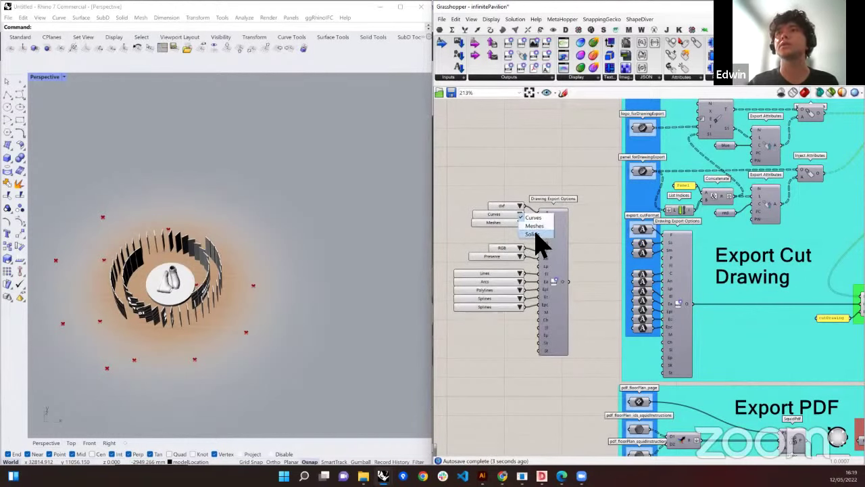
left_click(520, 205)
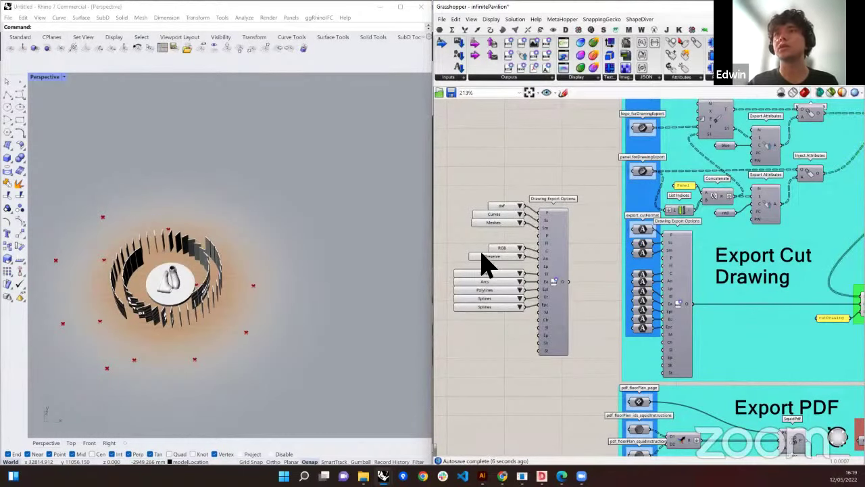
scroll(481, 269, "up", 1)
left_click(528, 276)
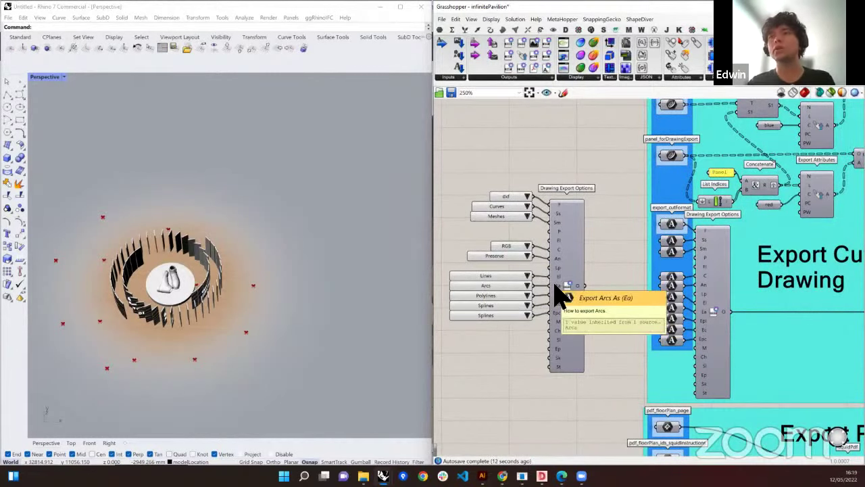
left_click_drag(602, 403, 511, 185)
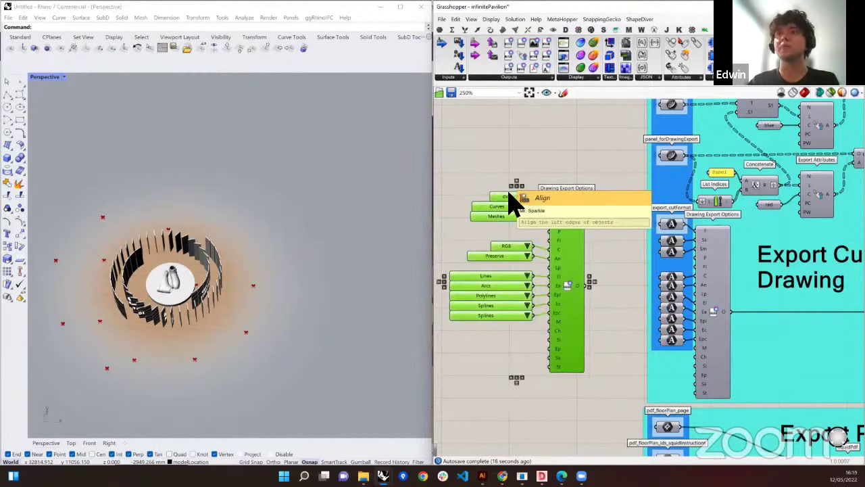
key("Delete")
Examine the Export PDF group, from its SquidPdf components and merged pages to the Download Export component
scroll(500, 178, "down", 5)
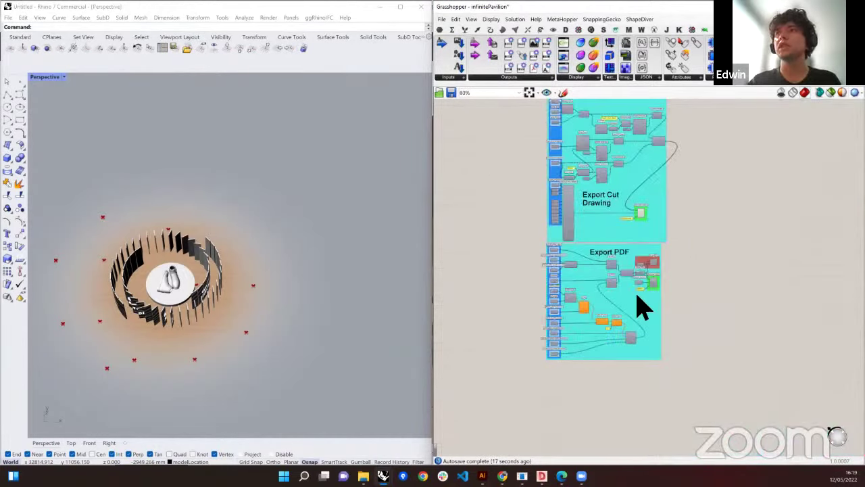
scroll(611, 257, "up", 3)
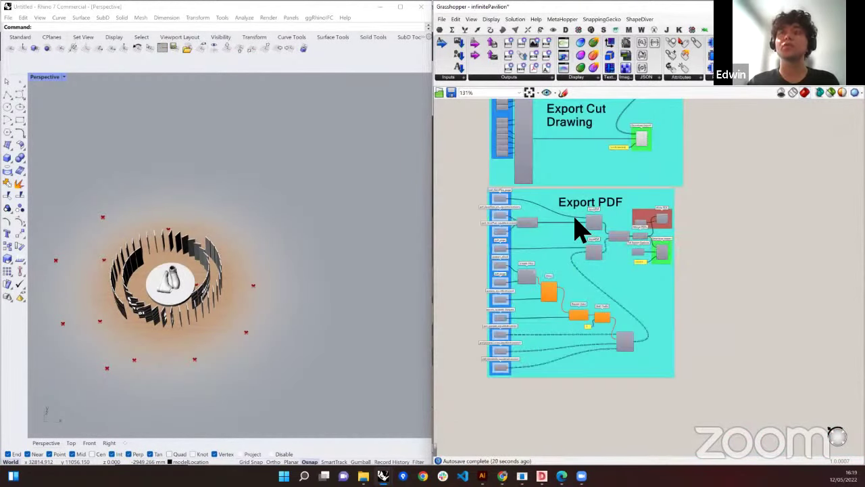
scroll(578, 228, "up", 3)
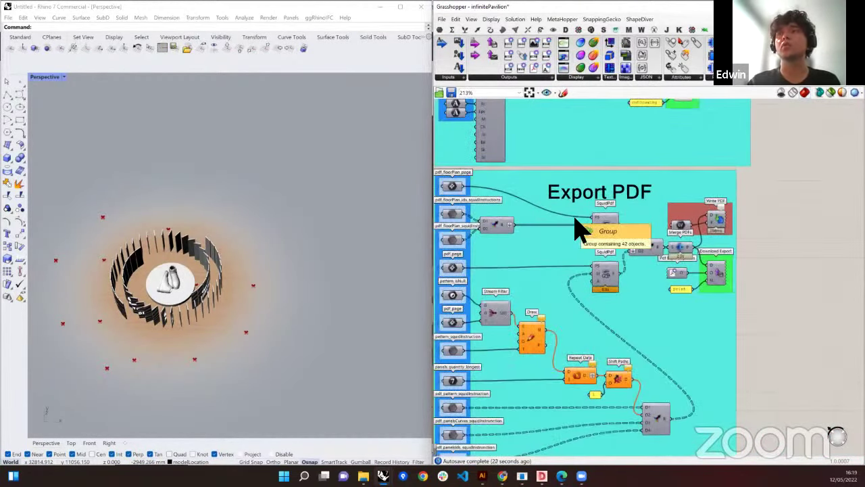
right_click_drag(615, 247, 612, 213)
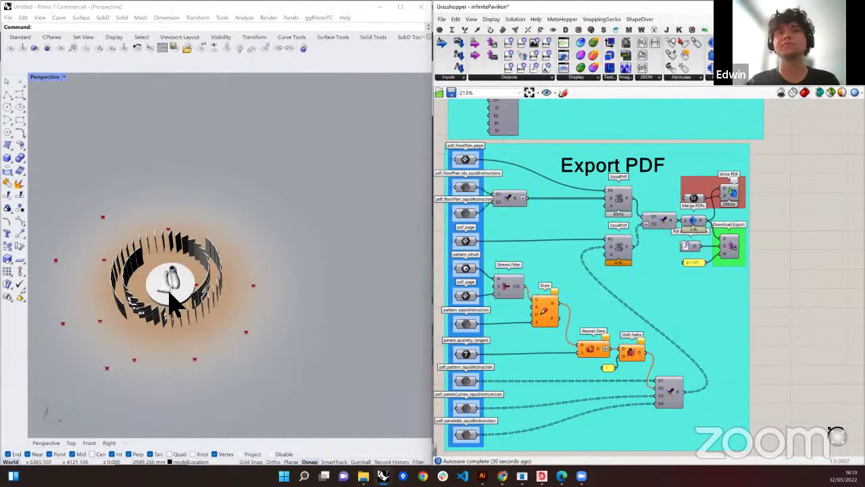
scroll(149, 295, "up", 5)
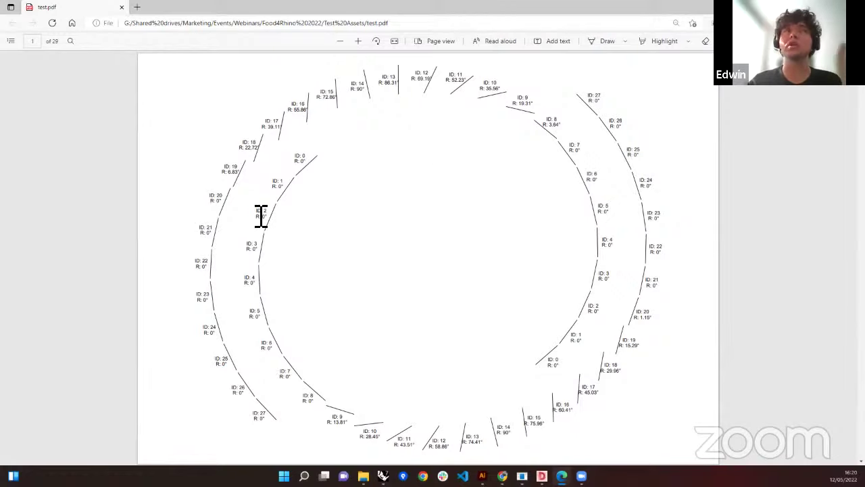
Inspect the panel ID and rotation labels on the floor plan page of the exported test.pdf
left_click_drag(276, 216, 271, 215)
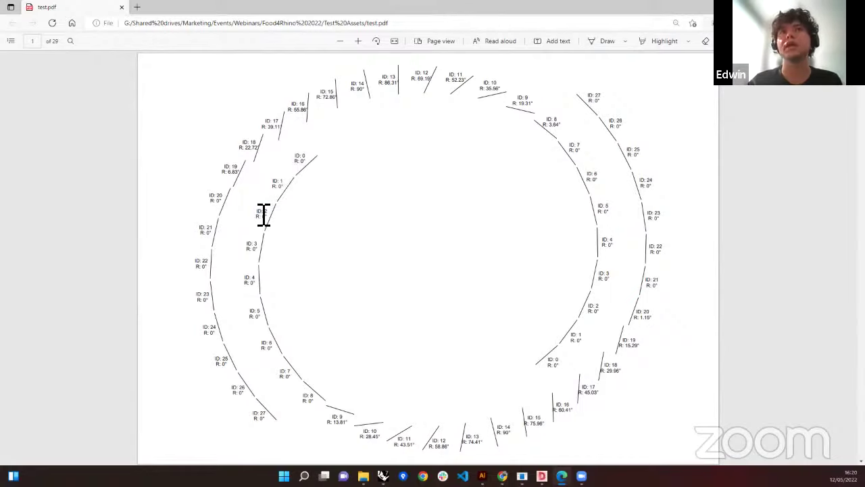
left_click(252, 194)
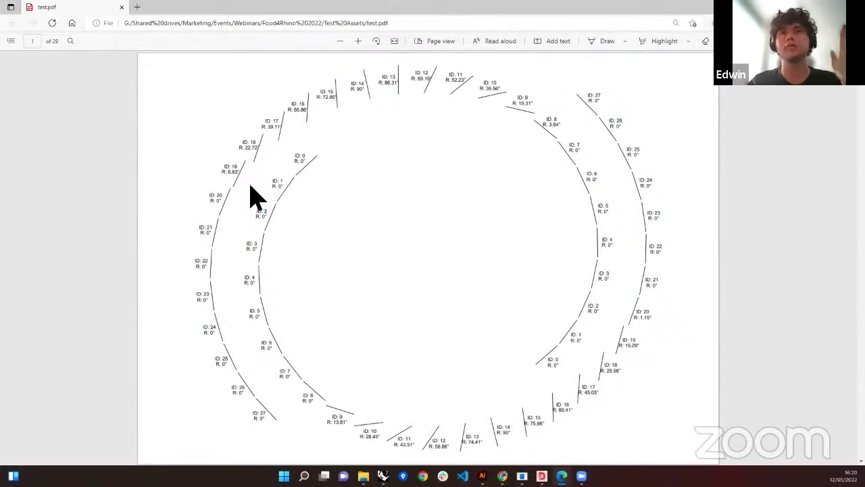
left_click_drag(284, 184, 285, 187)
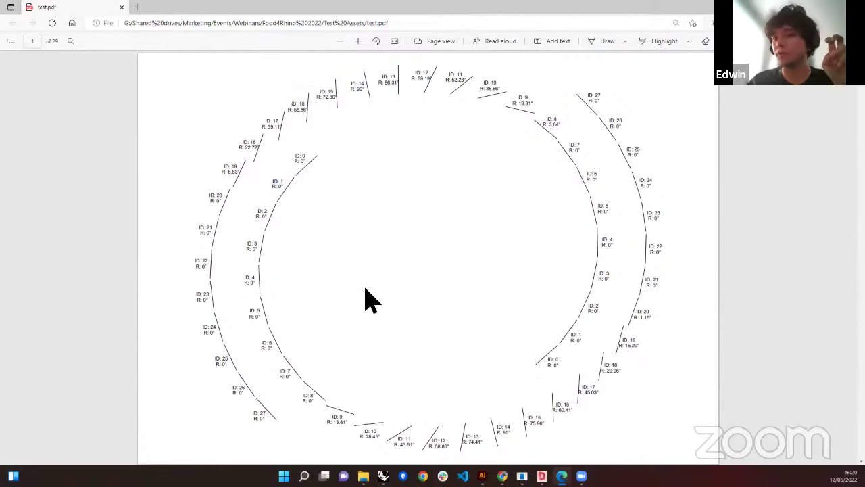
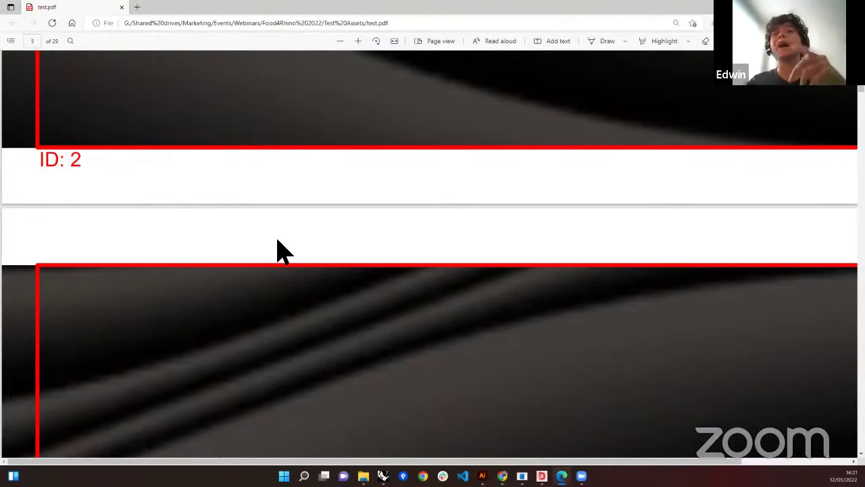
Switch to test.pdf in Illustrator and select the pattern image and individual letter outlines to inspect the panel page's vector content
left_click(482, 475)
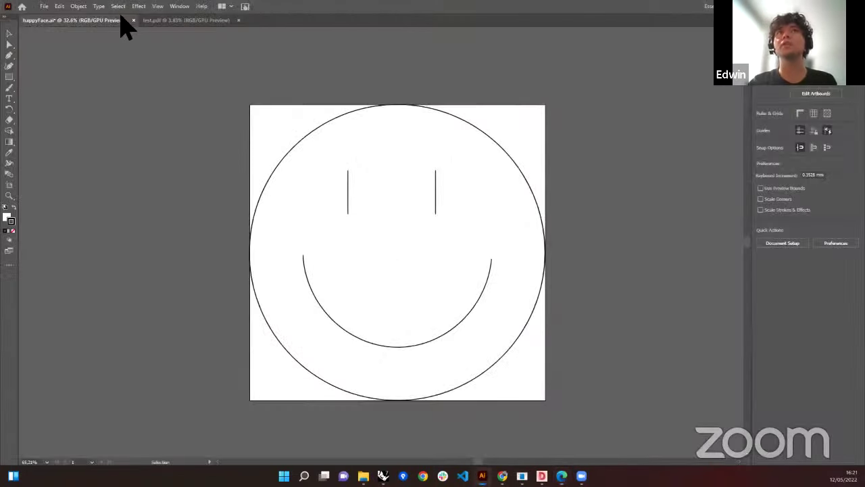
left_click(161, 23)
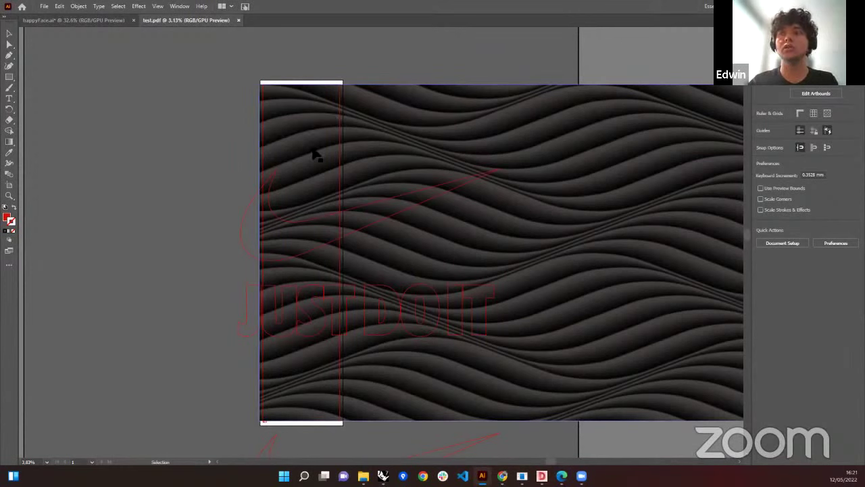
left_click(394, 169)
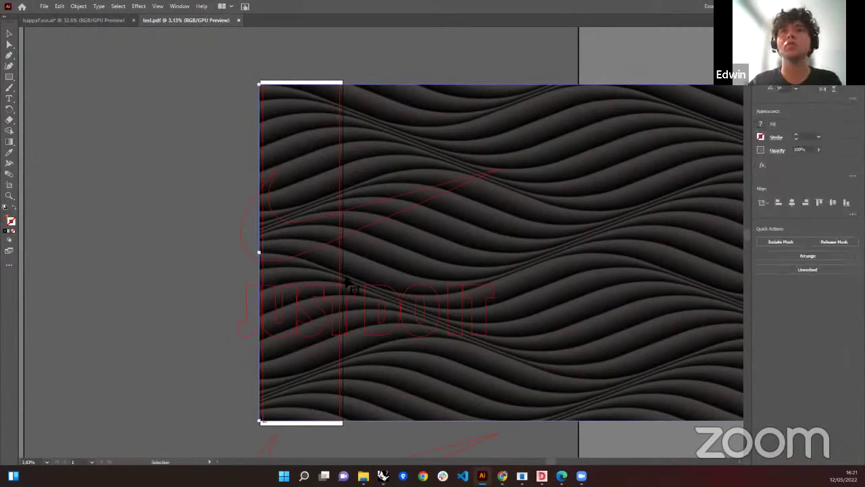
left_click(247, 343)
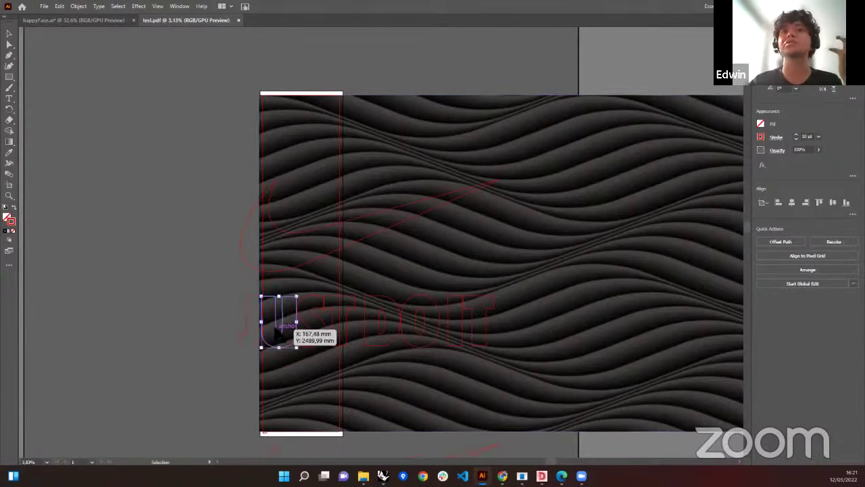
left_click(313, 323)
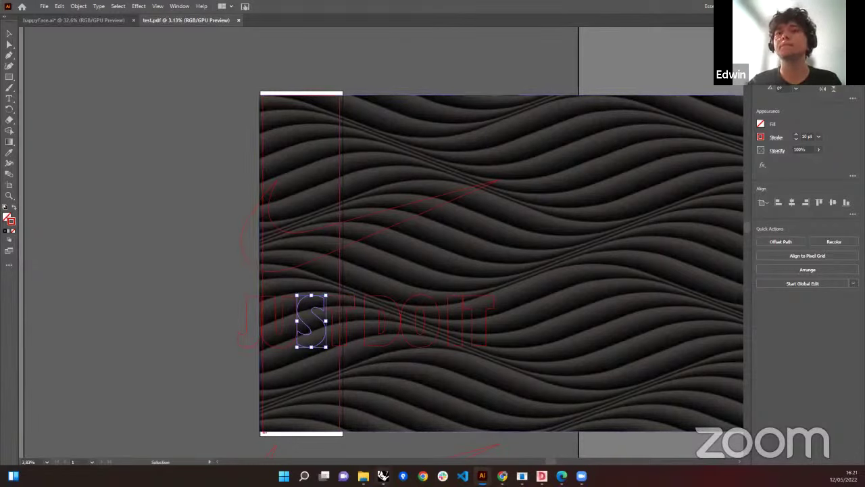
Return to Rhino and Grasshopper and review the Export Cut Drawing and Export PDF groups together
mouse_move(383, 476)
left_click(334, 432)
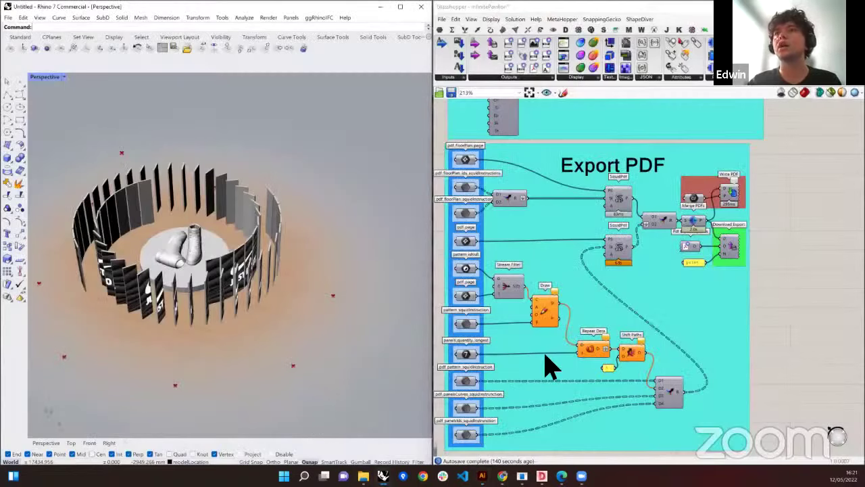
scroll(619, 379, "down", 3)
scroll(569, 241, "down", 2)
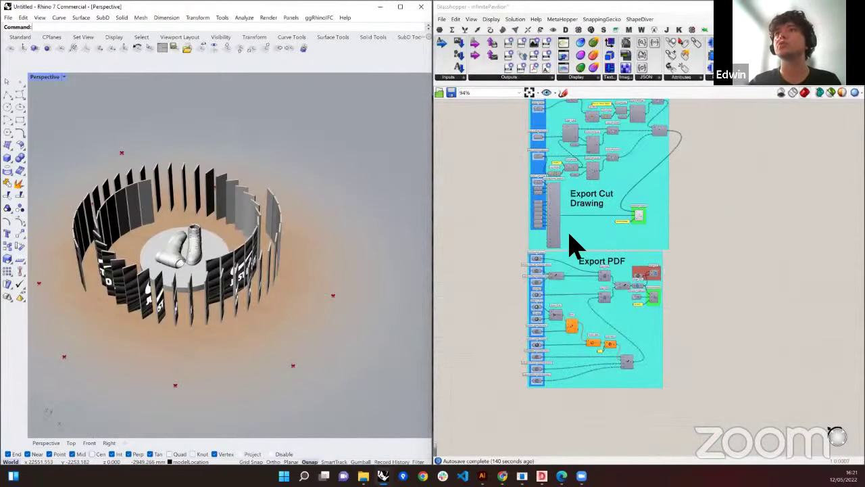
scroll(550, 87, "up", 1)
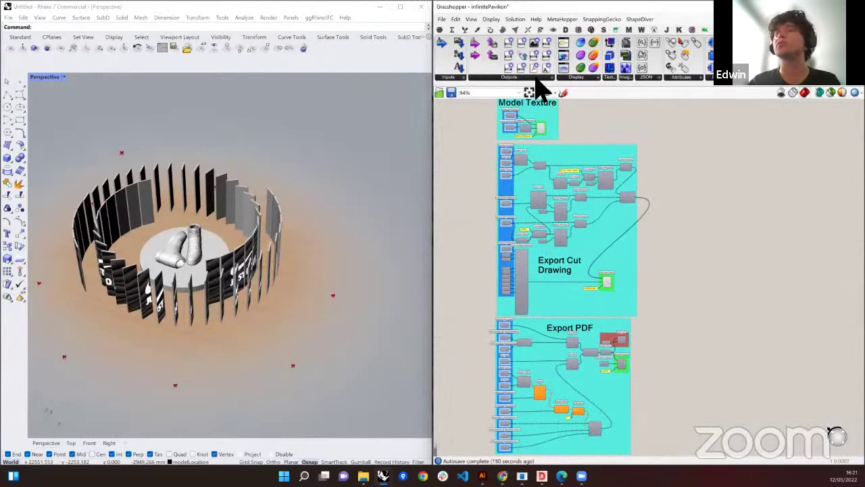
Review the ShapeDiver output and export option components available for Grasshopper definitions
left_click(534, 80)
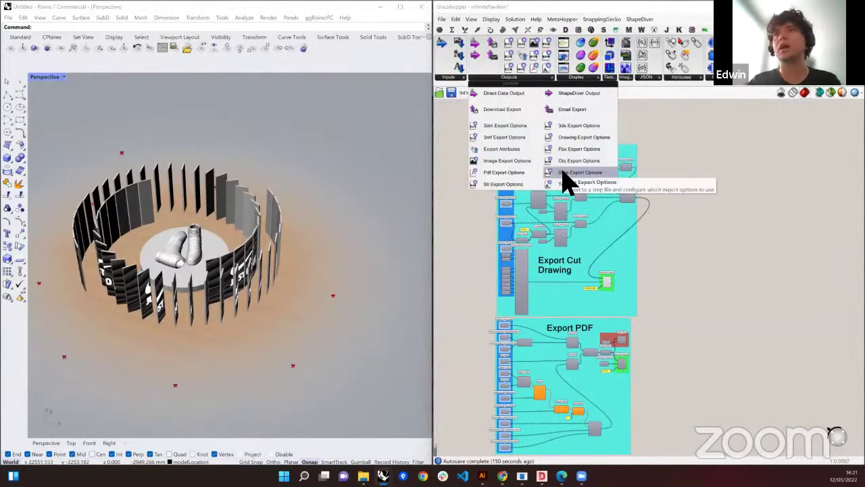
scroll(466, 338, "down", 4)
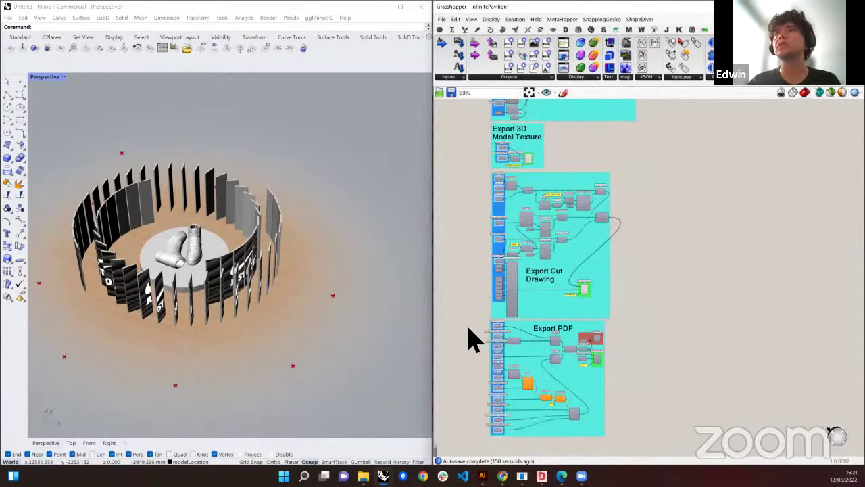
scroll(525, 294, "down", 3)
scroll(556, 329, "down", 1)
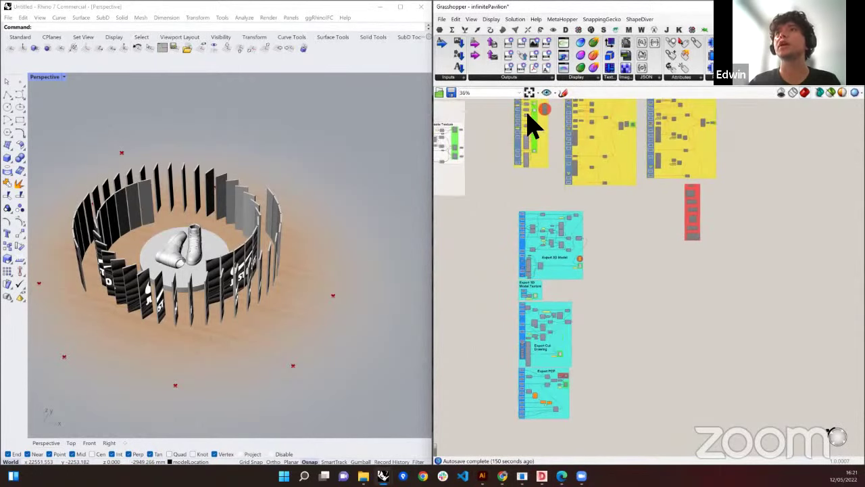
Locate the Traditional Path display group and examine its full extent by selecting all its components
right_click_drag(515, 187, 512, 266)
scroll(514, 257, "up", 1)
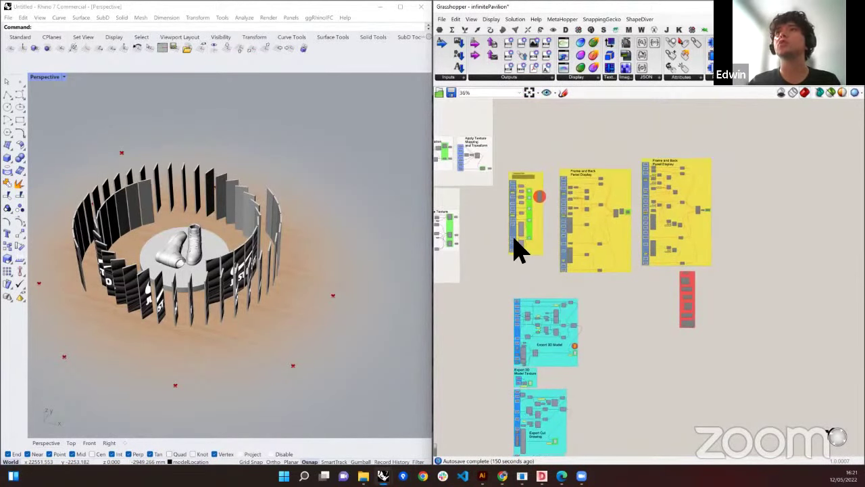
scroll(512, 196, "up", 6)
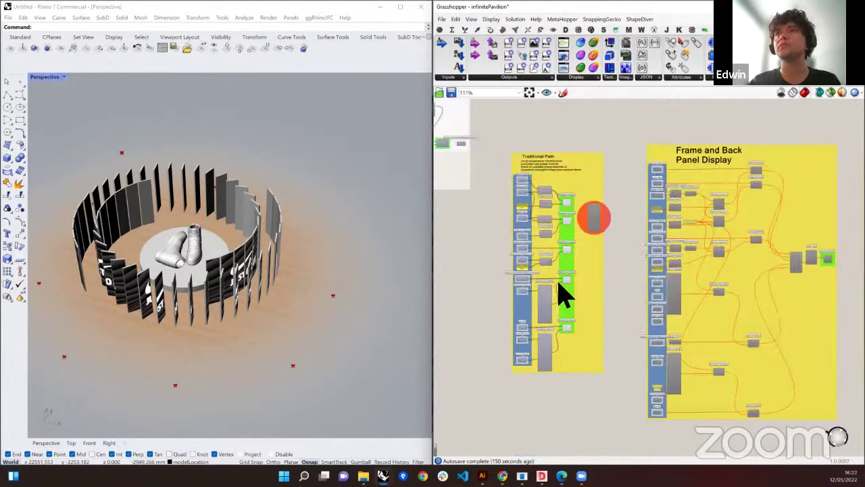
scroll(477, 318, "down", 3)
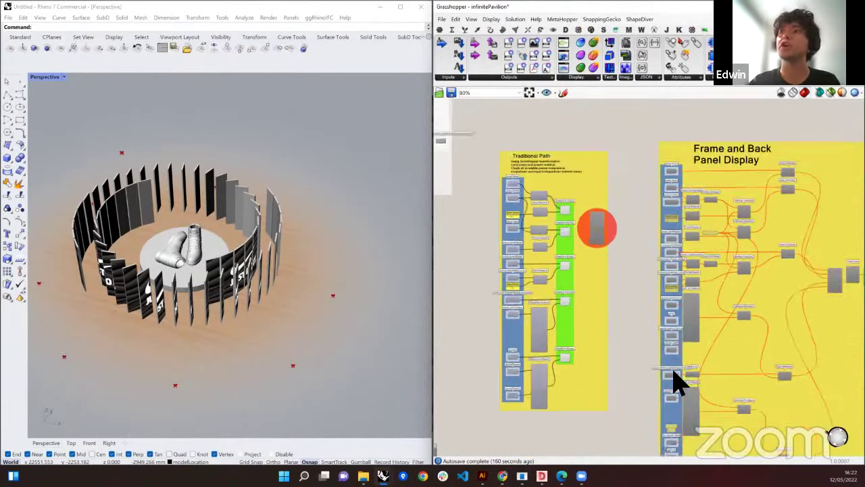
scroll(488, 293, "up", 3)
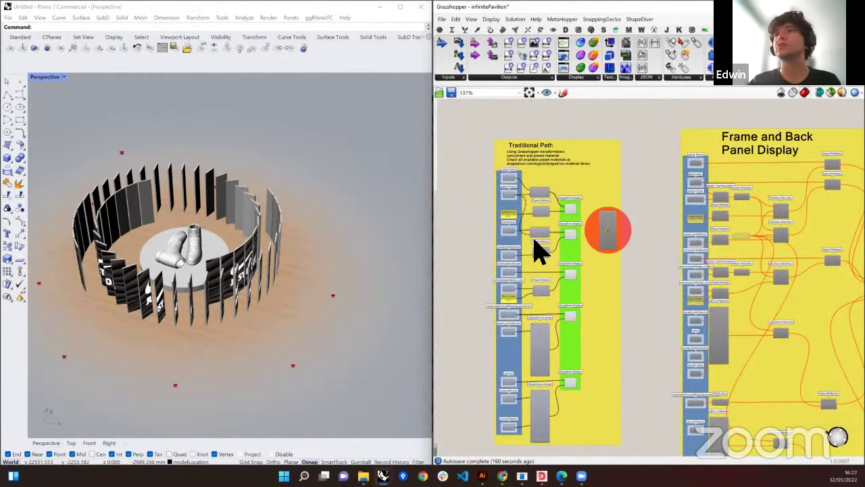
left_click_drag(654, 459, 655, 459)
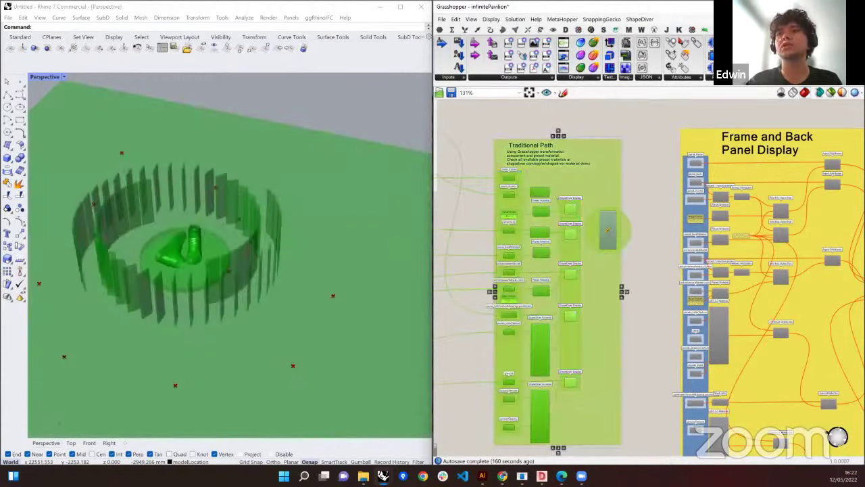
left_click(628, 430)
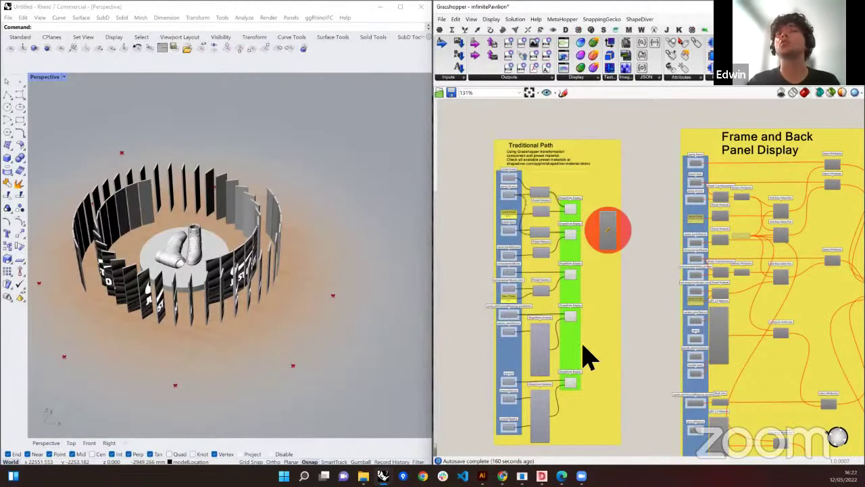
Identify the red-circled SDMaterial component and move it beside the ShapeDiver Material component for the panel texture in the Traditional Path group
scroll(549, 220, "up", 2)
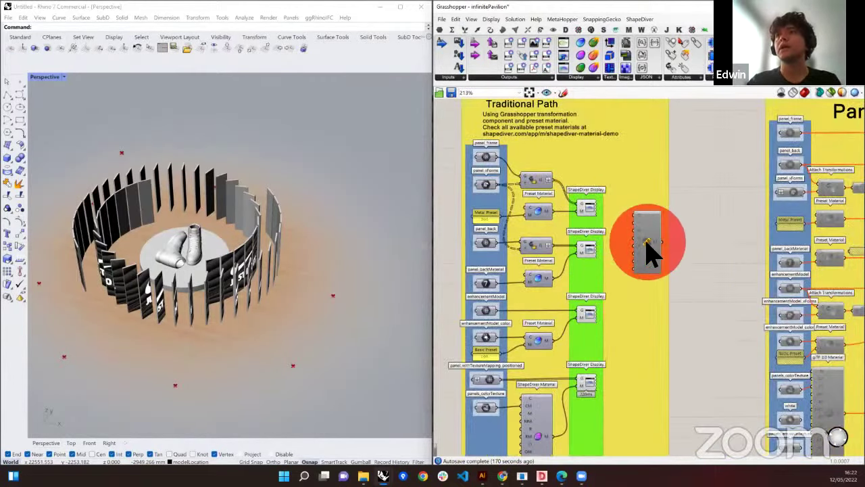
left_click(646, 243)
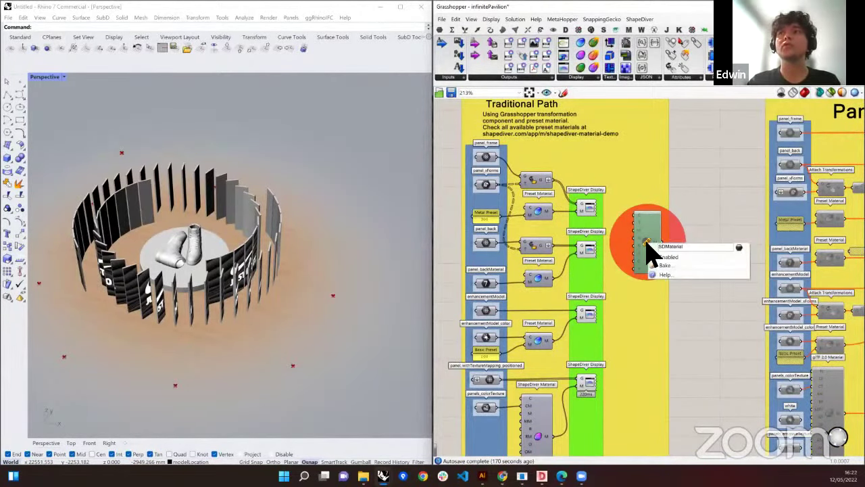
scroll(647, 242, "up", 2)
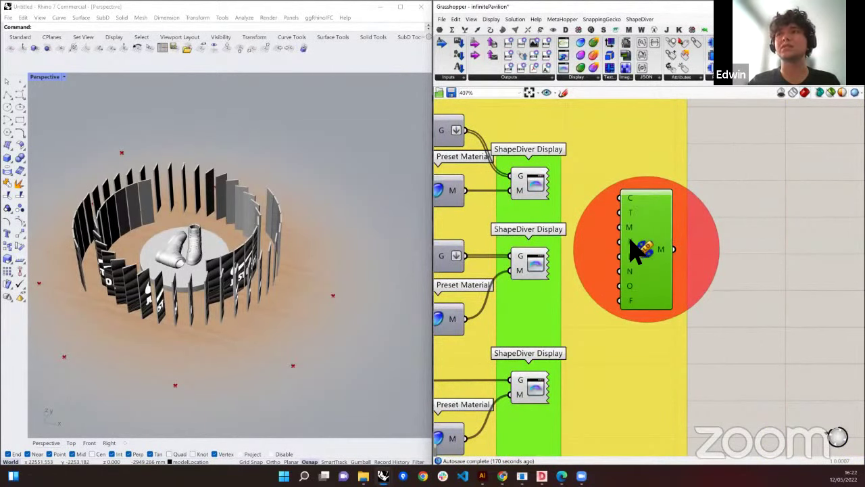
scroll(696, 277, "down", 3)
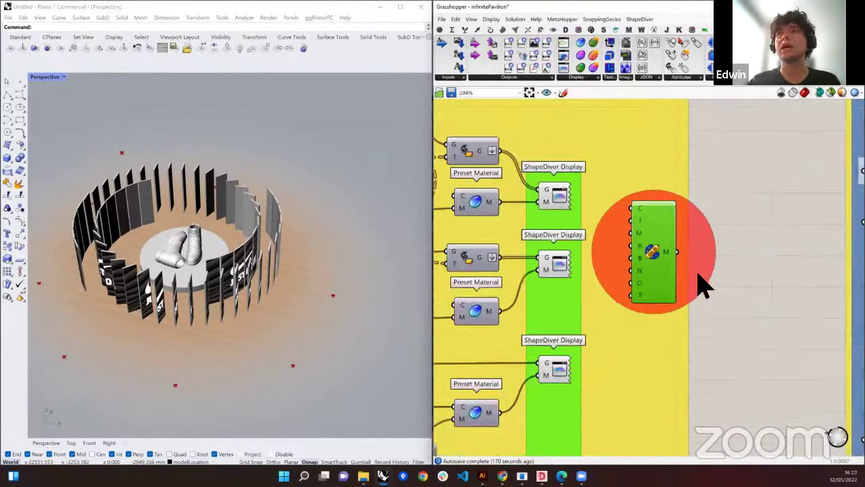
left_click_drag(639, 162, 602, 373)
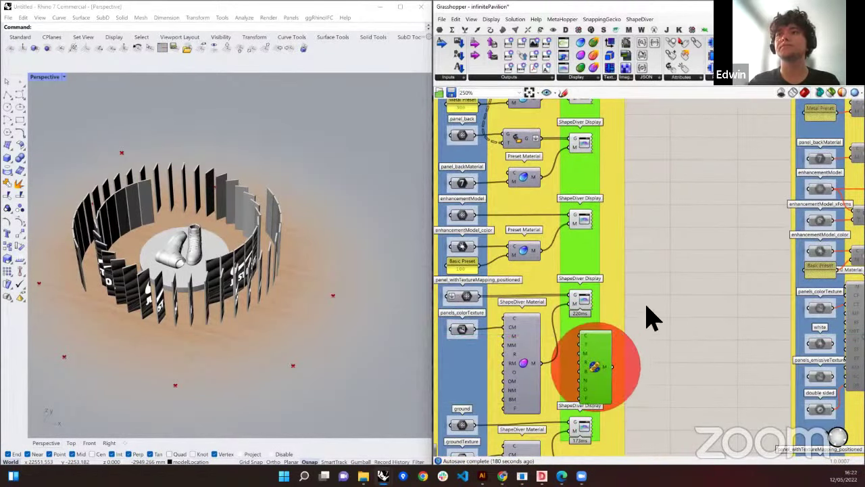
Compare the inputs of the SDMaterial, ShapeDiver Material and Preset Material components, including Metalness and MaterialIndex
scroll(515, 324, "up", 2)
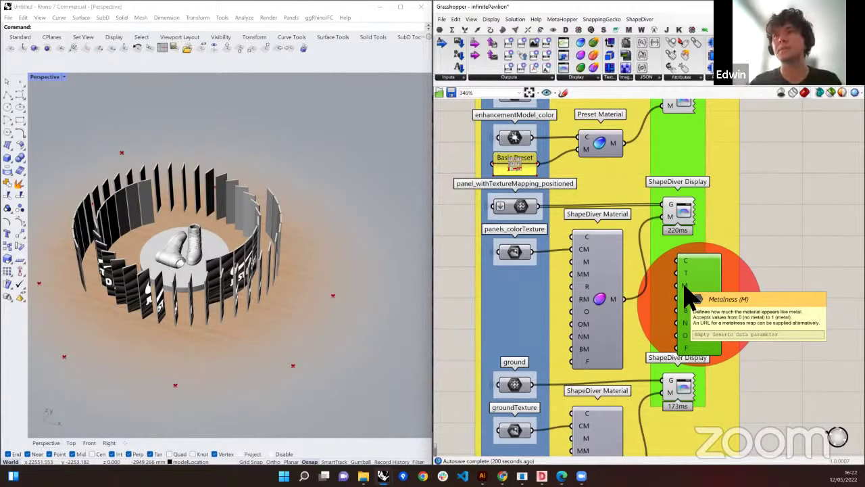
left_click(598, 301)
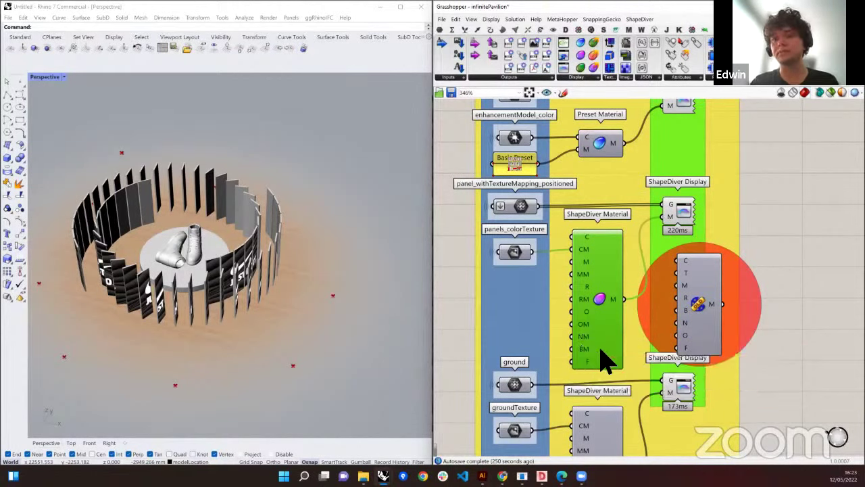
scroll(546, 353, "down", 3)
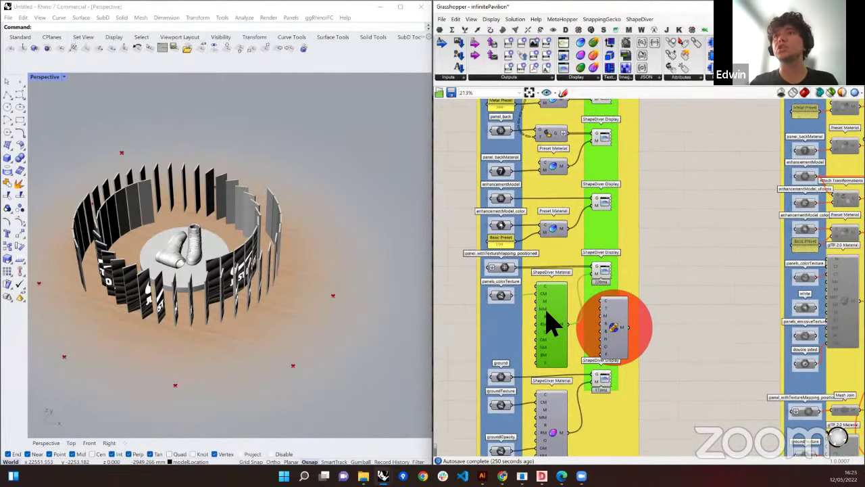
scroll(517, 226, "up", 2)
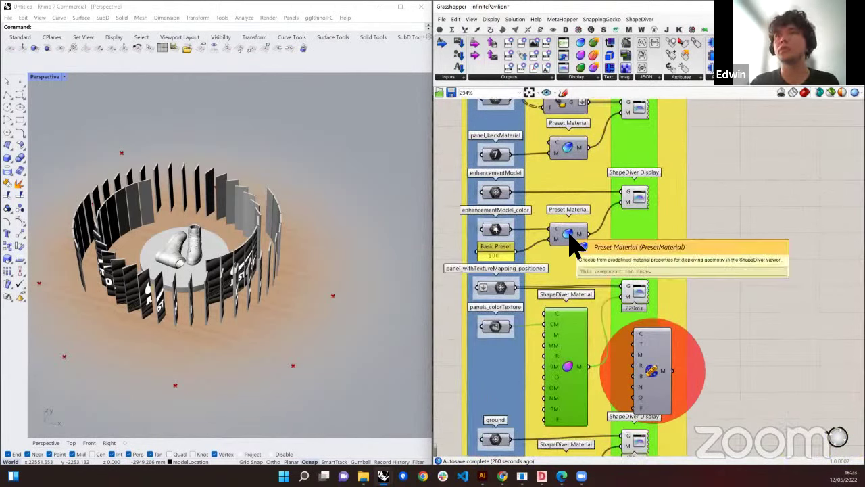
left_click(569, 236)
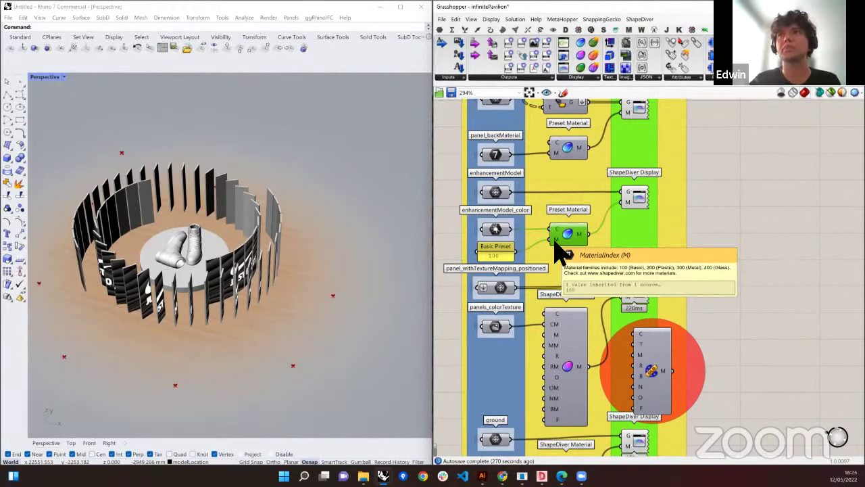
Copy the address shapediver.com/app/m/shapediver-material-demo from the Traditional Path note and close its properties without changes
scroll(550, 276, "down", 3)
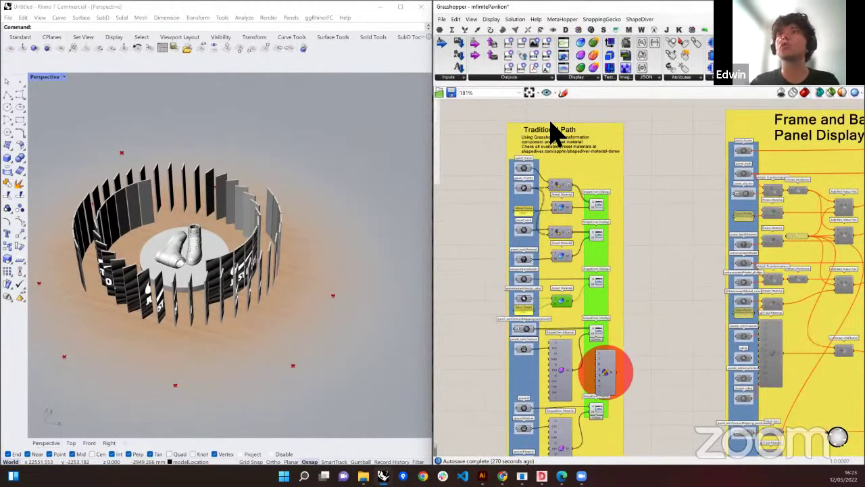
scroll(553, 132, "up", 2)
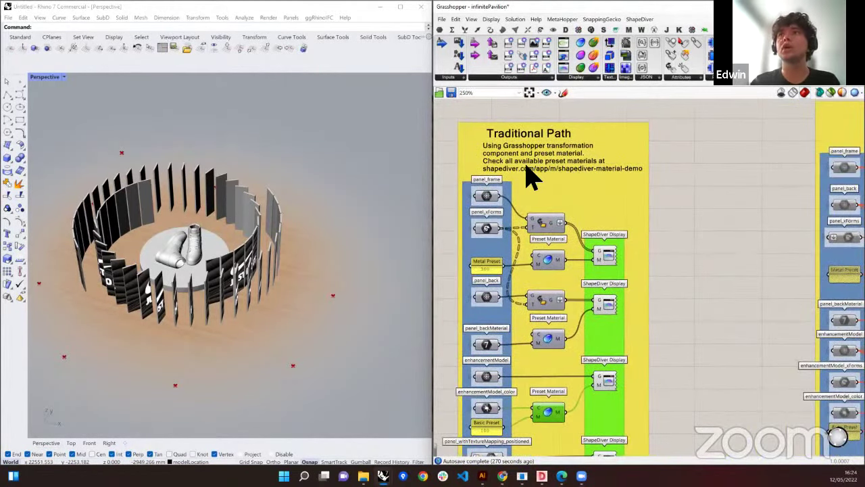
double_click(525, 176)
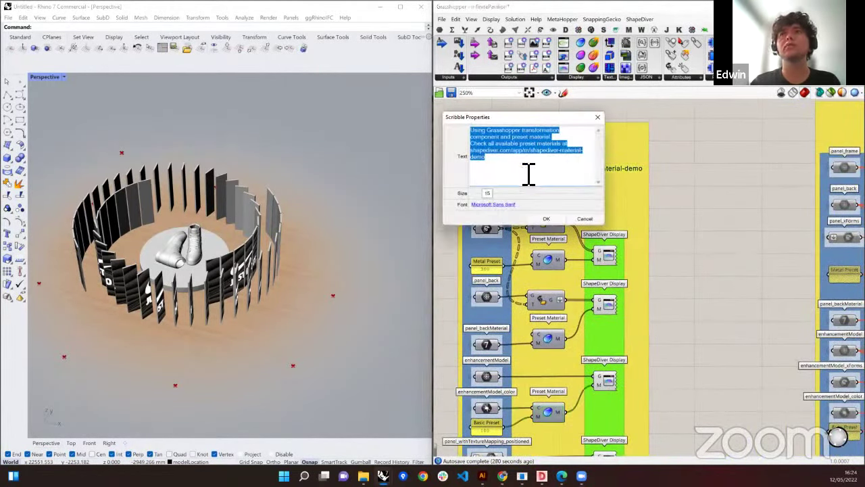
left_click(493, 164)
double_click(476, 158)
left_click_drag(476, 157, 457, 151)
key("ctrl+c")
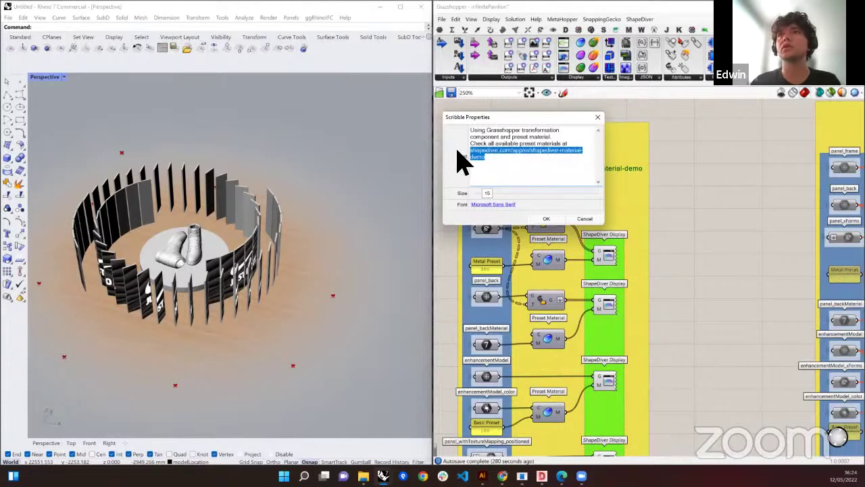
left_click(598, 117)
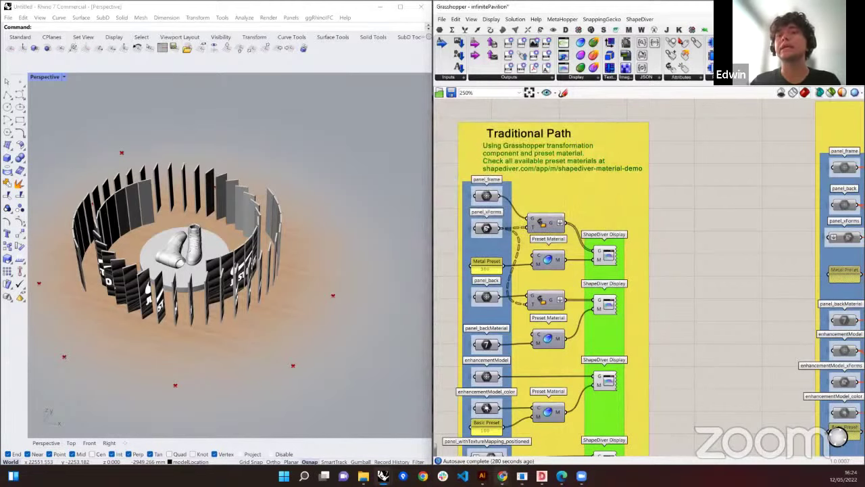
Switch to Chrome and open the copied shapediver.com/app/m/shapediver-material-demo address in a new browser tab
mouse_move(502, 476)
left_click(477, 443)
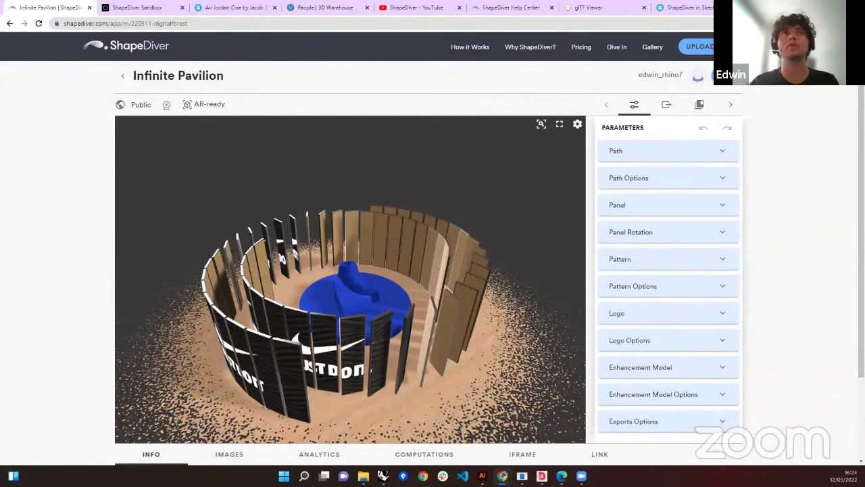
key("ctrl+t")
key("ctrl+v")
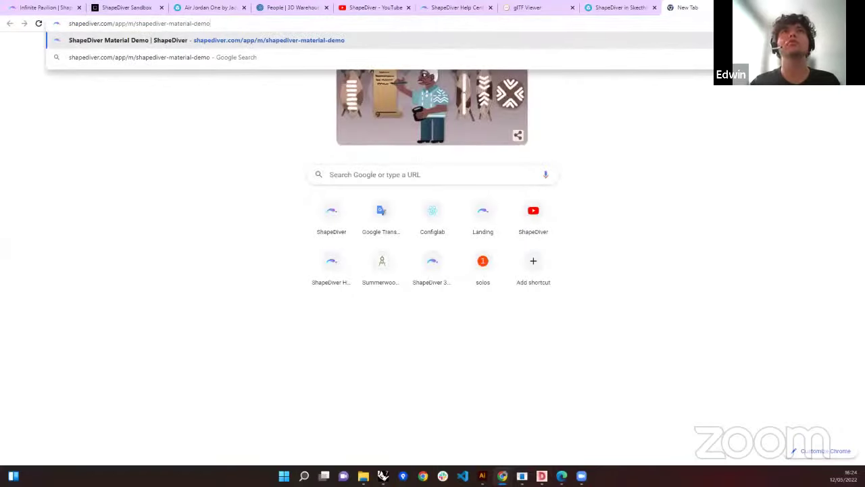
key("Return")
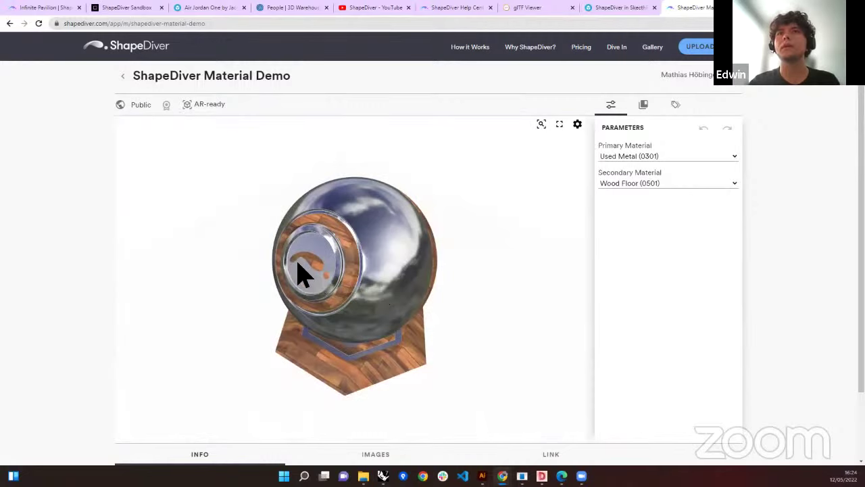
Inspect the material preview sphere and review the preset choices for Primary Material without changing the selection
left_click_drag(338, 275, 511, 270)
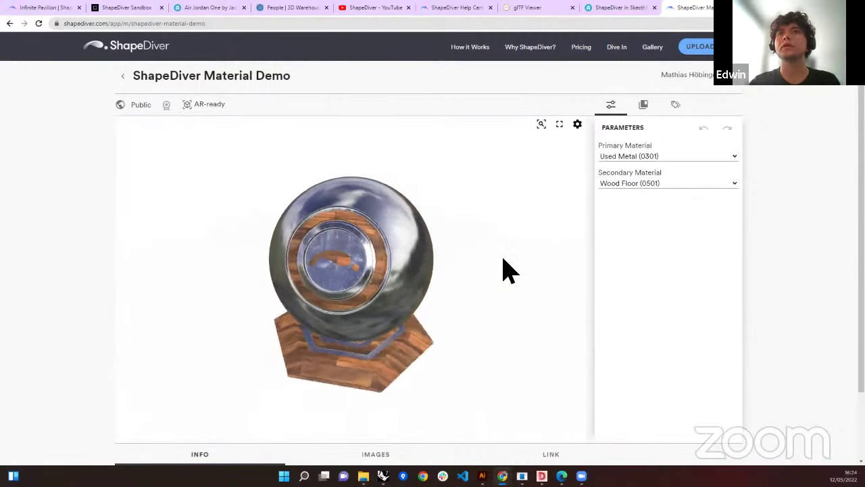
left_click(612, 158)
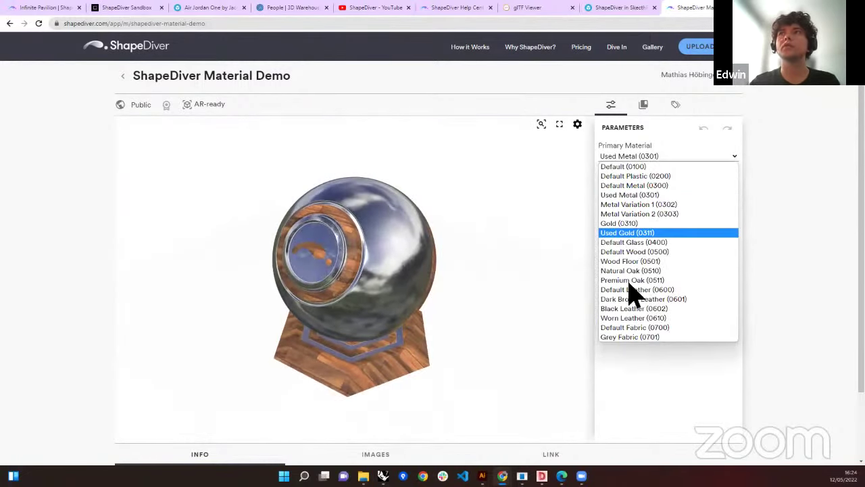
left_click(659, 384)
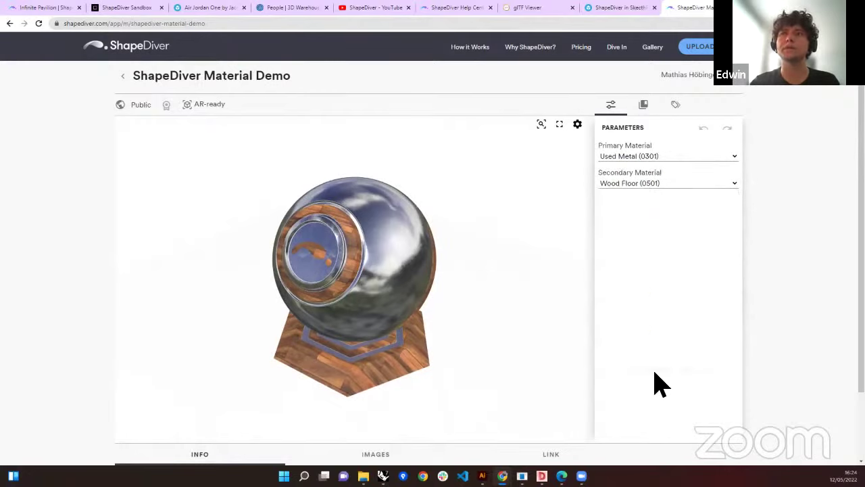
Return to the untitled Rhino model and review the pavilion and the Traditional Path group beside Frame and Back Panel Display
mouse_move(383, 476)
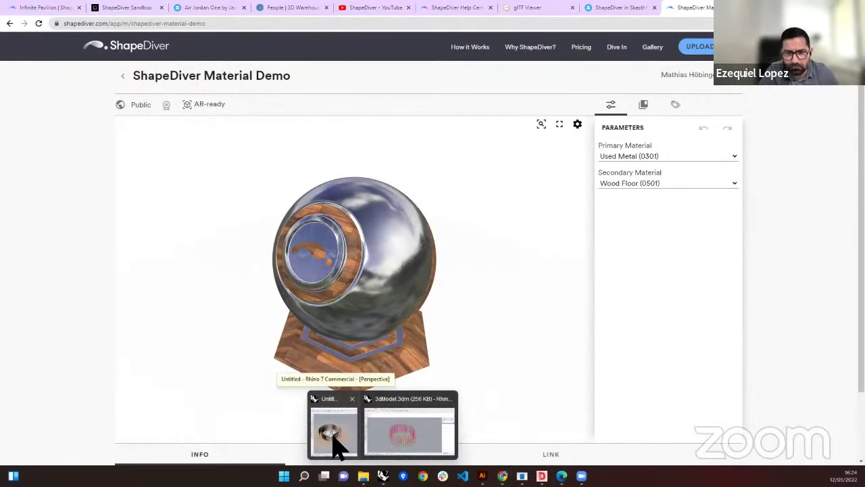
left_click(333, 439)
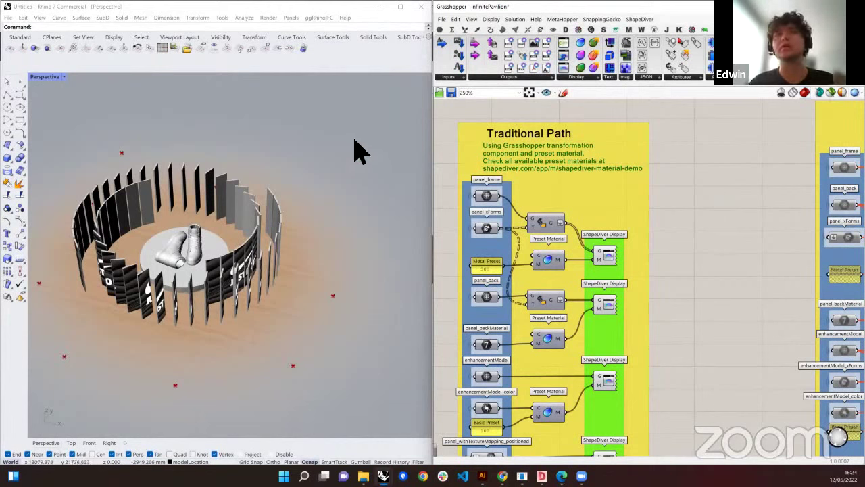
scroll(48, 237, "up", 2)
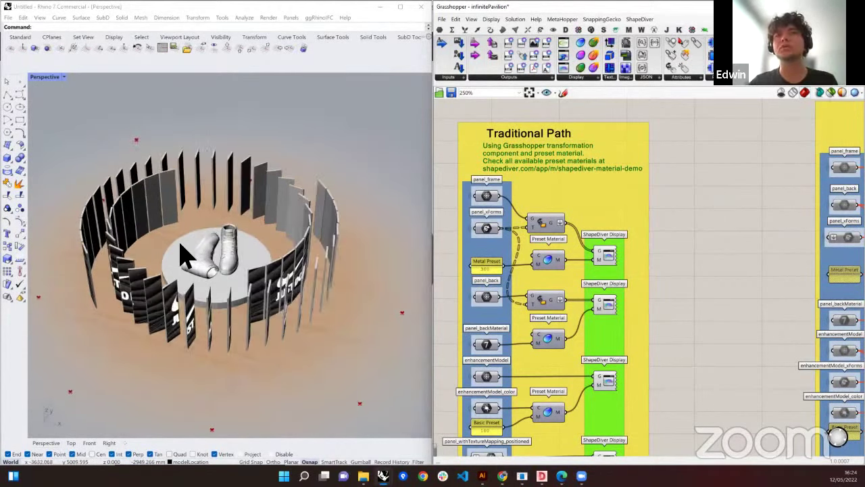
scroll(489, 259, "down", 4)
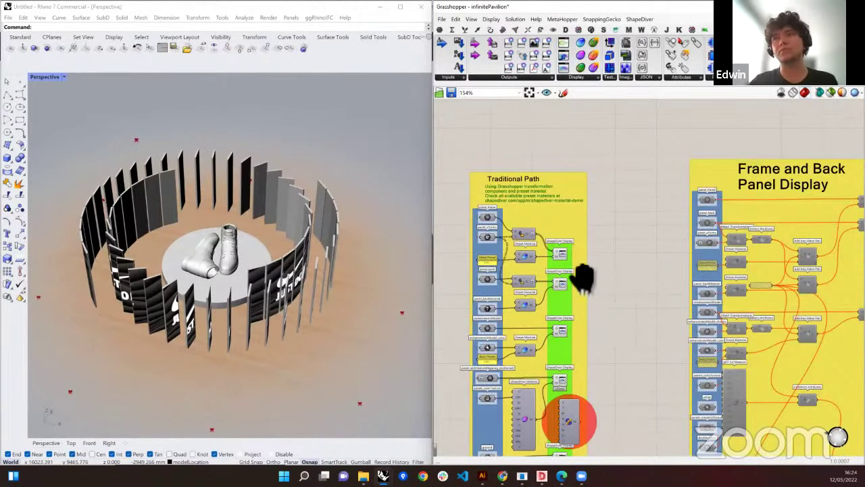
right_click_drag(584, 277, 547, 242)
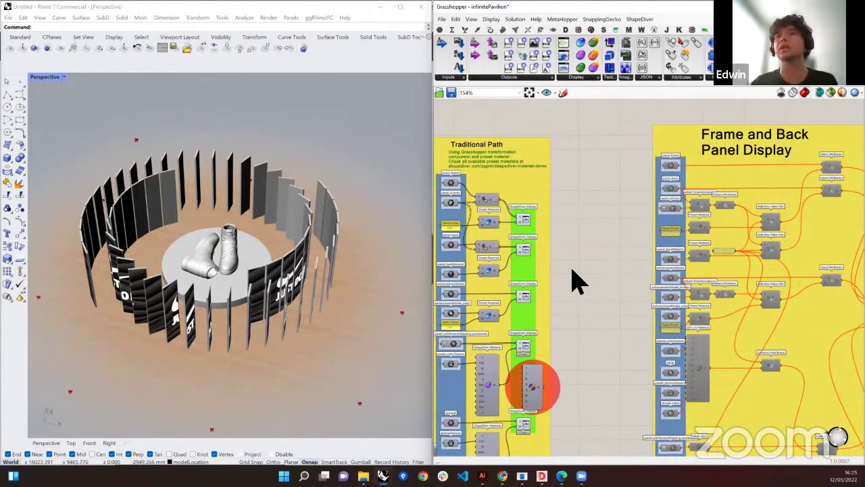
Turn off the preview of the display components in the Traditional Path group
scroll(496, 250, "down", 3)
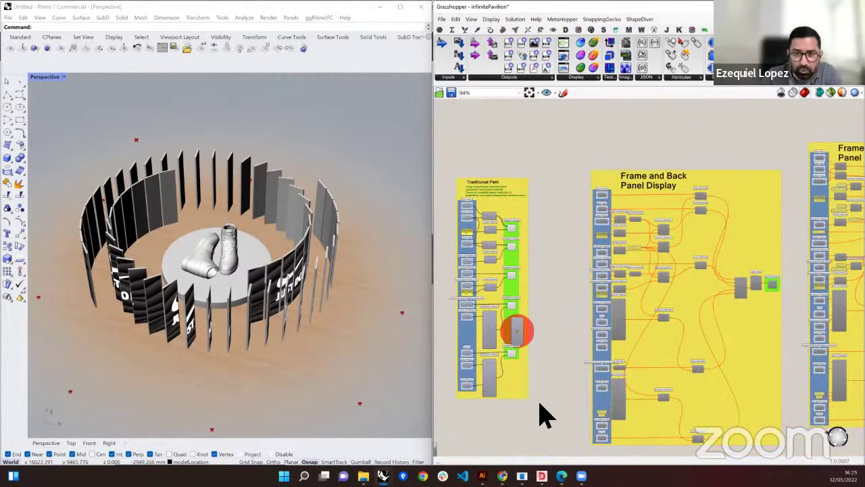
left_click_drag(540, 385, 507, 201)
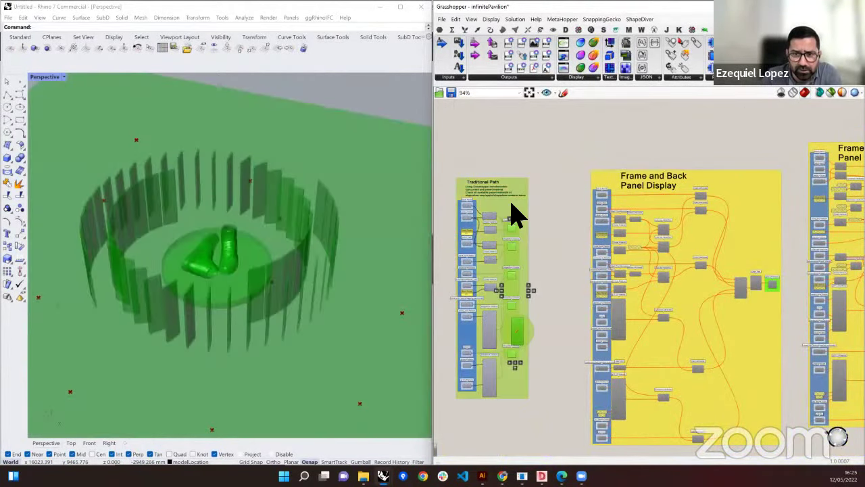
scroll(575, 216, "up", 2)
right_click(575, 223)
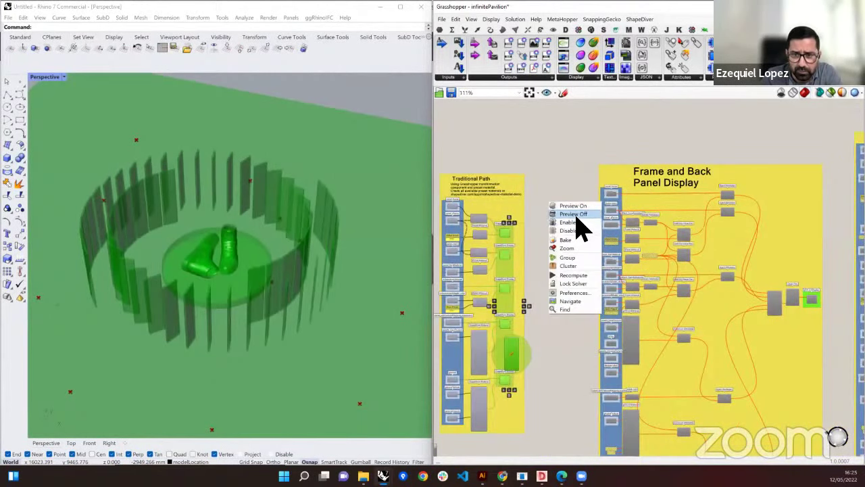
left_click(576, 216)
scroll(558, 365, "down", 2)
left_click_drag(551, 405, 482, 154)
key("space")
scroll(528, 156, "up", 2)
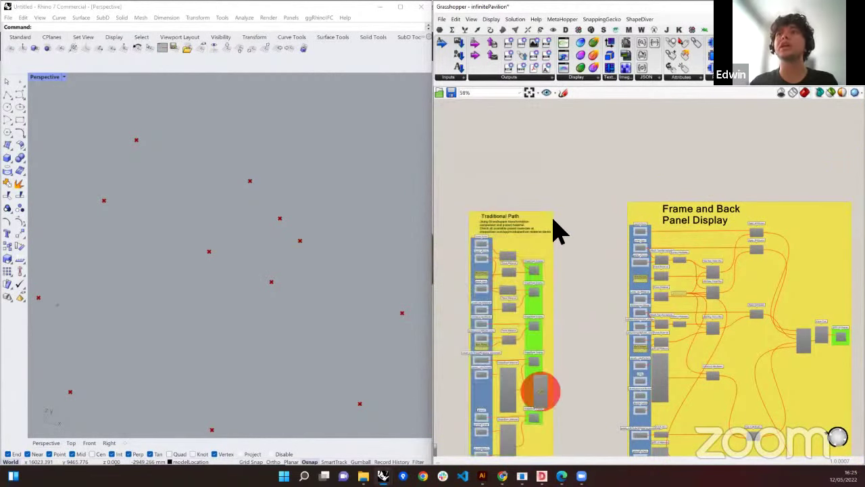
Enable all components of the Frame and Back Panel Display group nearest the Traditional Path group
scroll(561, 228, "down", 3)
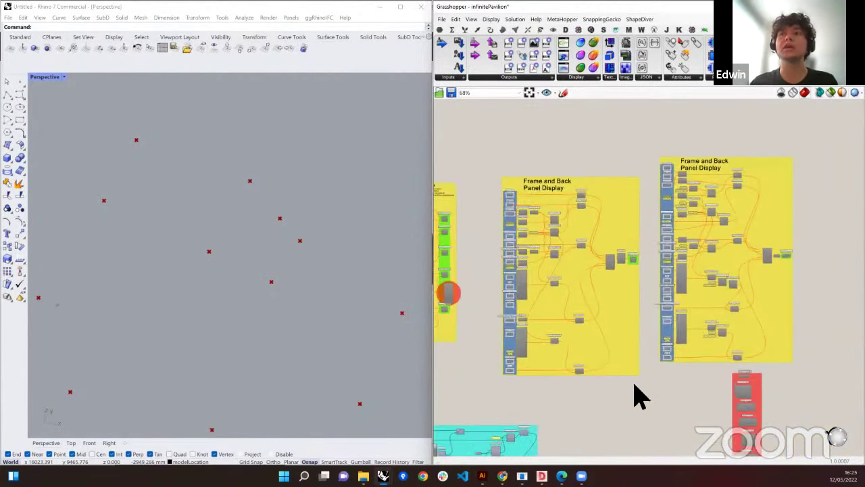
scroll(637, 396, "up", 2)
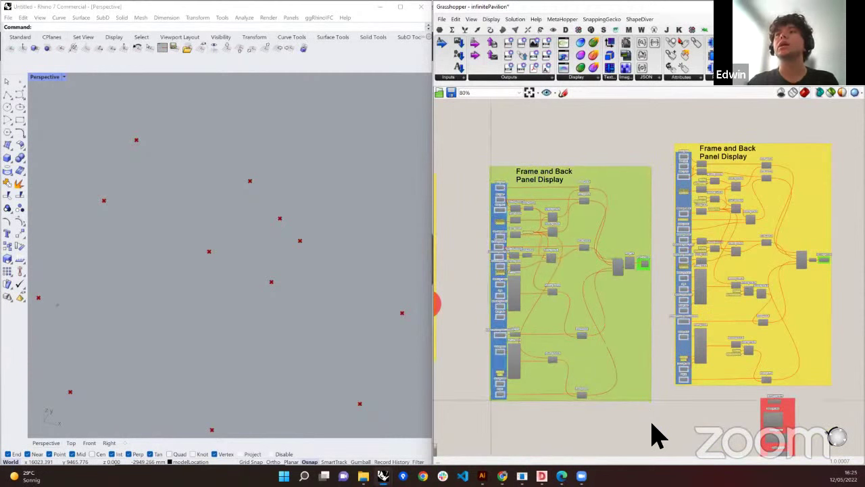
left_click(654, 433)
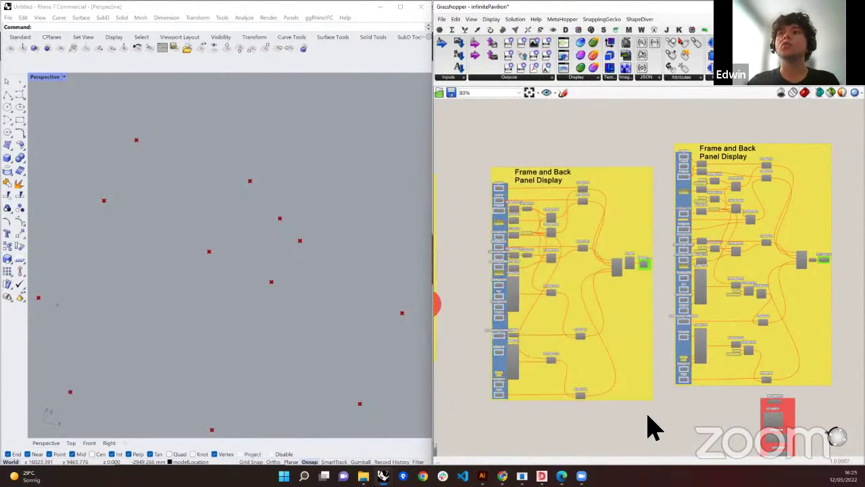
left_click_drag(654, 424, 482, 147)
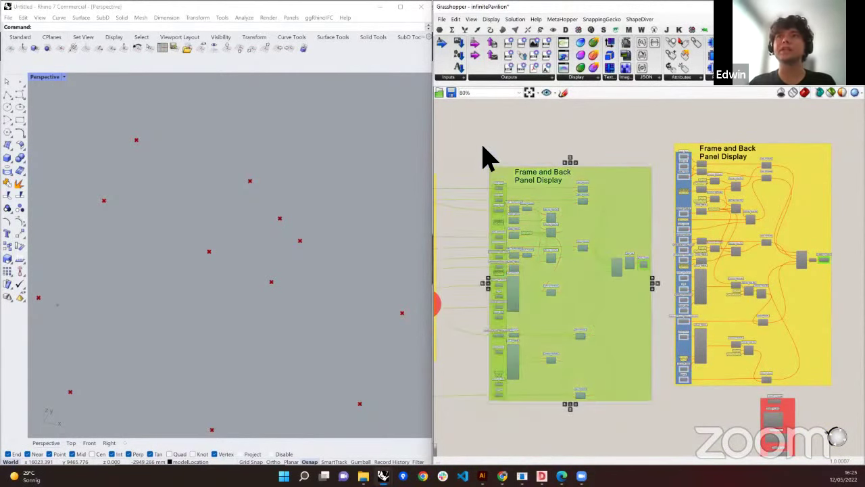
right_click(483, 147)
left_click(501, 173)
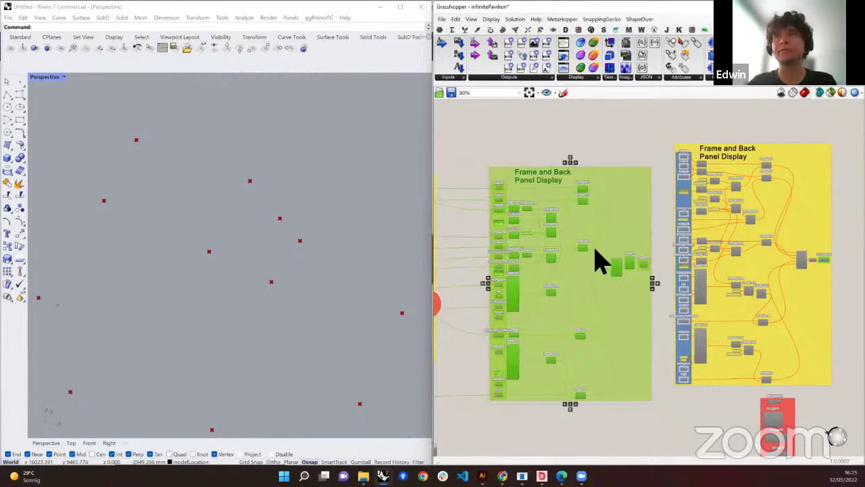
Turn on the preview of the glTF 2.0 Display component in the enabled Frame and Back Panel Display group and view the pavilion
left_click(655, 287)
scroll(642, 261, "up", 5)
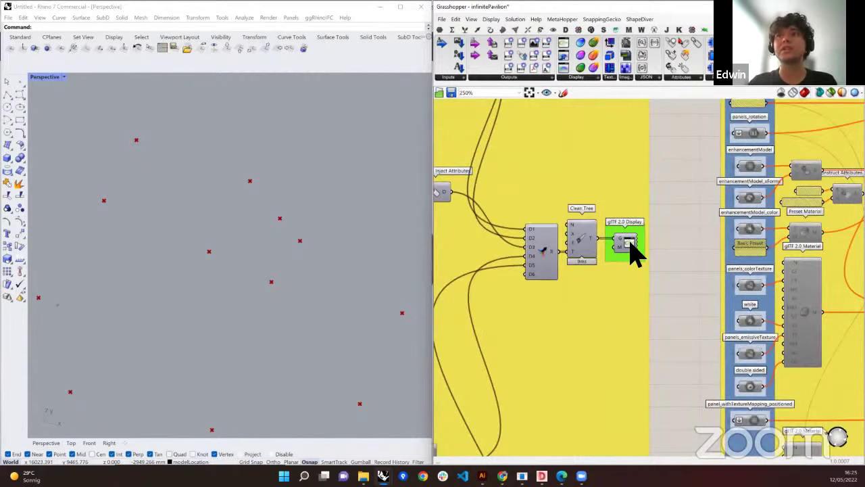
right_click(632, 243)
left_click(679, 259)
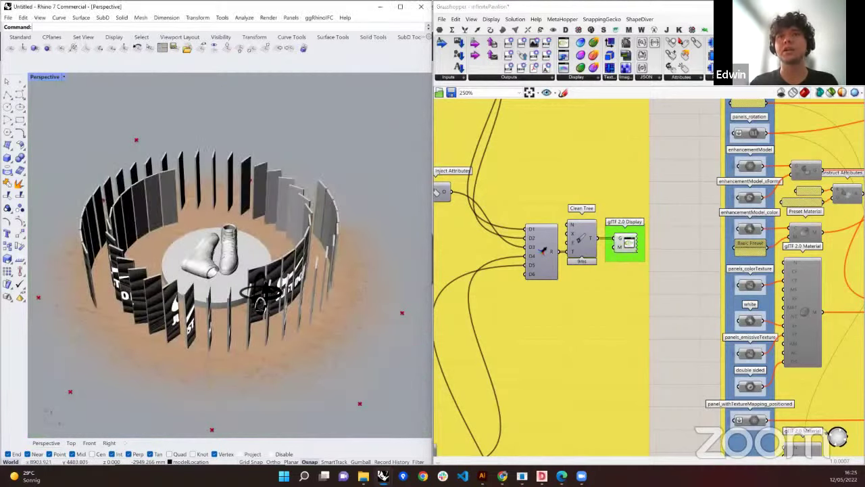
right_click_drag(264, 295, 262, 299)
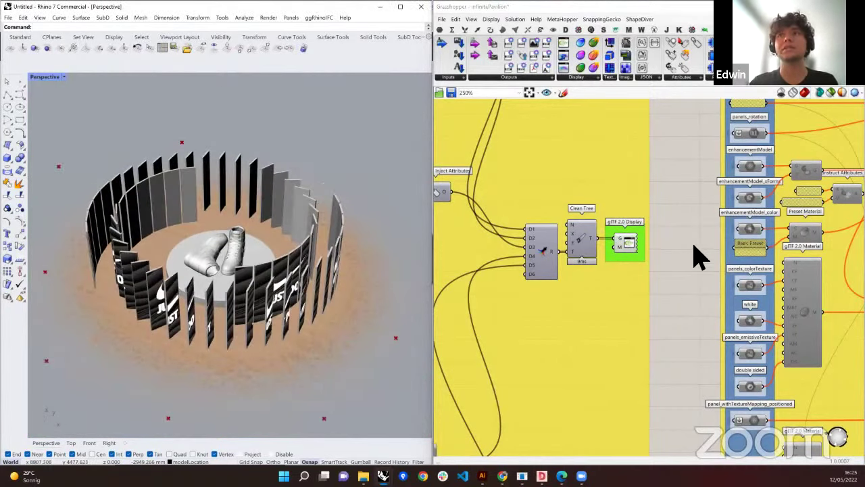
Review the enabled Frame and Back Panel Display group and look up glTF 2.0 Display among the ShapeDiver display components
scroll(700, 257, "down", 1)
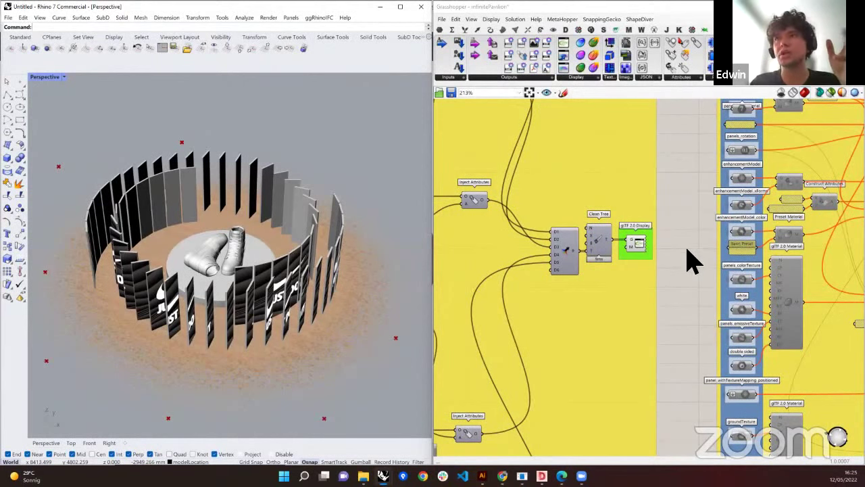
scroll(689, 259, "down", 5)
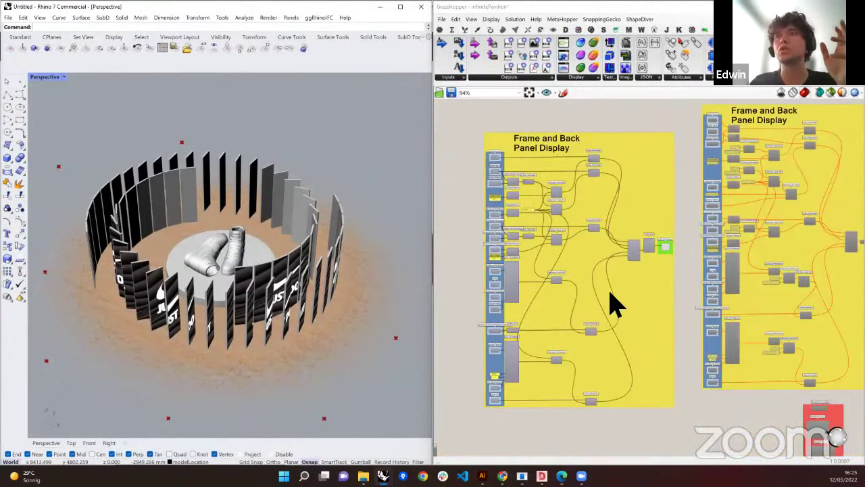
scroll(678, 248, "up", 4)
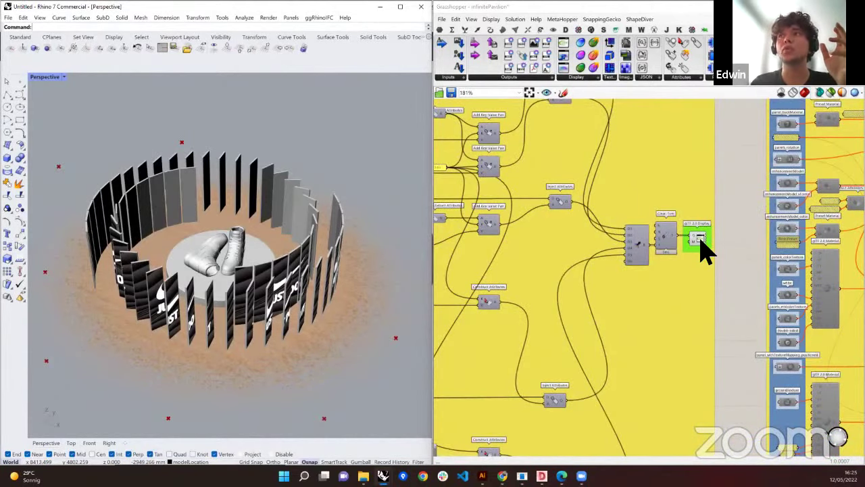
left_click(590, 77)
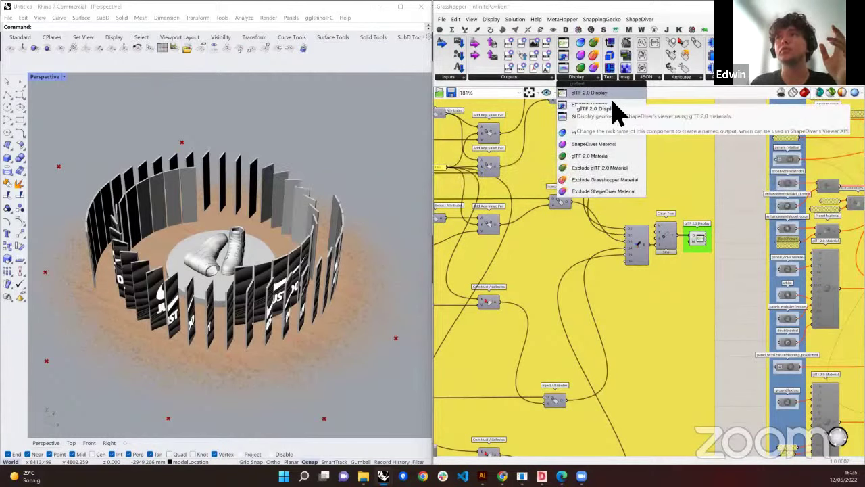
scroll(734, 216, "down", 3)
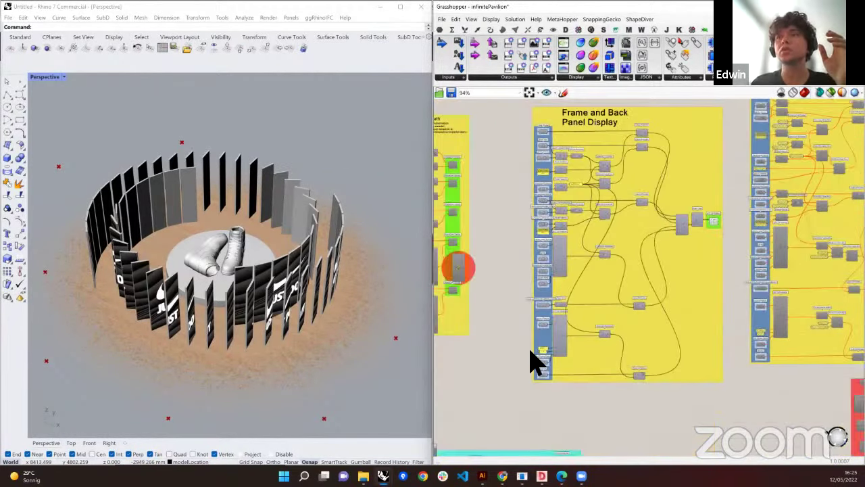
Examine the inputs of the ground's glTF 2.0 Material, including BaseColorTexture and the alpha settings
scroll(531, 362, "up", 5)
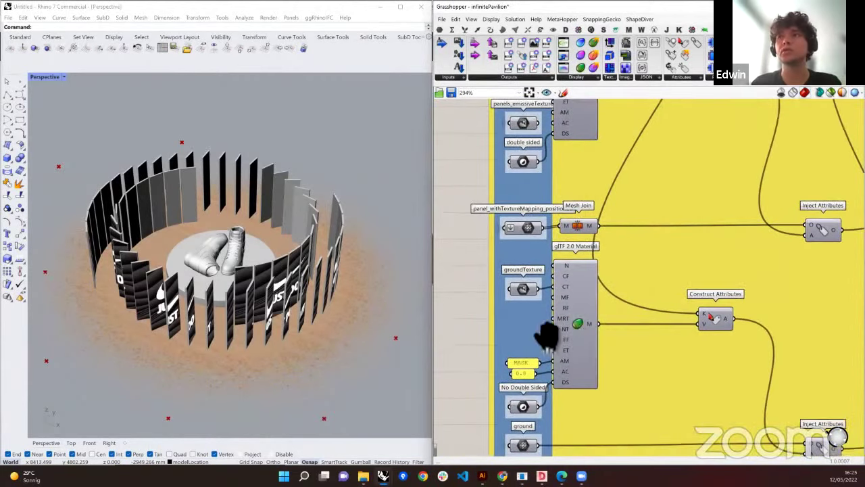
mouse_move(564, 294)
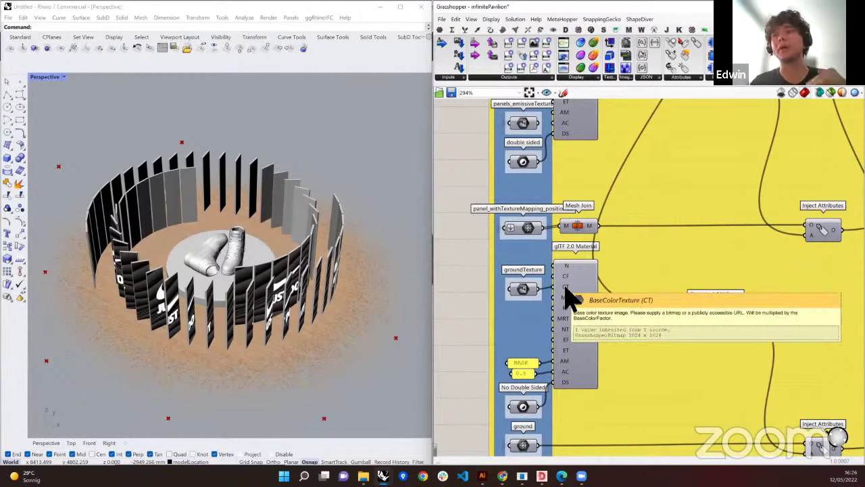
mouse_move(567, 319)
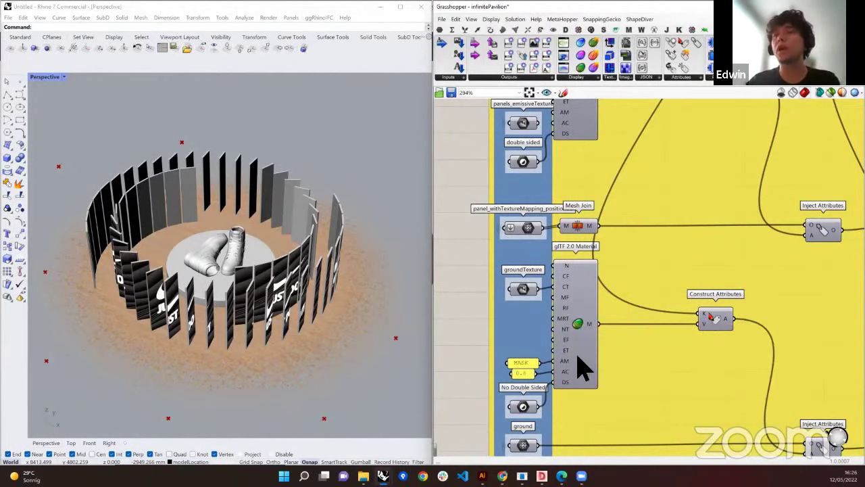
right_click_drag(583, 352, 588, 331)
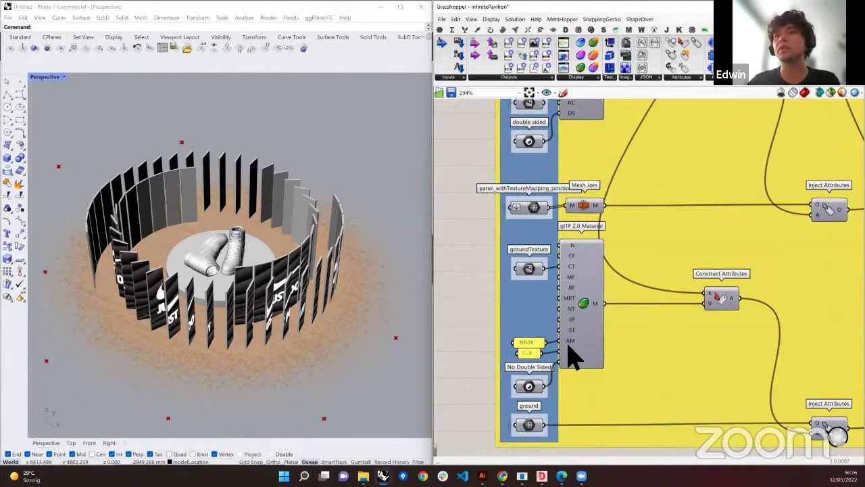
mouse_move(568, 344)
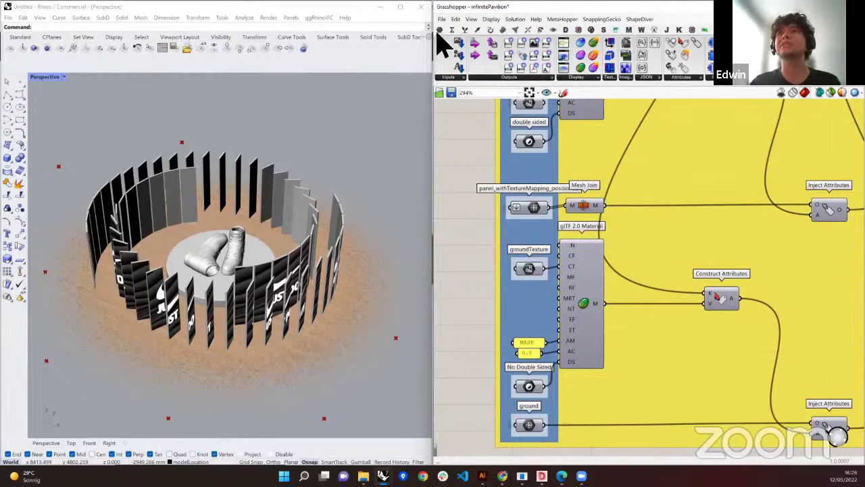
Add a Quick Preview component beside the ground's glTF 2.0 Material, connect groundTexture to it, and compare the bitmap with the ground in the model
scroll(438, 39, "up", 8)
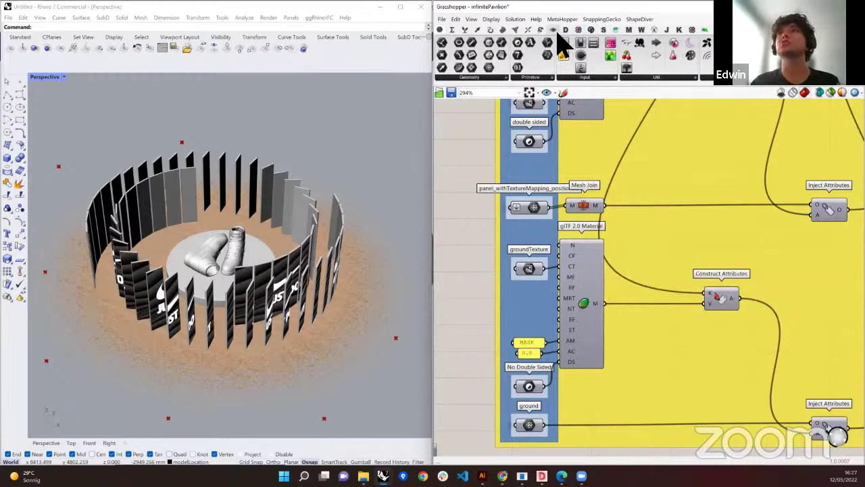
left_click(601, 30)
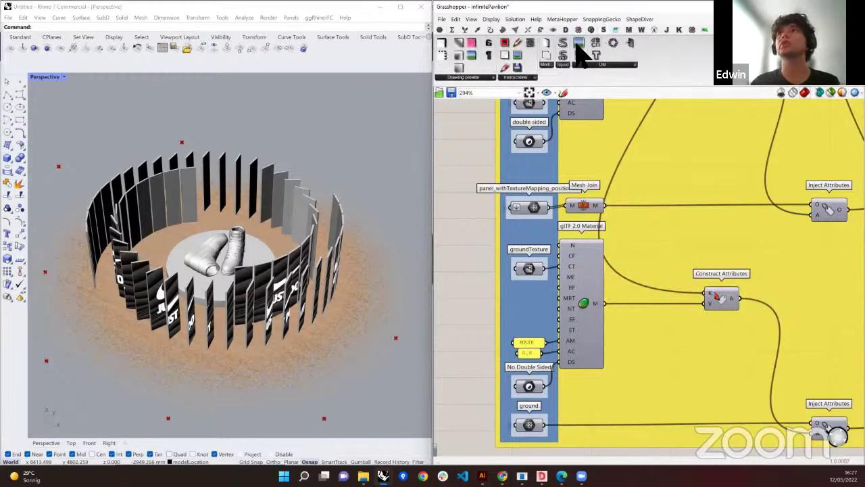
left_click_drag(578, 54, 659, 373)
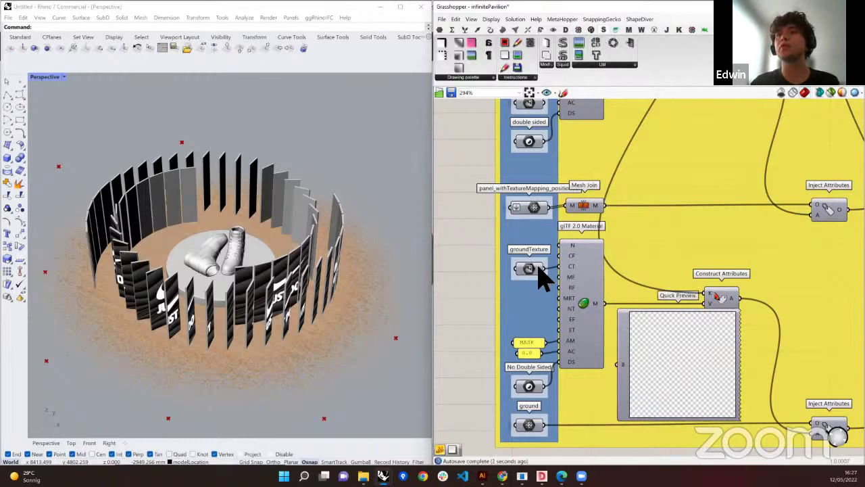
left_click_drag(541, 269, 620, 368)
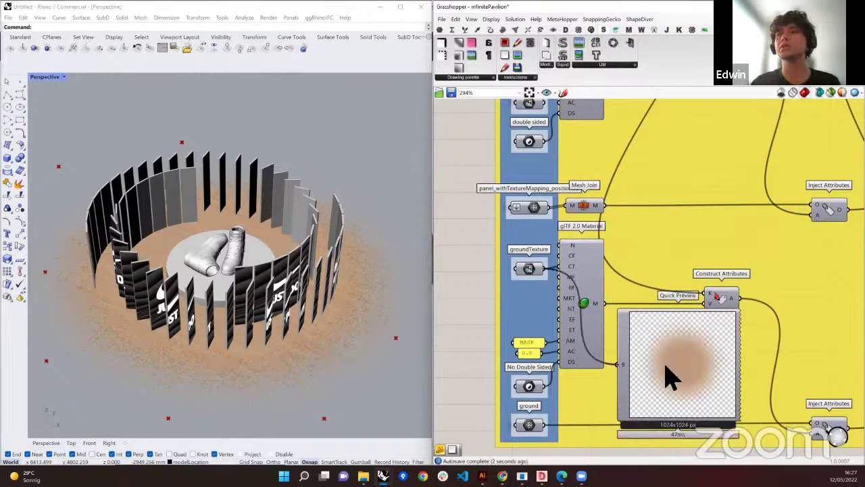
scroll(659, 338, "up", 3)
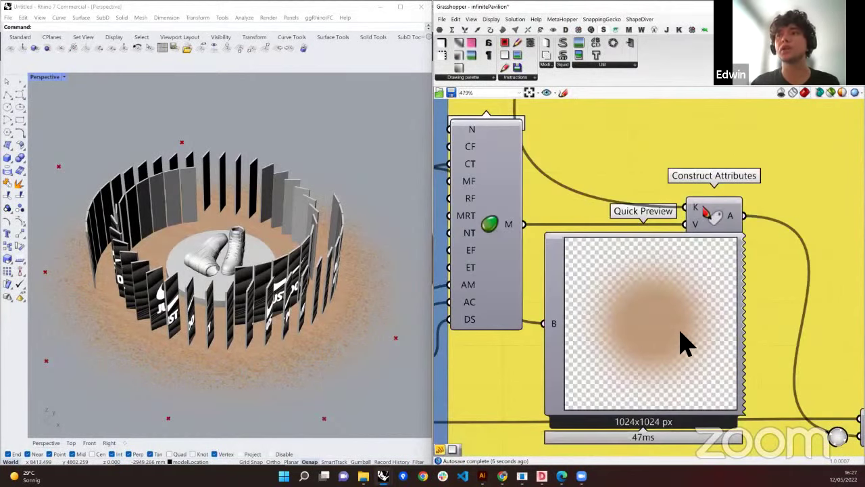
right_click_drag(198, 369, 260, 342)
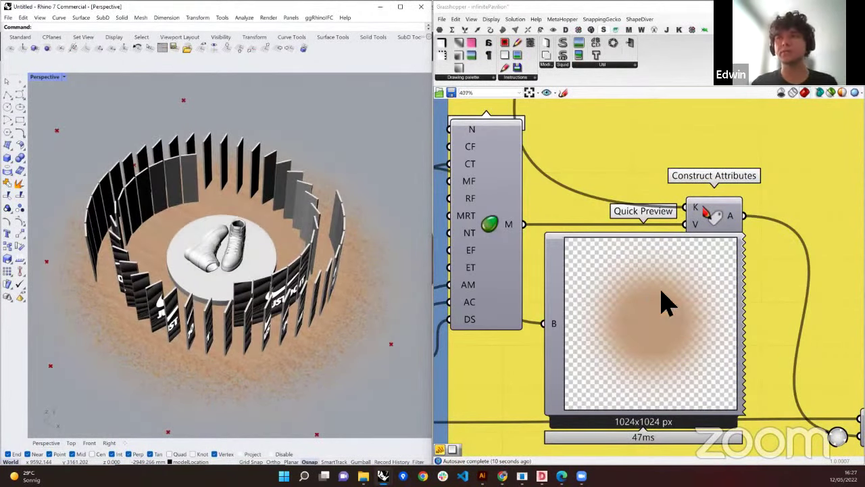
scroll(663, 303, "down", 1)
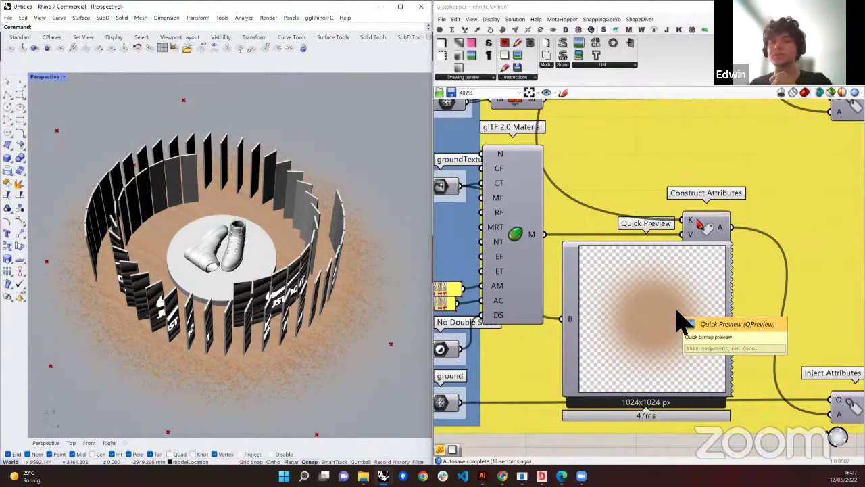
scroll(673, 318, "down", 2)
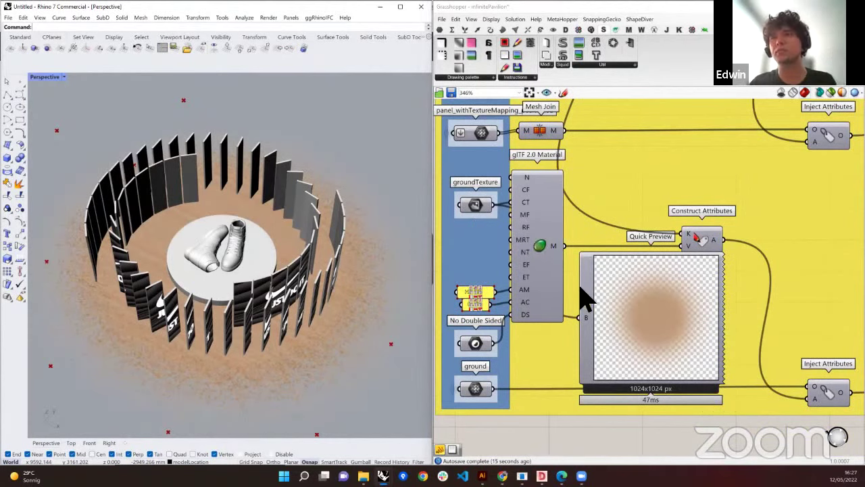
right_click_drag(643, 329, 666, 336)
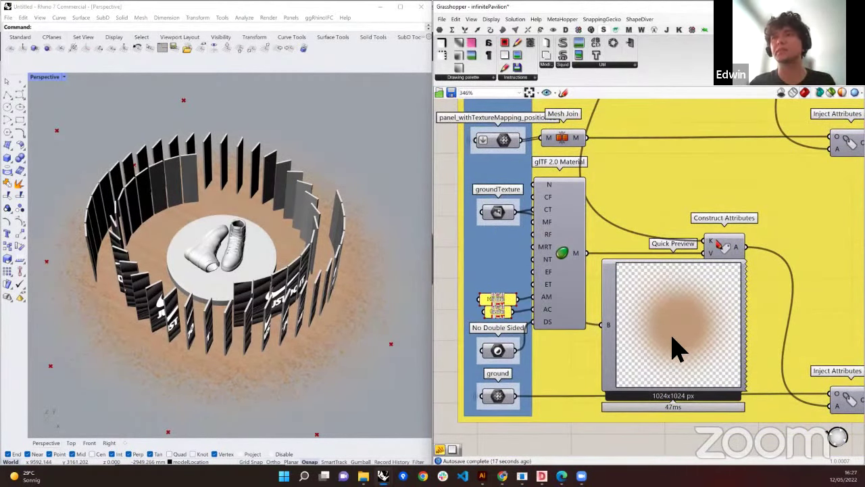
Delete the Quick Preview component beside the ground's glTF 2.0 Material
left_click(639, 349)
scroll(524, 321, "down", 1)
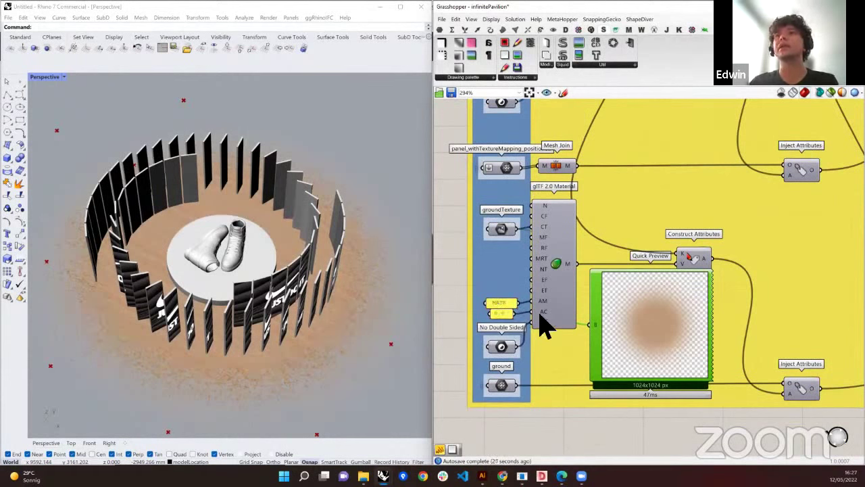
key("Delete")
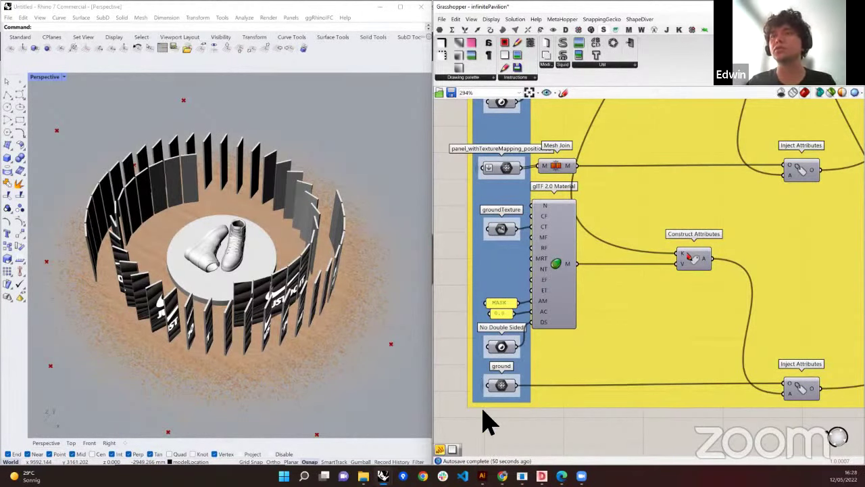
Save the glTF 2.0 Display component's model as a binary glTF file, replacing test.glb in the Test Assets folder
scroll(488, 422, "down", 5)
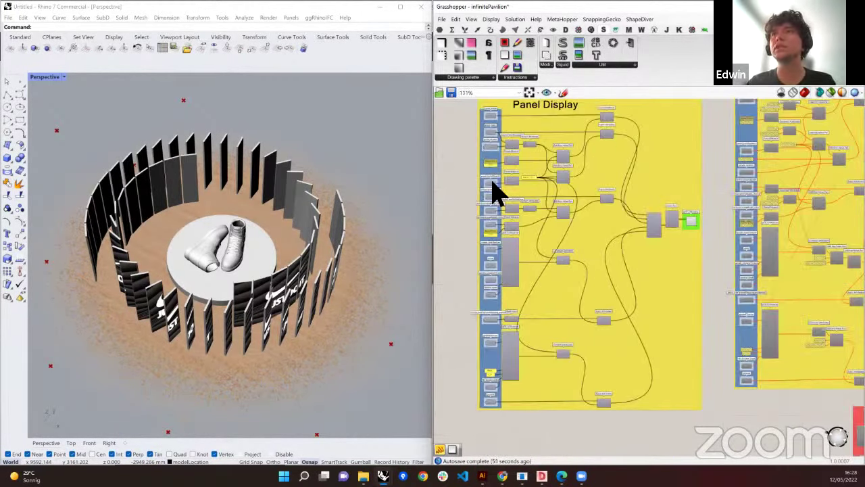
scroll(489, 164, "up", 3)
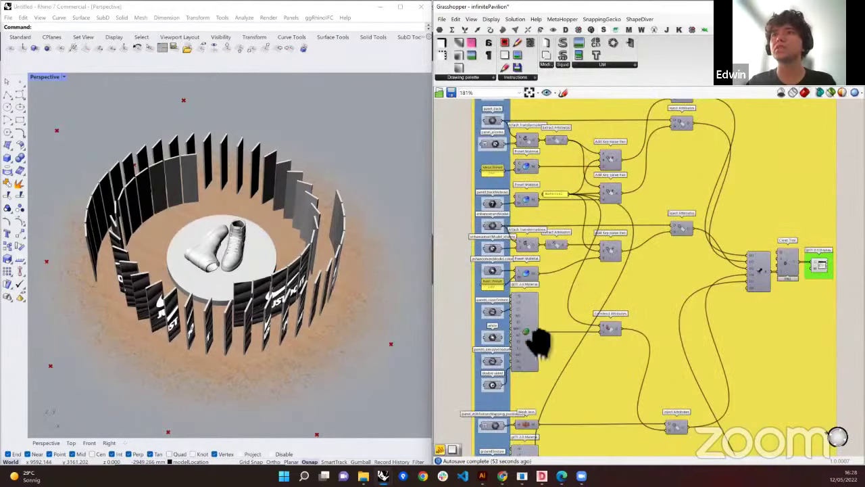
right_click_drag(539, 345, 502, 344)
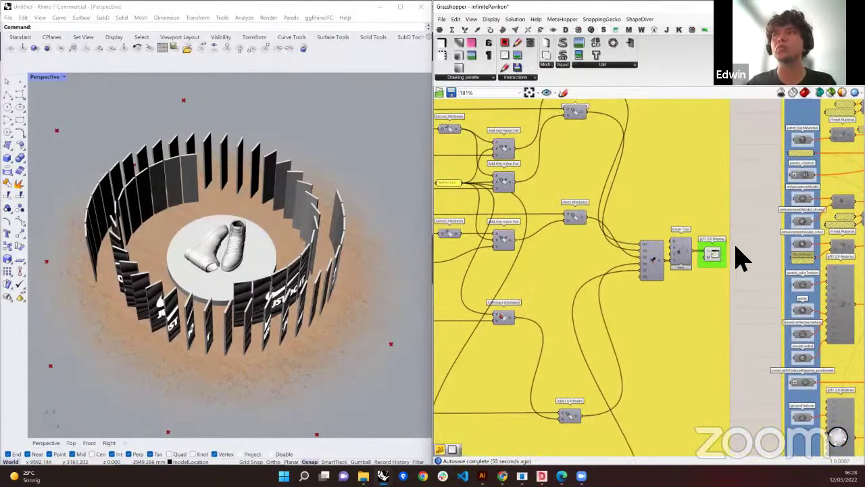
scroll(741, 257, "up", 4)
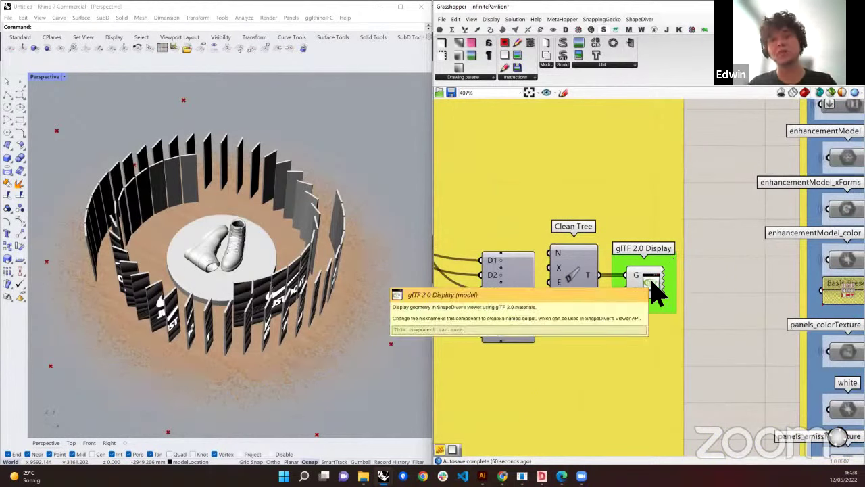
left_click(653, 287)
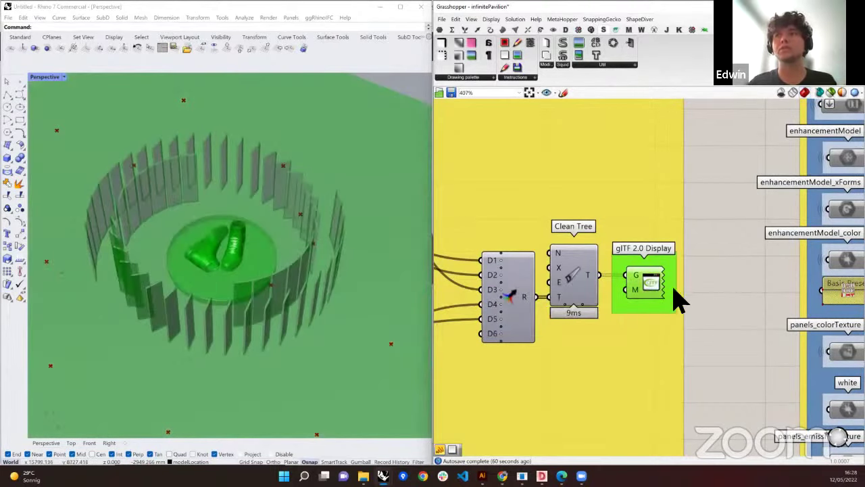
left_click(652, 286)
right_click(655, 288)
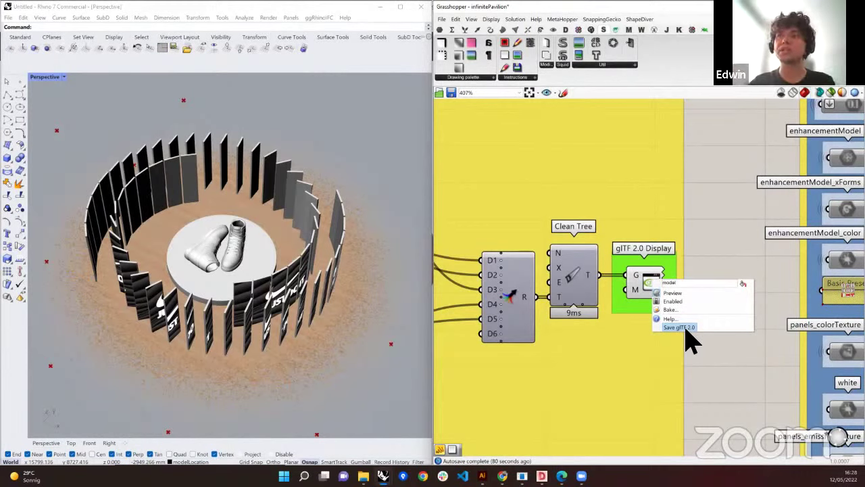
left_click(679, 327)
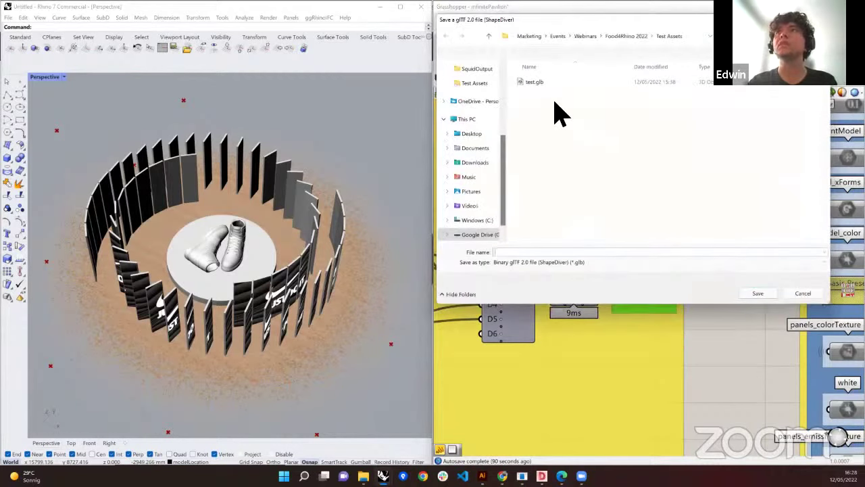
double_click(549, 85)
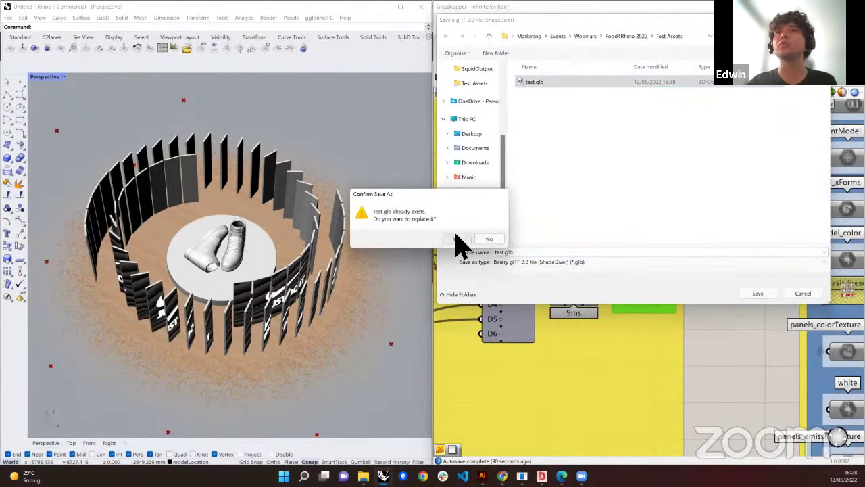
left_click(457, 238)
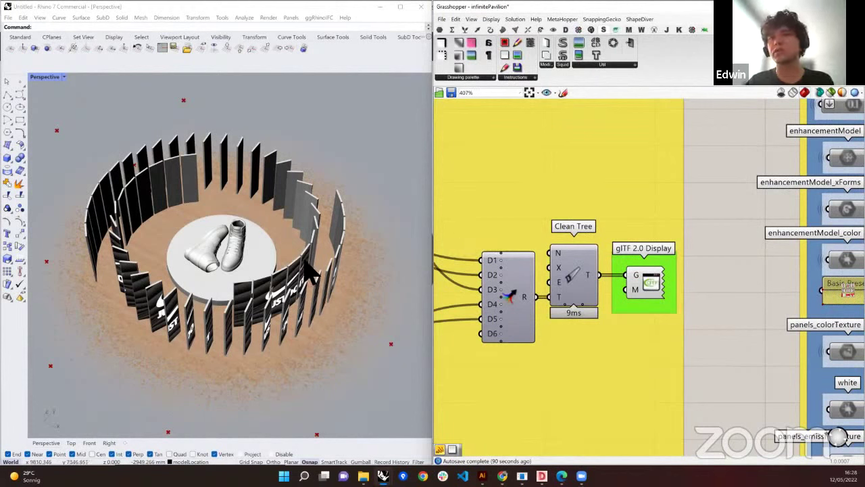
Open the saved test.glb from the Test Assets folder in 3D Viewer and inspect the pavilion from several angles
left_click(383, 476)
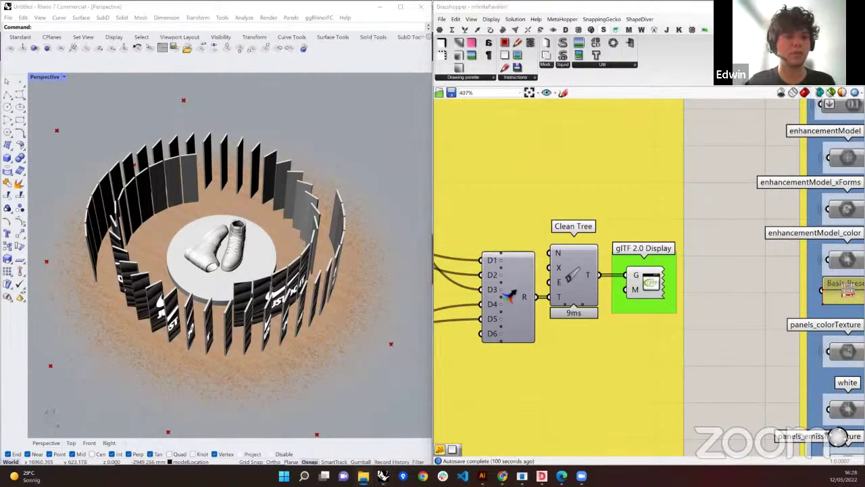
key("alt+Tab")
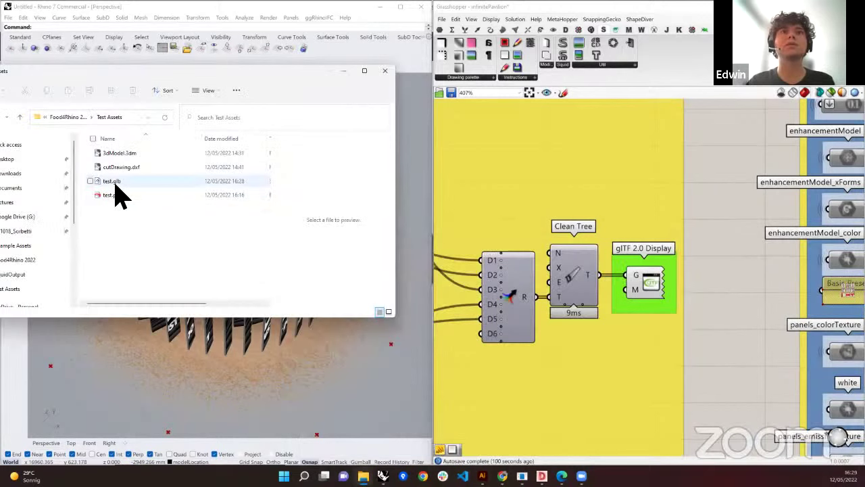
left_click(115, 186)
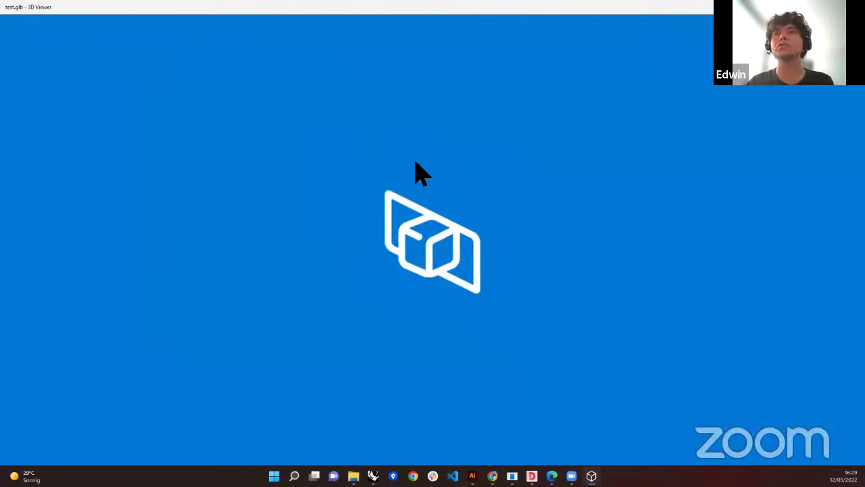
scroll(358, 257, "up", 5)
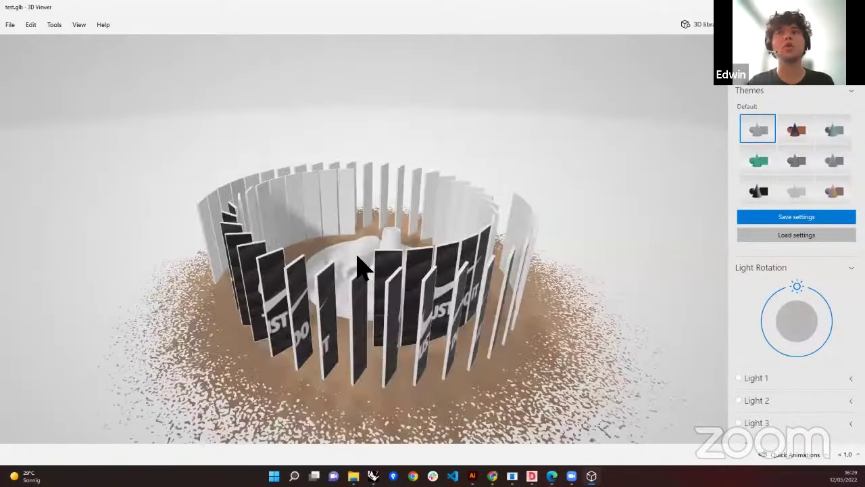
mouse_move(426, 270)
left_mouse_down()
mouse_move(498, 257)
mouse_move(443, 267)
left_mouse_up()
scroll(443, 267, "down", 5)
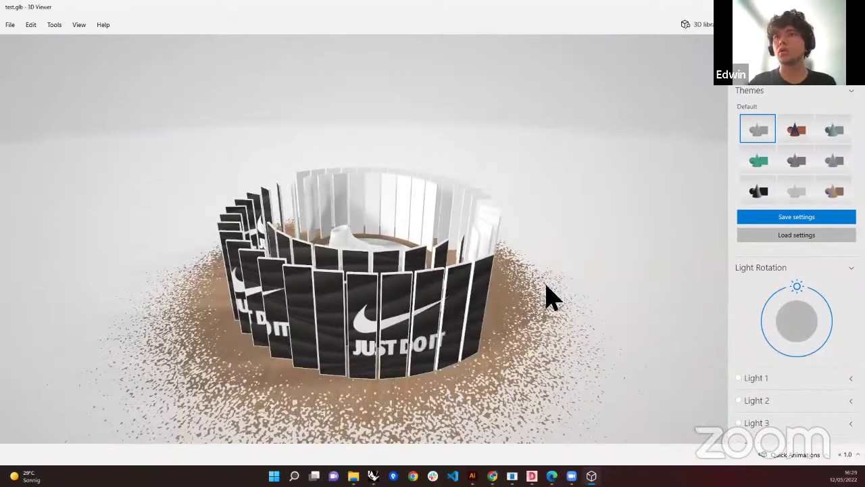
Set the intensity of Light 1 and Light 2 to 0 in the viewer
scroll(786, 375, "down", 1)
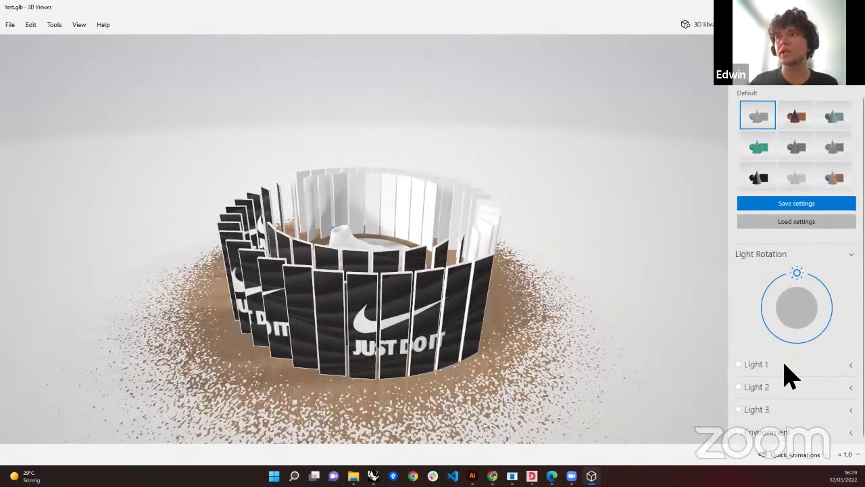
left_click(757, 368)
scroll(788, 373, "down", 3)
scroll(772, 373, "down", 5)
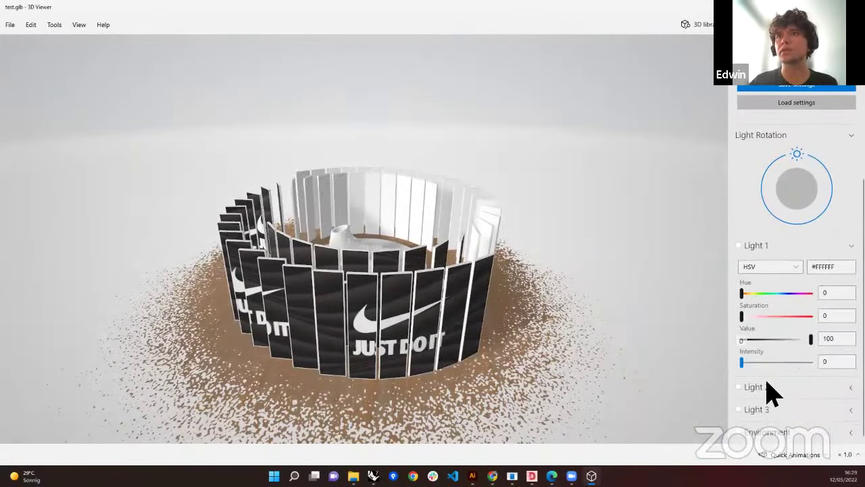
left_click(778, 388)
scroll(777, 406, "down", 1)
scroll(775, 400, "down", 5)
left_click_drag(775, 393, 698, 398)
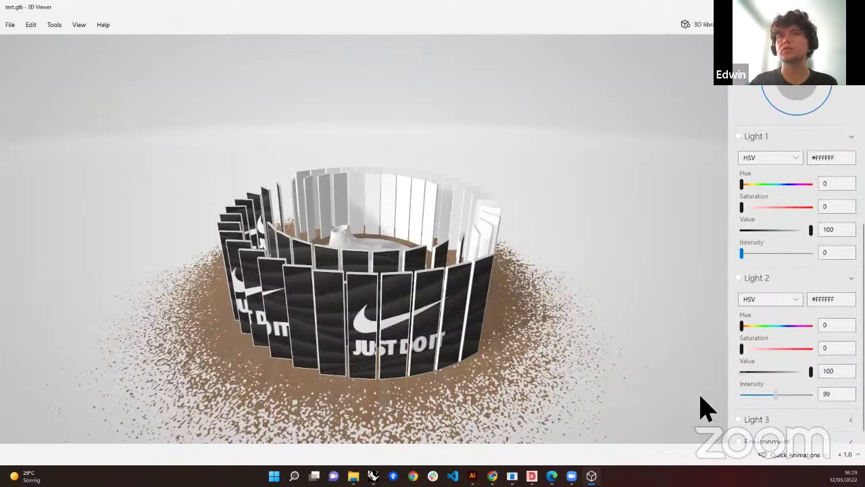
Set the intensity of Light 3 to 0 and turn the pavilion to inspect its front panels
scroll(743, 382, "down", 1)
left_click(769, 412)
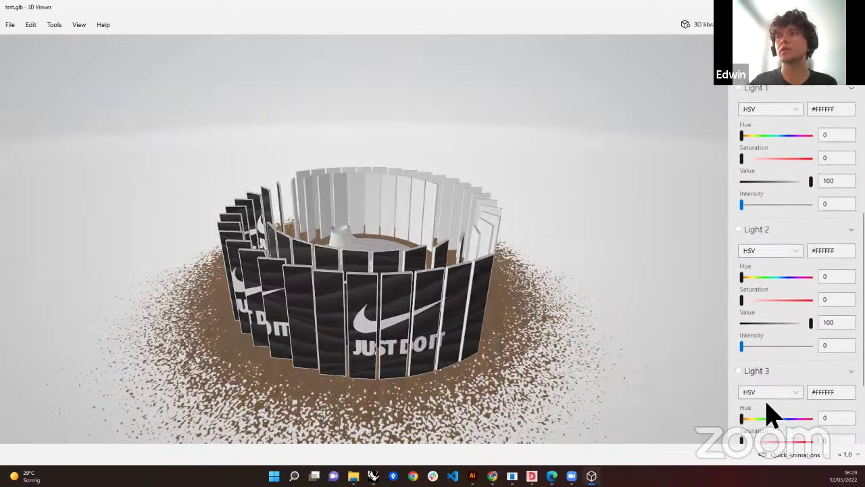
scroll(774, 415, "down", 3)
left_click_drag(777, 408, 676, 422)
left_click_drag(404, 344, 379, 311)
left_click_drag(512, 300, 749, 309)
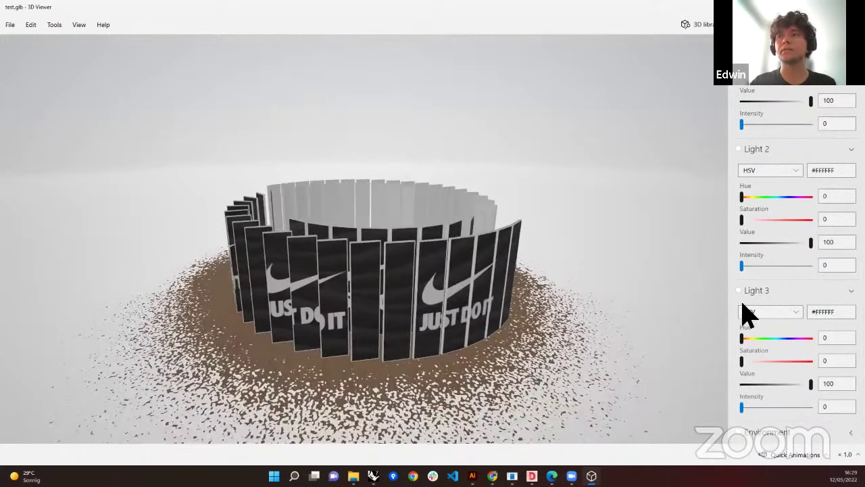
Set the Environment light's intensity to 16, then leave the viewer and return to the Grasshopper definition
left_click(772, 436)
scroll(773, 369, "down", 2)
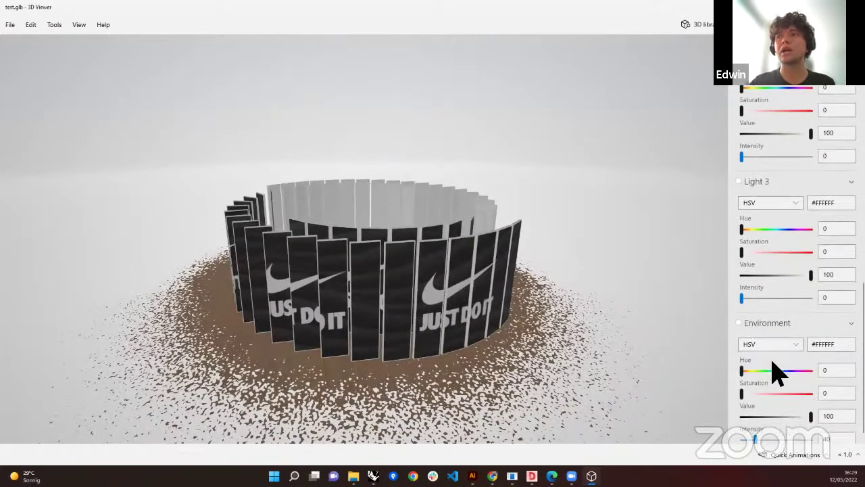
mouse_move(759, 436)
left_mouse_down()
mouse_move(767, 433)
mouse_move(747, 432)
left_mouse_up()
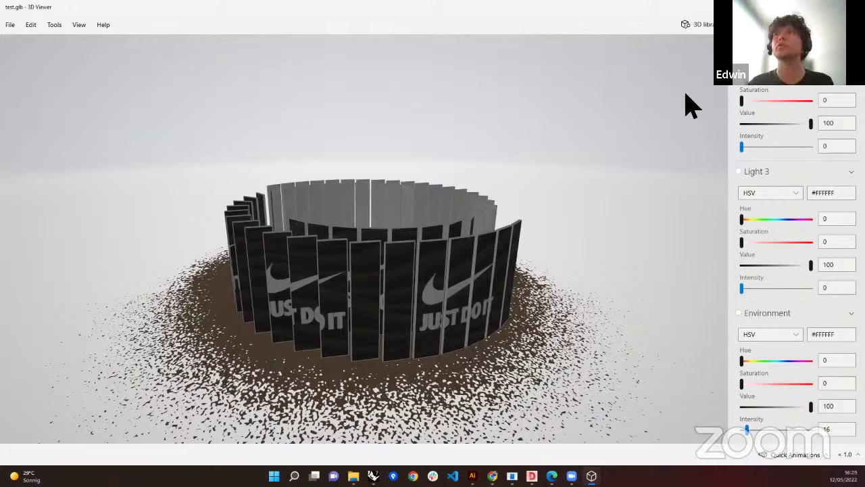
left_click(849, 7)
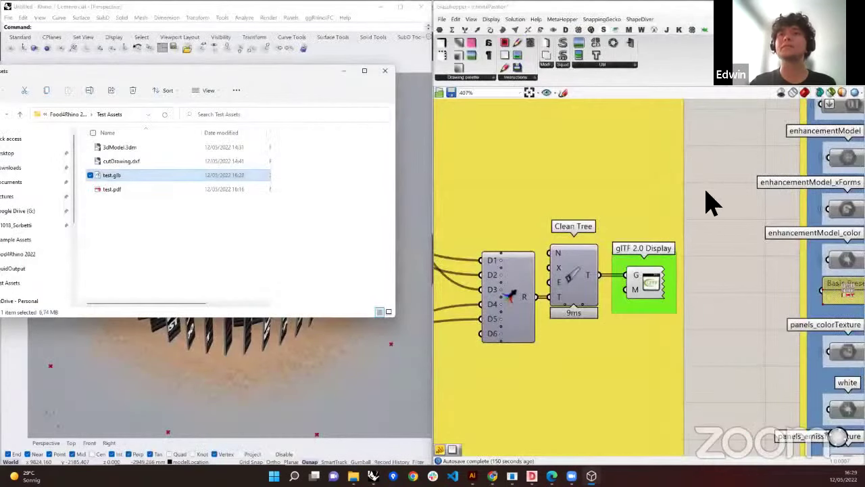
left_click(705, 242)
Add a Quick Preview component beside the panels' glTF 2.0 Material, connect panels_emissiveTexture to it, and examine the bitmap
scroll(704, 242, "down", 6)
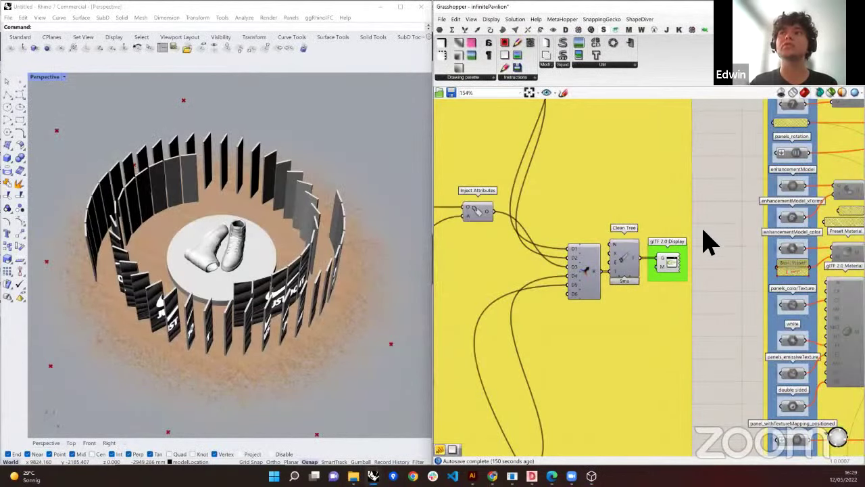
scroll(579, 178, "up", 6)
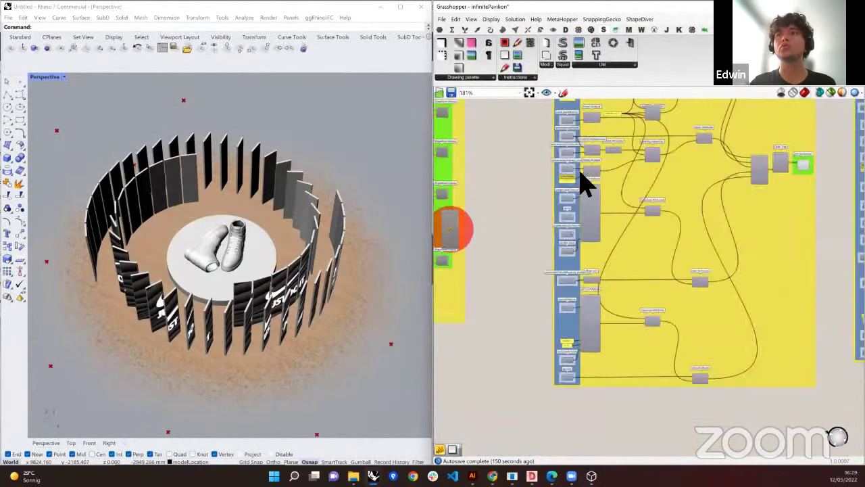
scroll(568, 139, "up", 3)
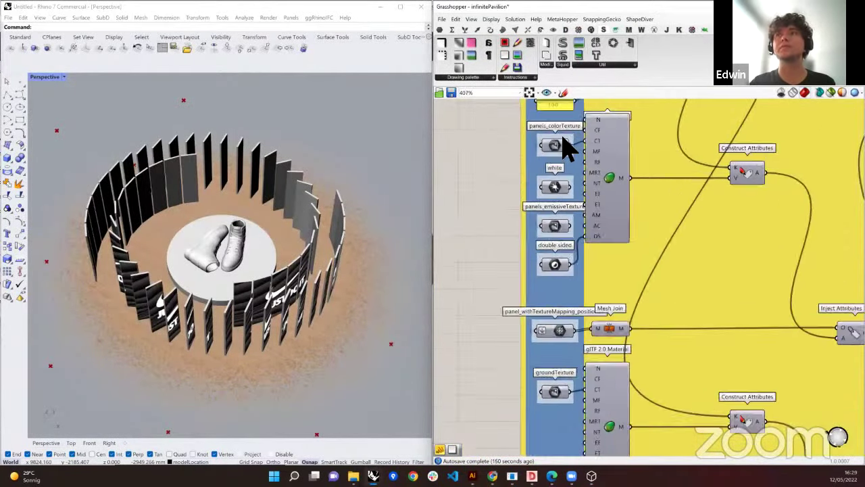
left_click(558, 267)
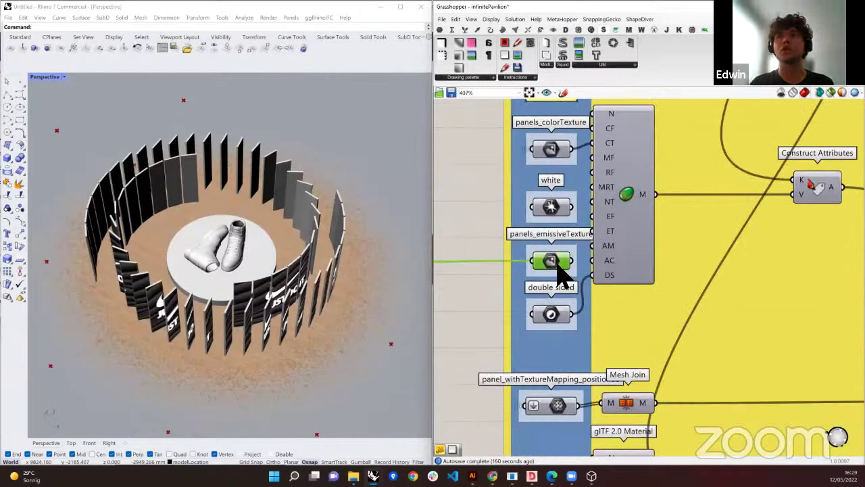
left_click(439, 29)
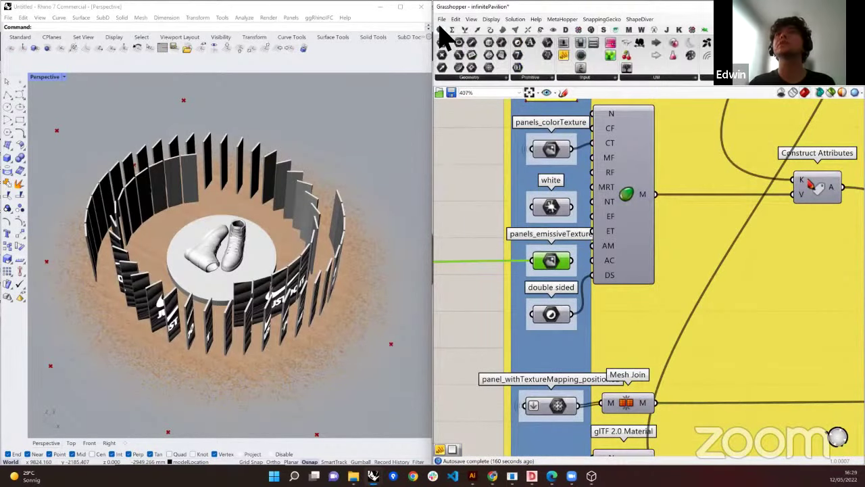
left_click(612, 30)
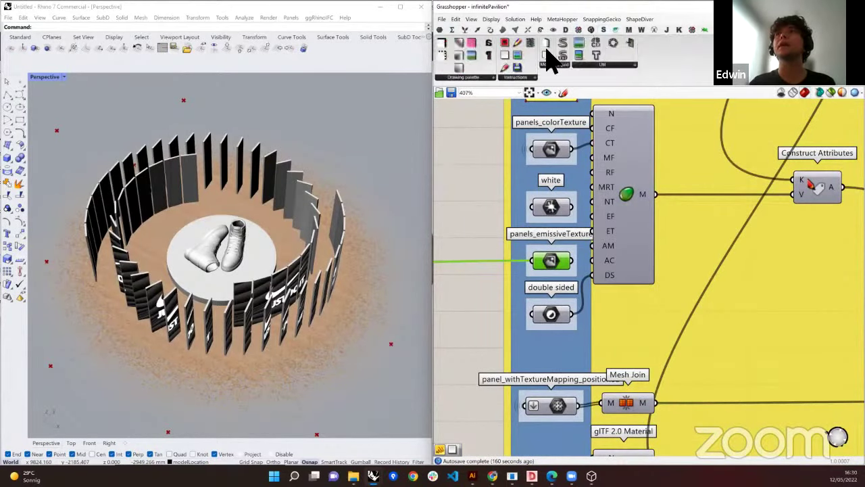
left_click_drag(580, 57, 713, 318)
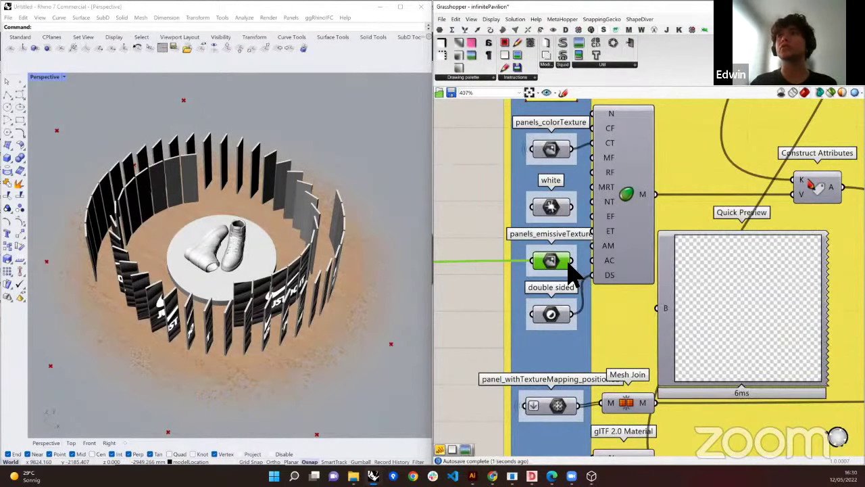
left_click_drag(570, 266, 667, 311)
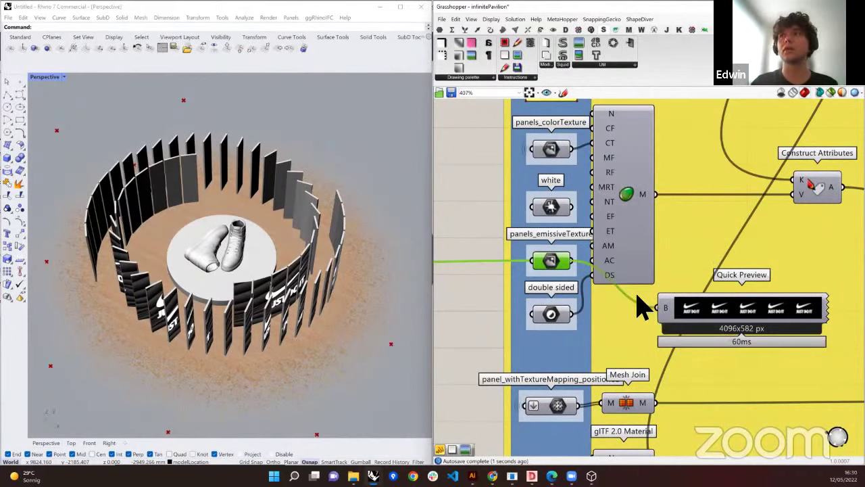
scroll(642, 307, "up", 2)
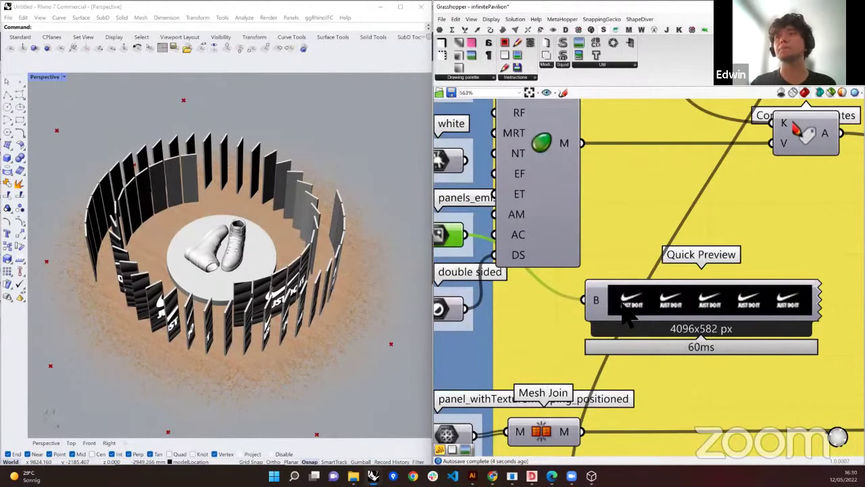
scroll(625, 312, "up", 1)
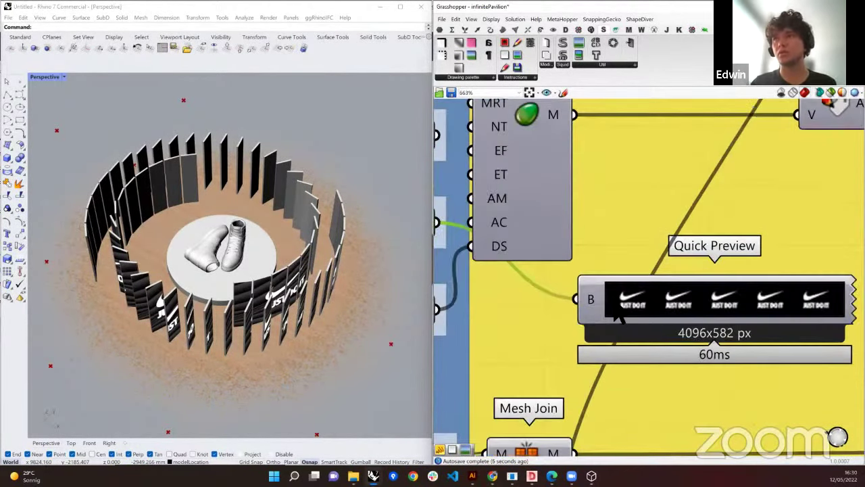
Delete the Quick Preview component beside the panels' glTF 2.0 Material
left_click(703, 342)
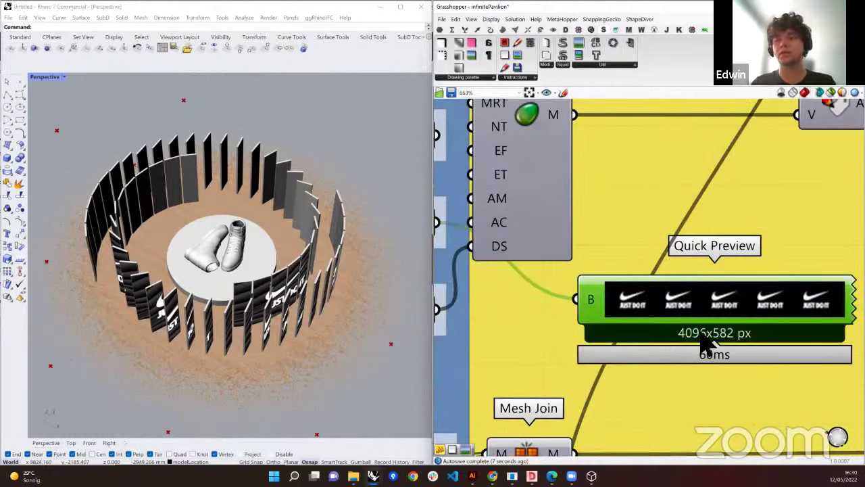
scroll(580, 290, "down", 5)
key("Delete")
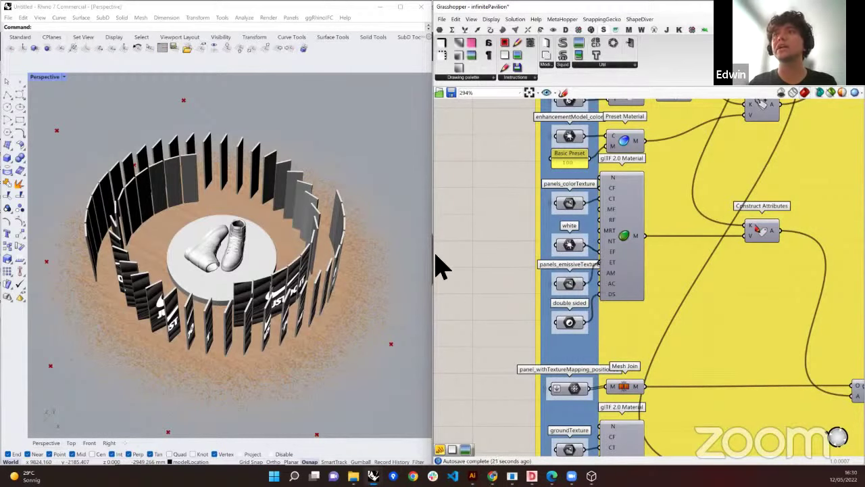
scroll(463, 276, "down", 5)
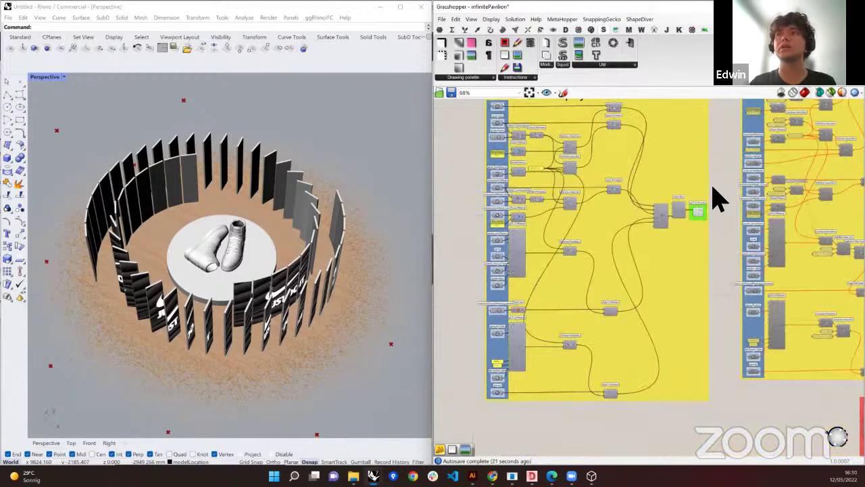
Export the glTF 2.0 Display component's output as test.glb in the Test Assets folder, replacing the existing file
scroll(676, 223, "down", 2)
scroll(493, 313, "up", 6)
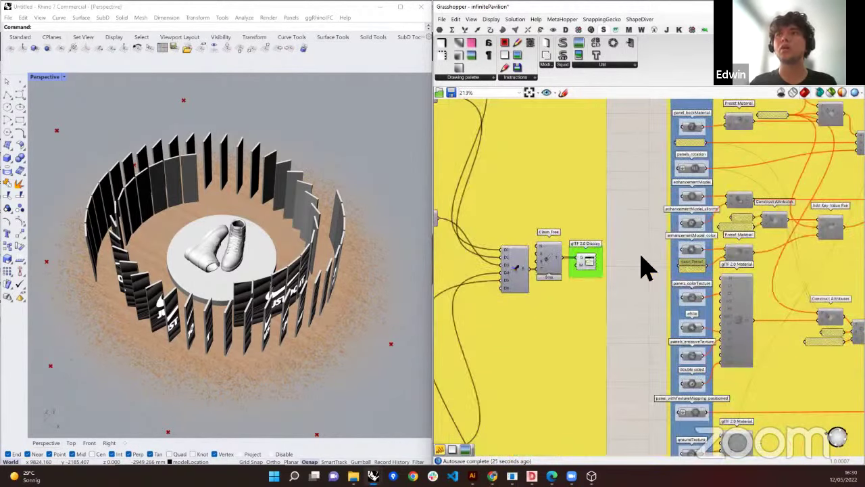
right_click(587, 263)
left_click(629, 309)
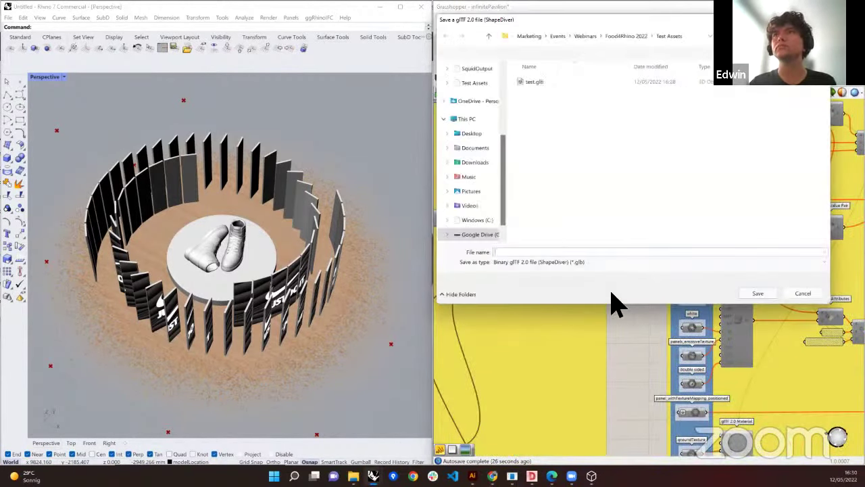
left_click(542, 83)
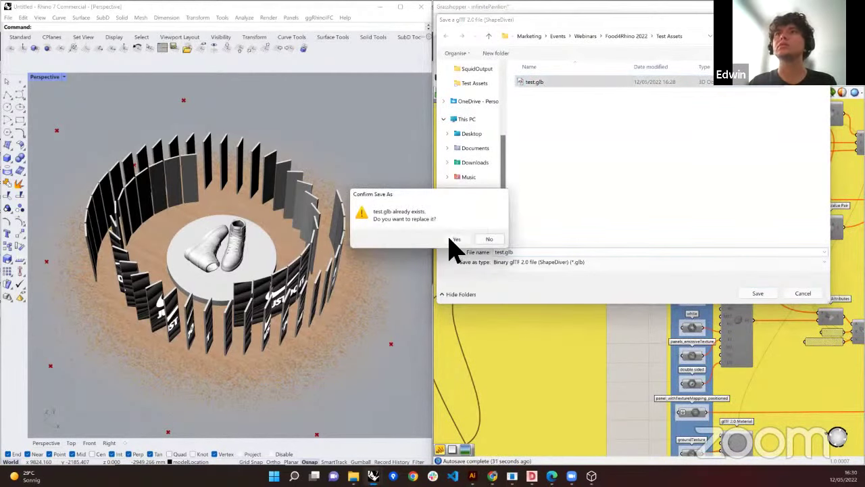
left_click(451, 238)
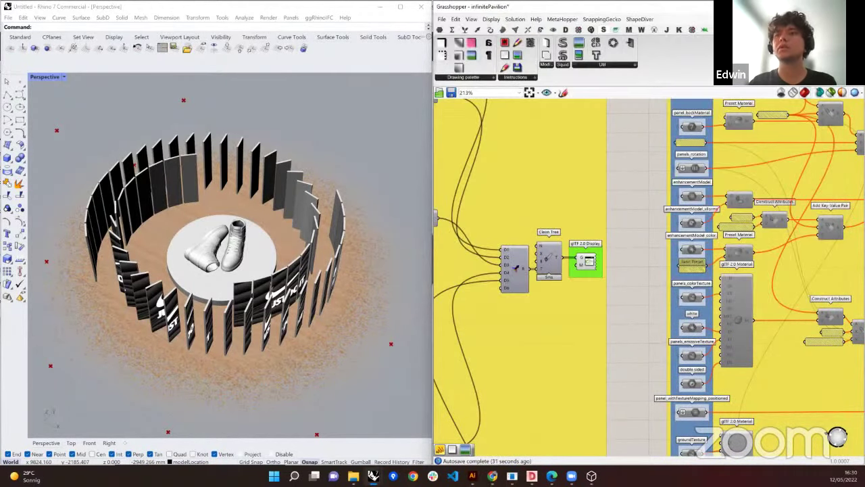
Close the outdated 3D Viewer window and reopen test.glb from the Test Assets folder in 3D Viewer
left_click(591, 476)
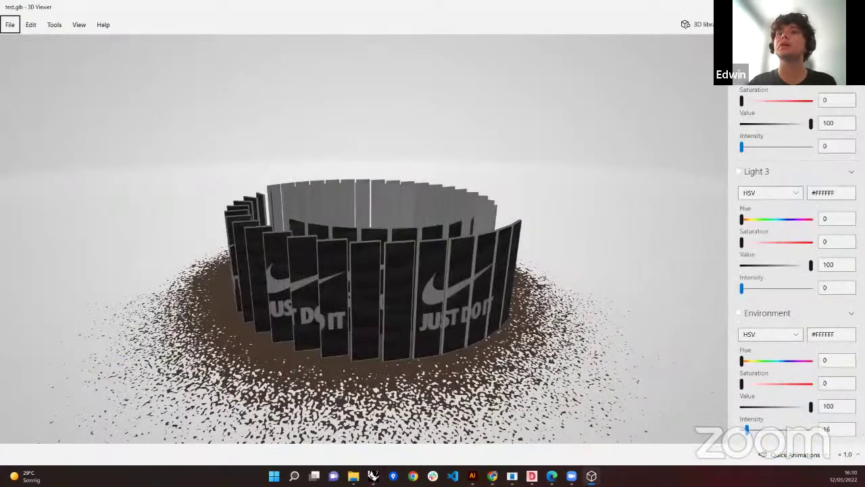
key("alt+F4")
key("alt+Tab")
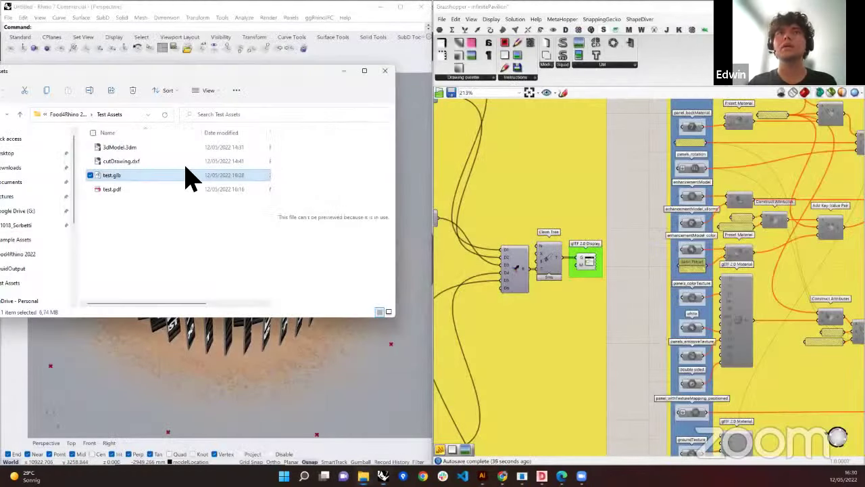
double_click(109, 177)
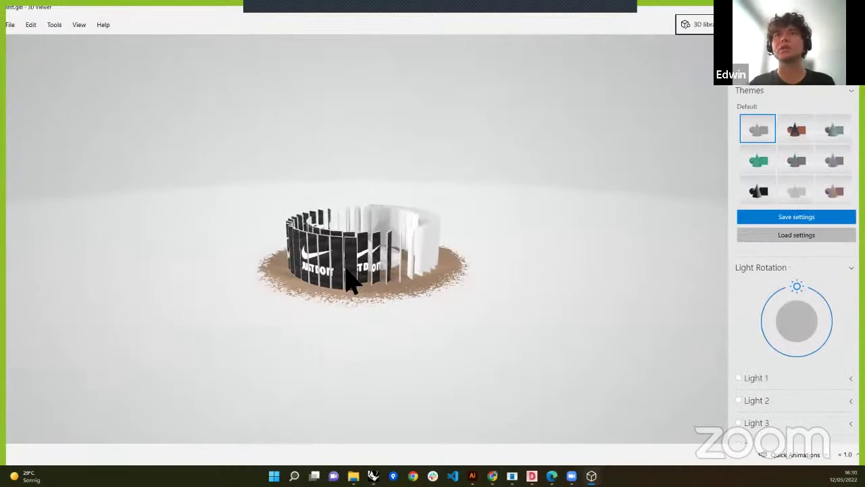
scroll(346, 270, "up", 5)
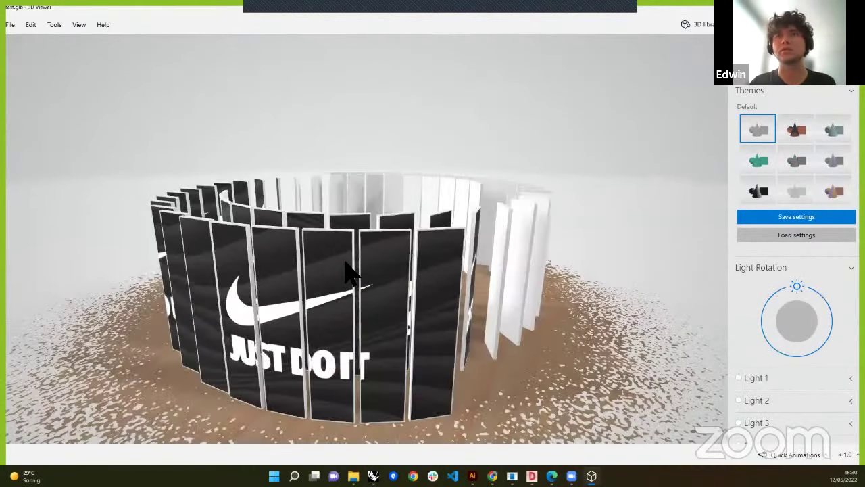
Set the intensity of Light 1, Light 2 and Light 3 to 0
left_click(793, 380)
scroll(792, 385, "down", 2)
left_click_drag(776, 362, 742, 362)
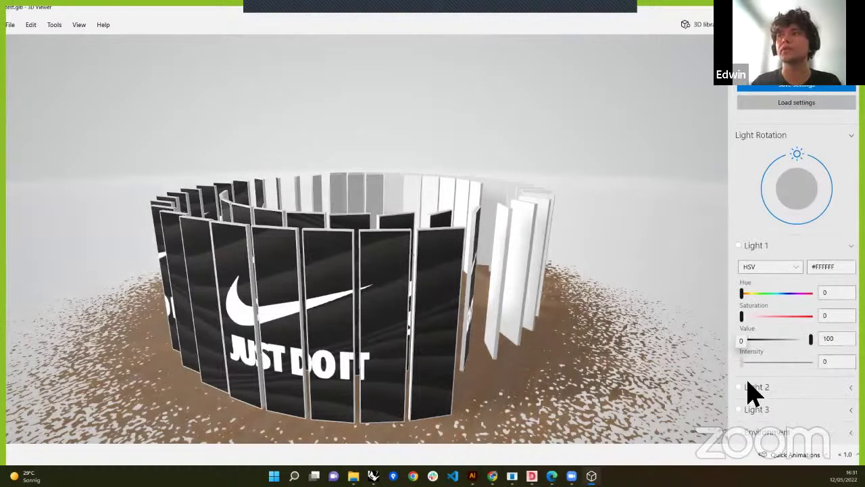
left_click(756, 388)
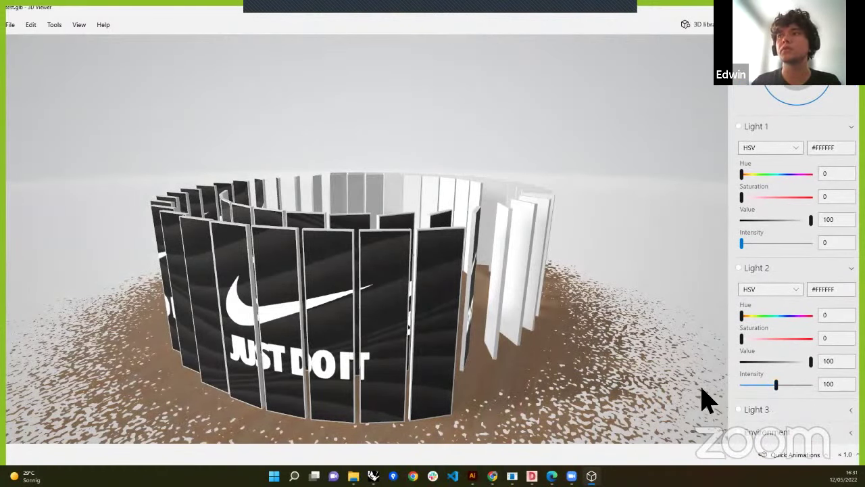
left_click(767, 410)
scroll(767, 409, "down", 2)
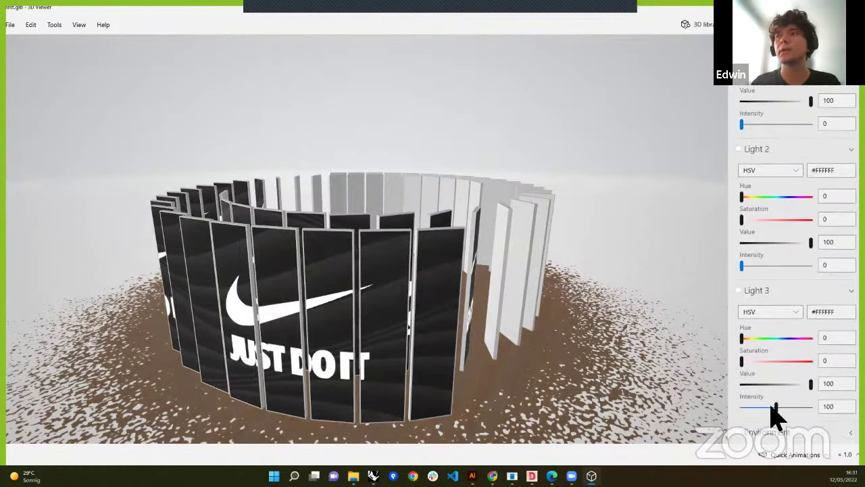
left_click(747, 406)
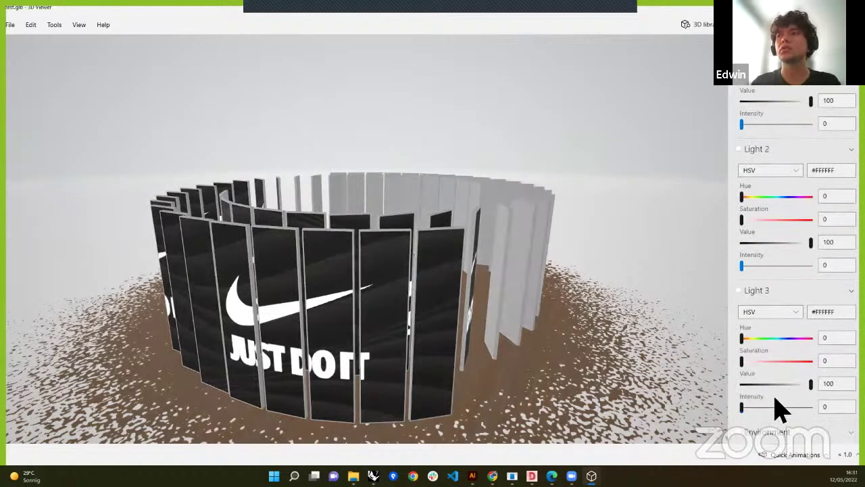
Lower the Environment light intensity to 39, close the 3D Viewer and return to Grasshopper
scroll(774, 407, "down", 3)
mouse_move(765, 430)
left_mouse_down()
mouse_move(757, 438)
mouse_move(732, 430)
mouse_move(766, 433)
mouse_move(753, 440)
mouse_move(699, 439)
mouse_move(760, 446)
left_mouse_up()
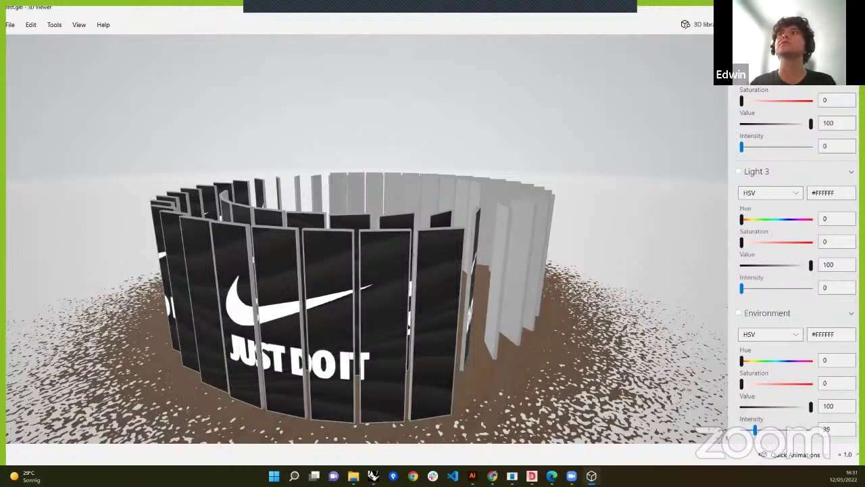
key("alt+F4")
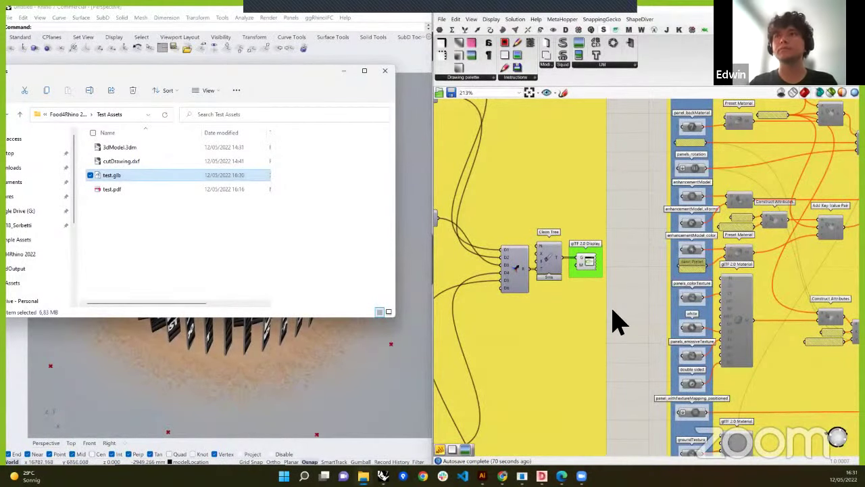
left_click(615, 321)
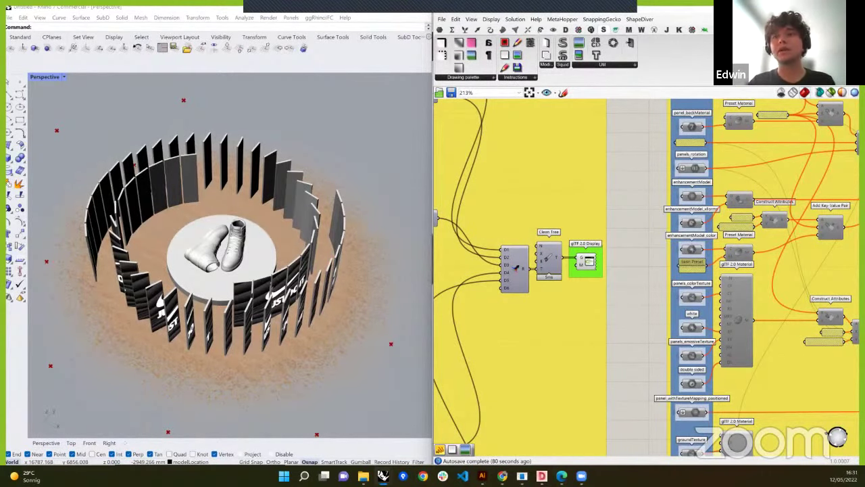
Switch to the online glTF Viewer in Chrome, load test.glb from the Test Assets folder and inspect the pavilion
mouse_move(502, 475)
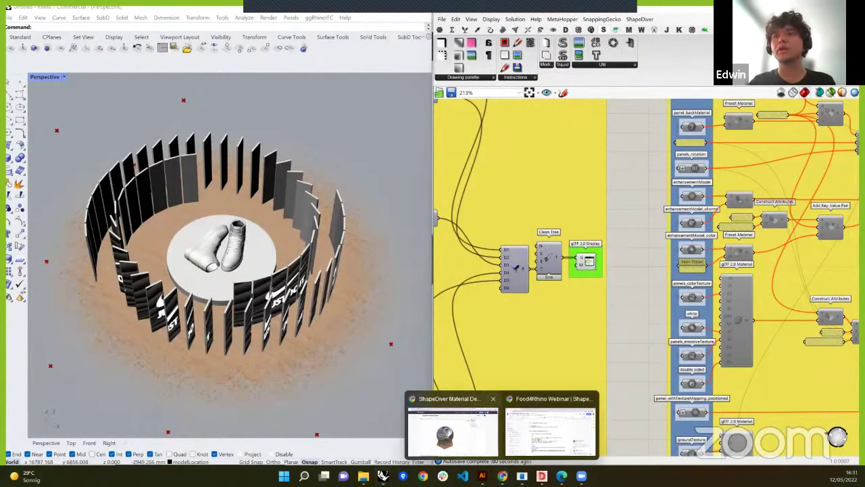
left_click(454, 430)
left_click(529, 13)
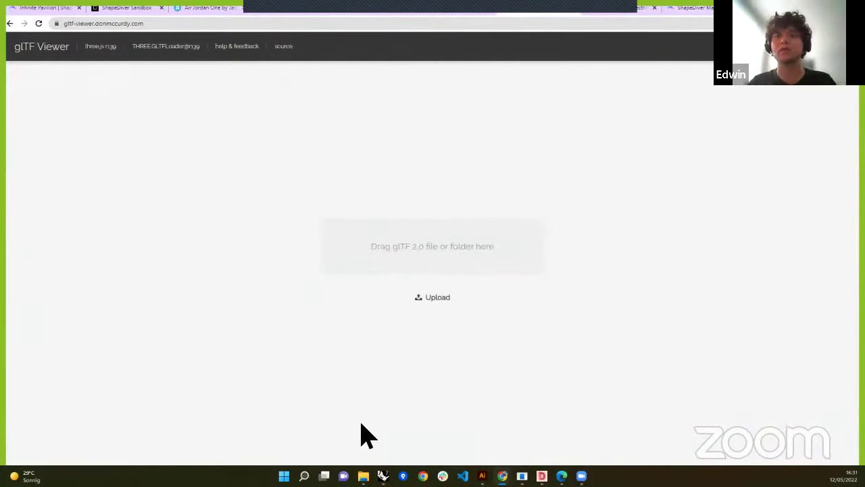
mouse_move(363, 475)
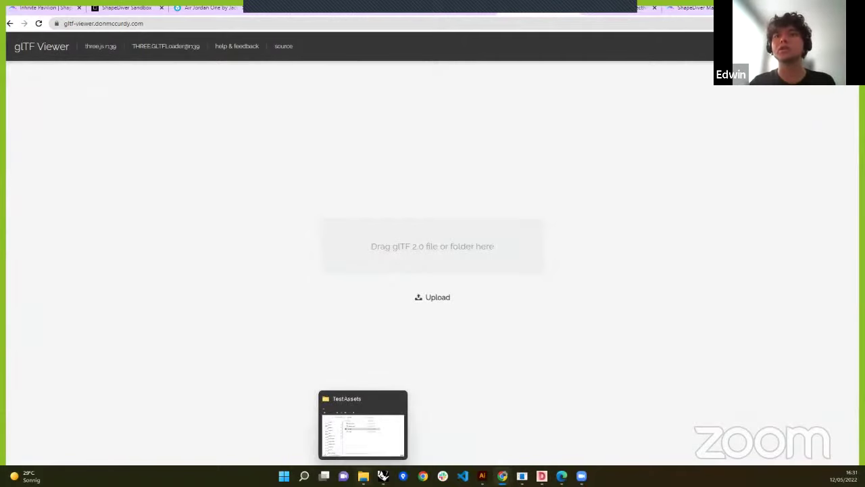
left_click(371, 450)
left_click_drag(139, 177, 541, 260)
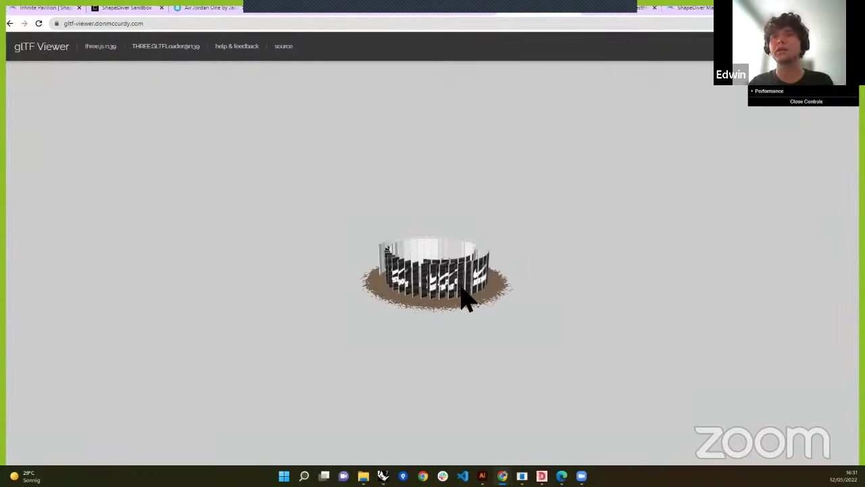
scroll(466, 298, "up", 5)
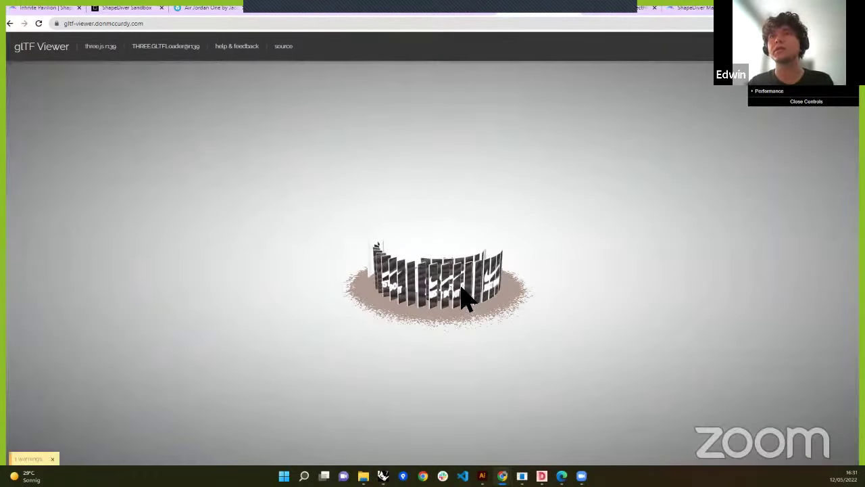
left_click_drag(497, 328, 295, 328)
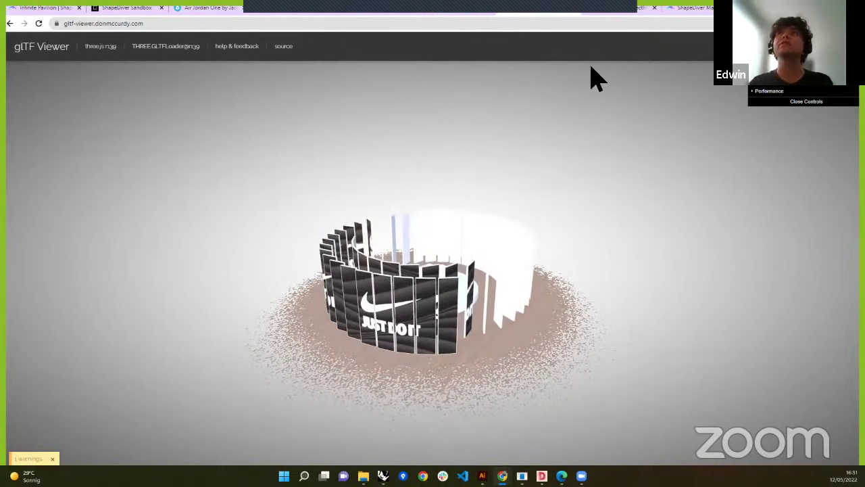
Show the "ShapeDiver in SkecthFab" model on Sketchfab and inspect the Gucci pavilion from different angles
left_click(608, 9)
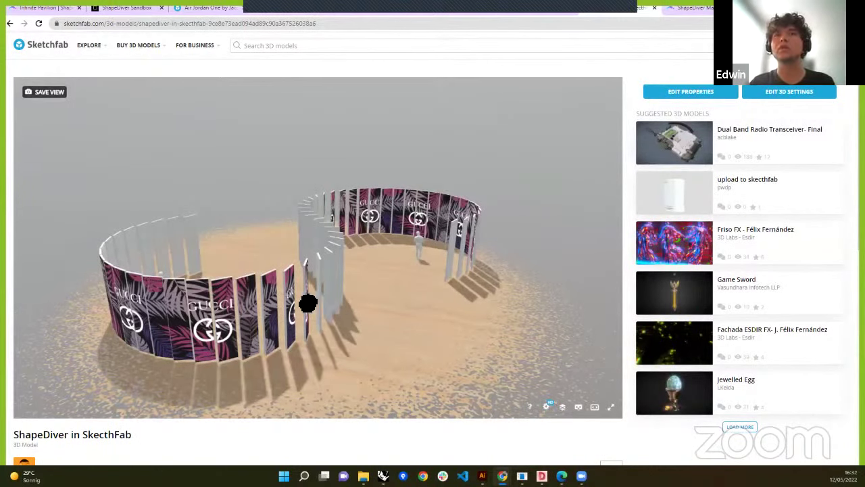
mouse_move(307, 303)
left_mouse_down()
mouse_move(172, 292)
mouse_move(376, 297)
left_mouse_up()
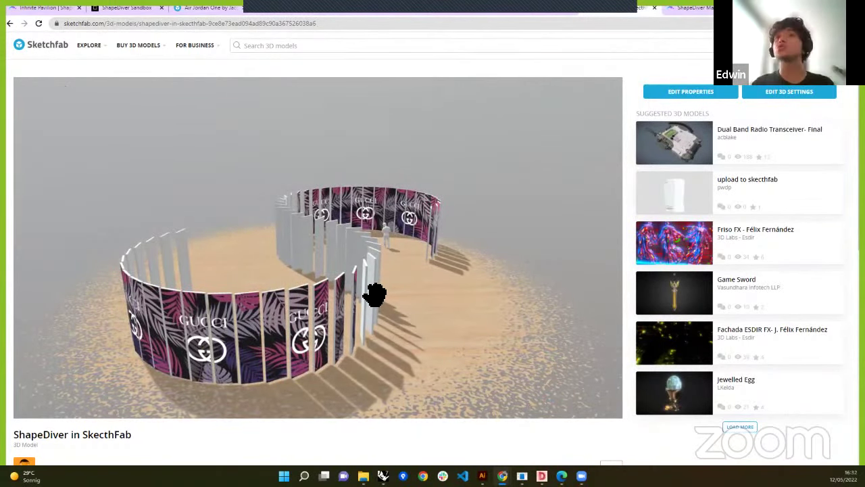
left_click_drag(367, 297, 359, 293)
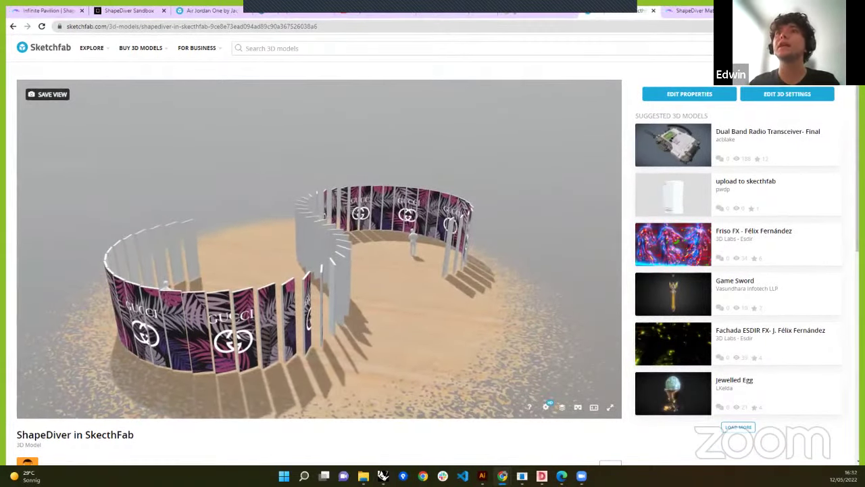
Return to Grasshopper and examine the two Frame and Back Panel Display groups in the definition
key("alt+Tab")
scroll(625, 266, "down", 5)
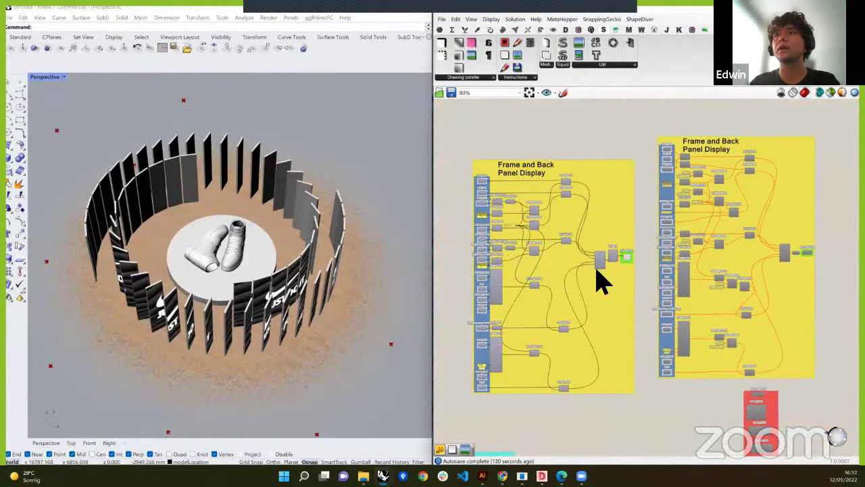
scroll(457, 304, "up", 1)
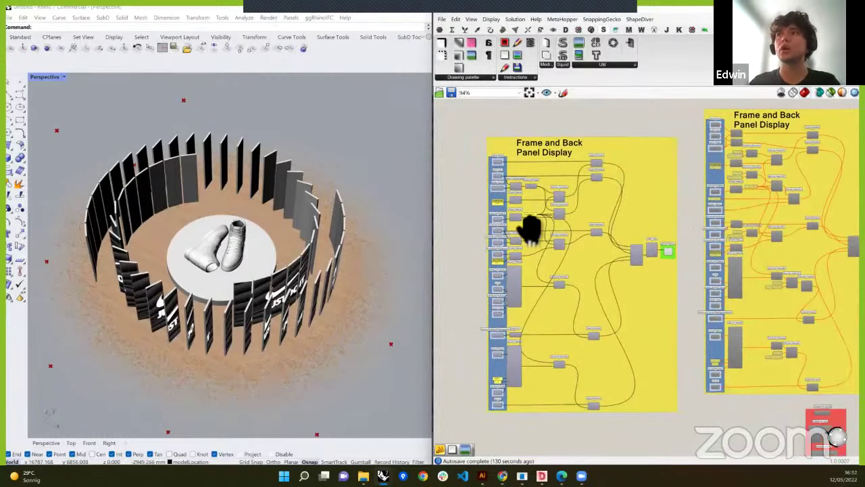
right_click_drag(527, 226, 397, 223)
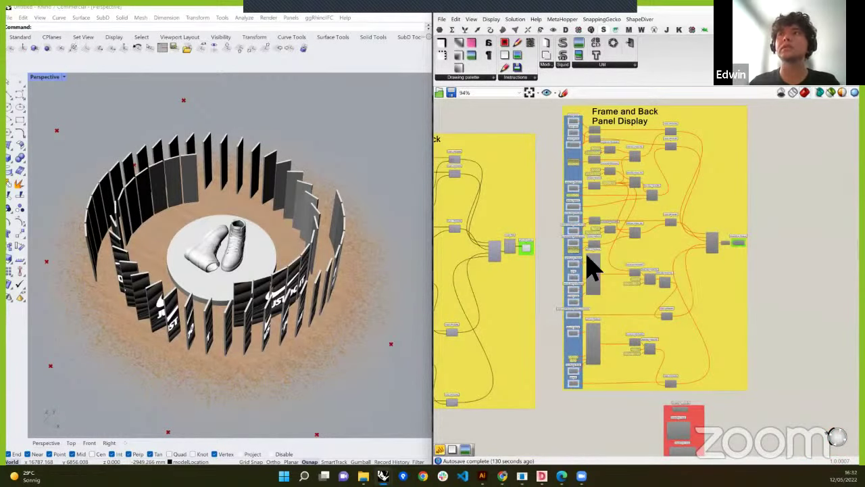
right_click_drag(677, 257, 711, 251)
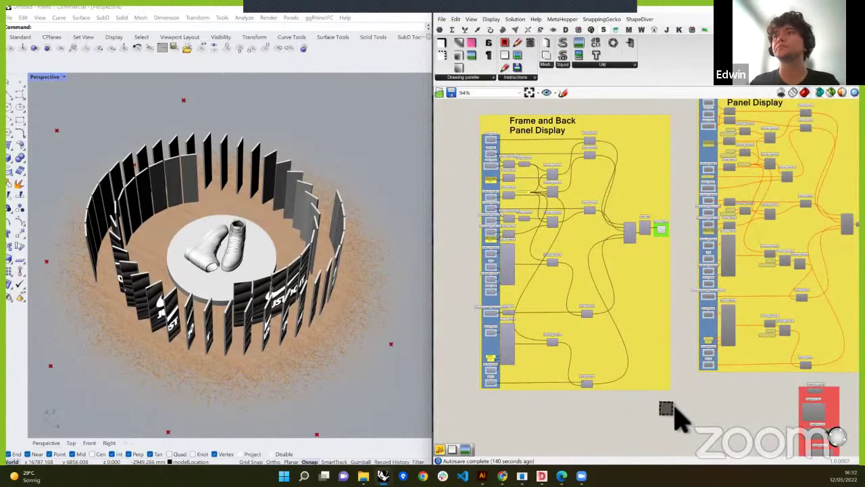
left_click_drag(460, 131, 690, 278)
scroll(689, 277, "down", 5)
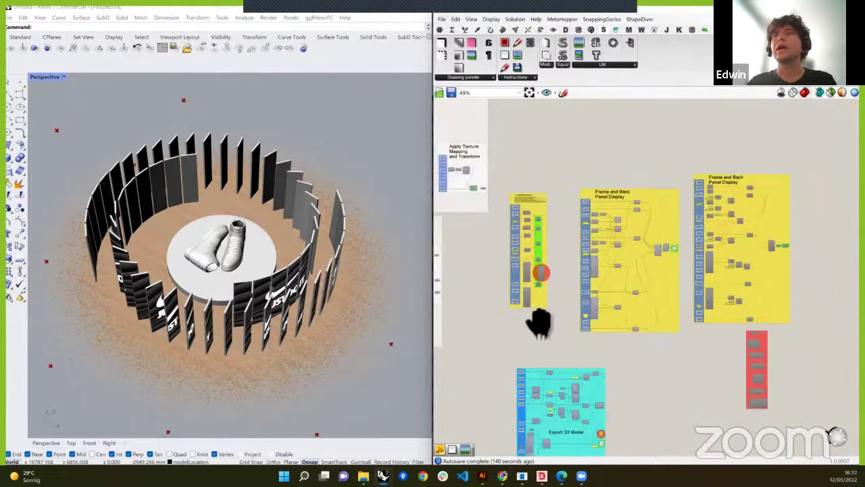
Show the list of ShapeDiver Attributes components, including Add Key-Value Pair
left_click(666, 30)
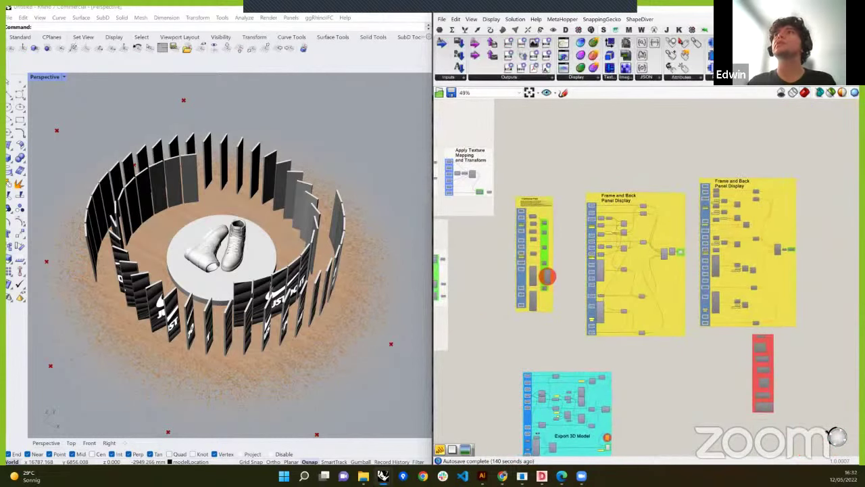
left_click(677, 79)
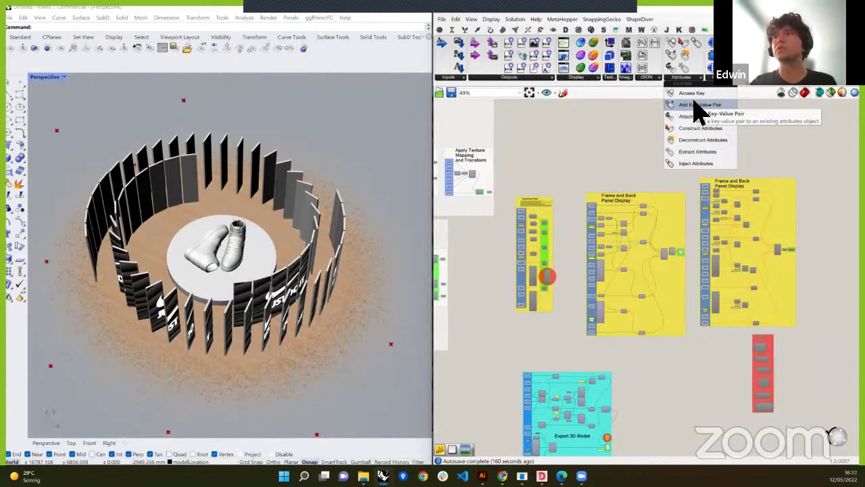
scroll(730, 225, "down", 2)
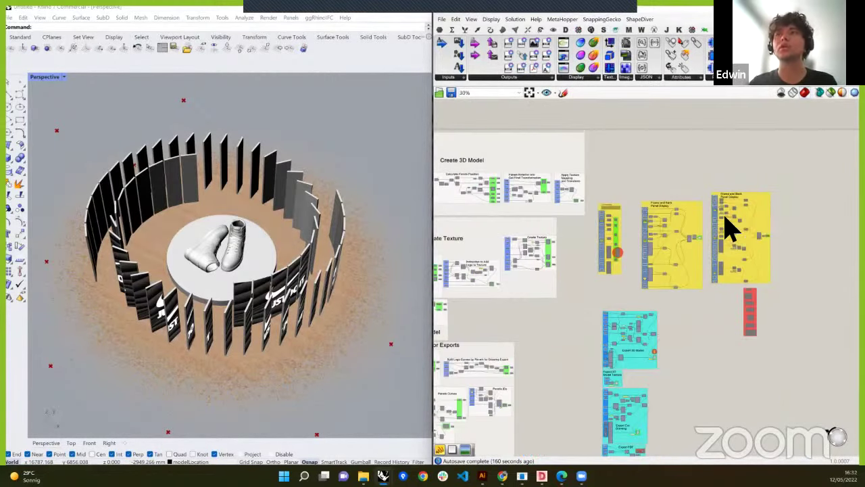
Examine the Create 3D Model, Create Texture, Enhance Model and Prepare for Exports groups with their input parameters
scroll(653, 155, "up", 2)
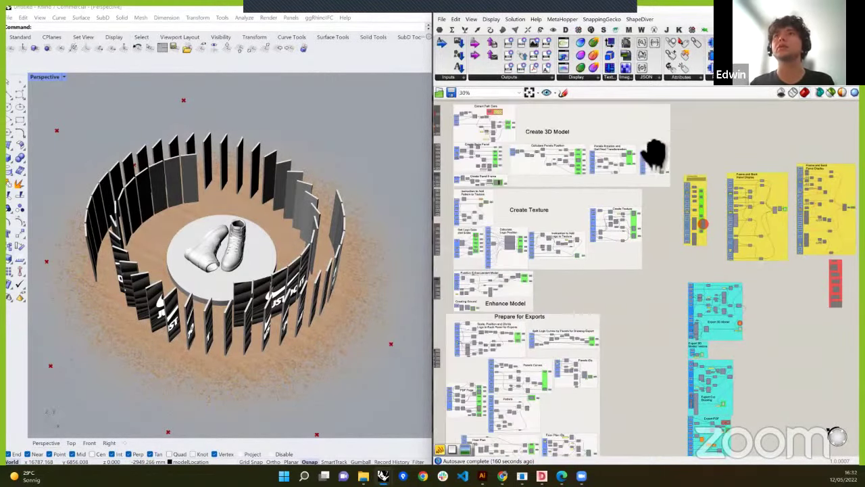
scroll(499, 193, "up", 1)
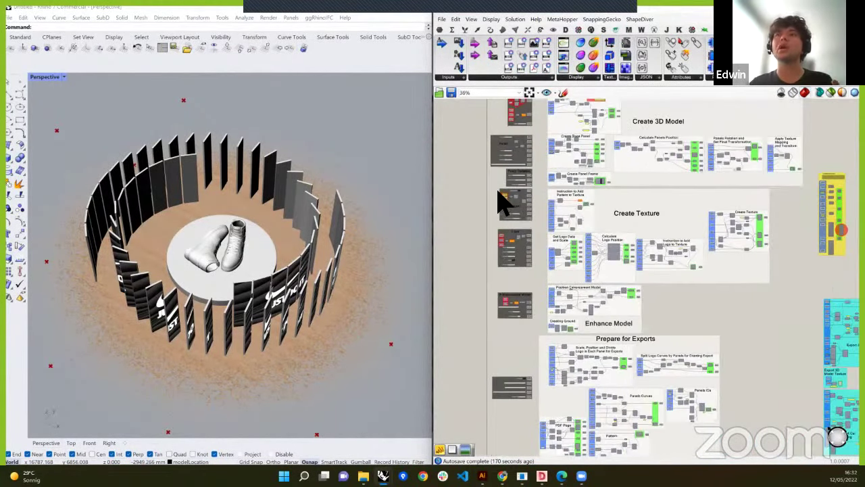
scroll(499, 199, "up", 1)
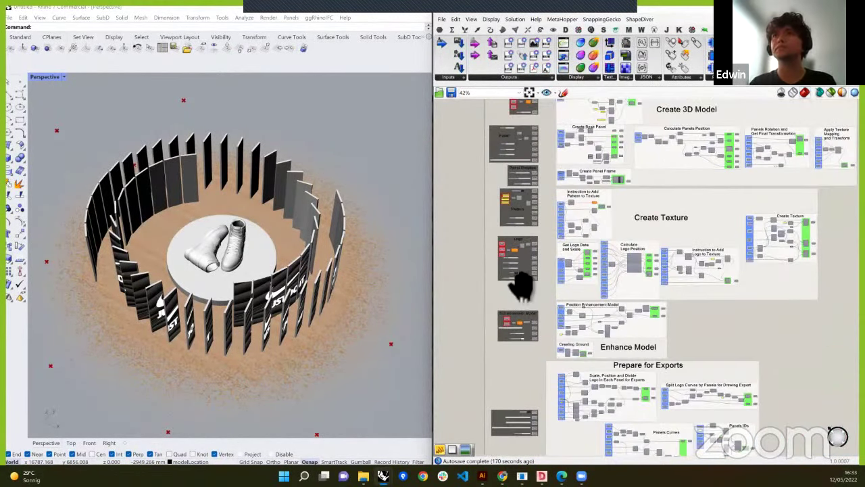
Examine the Path group, checking the objects imported by Import Geometry and the DWG, Illustrator and DXF path examples
scroll(514, 179, "up", 2)
scroll(514, 179, "up", 7)
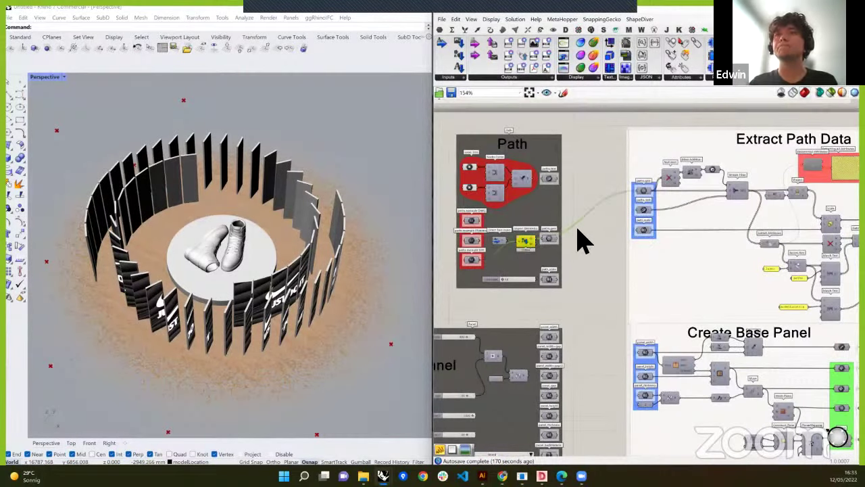
right_click_drag(521, 241, 492, 264)
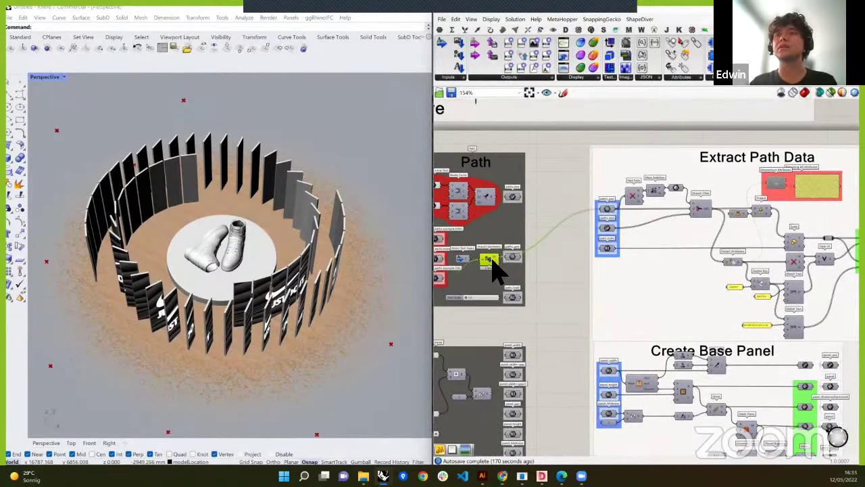
mouse_move(494, 269)
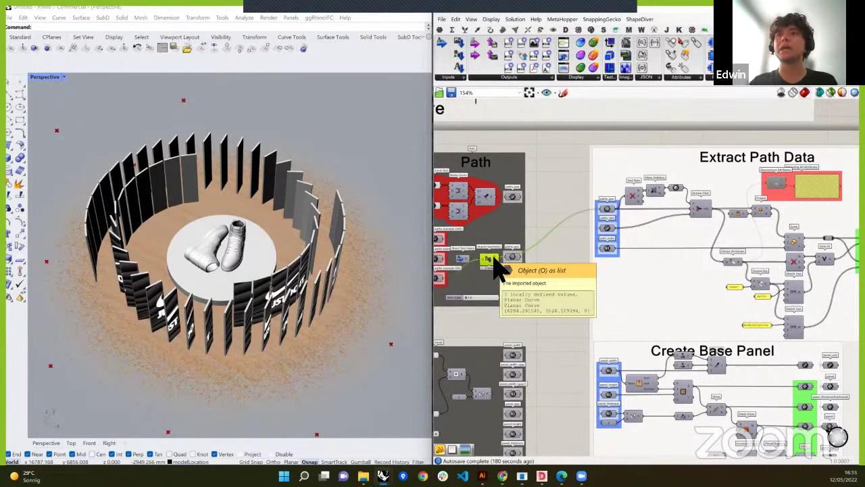
scroll(494, 269, "up", 2)
right_click_drag(614, 232, 738, 199)
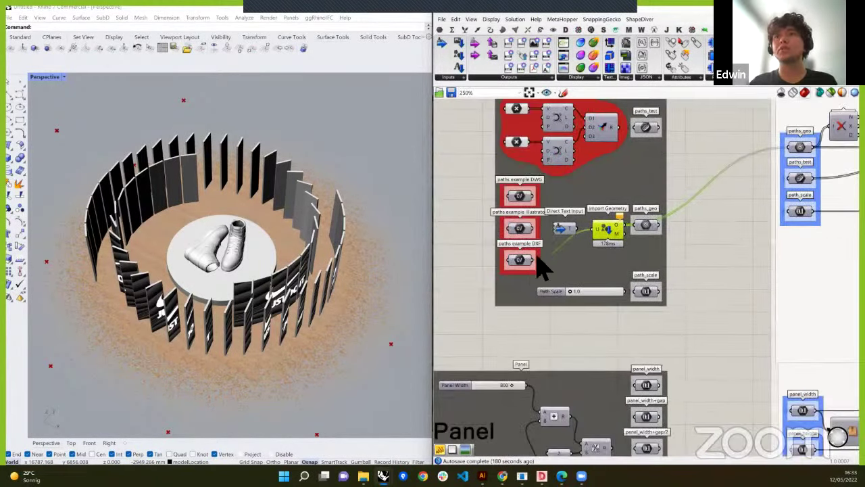
scroll(484, 272, "down", 3)
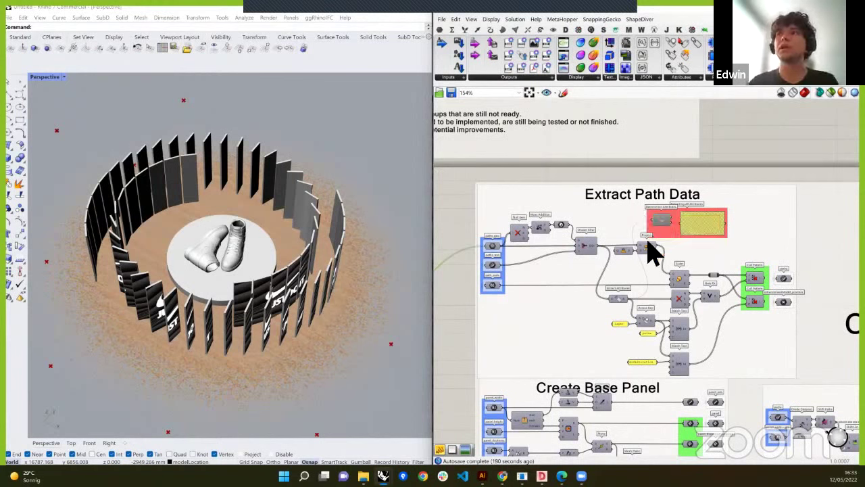
Show Extract Attributes in the ShapeDiver Attributes list, and enable the Deconstruct Attributes component with its Extracting All Attributes panel
left_click(692, 79)
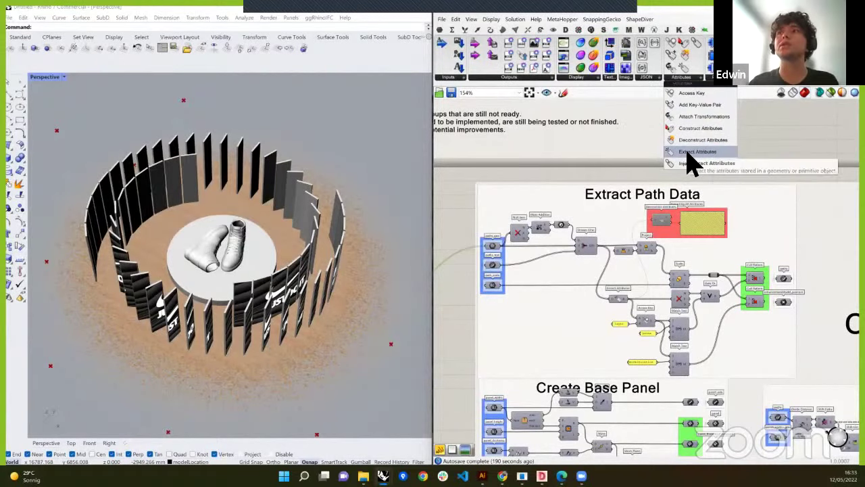
scroll(680, 257, "up", 3)
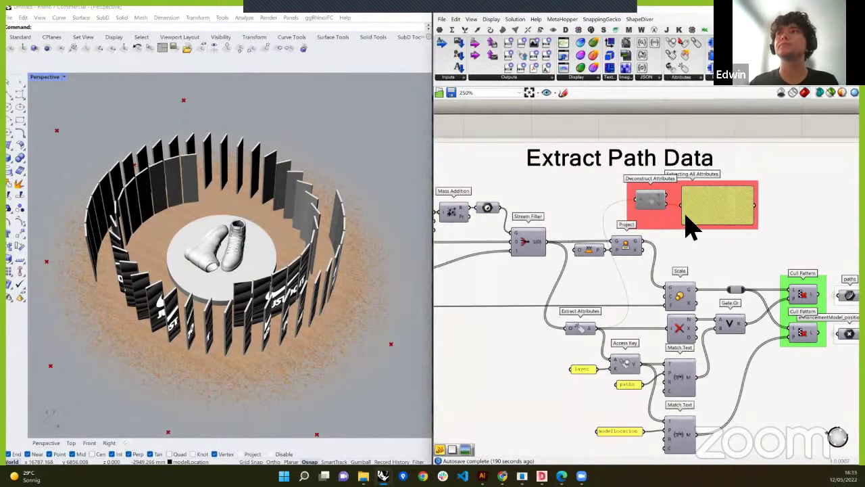
left_click_drag(770, 233, 616, 126)
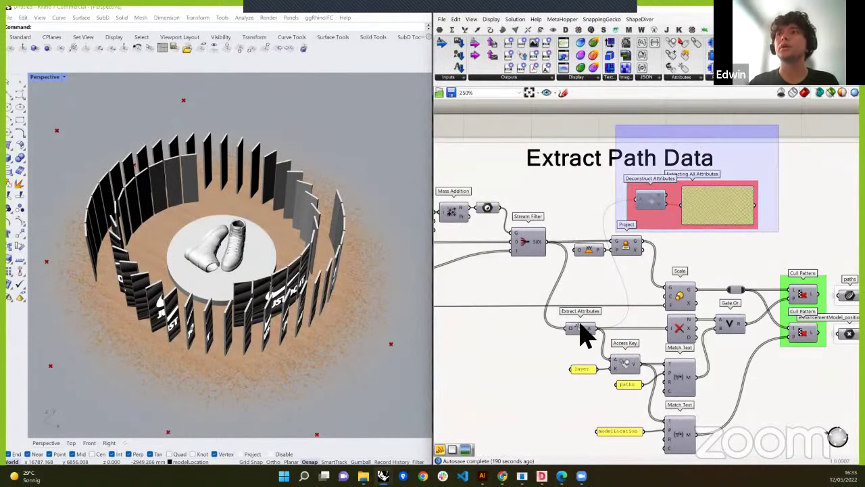
right_click(633, 113)
left_click(652, 142)
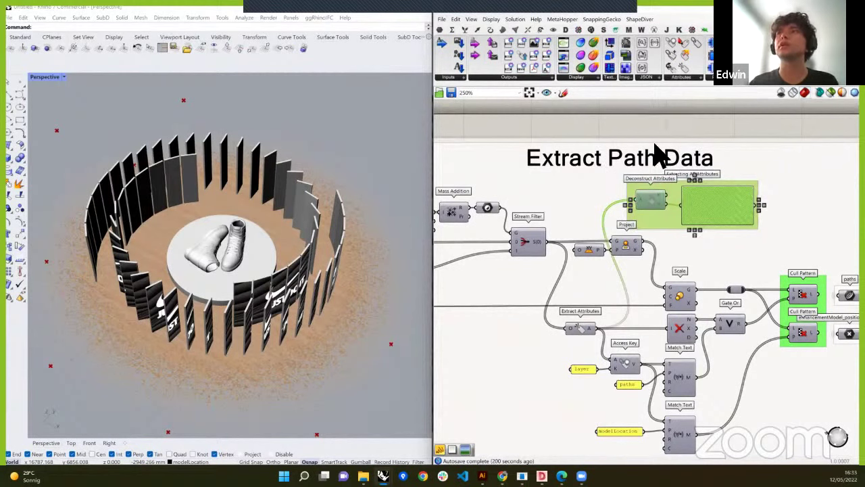
left_click(578, 336)
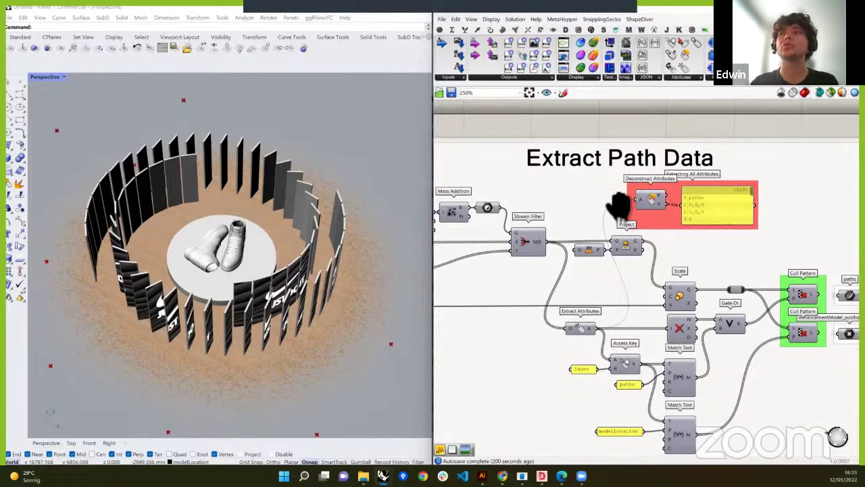
Enlarge and reposition the Extracting All Attributes panel, and preview the attribute keys in it before restoring the values connection
right_click_drag(618, 203, 625, 236)
left_click_drag(630, 282, 635, 306)
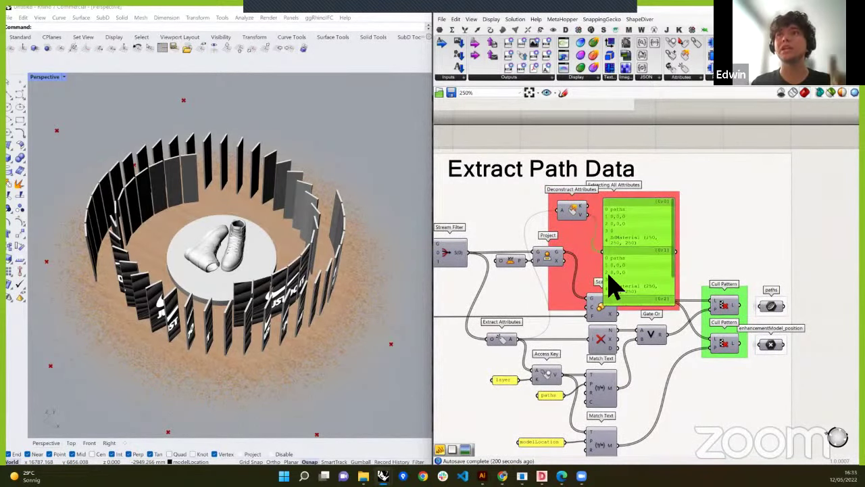
key("ctrl+z")
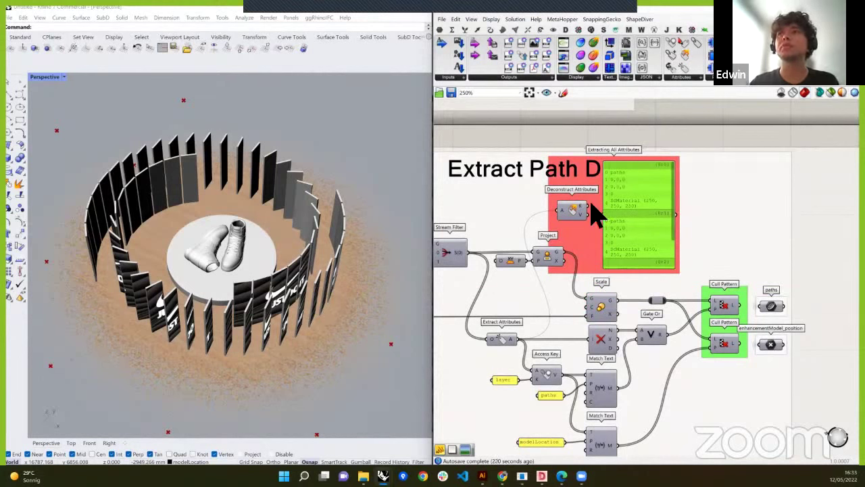
left_click_drag(585, 215, 585, 207)
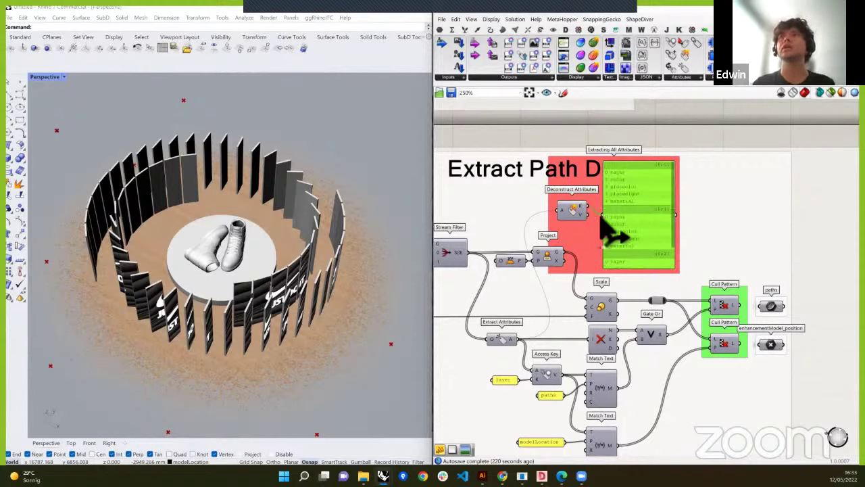
key("ctrl+z")
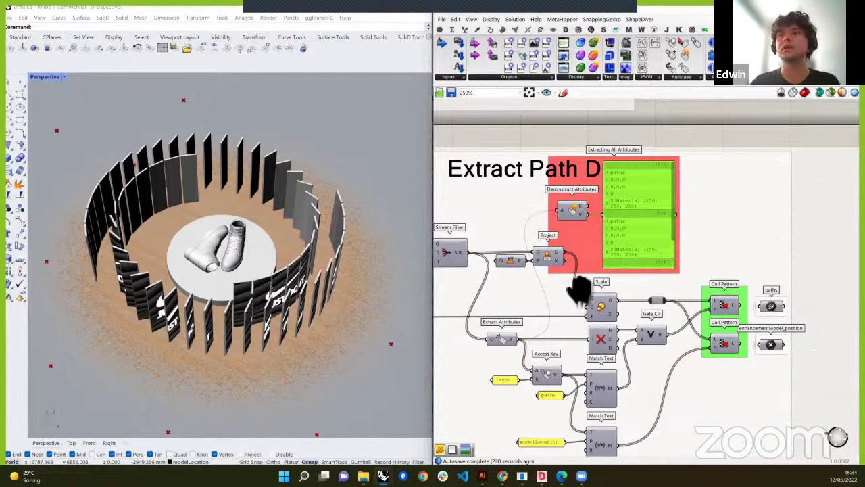
Inspect the values that Access Key returns for the layer key and the Cull Pattern component that filters the modelLocation objects
scroll(583, 332, "down", 3)
scroll(578, 318, "up", 2)
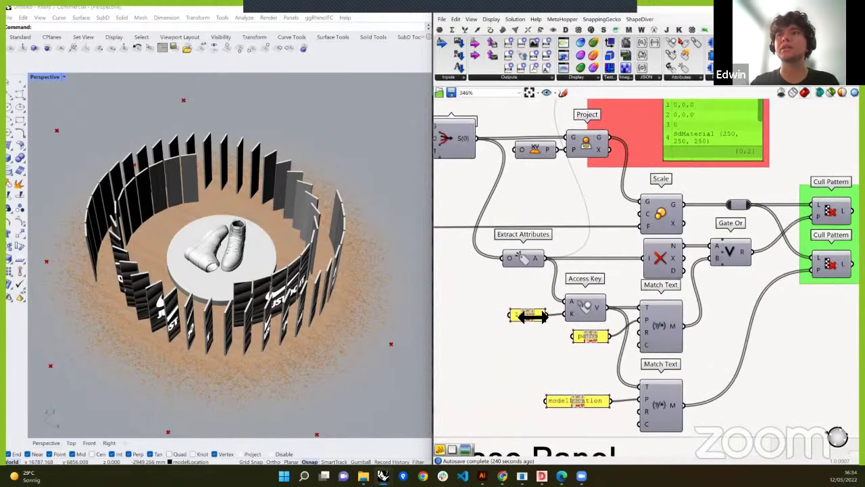
scroll(527, 328, "down", 1)
mouse_move(597, 315)
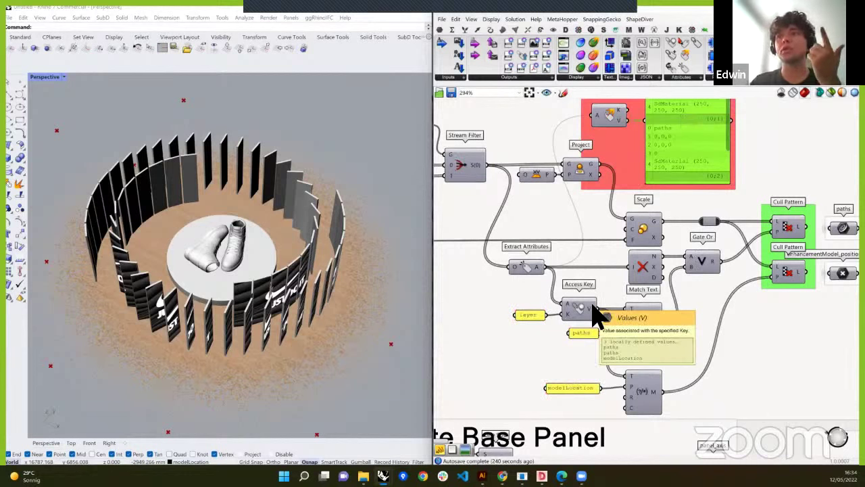
left_click(789, 274)
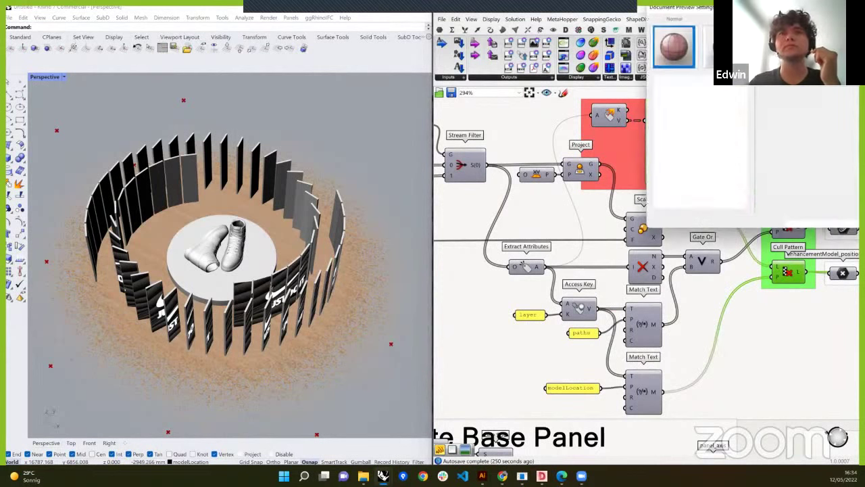
key("Escape")
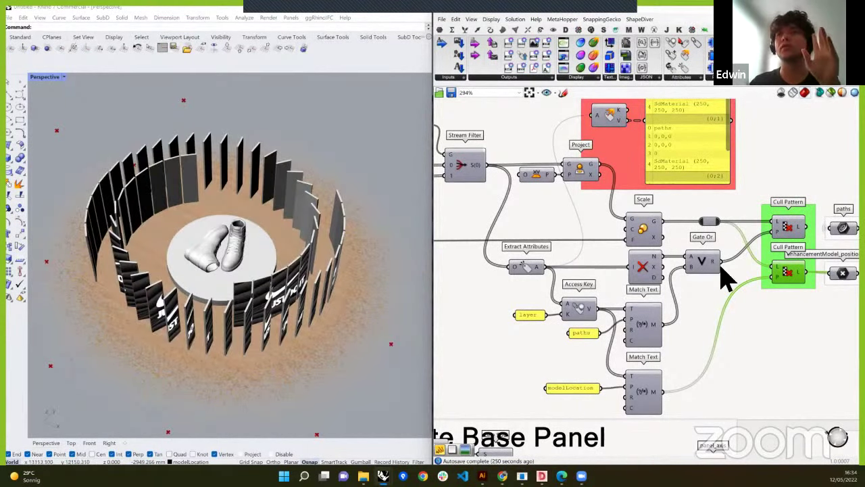
Connect the paths example DWG to Import Geometry in the Path group, replacing the paths example DXF
scroll(723, 277, "down", 2)
scroll(547, 264, "down", 3)
scroll(599, 257, "up", 1)
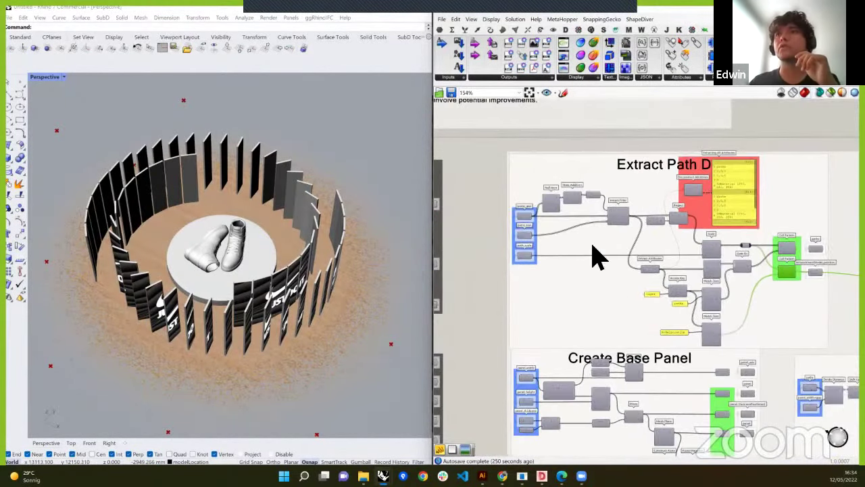
scroll(517, 260, "up", 1)
right_click_drag(485, 256, 522, 271)
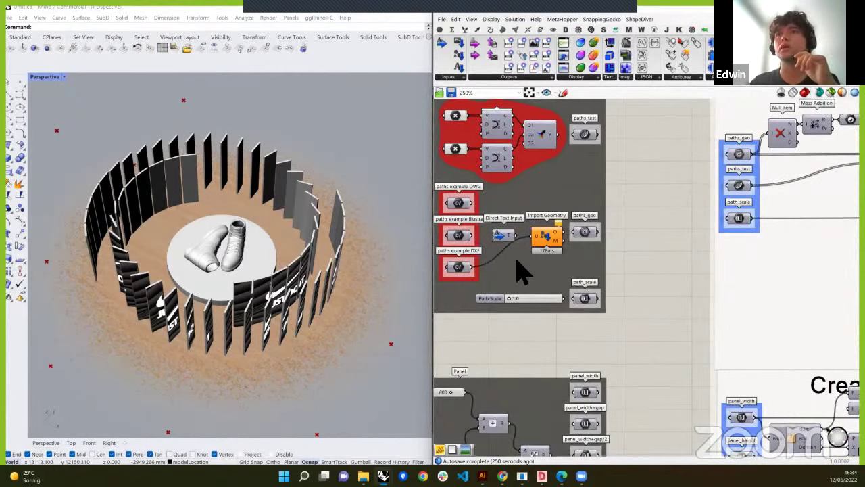
left_click_drag(515, 220, 574, 254)
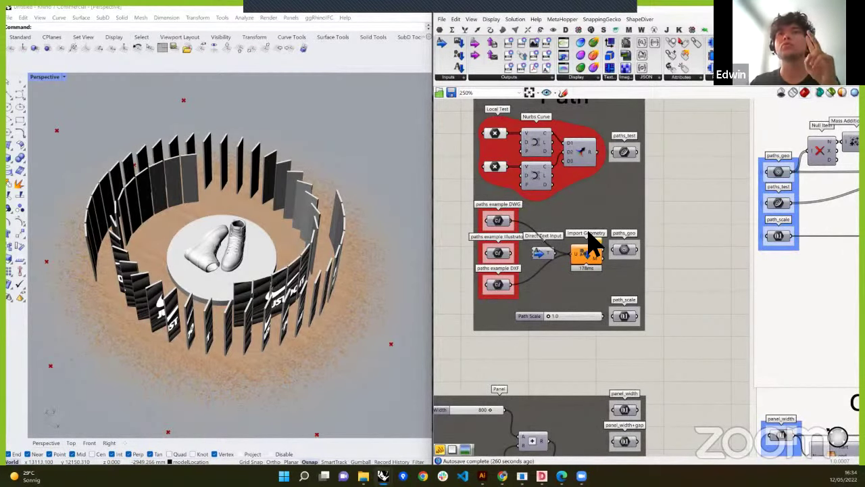
key("super+Down")
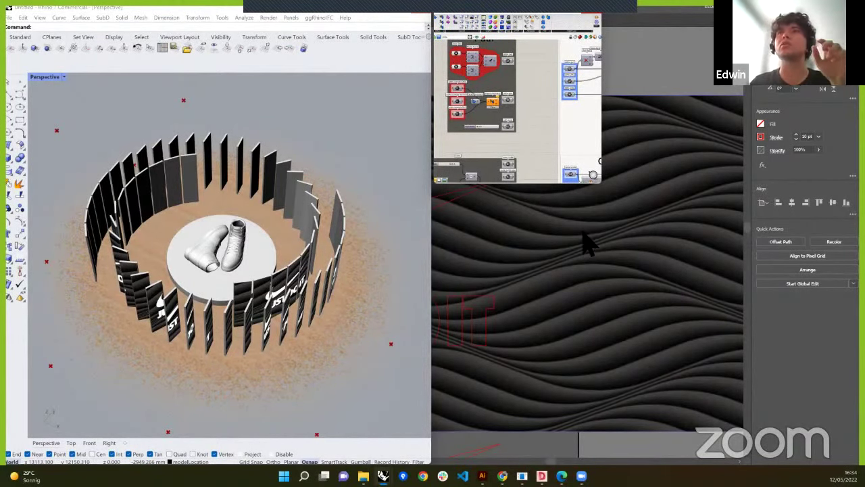
left_click(589, 177)
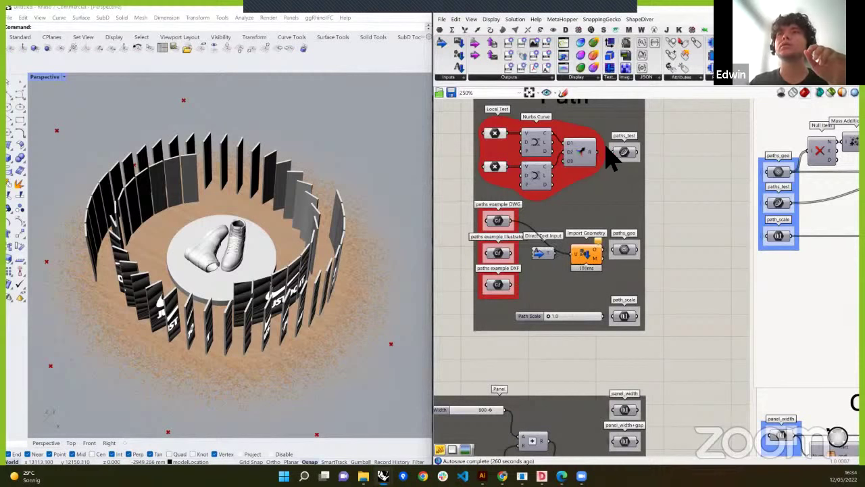
Inspect the regenerated pavilion along its new path in the Perspective viewport
scroll(612, 148, "down", 4)
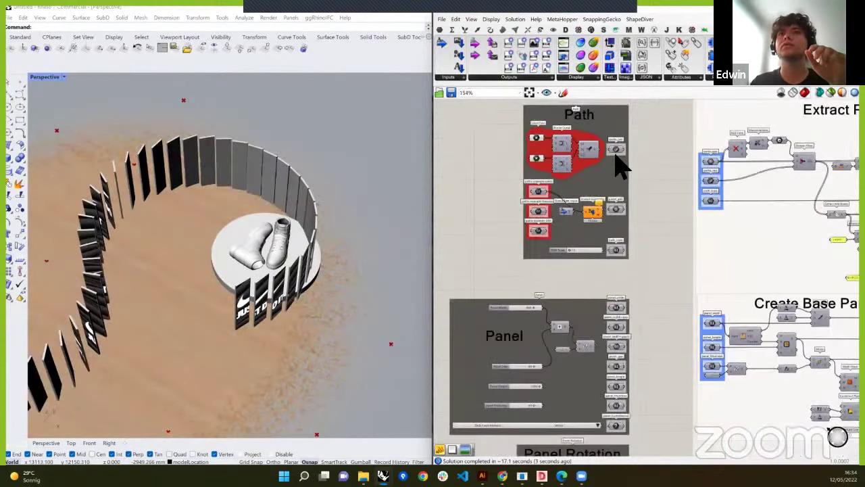
scroll(612, 223, "down", 3)
scroll(615, 432, "up", 6)
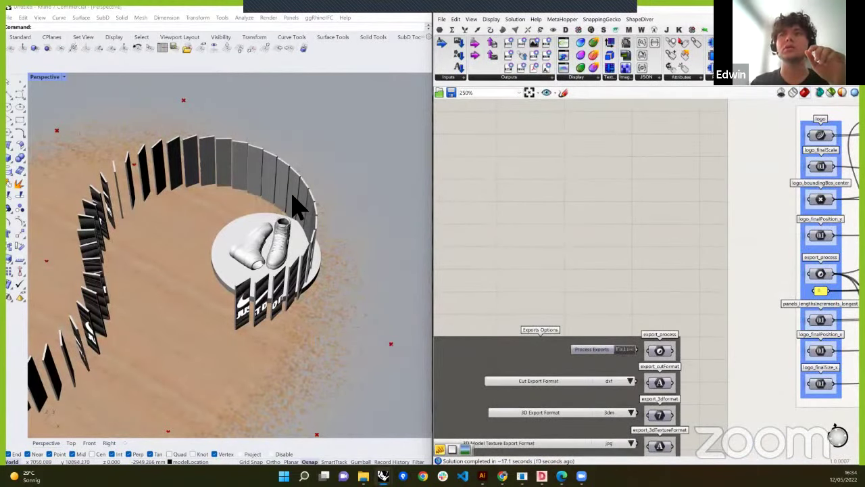
right_click_drag(296, 206, 358, 273)
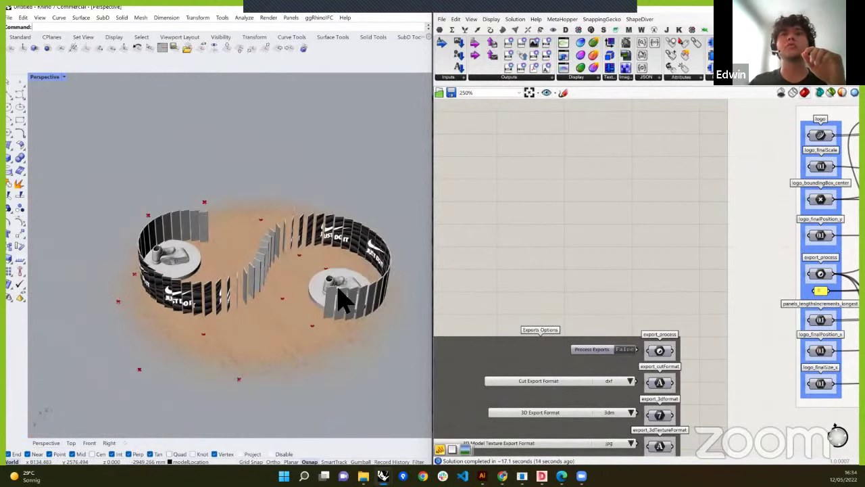
scroll(579, 331, "down", 5)
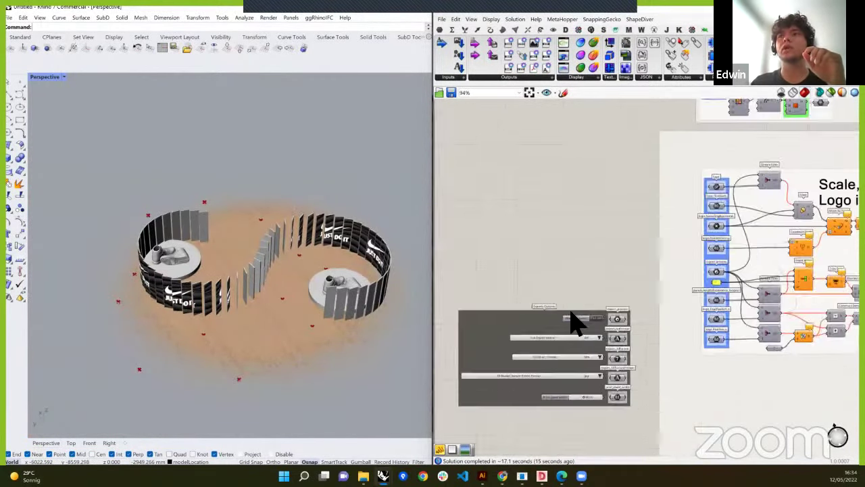
Connect the person example SketchUp to Import Geometry in the Enhancement Model group, replacing the Nike Product FBX
scroll(574, 323, "down", 6)
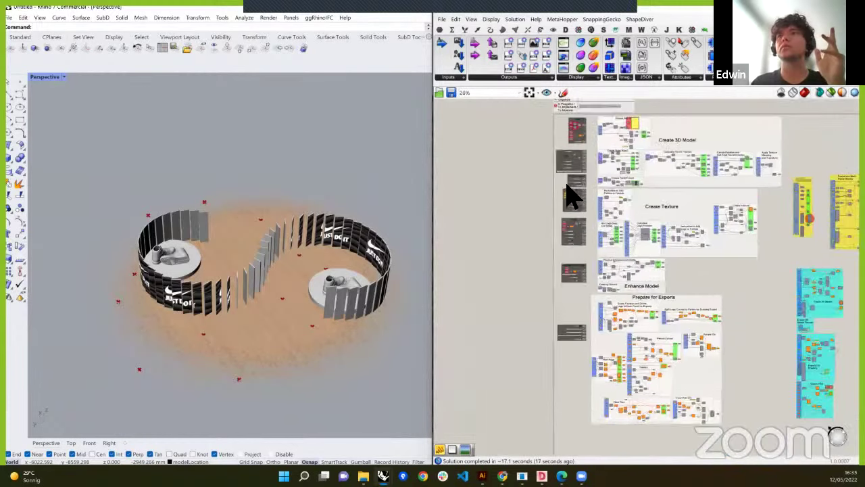
scroll(568, 196, "up", 9)
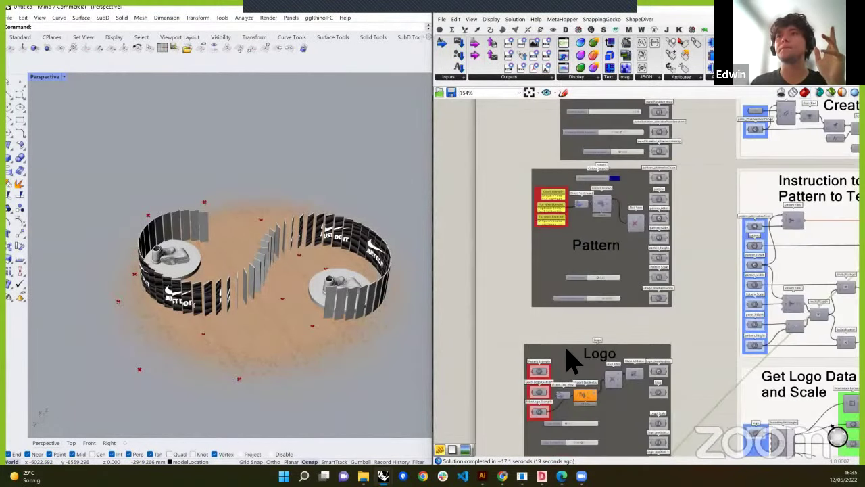
scroll(555, 236, "down", 1)
scroll(548, 405, "down", 3)
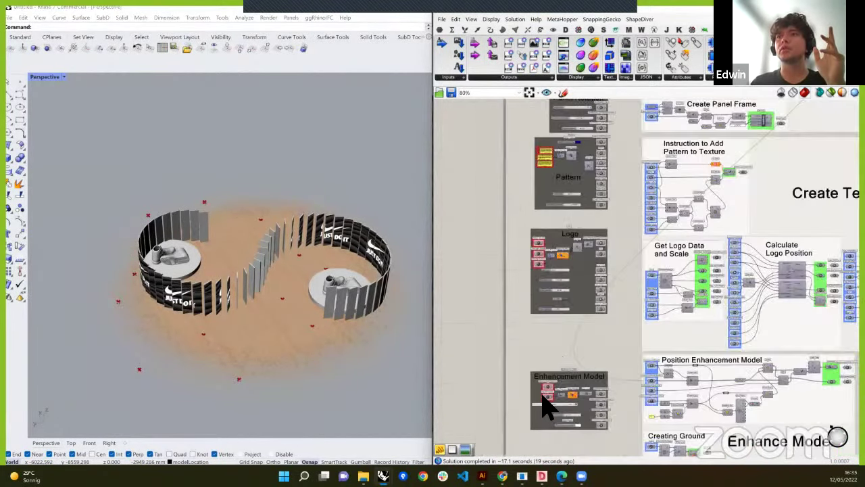
scroll(547, 405, "up", 6)
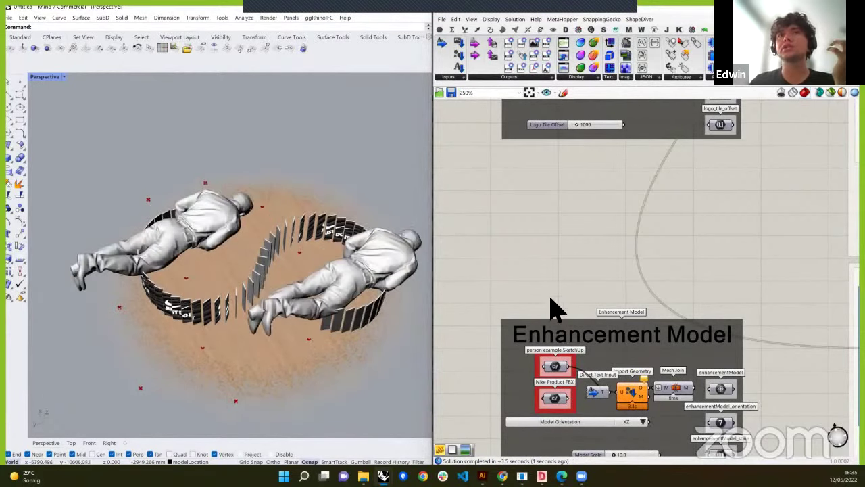
Set the enhancement model's orientation to XY and its Model Scale to 1.0
scroll(564, 309, "down", 2)
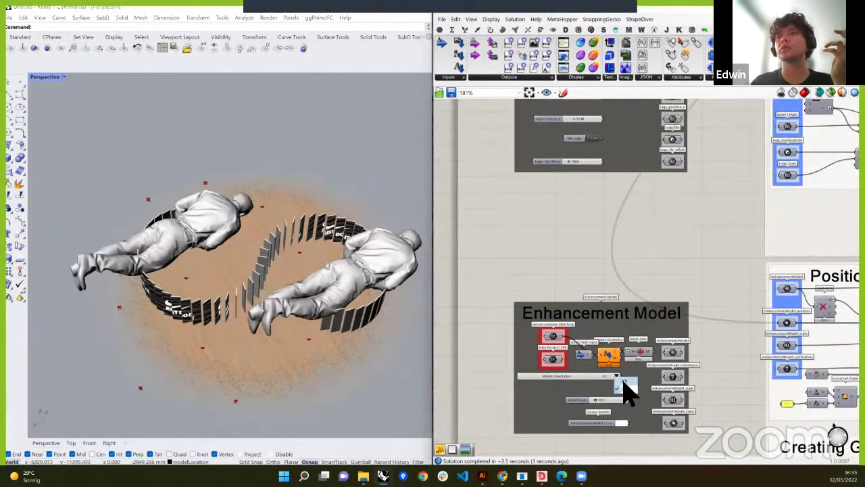
left_click(614, 399)
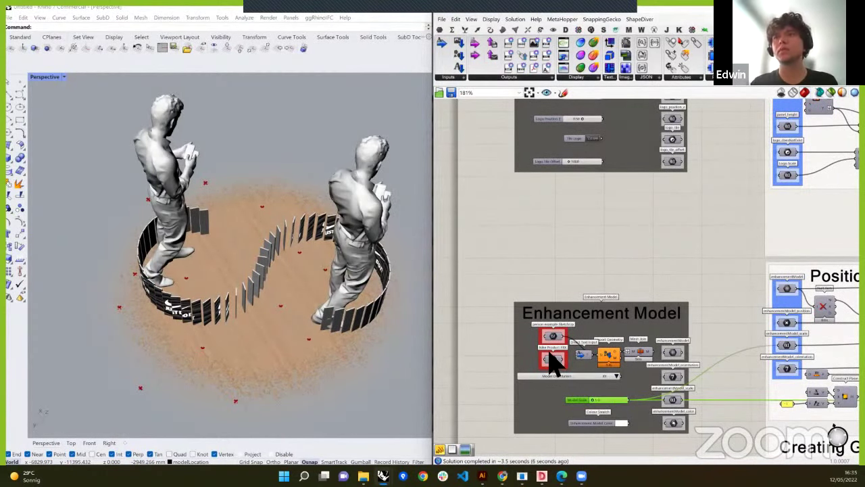
scroll(555, 378, "down", 8)
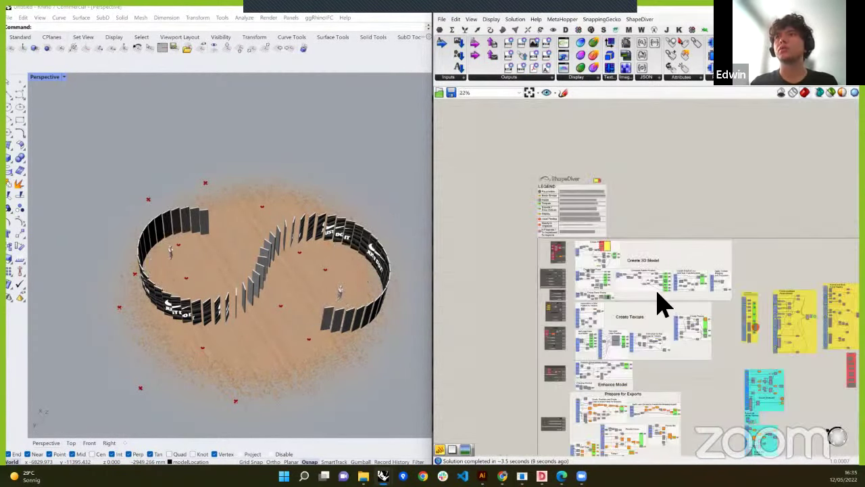
scroll(579, 296, "up", 10)
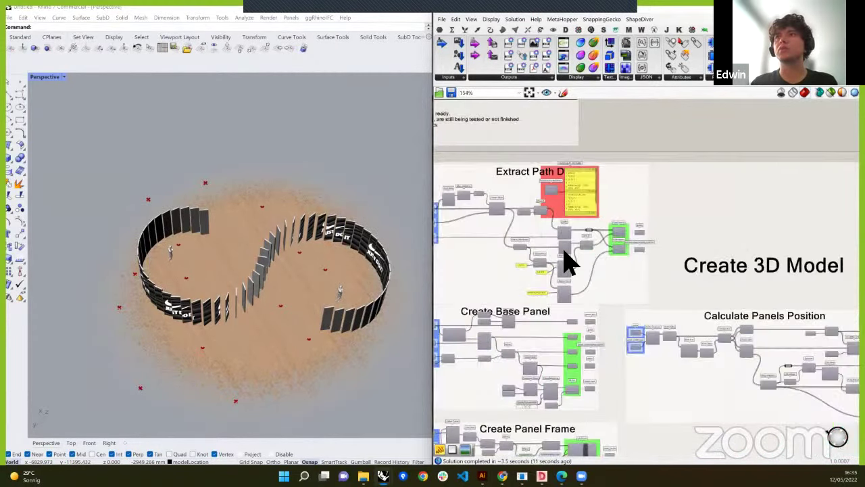
Inspect the Cull Pattern components feeding paths and enhancementModel_position in the Extract Path group, previewing only the selected component
scroll(567, 260, "up", 3)
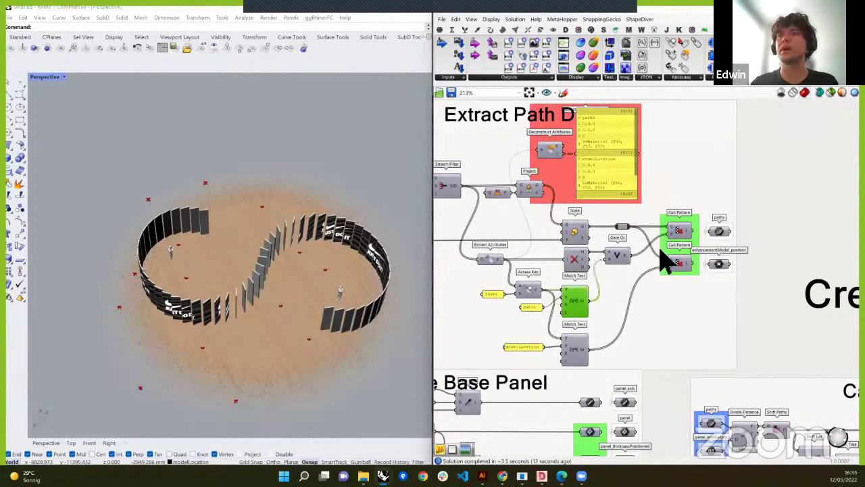
left_click(678, 233)
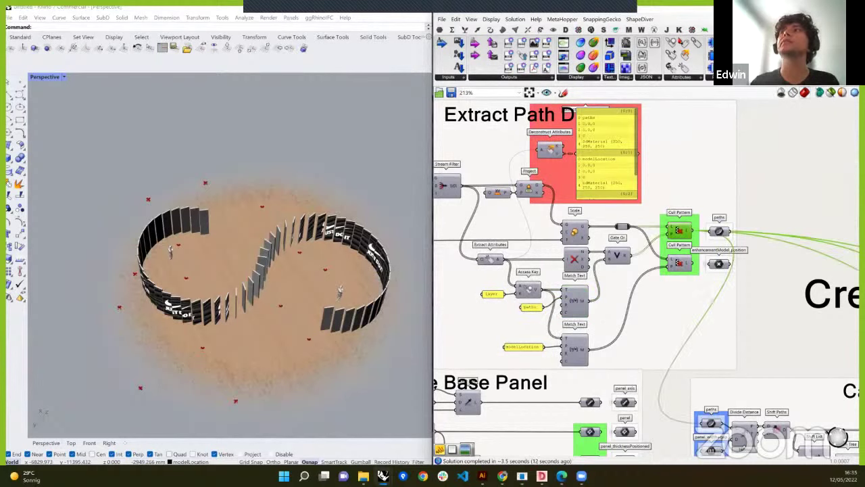
left_click(683, 265)
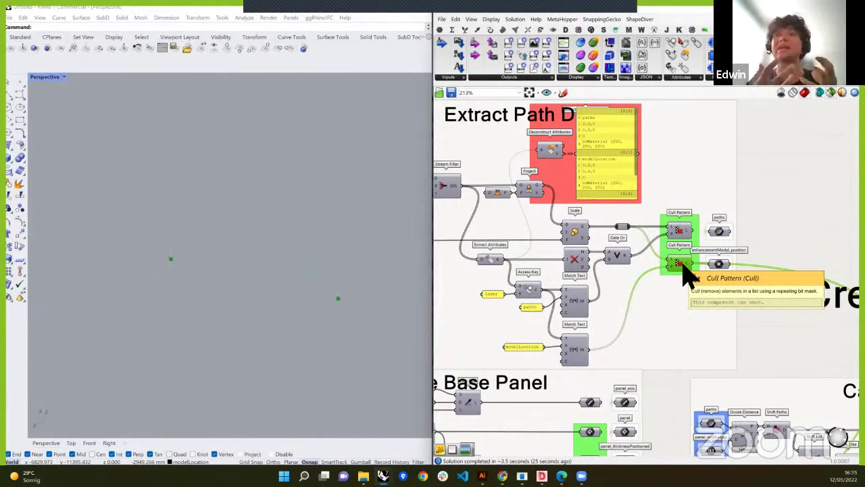
Review the available ShapeDiver attribute components and examine how Deconstruct Attributes and Extract Attributes are used in the Extract Path group
left_click(682, 77)
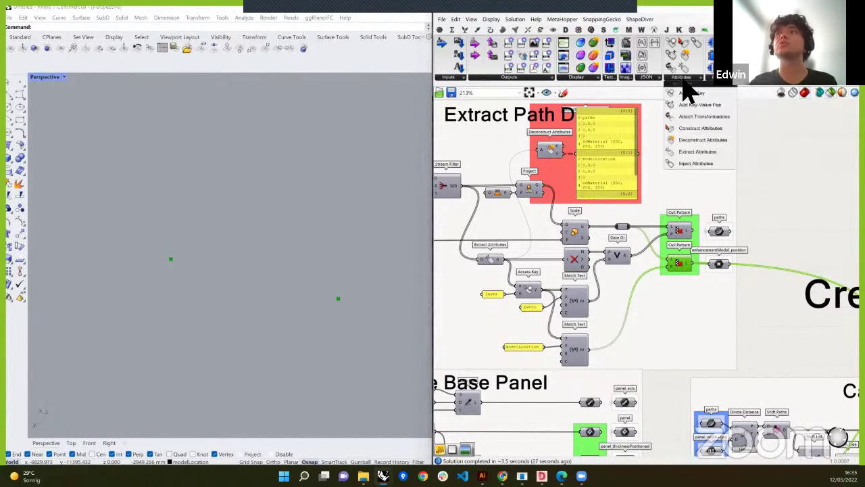
left_click(573, 299)
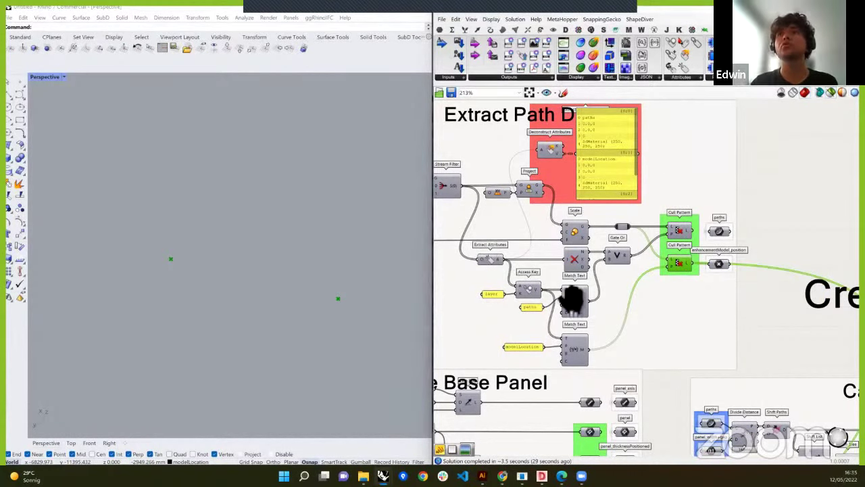
right_click_drag(517, 299, 541, 325)
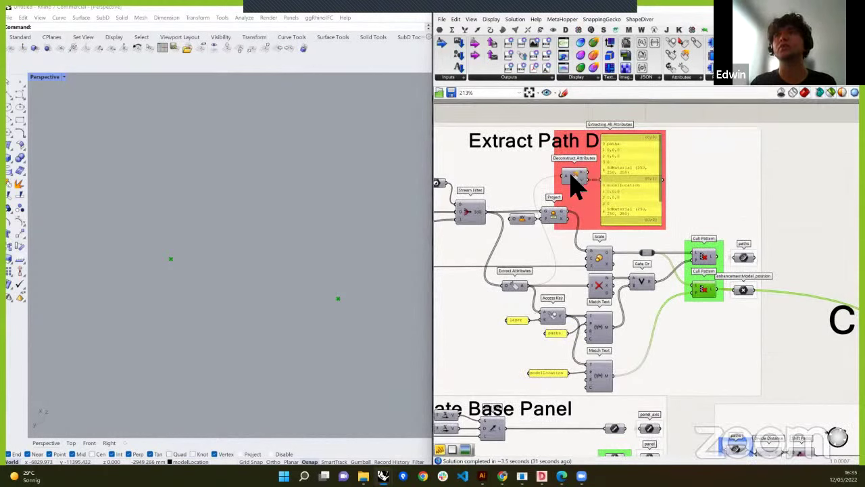
right_click_drag(667, 196, 691, 194)
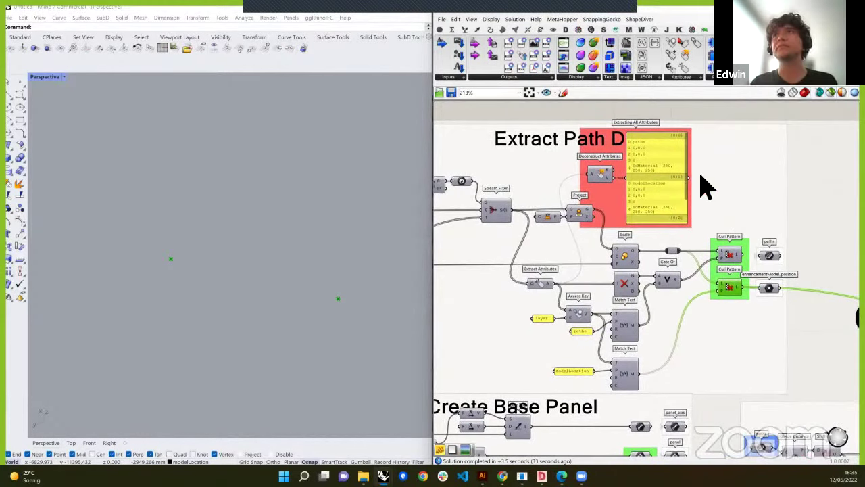
Select the Extracting All Attributes group in the Extract Path section and disable its components
scroll(707, 184, "down", 3)
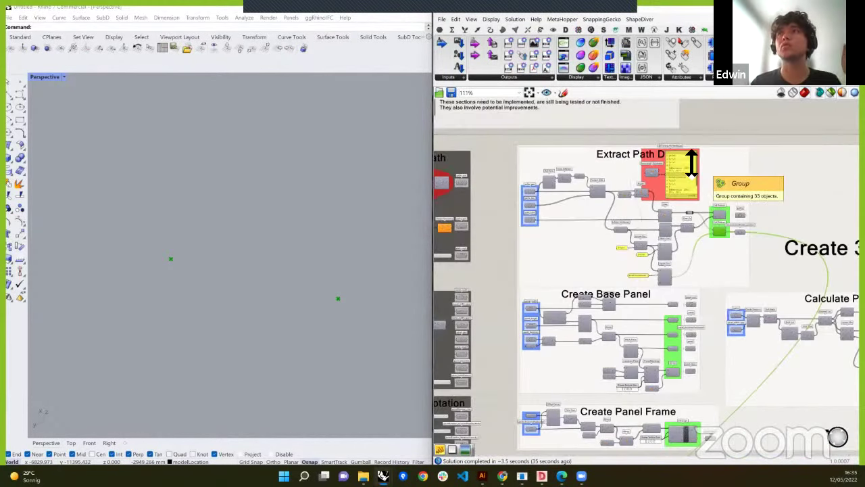
left_click_drag(635, 141, 715, 216)
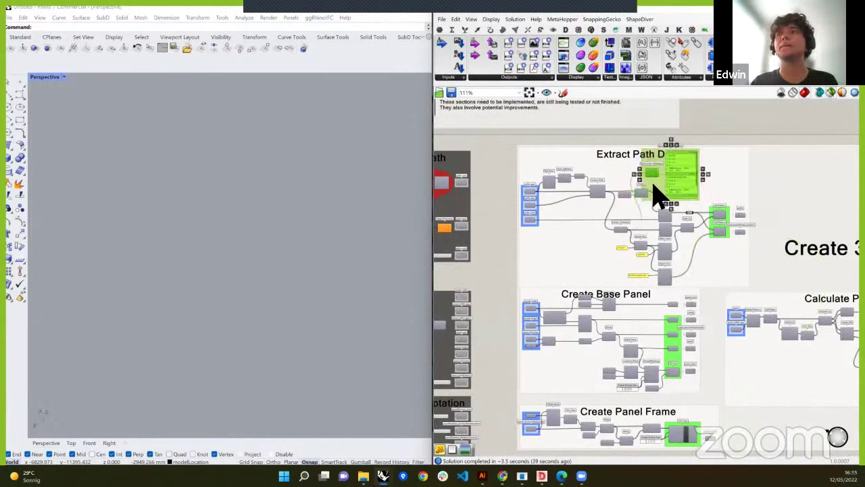
right_click(654, 186)
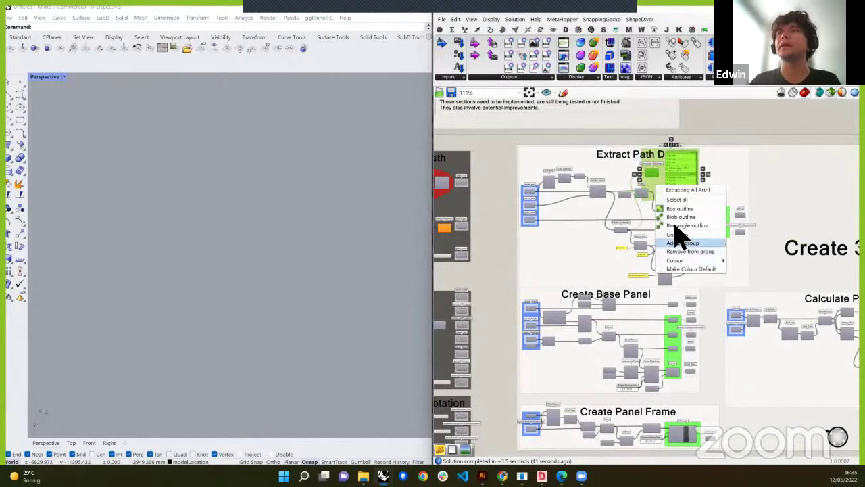
left_click(658, 139)
middle_click(661, 139)
scroll(697, 142, "up", 5)
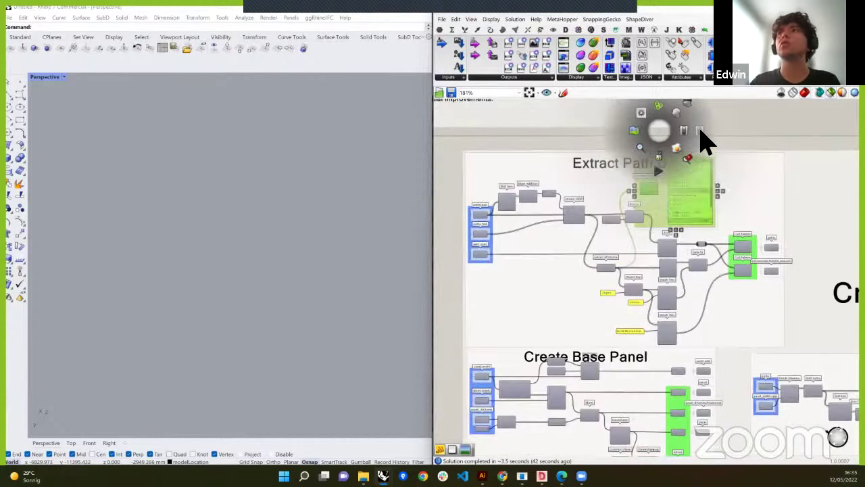
Restore the full model preview and connect the paths example DXF to Import Geometry in the Path group, replacing the paths example DWG
scroll(448, 193, "down", 10)
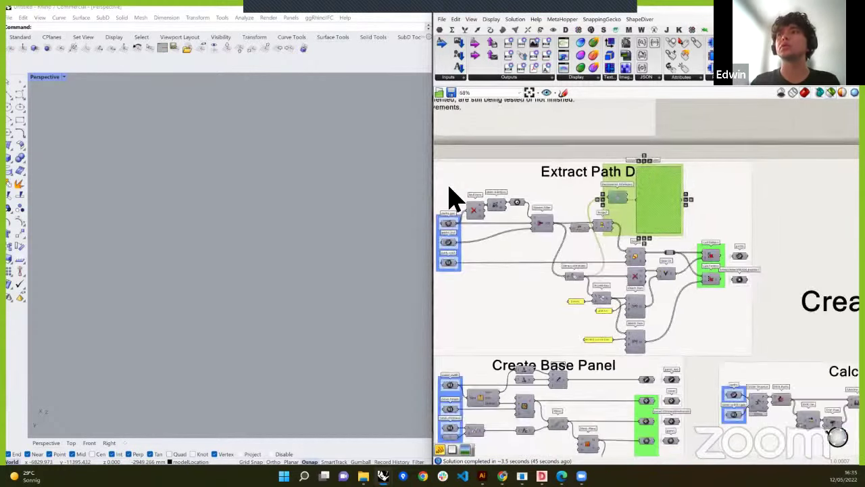
right_click_drag(615, 311, 589, 211)
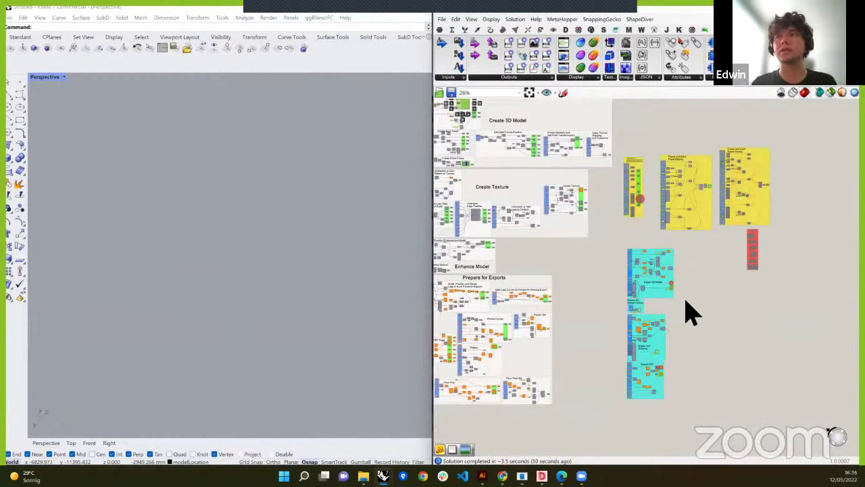
right_click_drag(683, 307, 642, 260)
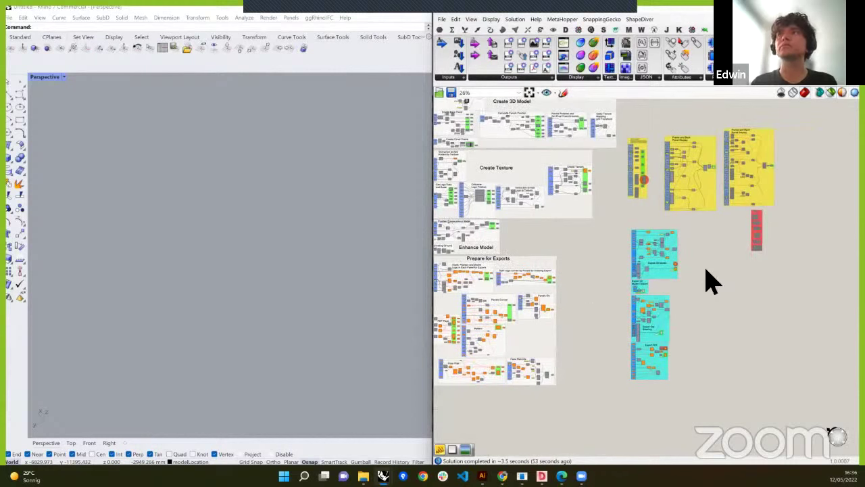
right_click_drag(709, 282, 739, 362)
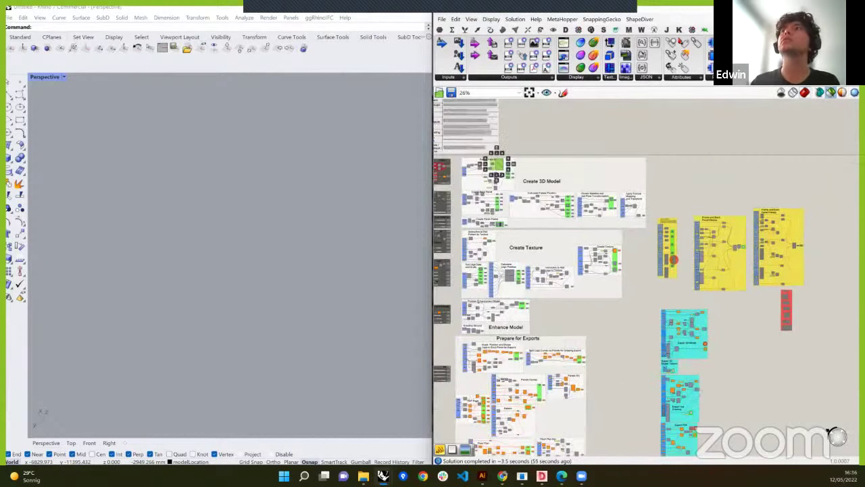
scroll(519, 148, "up", 5)
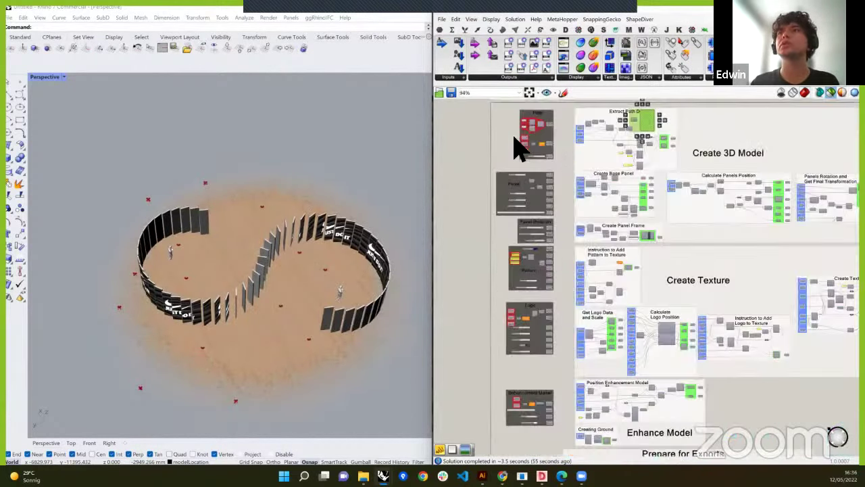
scroll(515, 138, "up", 5)
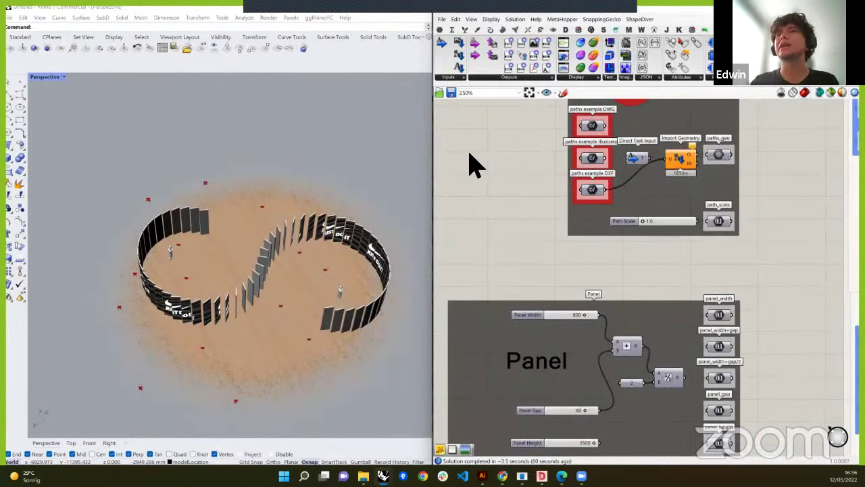
scroll(474, 167, "down", 5)
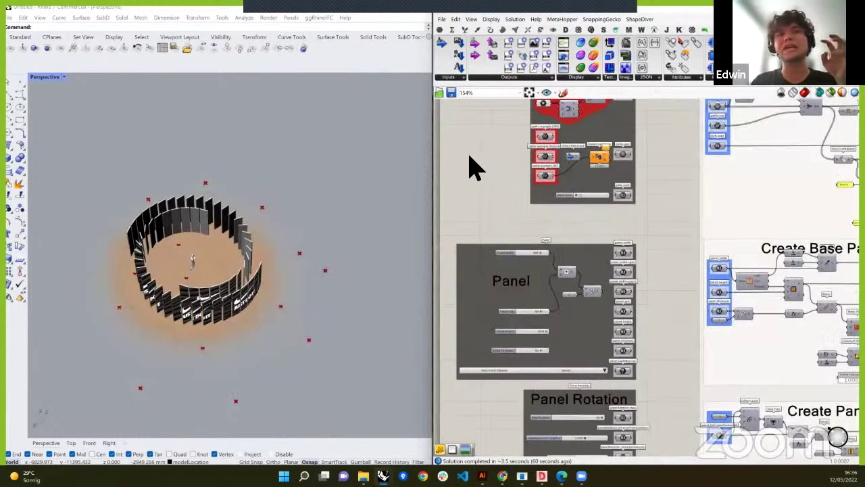
Locate the Export 3D Model group and preview its panel_frame input and the transformed panel frames on their own
scroll(473, 177, "down", 5)
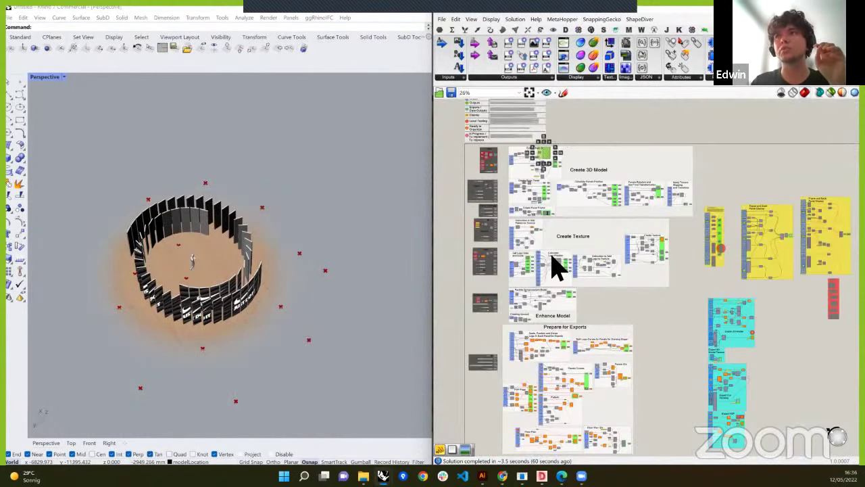
scroll(544, 311, "up", 10)
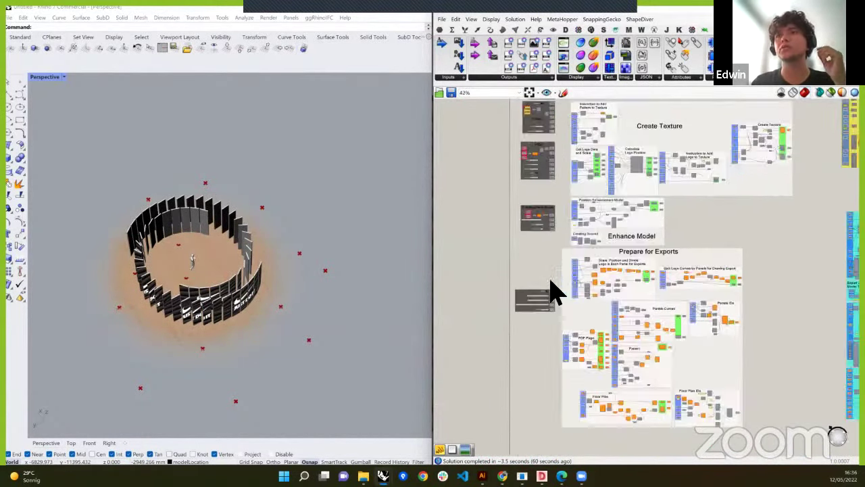
scroll(547, 297, "down", 1)
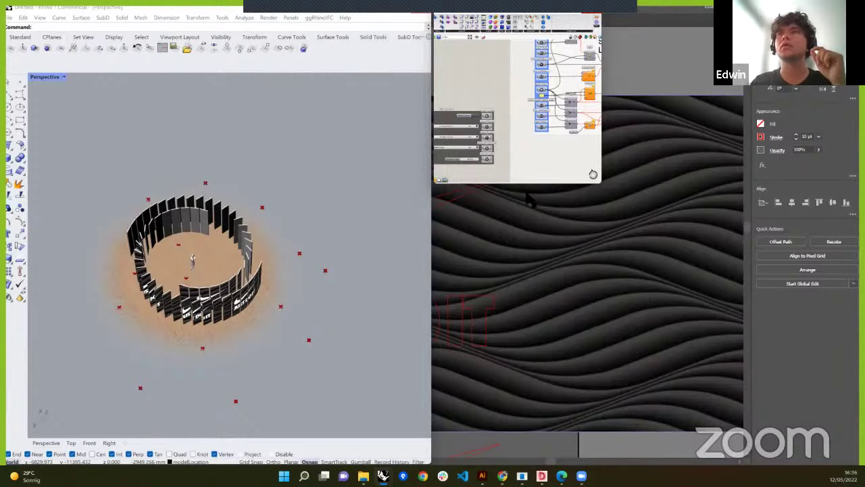
left_click(522, 173)
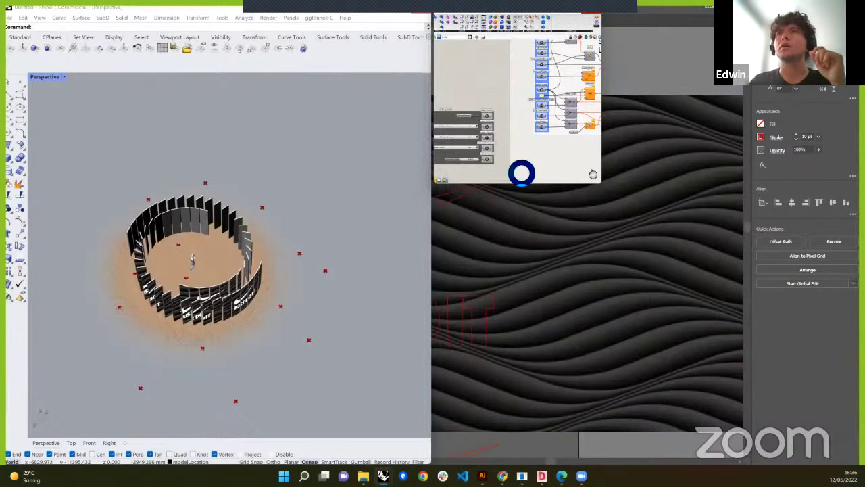
scroll(492, 227, "down", 3)
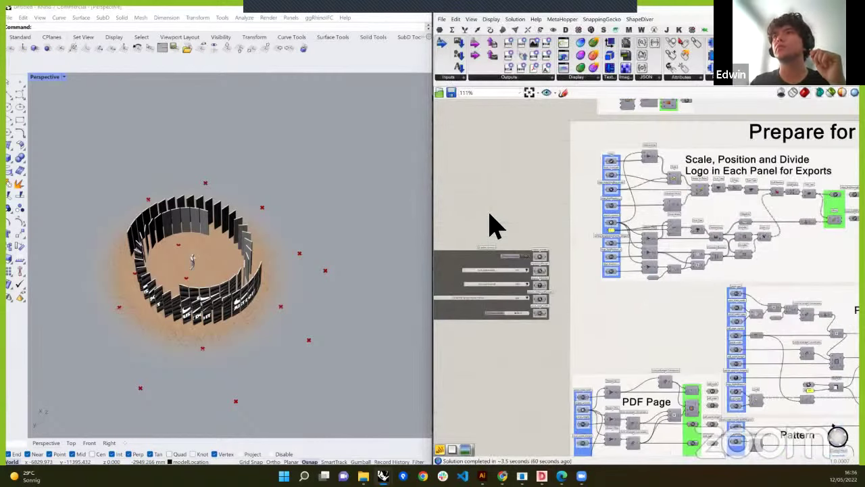
scroll(492, 227, "down", 5)
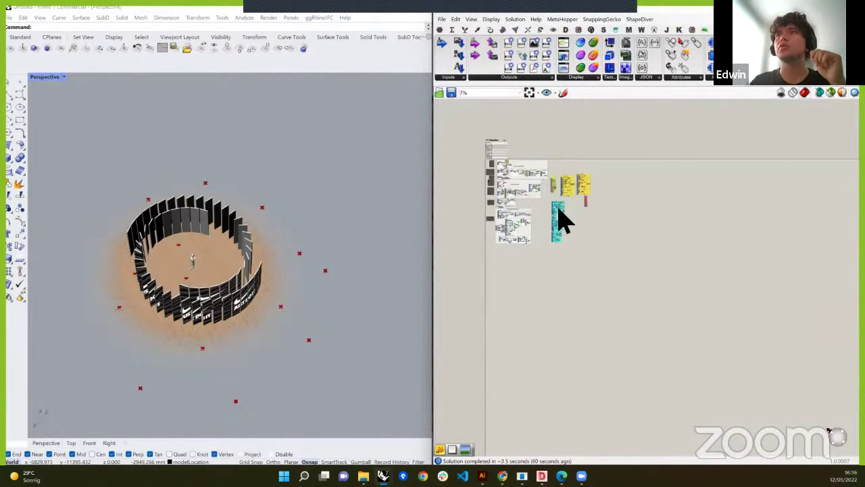
scroll(560, 220, "up", 10)
right_click_drag(575, 251, 633, 319)
scroll(583, 180, "up", 3)
right_click_drag(571, 183, 644, 197)
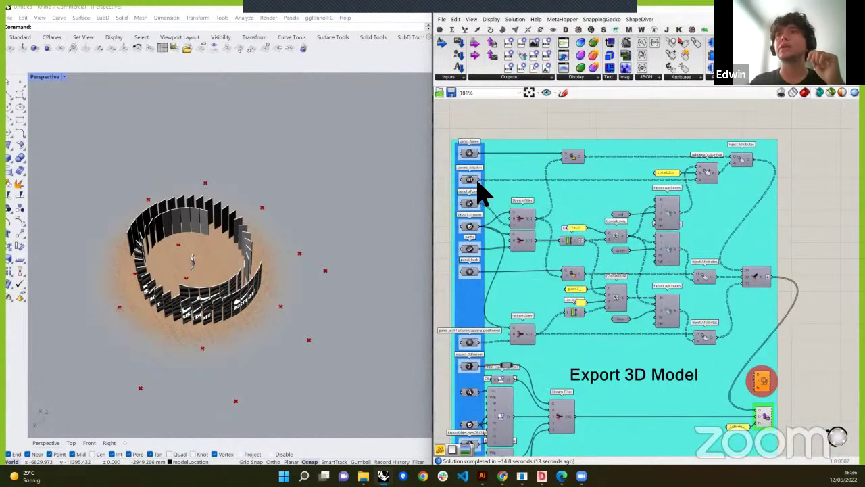
scroll(473, 169, "up", 1)
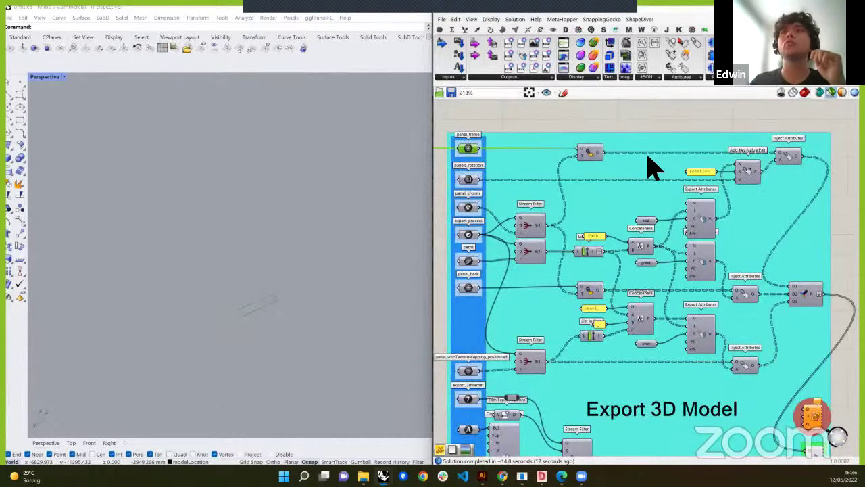
left_click(589, 153)
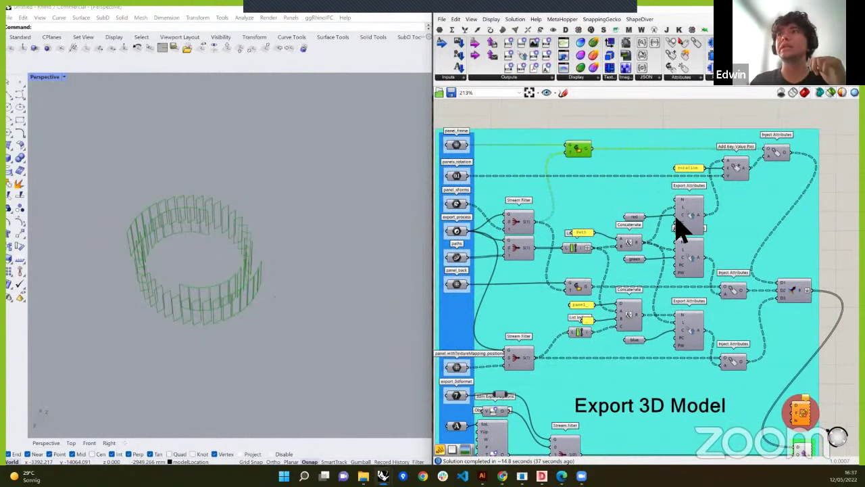
Review the ShapeDiver output components and examine the inputs of Export Attributes and Add Key-Value Pair in the Export 3D Model group
left_click(534, 77)
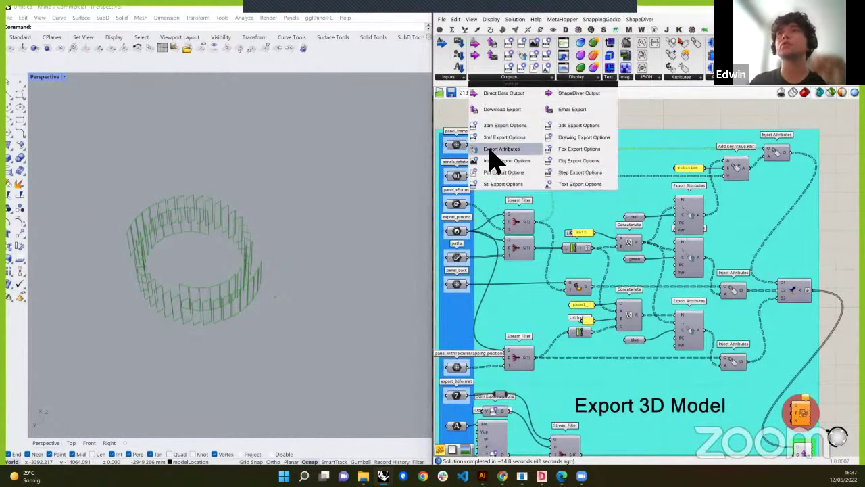
left_click(681, 132)
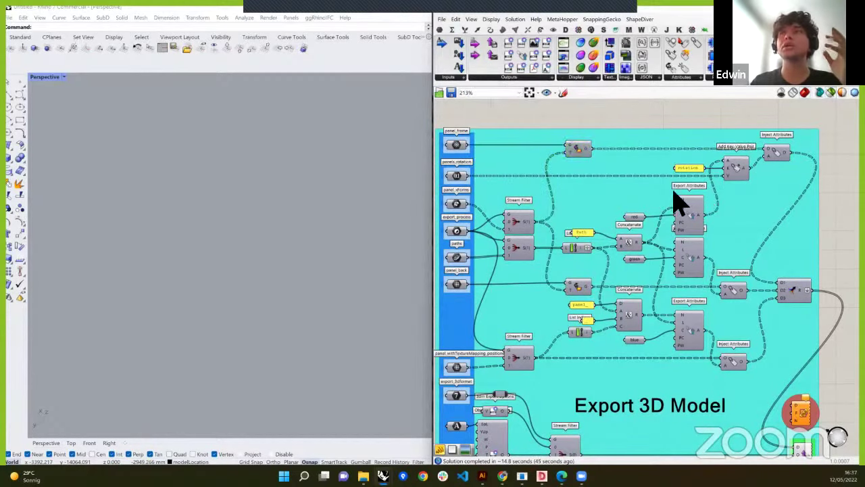
right_click_drag(673, 192, 666, 189)
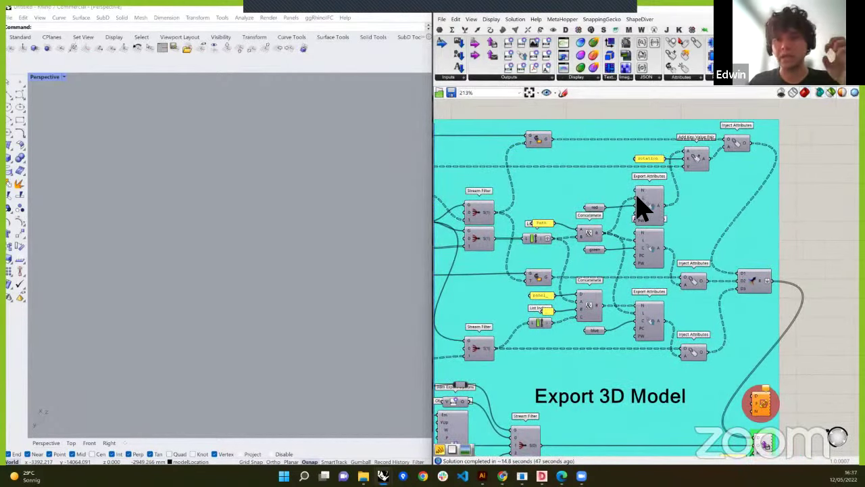
mouse_move(643, 208)
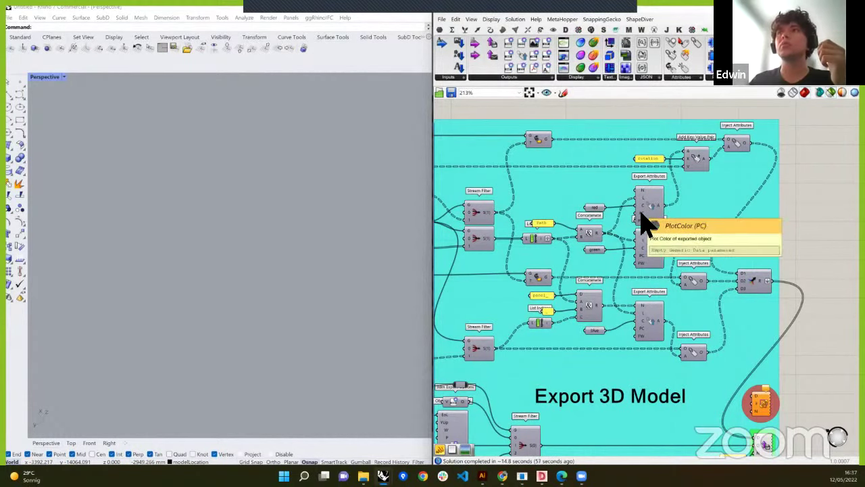
mouse_move(642, 231)
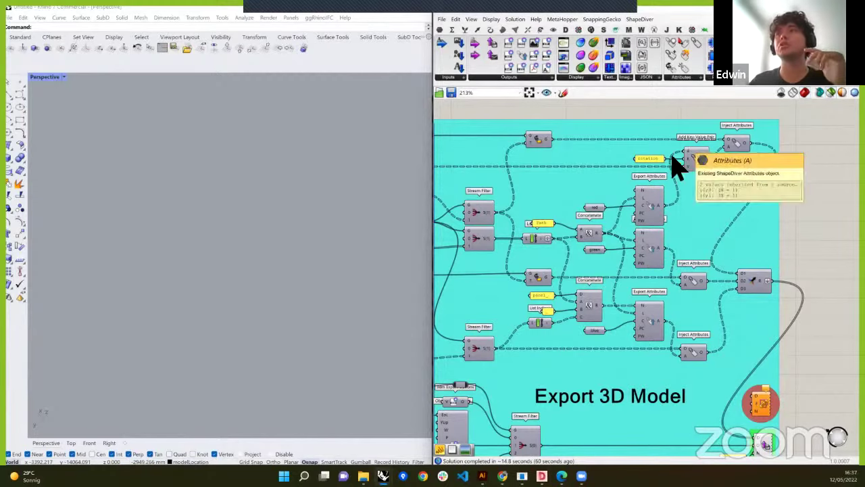
Preview the geometry from the Inject Attributes components for the panel frames and panel backs in the Export 3D Model group
left_click(741, 144)
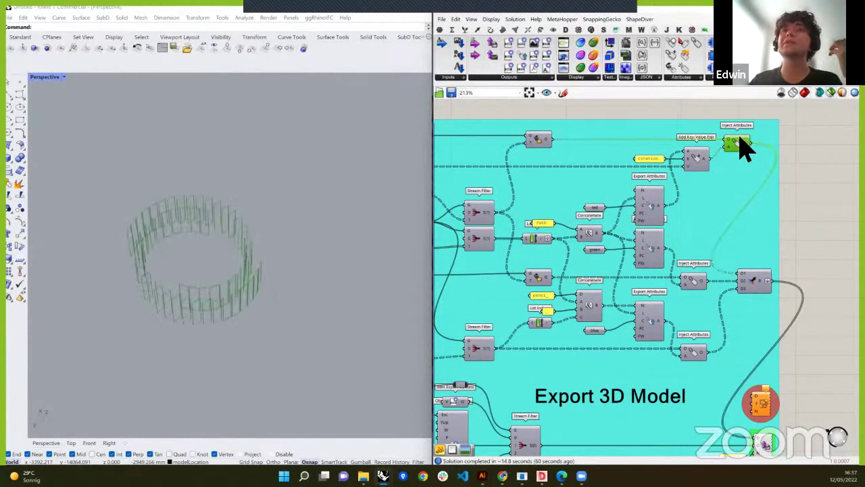
right_click_drag(696, 220, 708, 177)
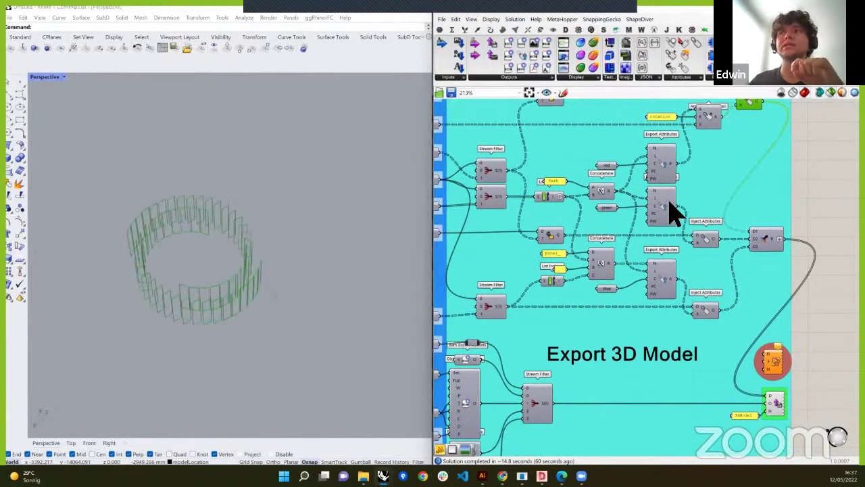
left_click(707, 242)
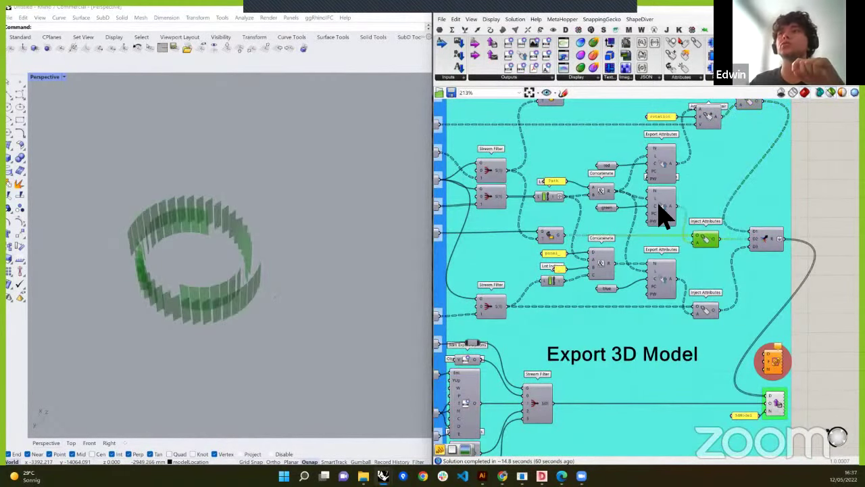
Preview the geometry from the lowest Inject Attributes component and inspect the download component that exports the 3D model
left_click(705, 311)
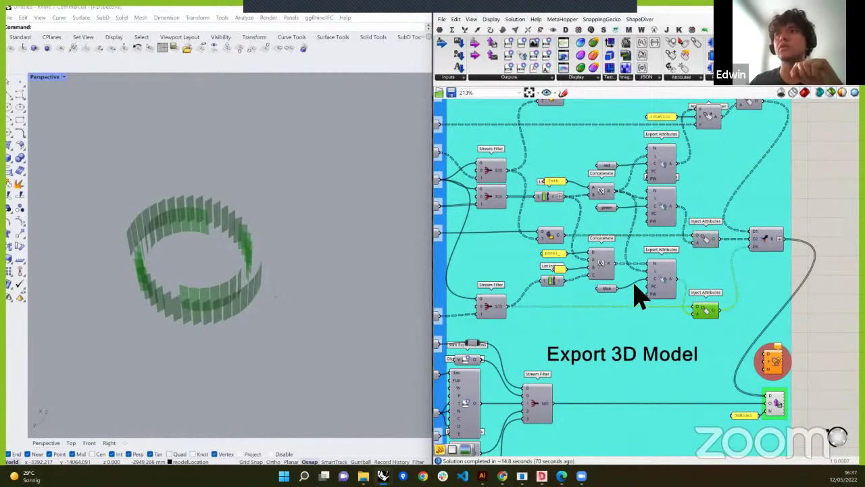
right_click_drag(638, 293, 641, 258)
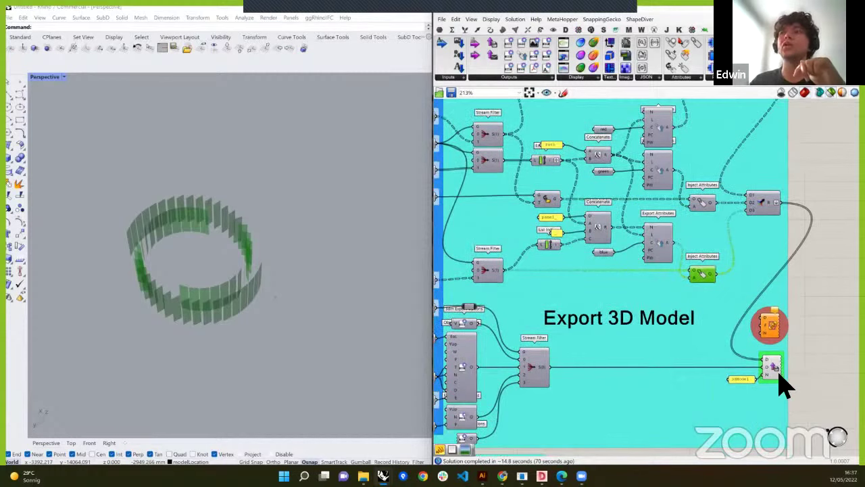
scroll(779, 358, "up", 4)
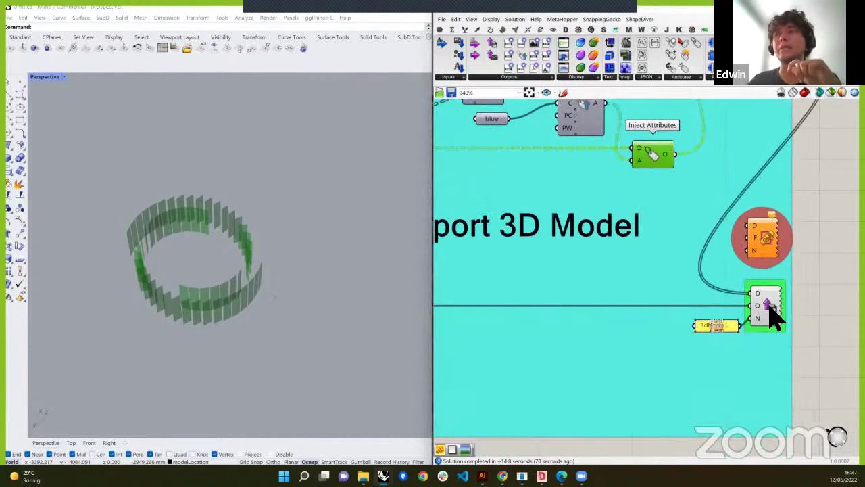
left_click(770, 311)
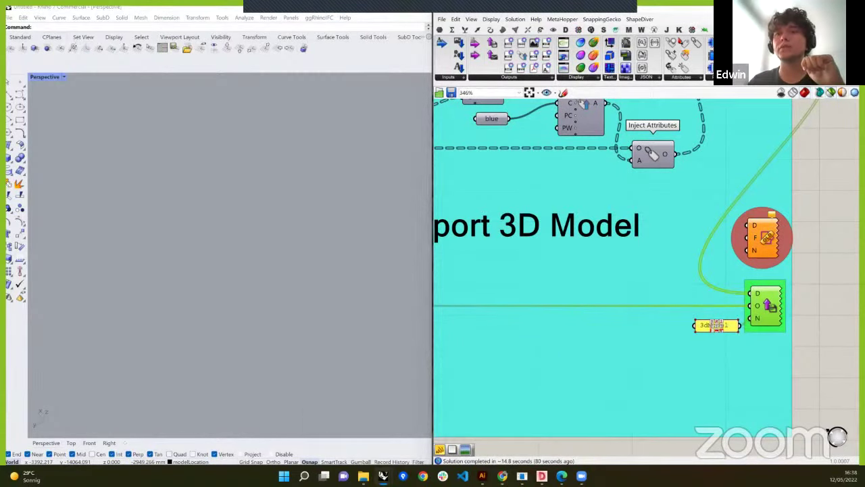
Switch to the Rhino window with the exported model and toggle the Path 1 layer's visibility to inspect the panels on each path
mouse_move(383, 476)
left_click(402, 450)
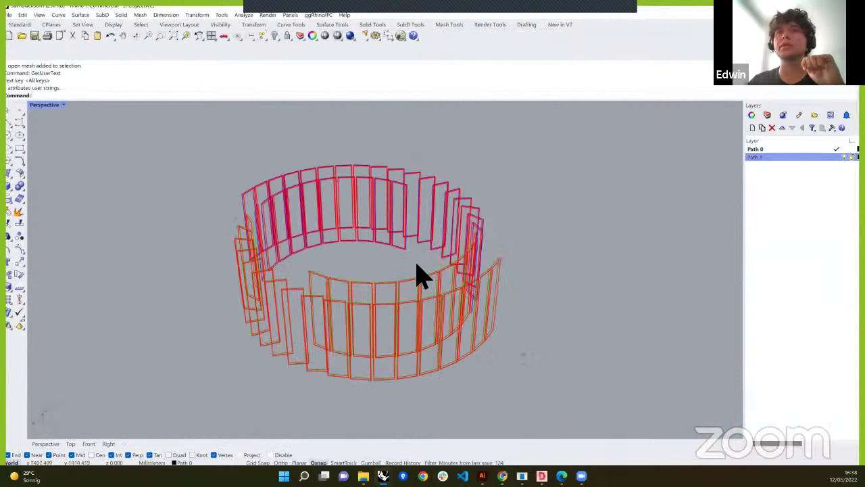
right_click_drag(418, 276, 424, 277)
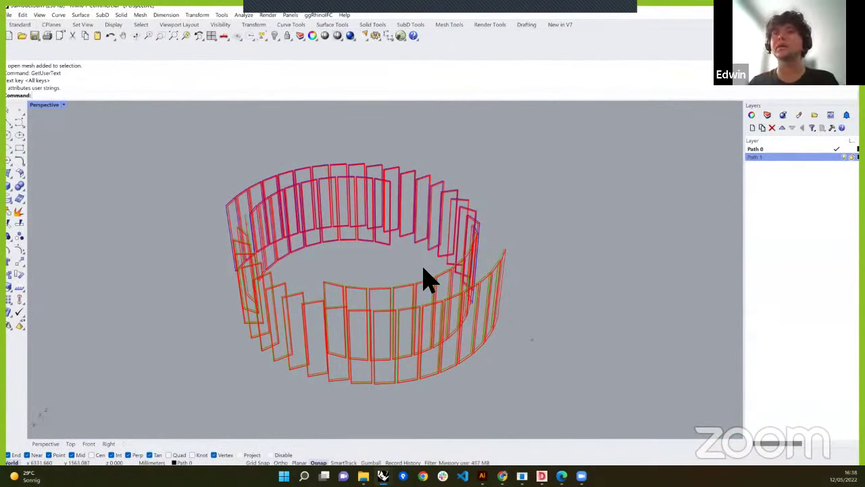
right_click_drag(422, 277, 427, 276)
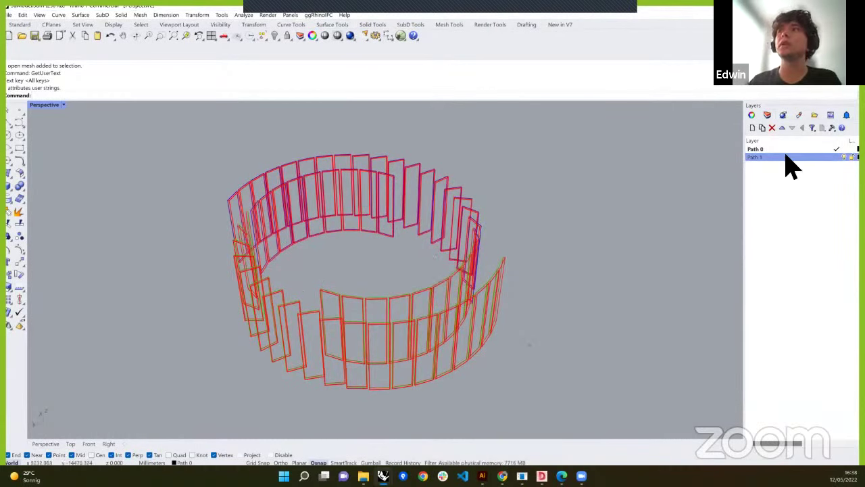
left_click(754, 158)
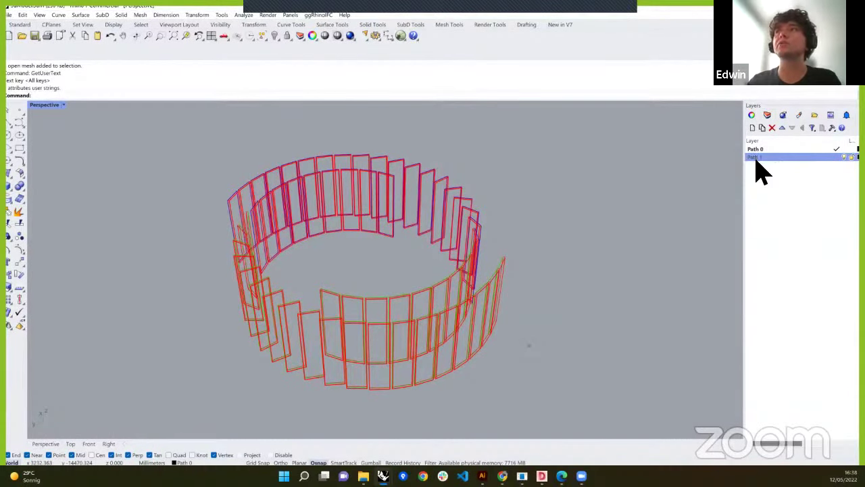
left_click(755, 149)
left_click(754, 157)
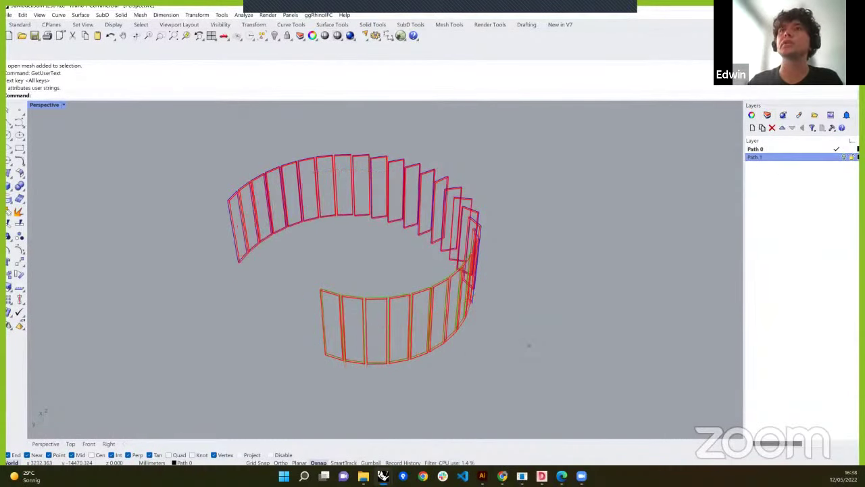
Select a single panel frame mesh in the exported model and read all its user text keys with GetUserText
scroll(435, 341, "up", 2)
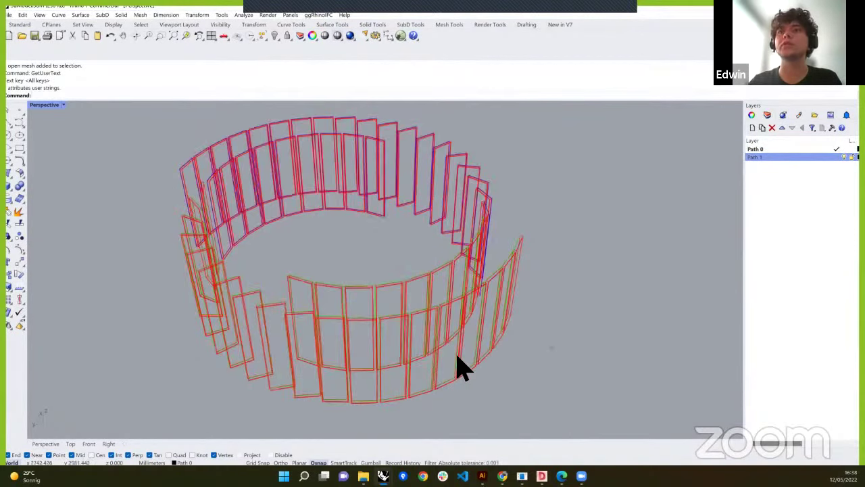
left_click(435, 348)
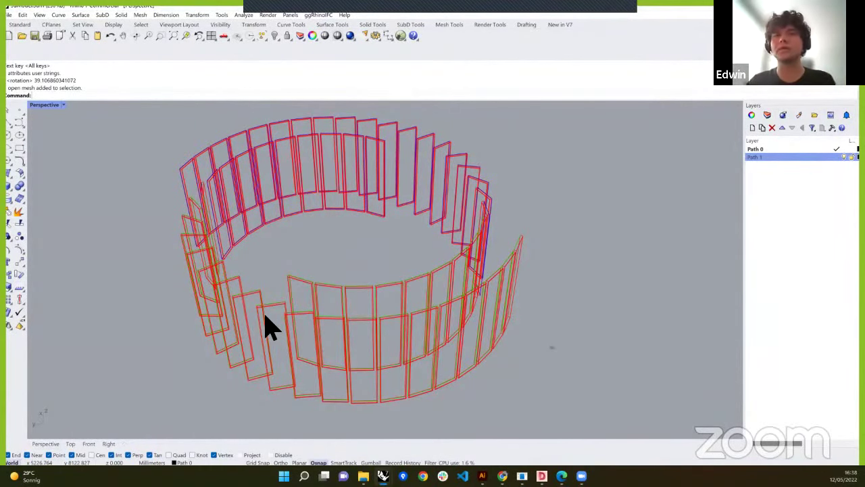
scroll(265, 316, "up", 5)
left_click(267, 298)
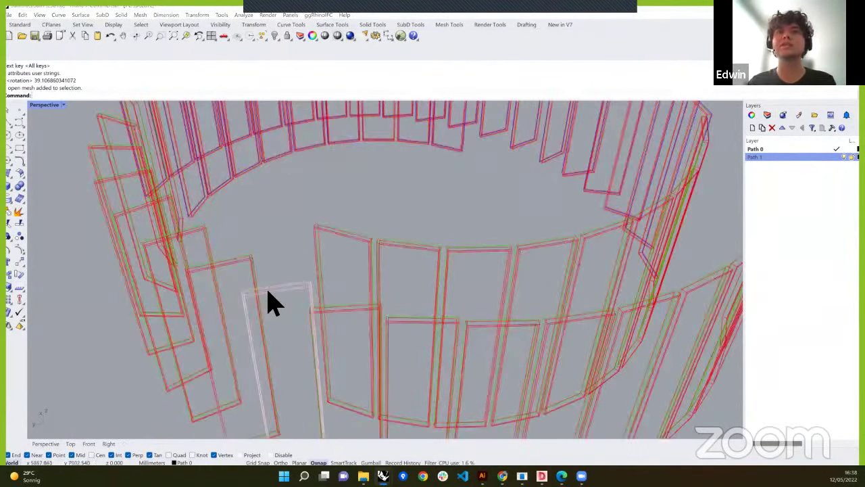
left_click(297, 310)
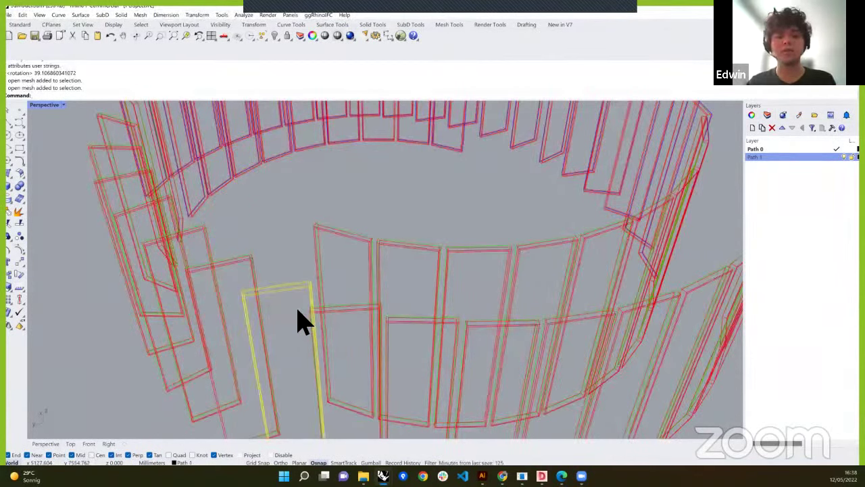
key("Up")
key("Return")
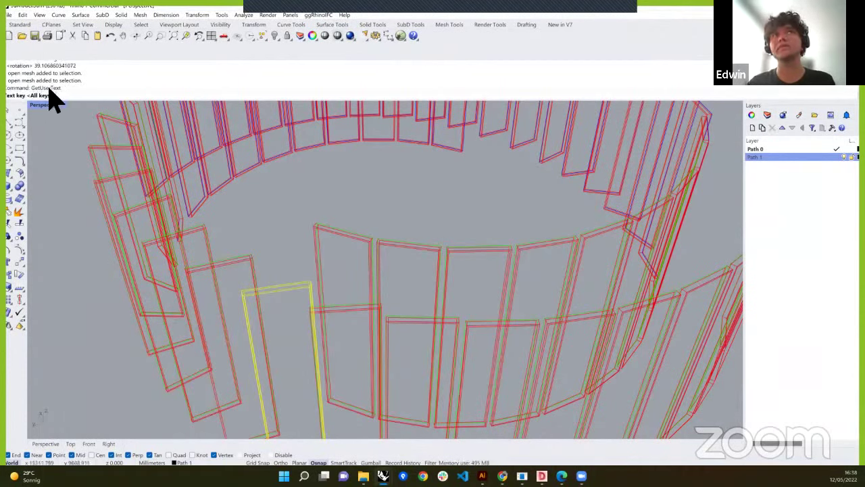
key("Return")
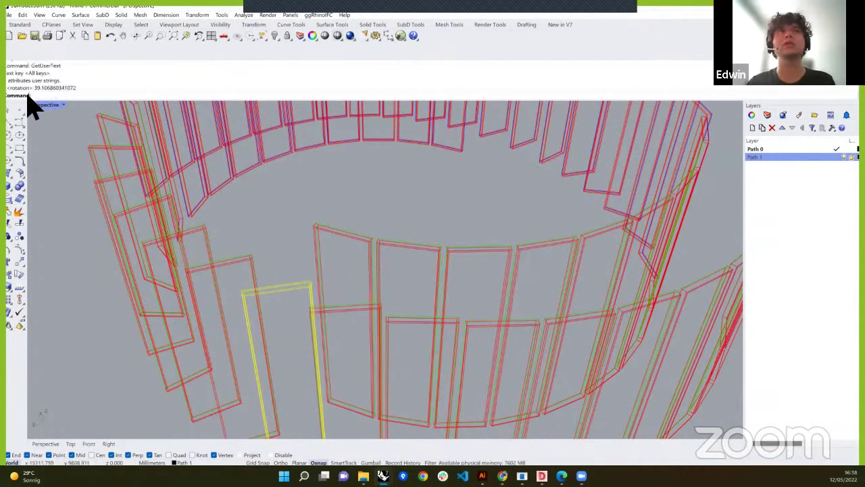
Highlight the panel's rotation attribute value in the command history
left_click_drag(35, 88, 111, 95)
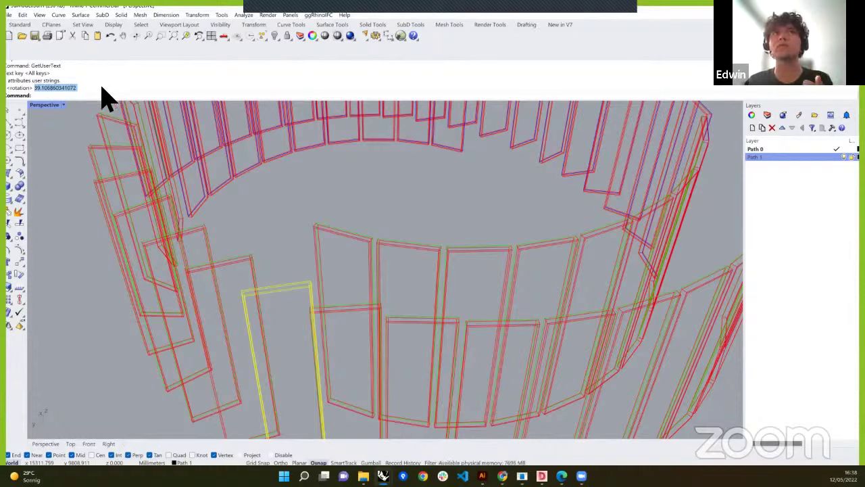
left_click(100, 96)
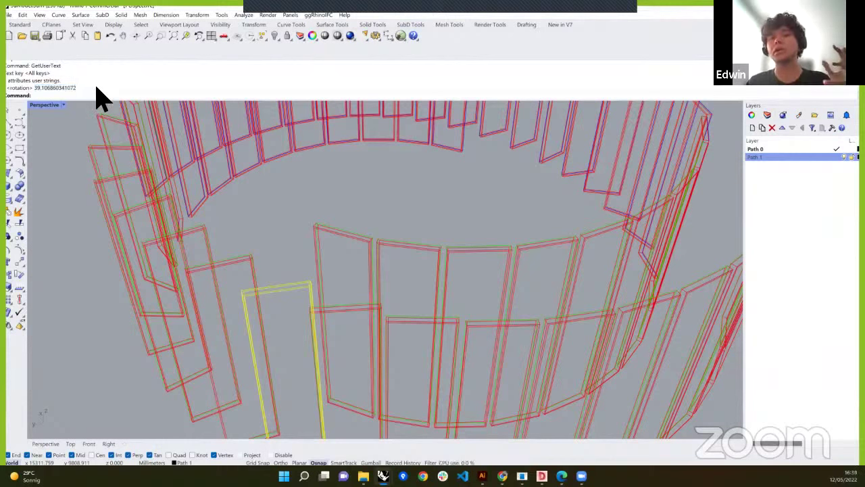
left_click_drag(96, 96, 32, 96)
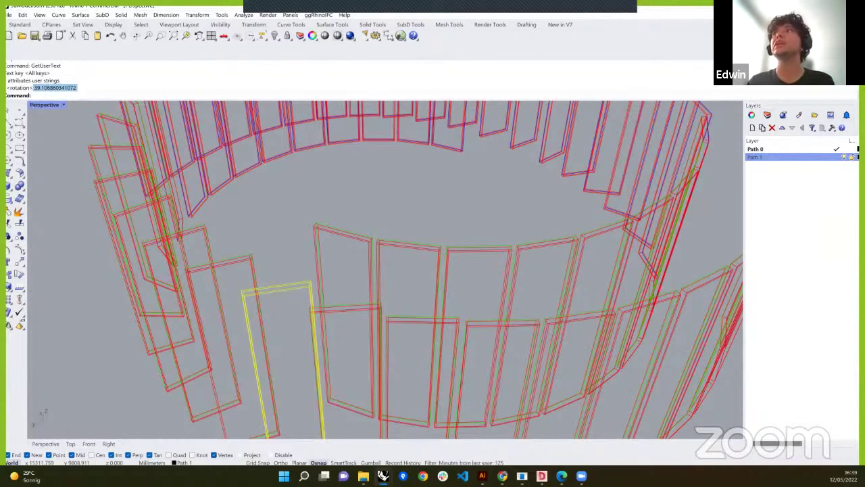
Return to the Grasshopper definition and examine the Export locally option of the Export 3D Model component
key("alt+Tab")
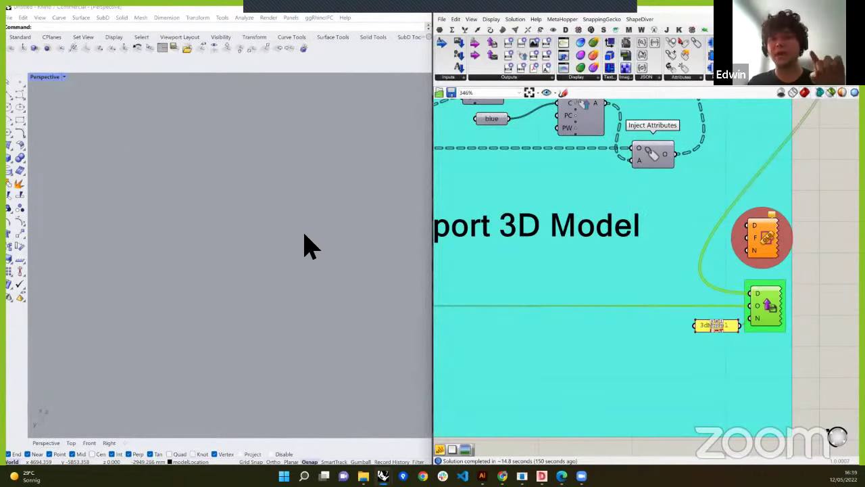
right_click(776, 310)
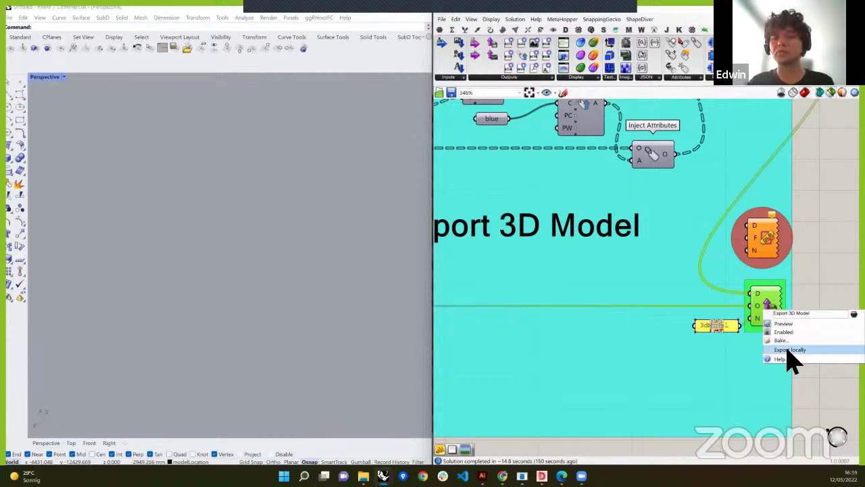
left_click(804, 313)
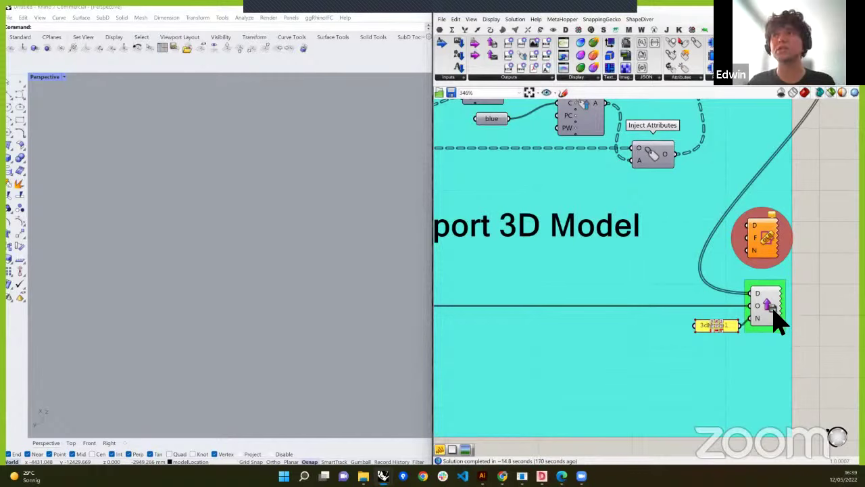
left_click(776, 320)
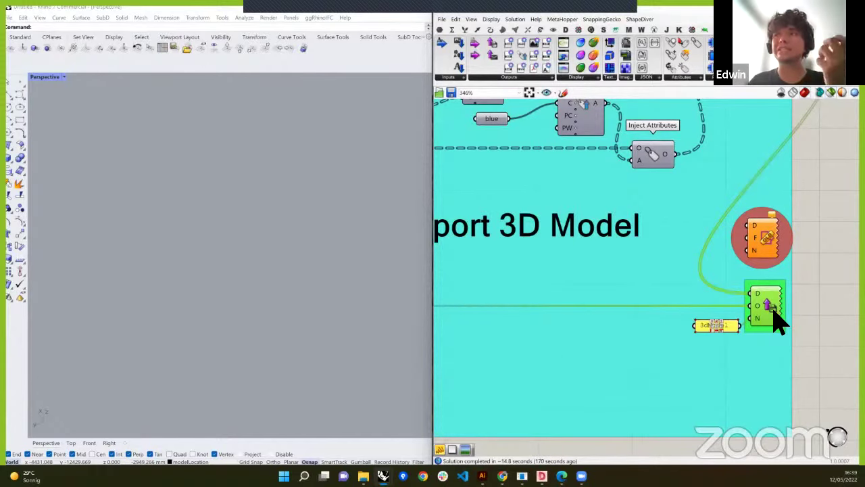
right_click(775, 311)
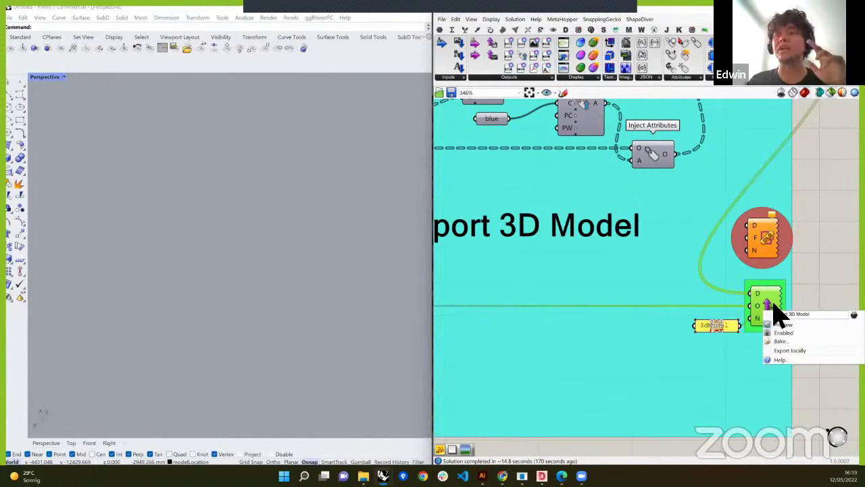
left_click(773, 304)
Locate the Export Cut Drawing group and examine the options of its Download Export component
scroll(720, 299, "down", 3)
scroll(720, 300, "down", 4)
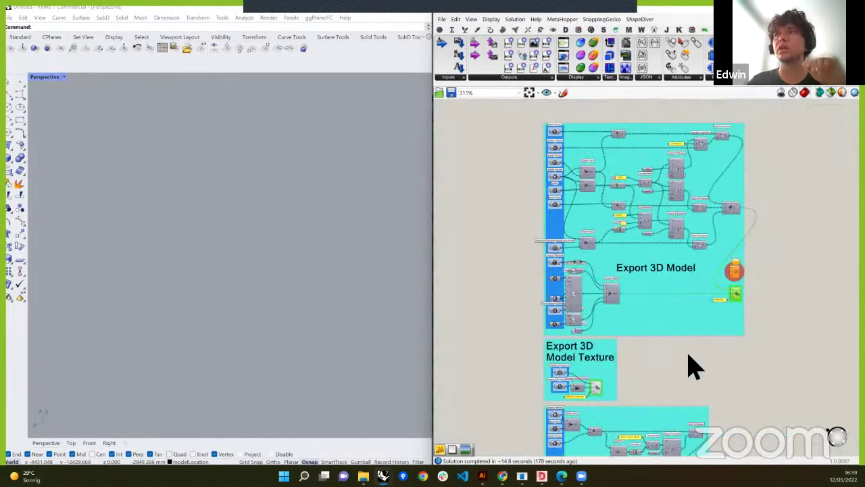
right_click_drag(691, 367, 699, 152)
scroll(629, 418, "up", 2)
scroll(593, 348, "up", 2)
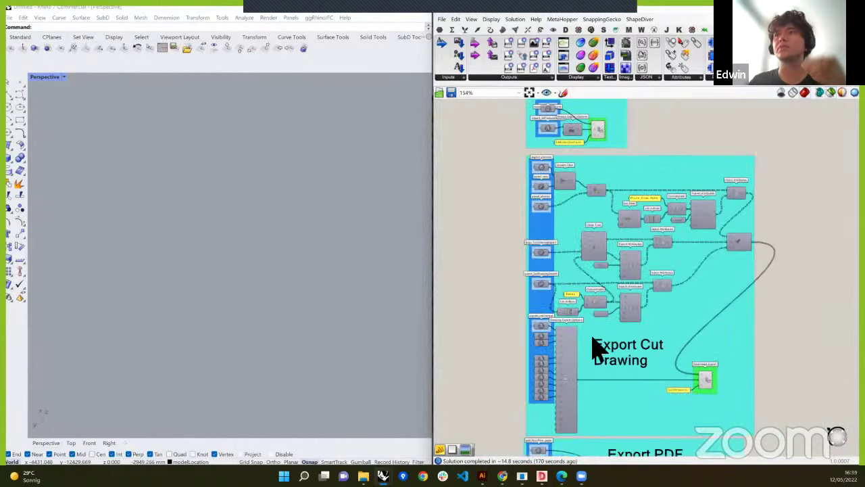
left_click(709, 390)
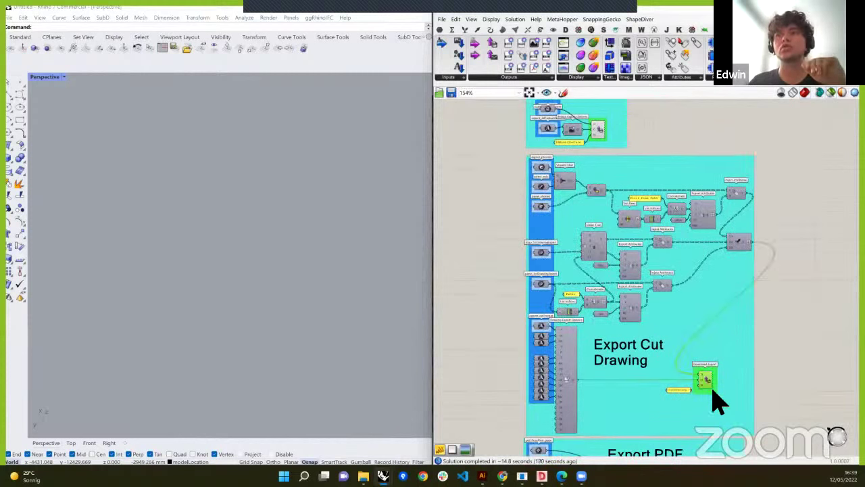
right_click(707, 382)
left_click(791, 355)
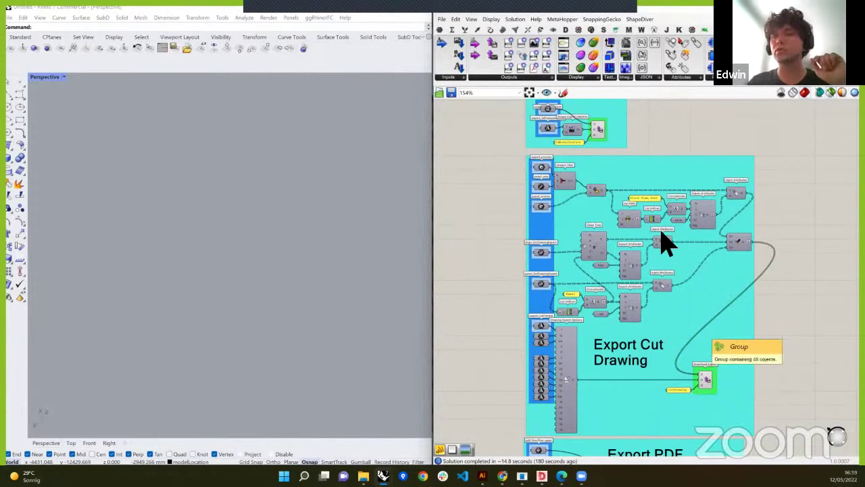
Preview the Floor Plan Path geometry from the uppermost Inject Attributes component in the Export Cut Drawing group
scroll(666, 211, "up", 2)
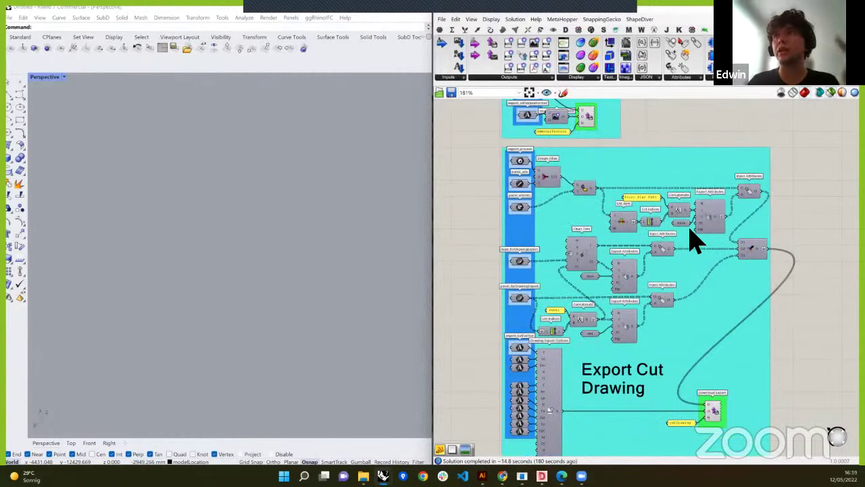
right_click_drag(674, 225, 659, 222)
scroll(665, 211, "up", 1)
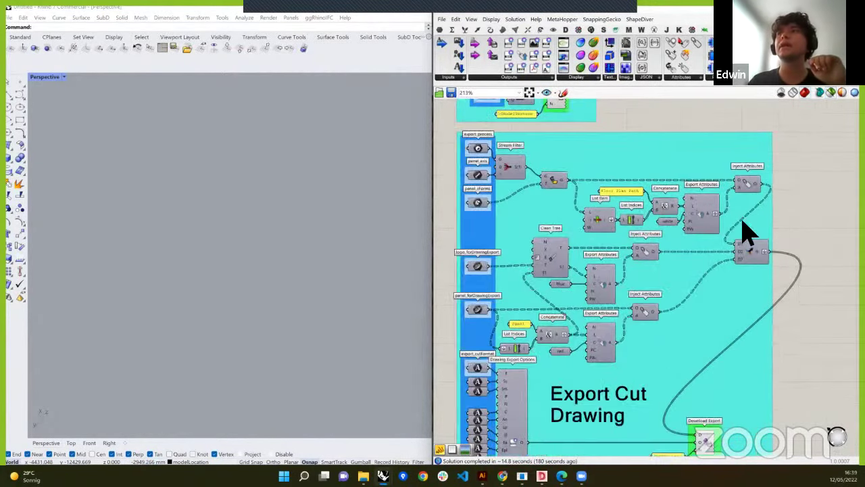
left_click(752, 187)
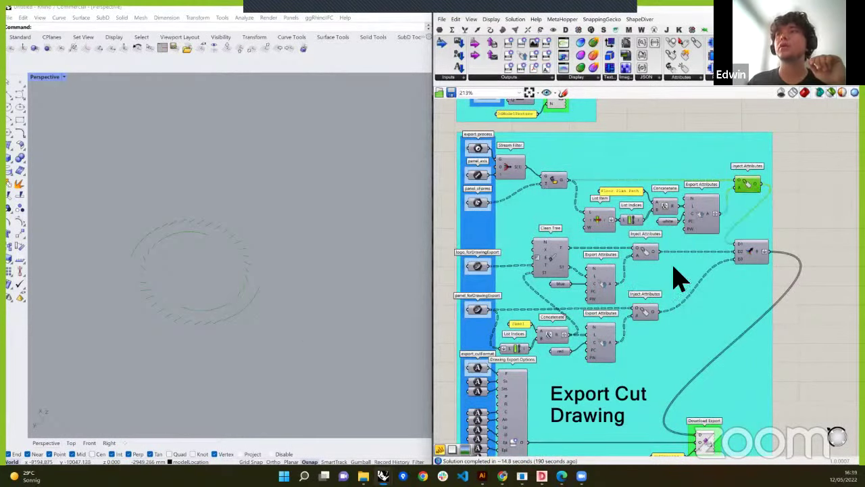
right_click_drag(680, 277, 665, 252)
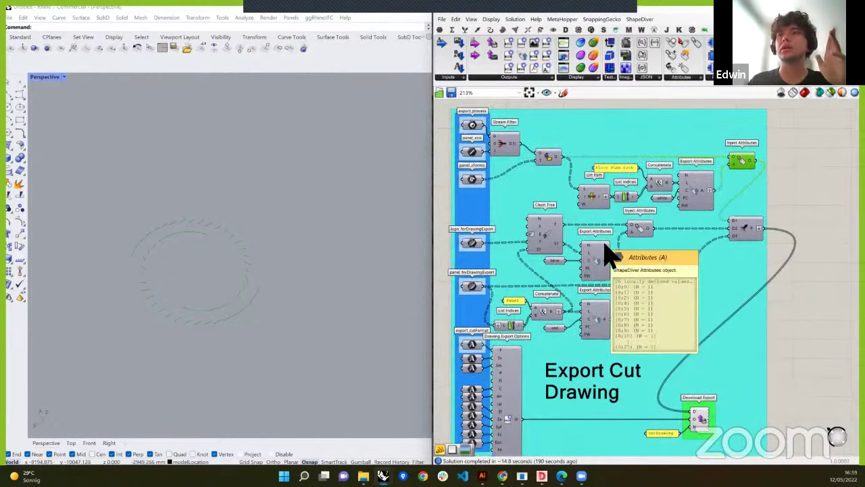
Switch to the DWG viewer and examine the floor plan paths and panel outlines in cutDrawing.dxf
left_click(541, 476)
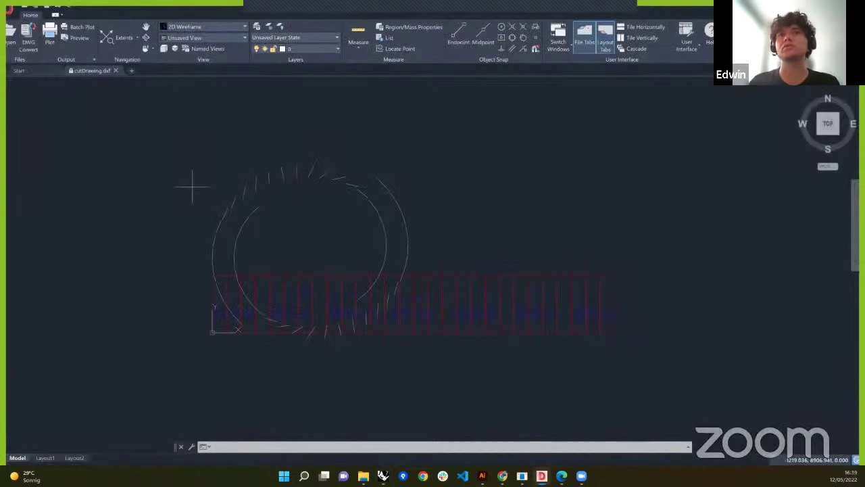
scroll(237, 328, "up", 5)
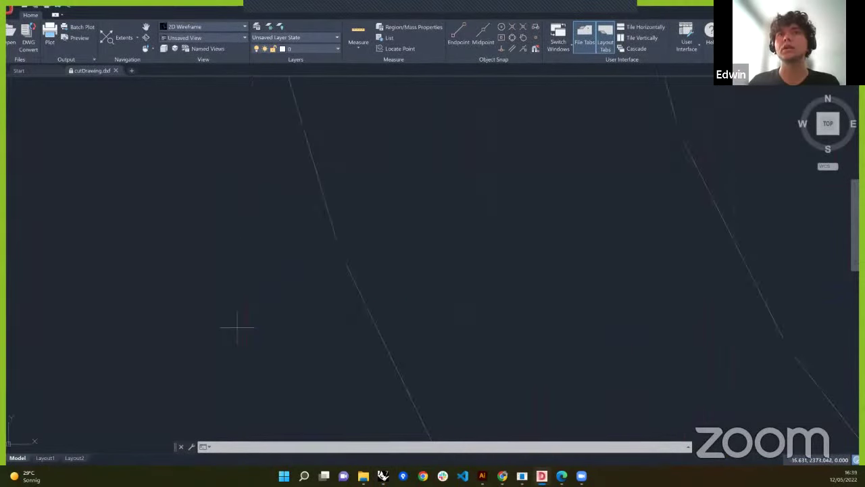
scroll(235, 311, "down", 2)
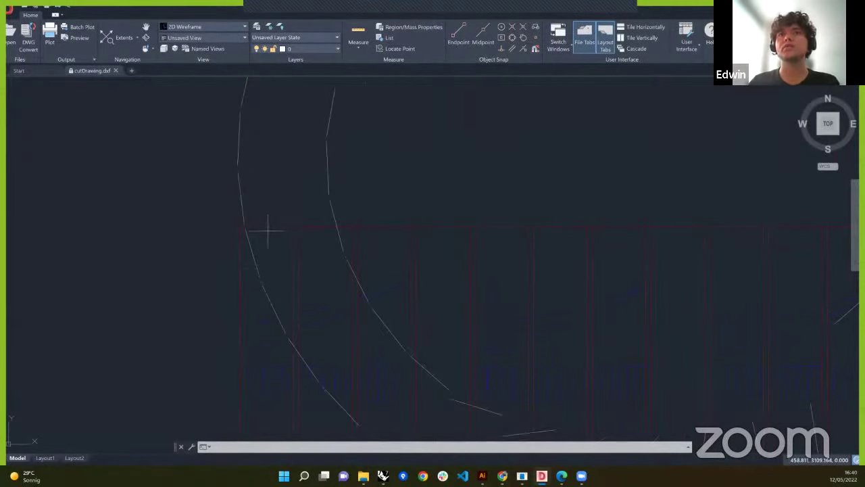
scroll(267, 230, "up", 3)
scroll(266, 216, "down", 3)
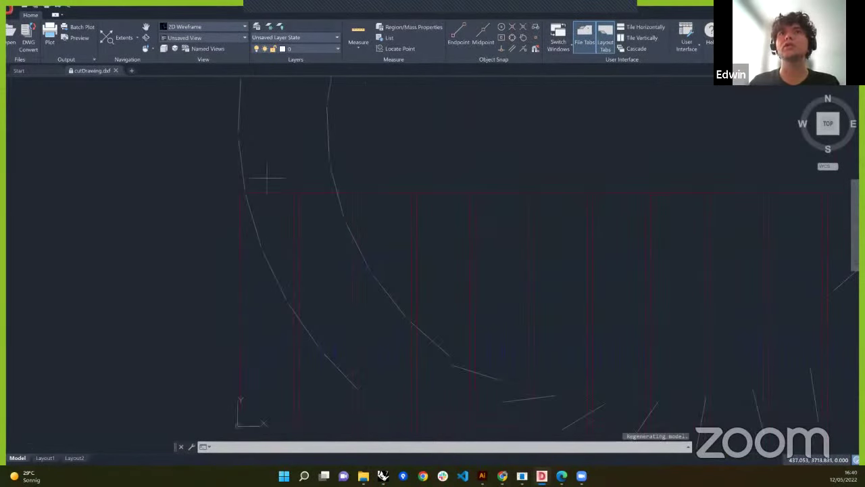
Examine the floor plan paths up close, then list the drawing's layers and toggle Floor Plan Path 1 off and back on
scroll(270, 311, "up", 2)
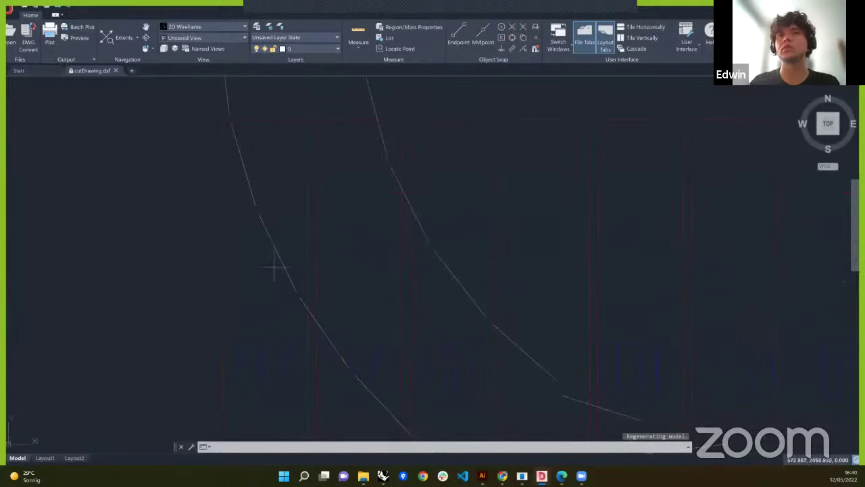
scroll(278, 318, "down", 2)
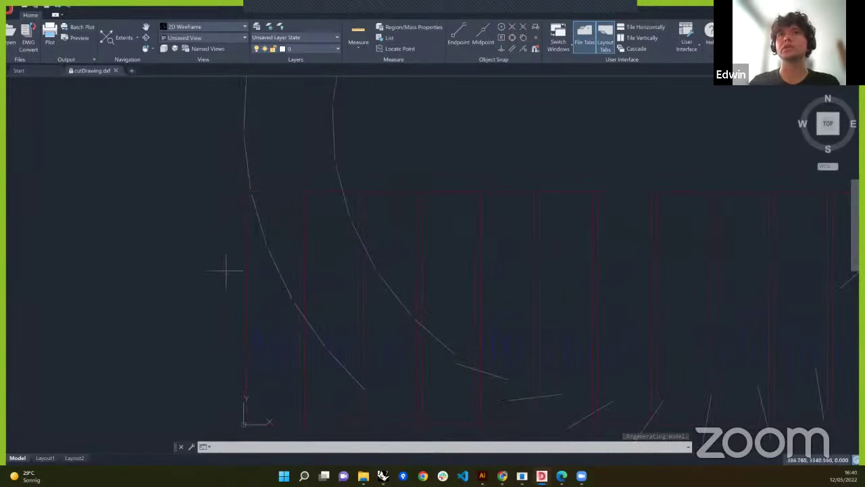
scroll(242, 237, "down", 3)
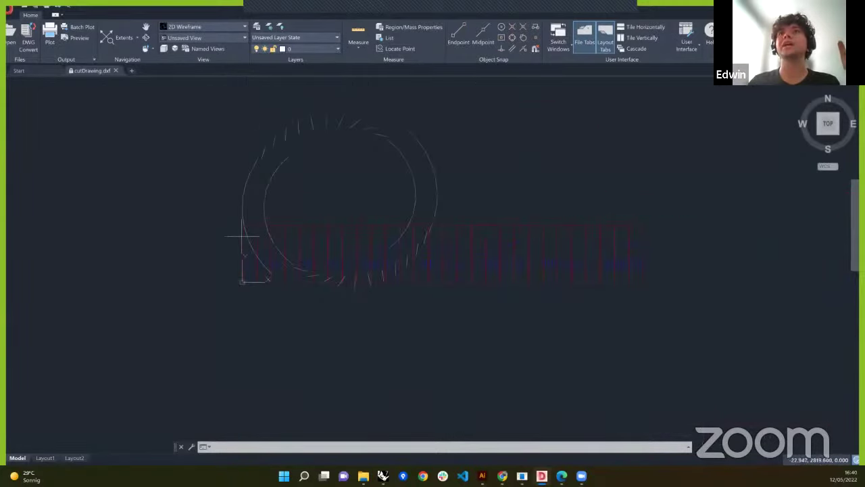
scroll(304, 188, "up", 2)
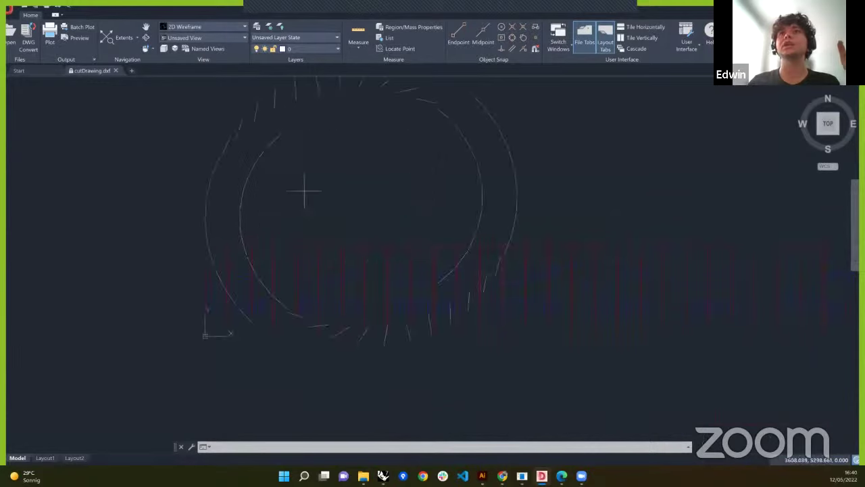
left_click(339, 49)
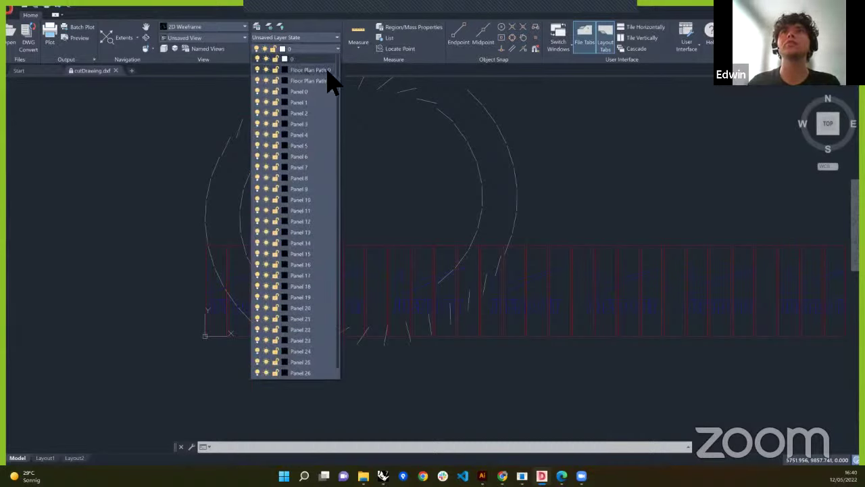
left_click(258, 80)
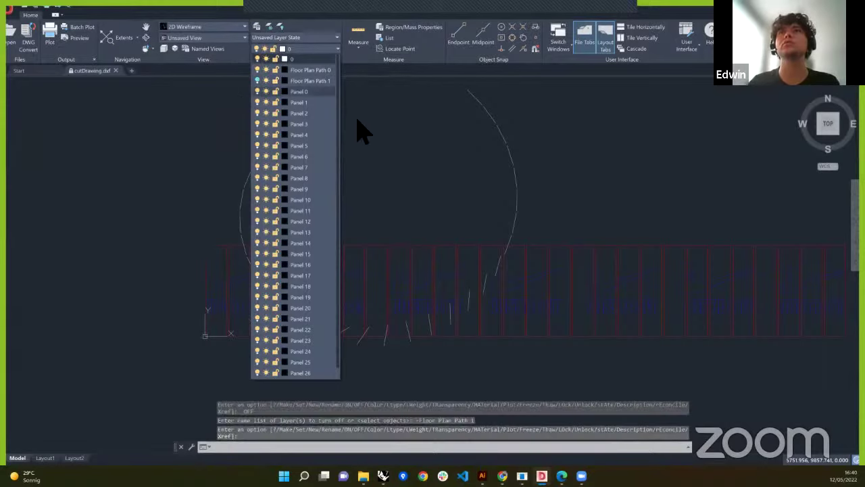
left_click(258, 81)
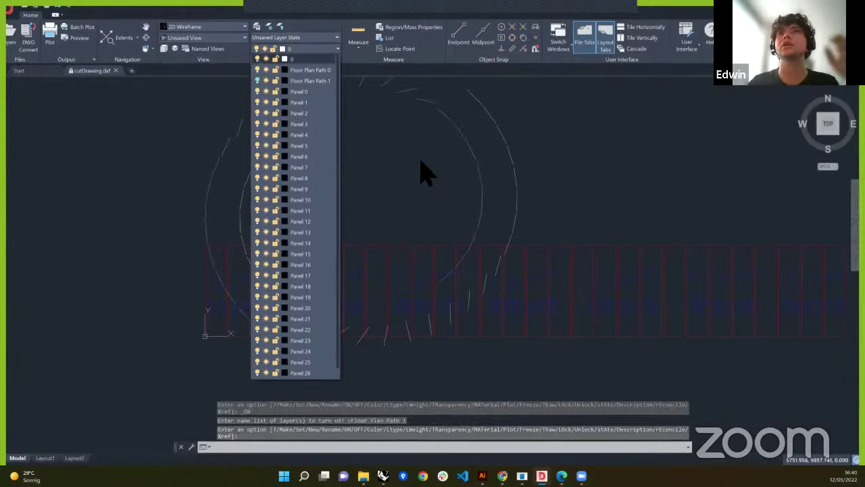
left_click(485, 201)
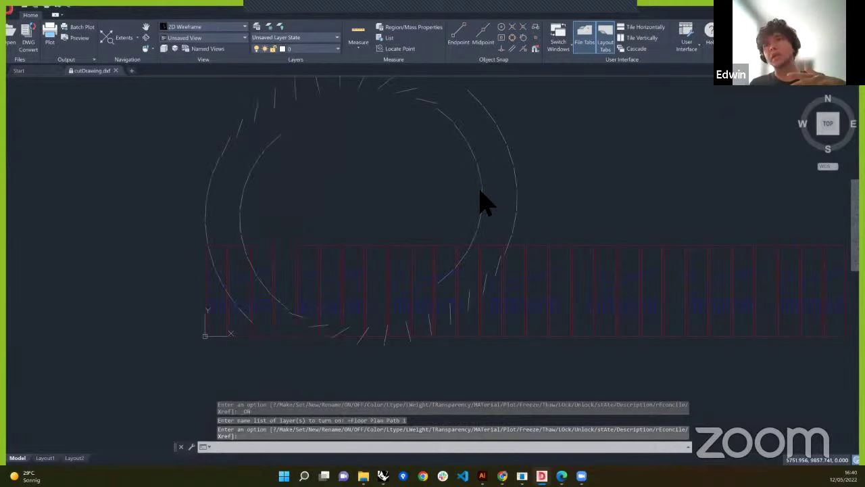
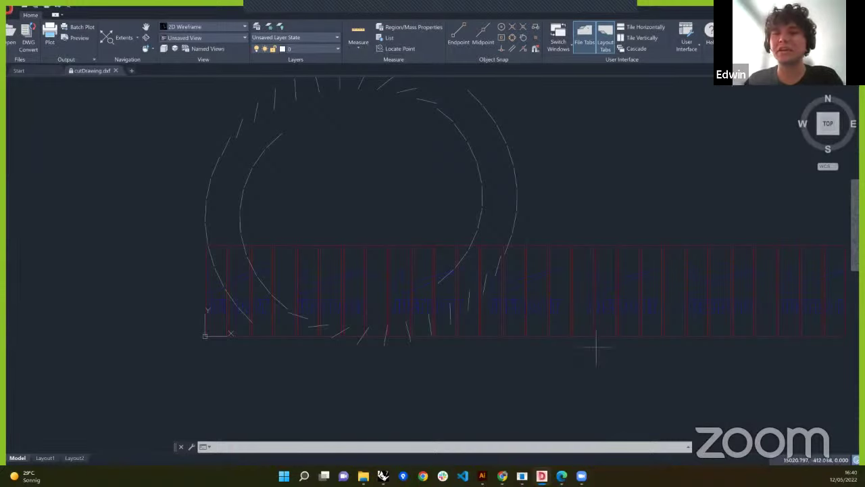
Switch back to the untitled Rhino window with Grasshopper and look over the Export PDF group below Export Cut Drawing
mouse_move(382, 475)
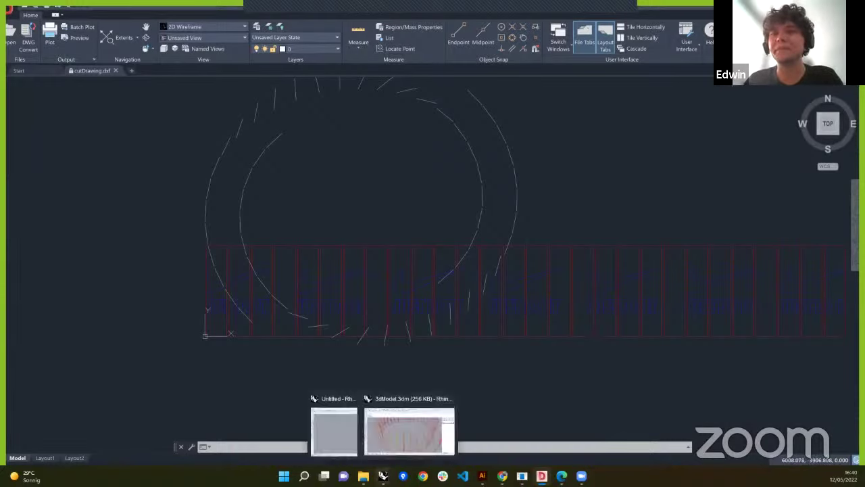
left_click(335, 432)
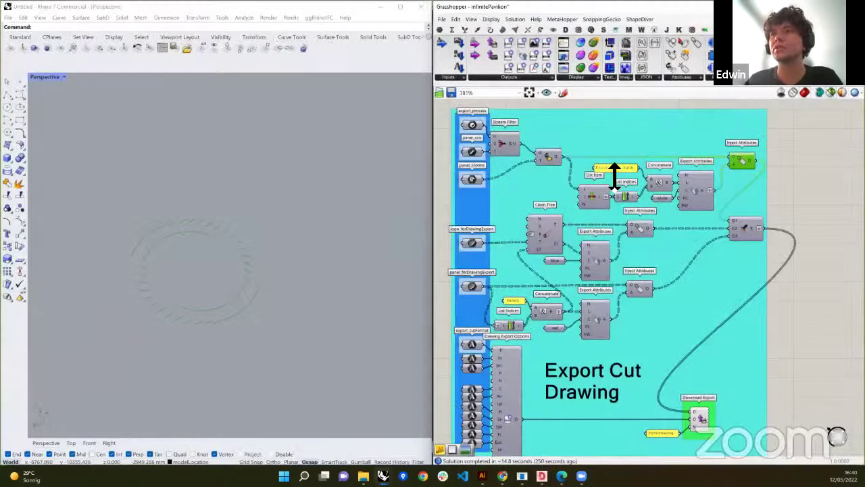
scroll(564, 247, "down", 3)
scroll(600, 343, "up", 4)
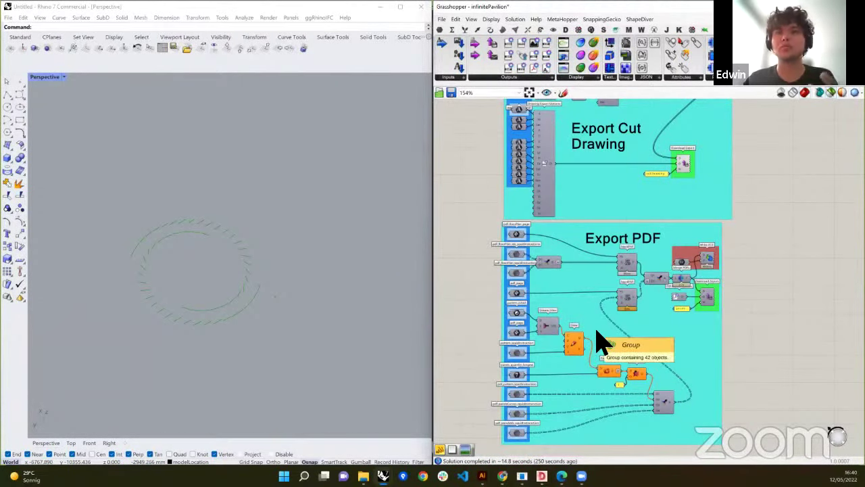
scroll(538, 359, "down", 3)
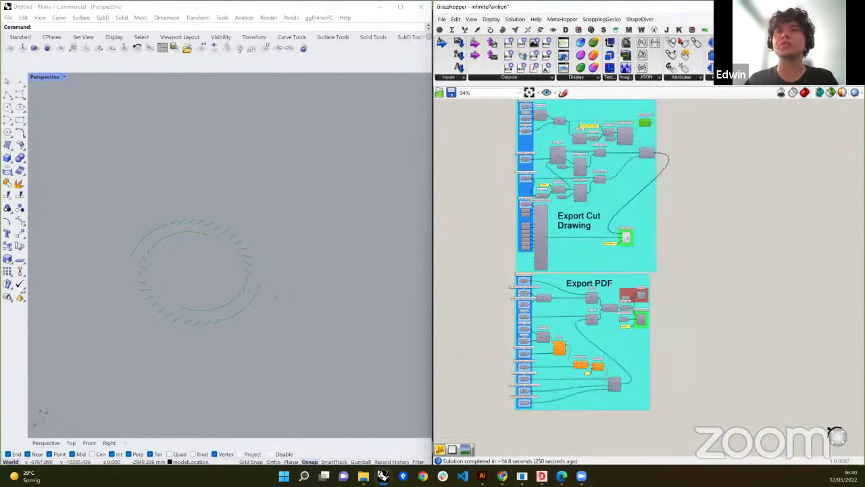
scroll(487, 404, "down", 5)
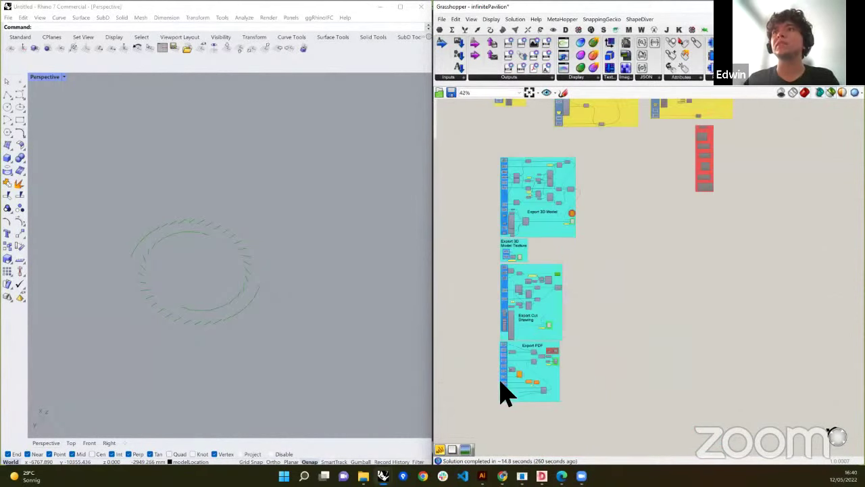
Locate the Frame and Back Panel Display group with the green output and examine the Material input of its glTF 2.0 Display component
right_click_drag(622, 245, 592, 410)
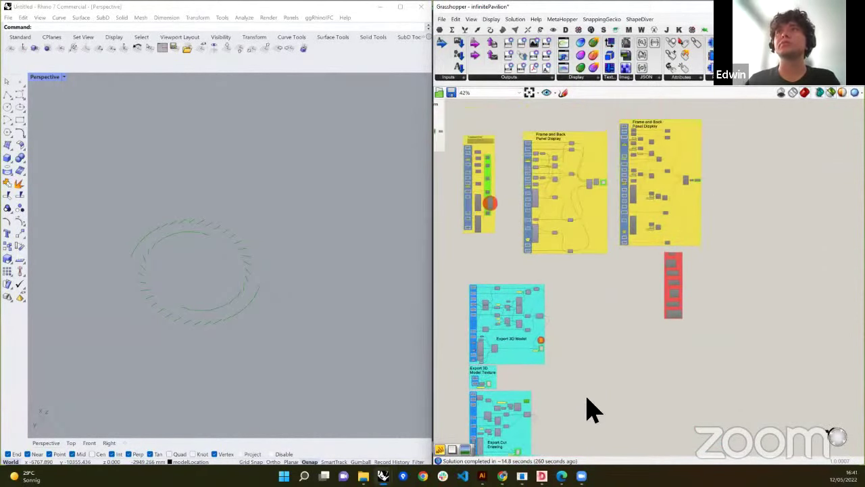
scroll(570, 188, "up", 3)
scroll(575, 254, "up", 2)
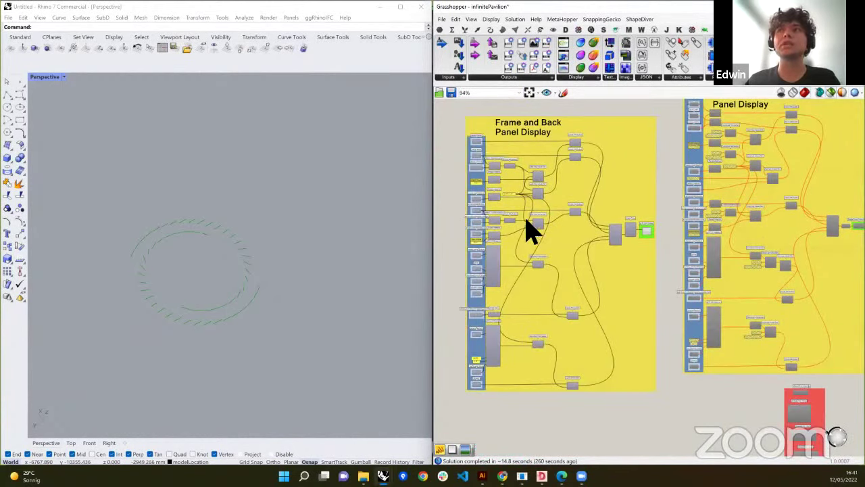
scroll(487, 155, "up", 4)
scroll(534, 230, "up", 2)
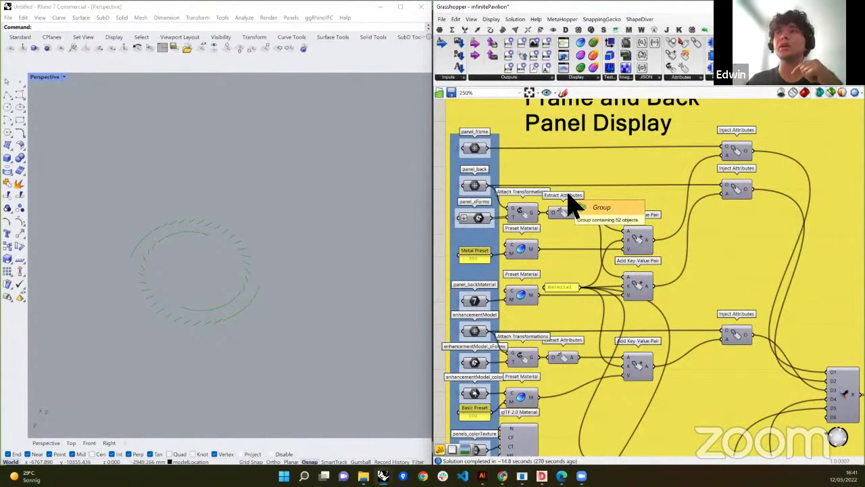
scroll(569, 203, "down", 2)
scroll(763, 309, "up", 3)
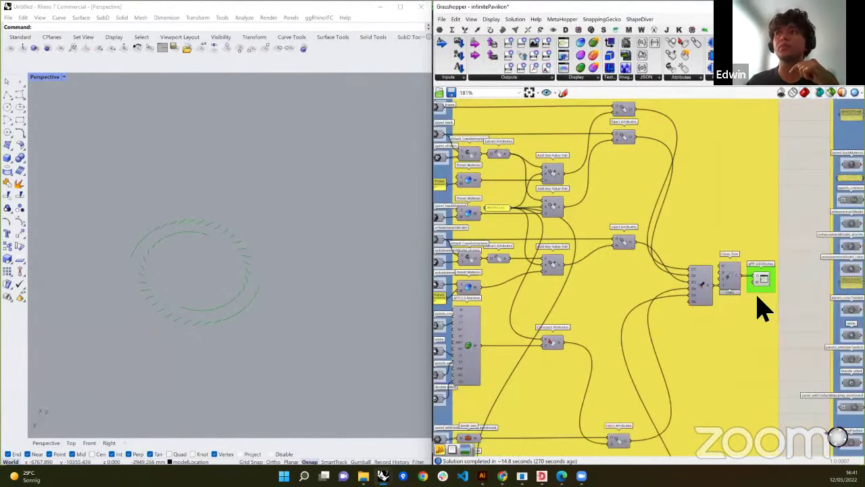
scroll(772, 308, "up", 3)
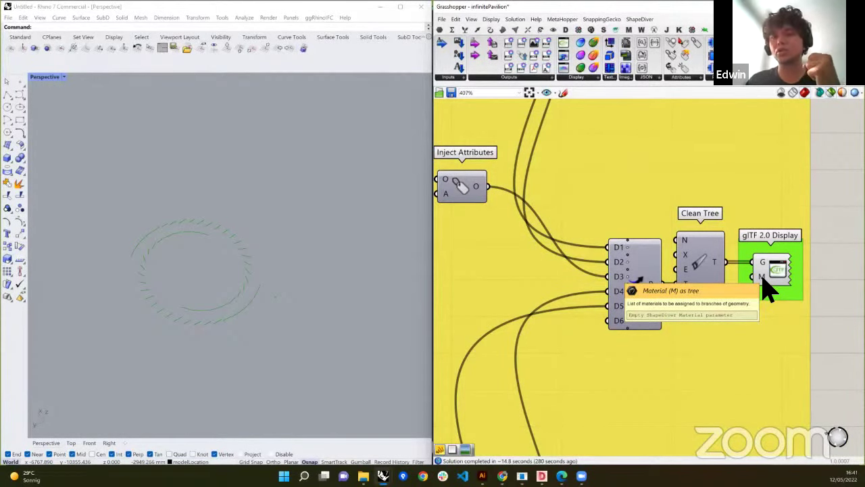
Examine how the Preset Material components feed the Add Key-Value Pair components under the material key in the same group
scroll(768, 285, "down", 5)
scroll(574, 251, "down", 2)
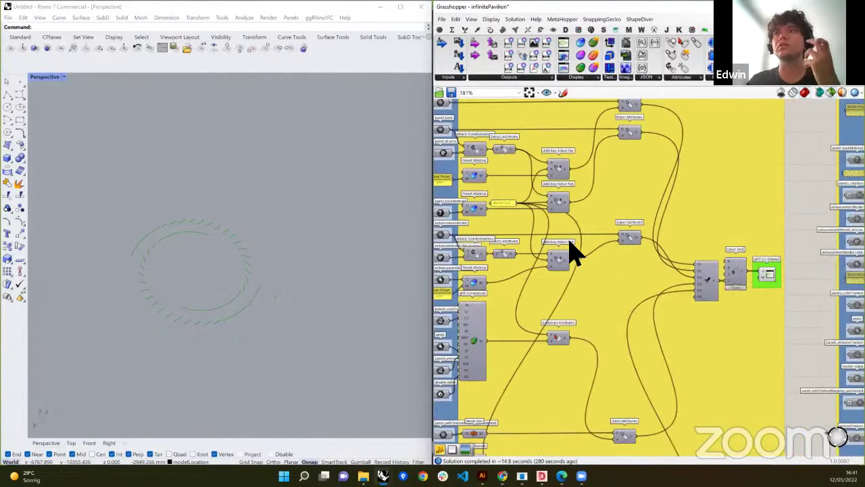
scroll(521, 217, "up", 3)
scroll(512, 192, "up", 2)
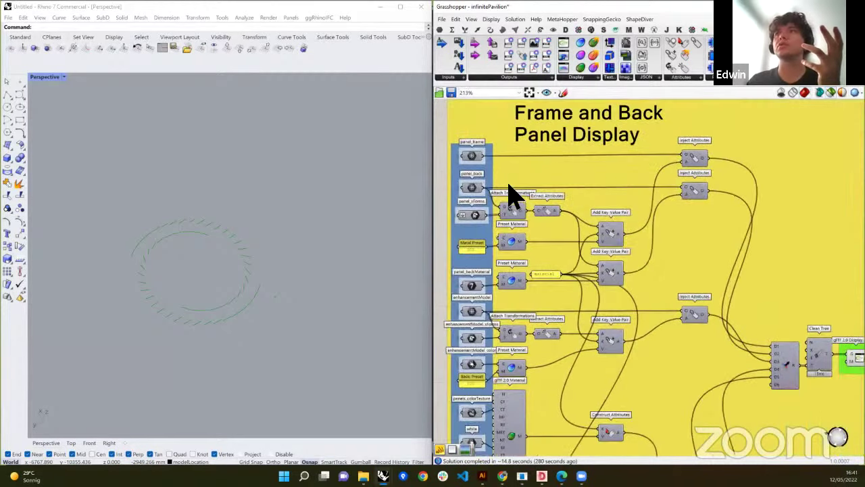
scroll(571, 277, "up", 1)
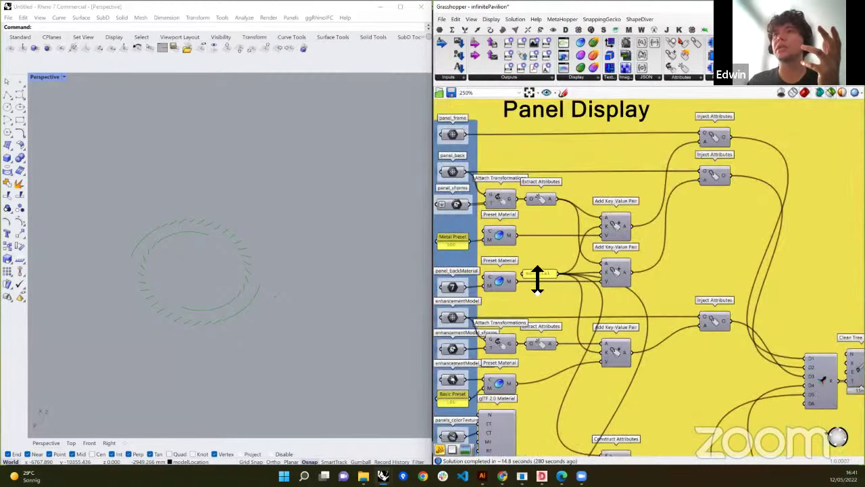
scroll(595, 284, "up", 1)
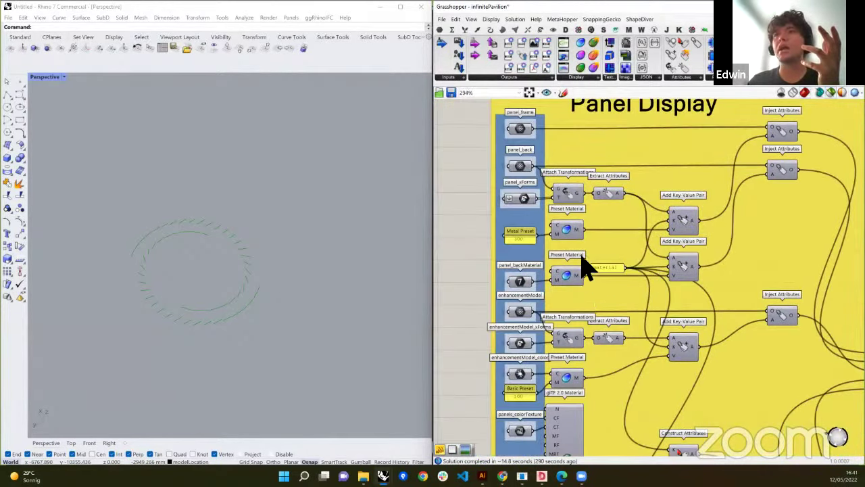
scroll(571, 269, "up", 1)
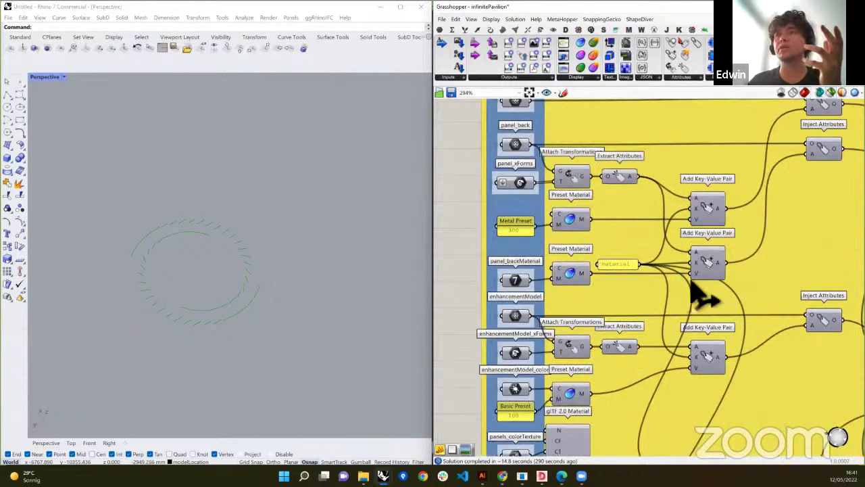
Check the Attach Transformations component's description and preview the untransformed panel_back geometry in the viewport
right_click_drag(672, 266, 614, 276)
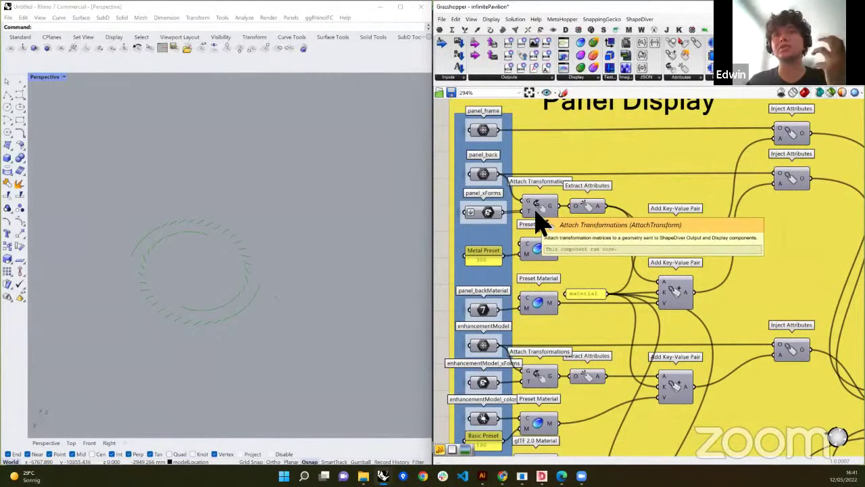
left_click(484, 177)
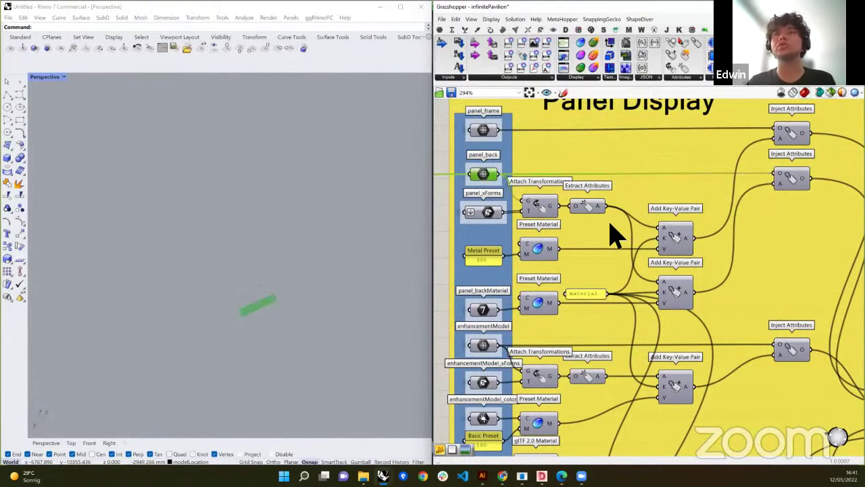
scroll(615, 234, "down", 1)
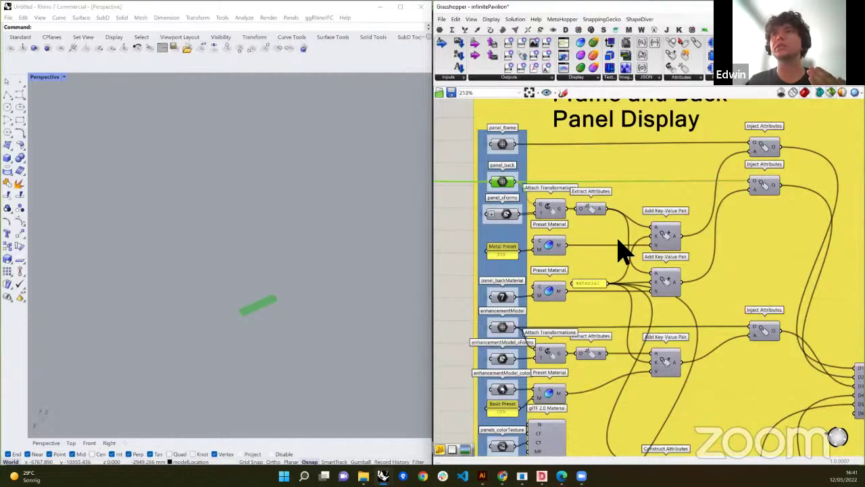
Enable the panel_back parameter and its connected transform component in the Traditional Path group
scroll(615, 233, "down", 3)
right_click_drag(567, 245, 730, 250)
scroll(567, 261, "up", 4)
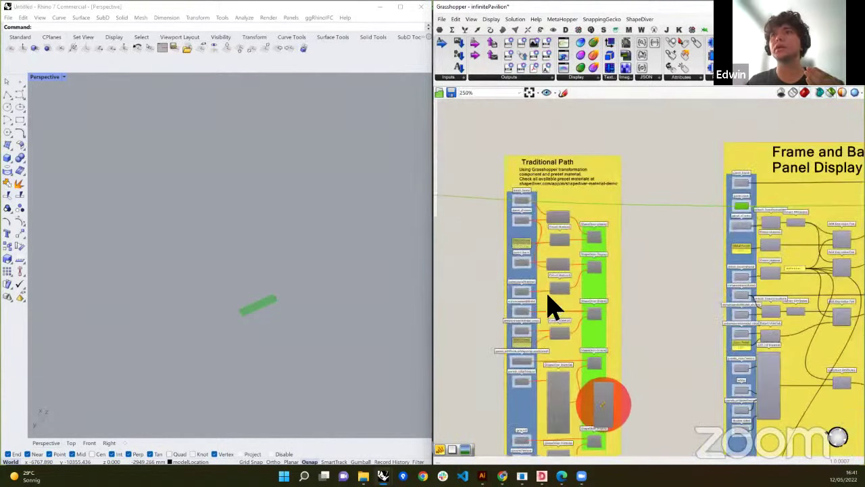
scroll(565, 230, "down", 1)
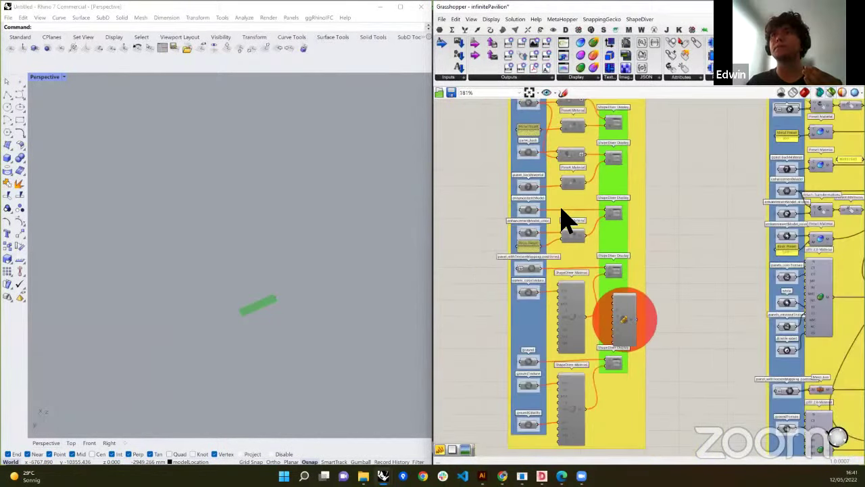
scroll(531, 247, "up", 1)
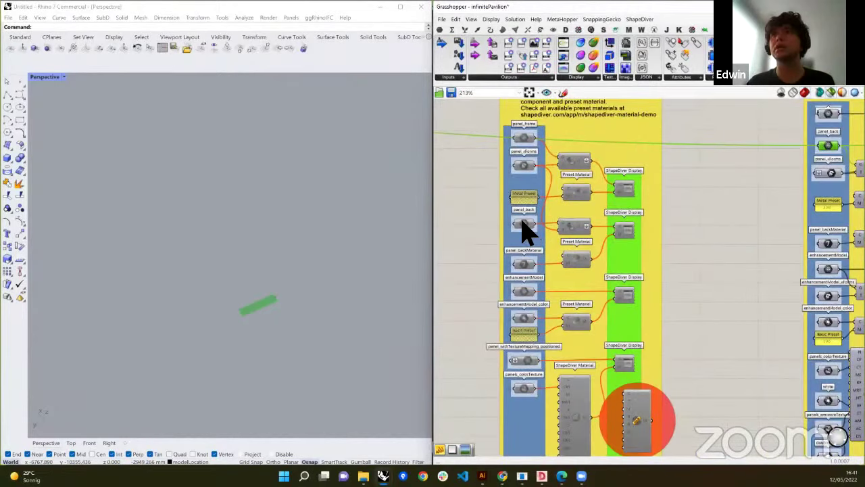
left_click_drag(482, 203, 598, 257)
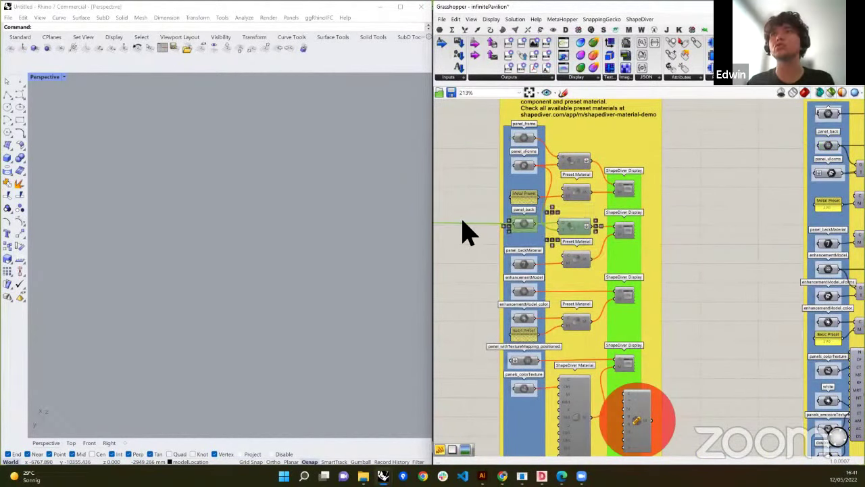
middle_click(492, 179)
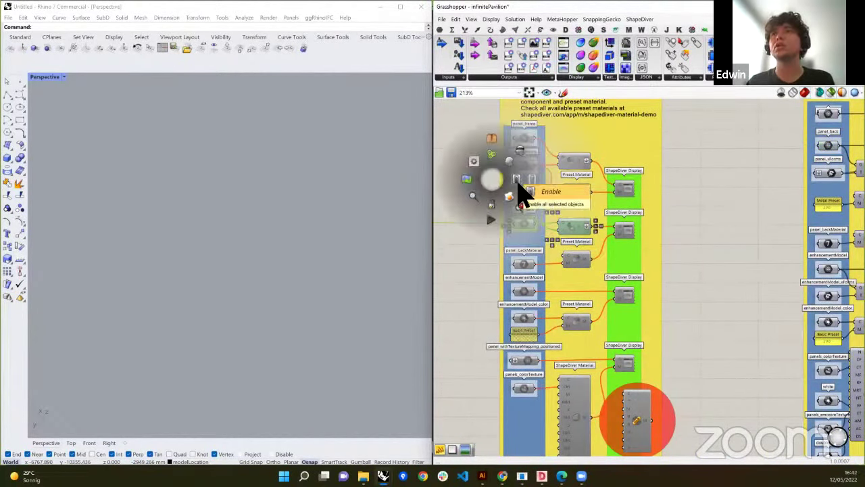
left_click(518, 189)
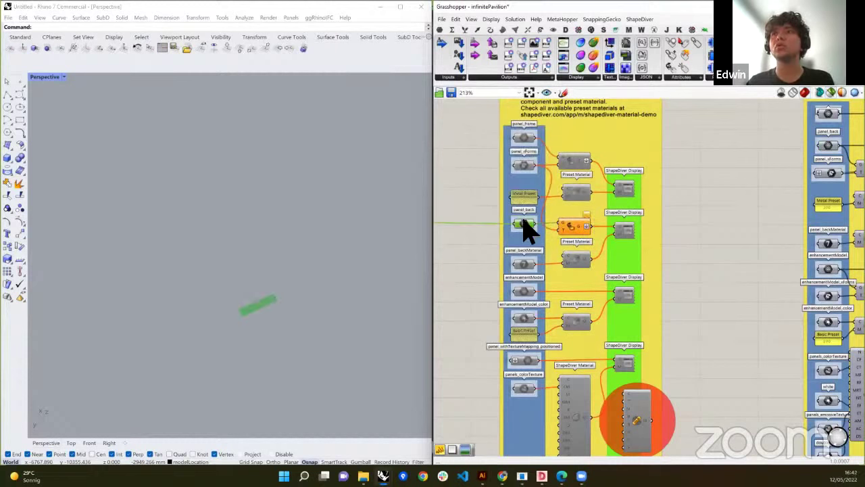
Enable the panel_xForms parameter in the Traditional Path group and preview the back panels from the transform component
left_click(560, 197)
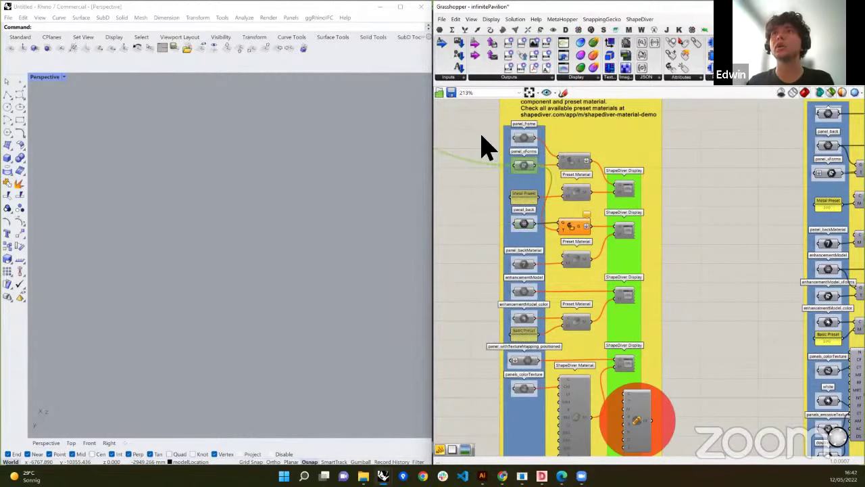
middle_click(485, 143)
scroll(518, 151, "up", 3)
left_click(593, 252)
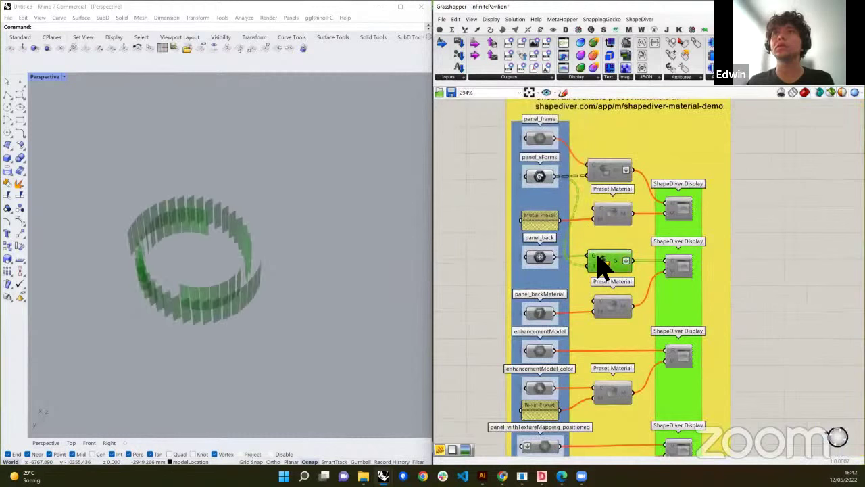
Disable the panel_xForms and panel_back parameters together with their transform components in the Traditional Path group
left_click_drag(488, 154, 643, 290)
middle_click(494, 192)
scroll(521, 200, "up", 1)
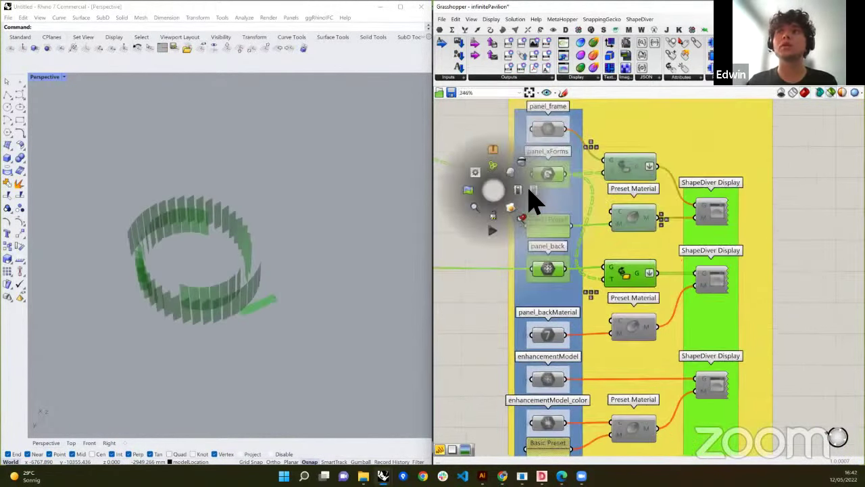
left_click(500, 232)
scroll(500, 232, "down", 6)
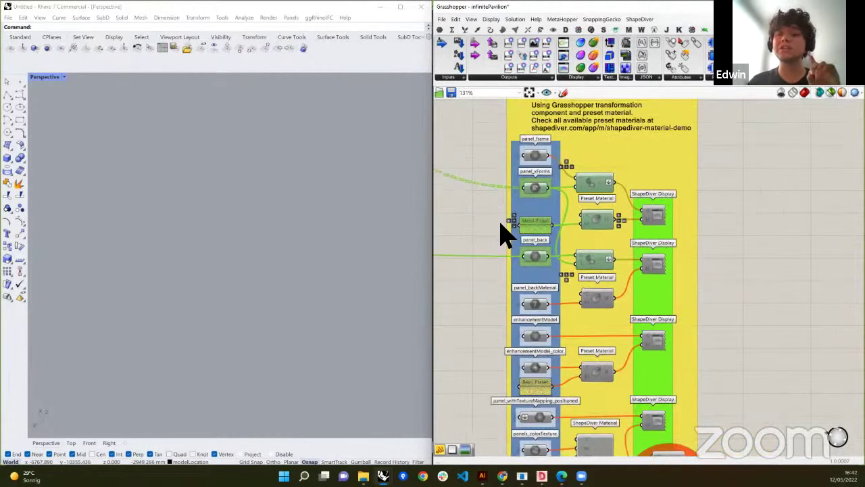
Preview the Attach Transformations output and the panel_back geometry in the first Frame and Back Panel Display group
scroll(520, 255, "down", 2)
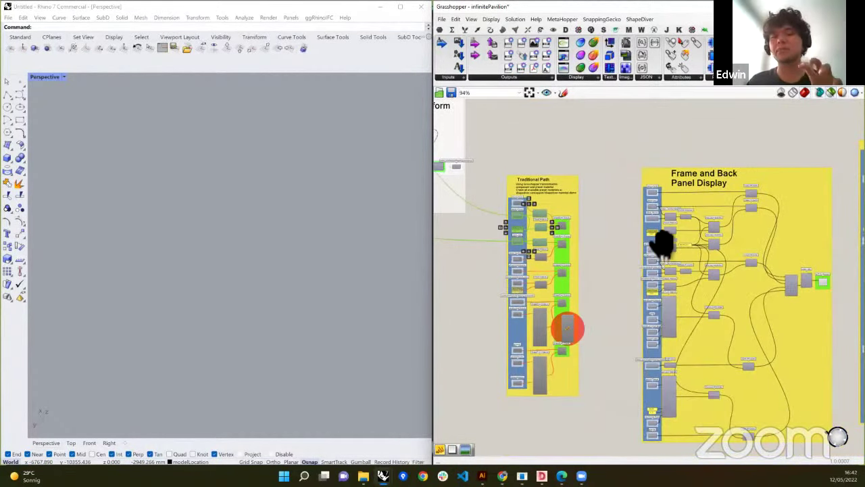
right_click_drag(662, 242, 551, 251)
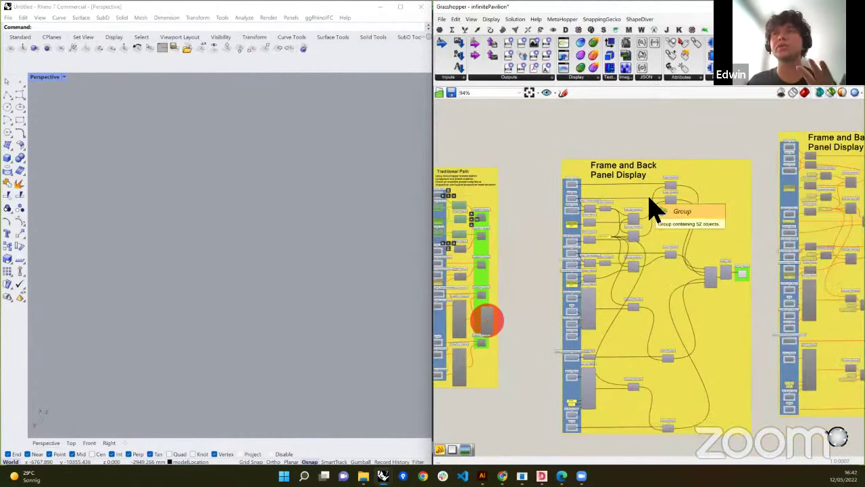
scroll(567, 216, "up", 6)
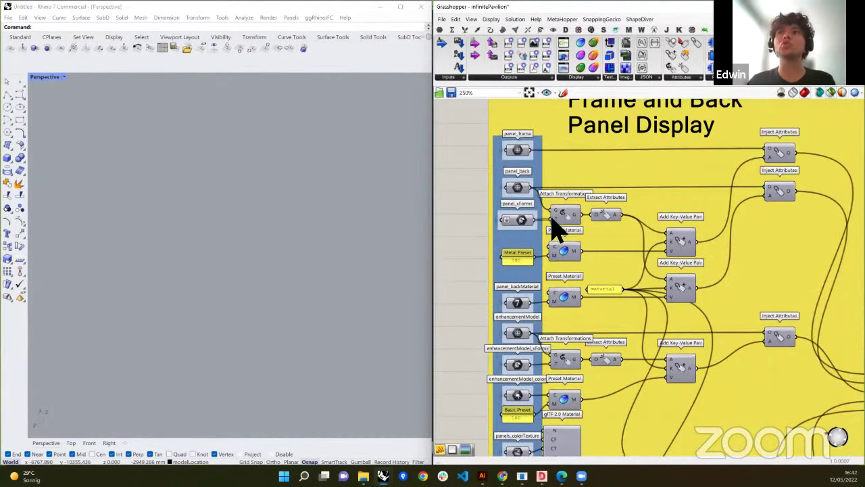
mouse_move(558, 230)
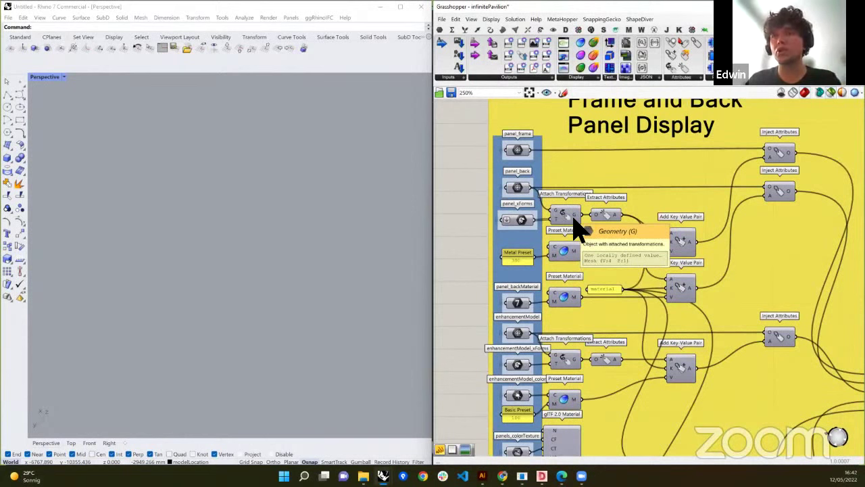
left_click(565, 220)
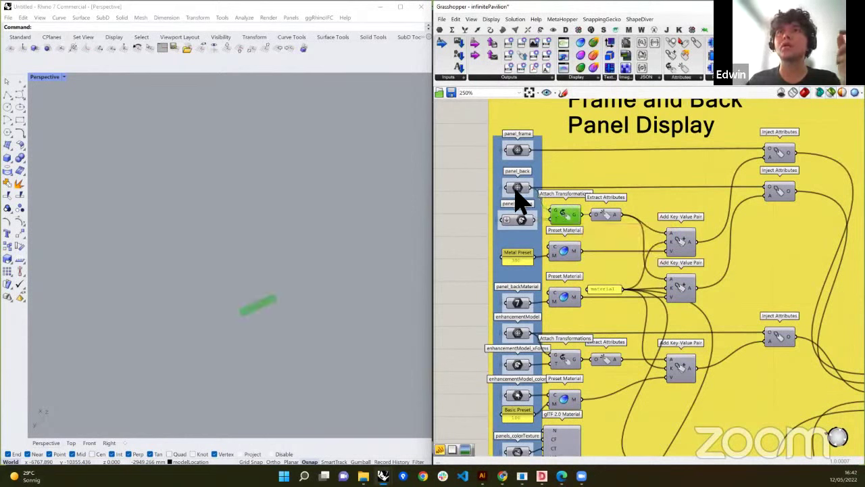
left_click(517, 188)
scroll(244, 308, "up", 4)
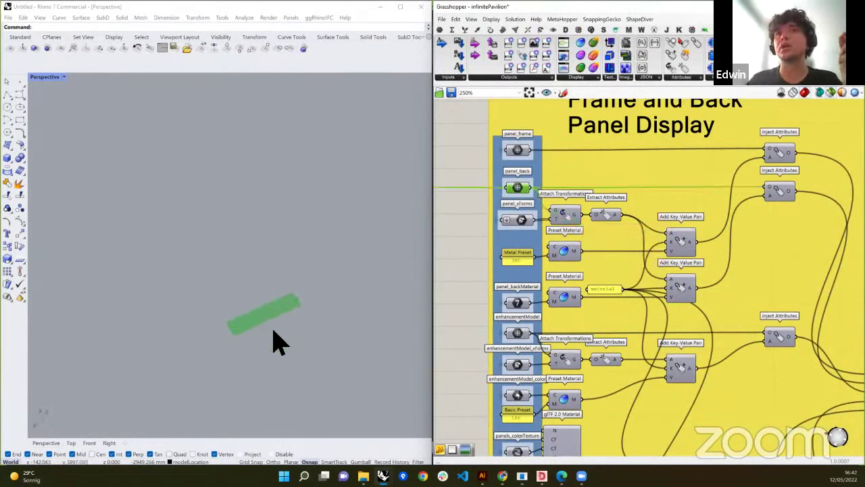
left_click(565, 221)
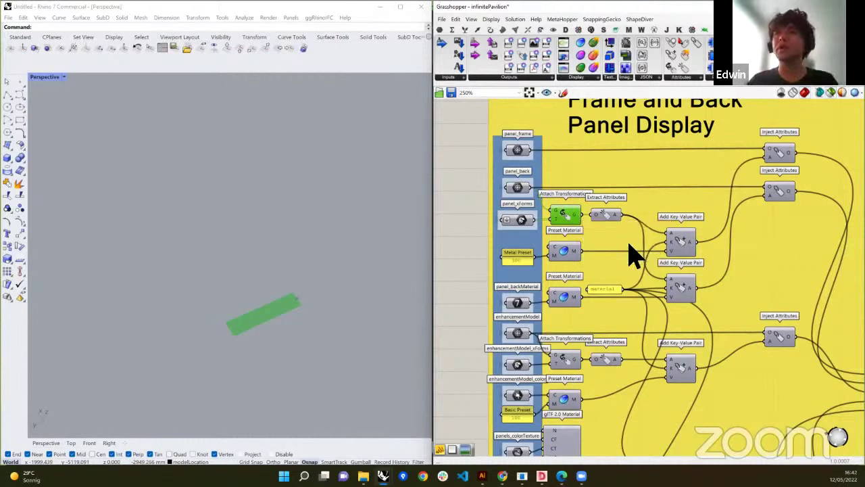
Check the description of the glTF 2.0 Display component's Geometry input in the same group
mouse_move(561, 227)
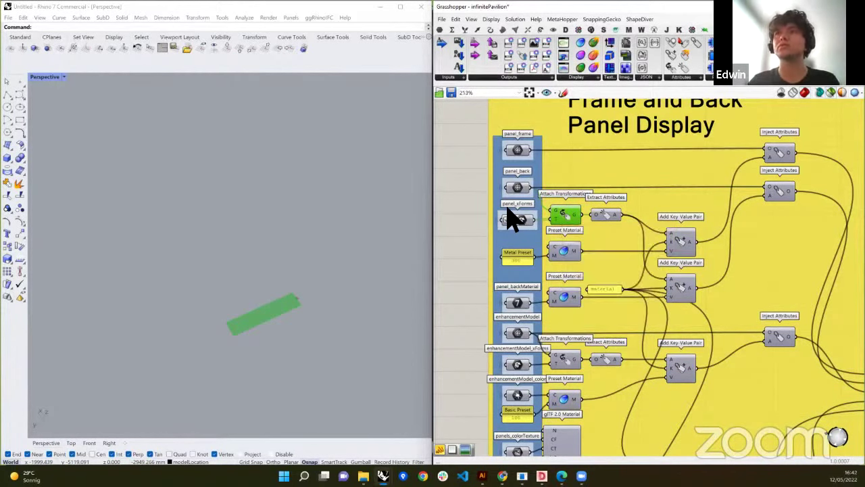
scroll(772, 358, "down", 3)
scroll(699, 286, "up", 4)
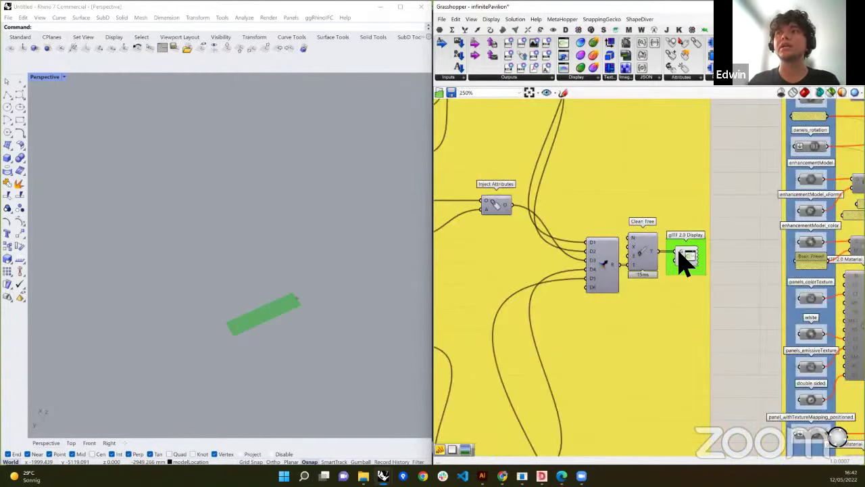
mouse_move(684, 262)
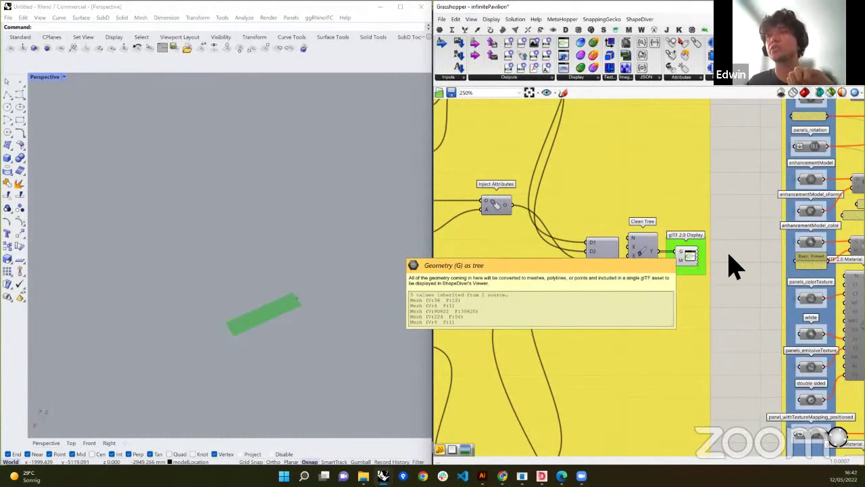
Compare the Traditional Path group with the first Frame and Back Panel Display group, checking the panel_xForms transforms and the chain to the display component
scroll(734, 264, "down", 6)
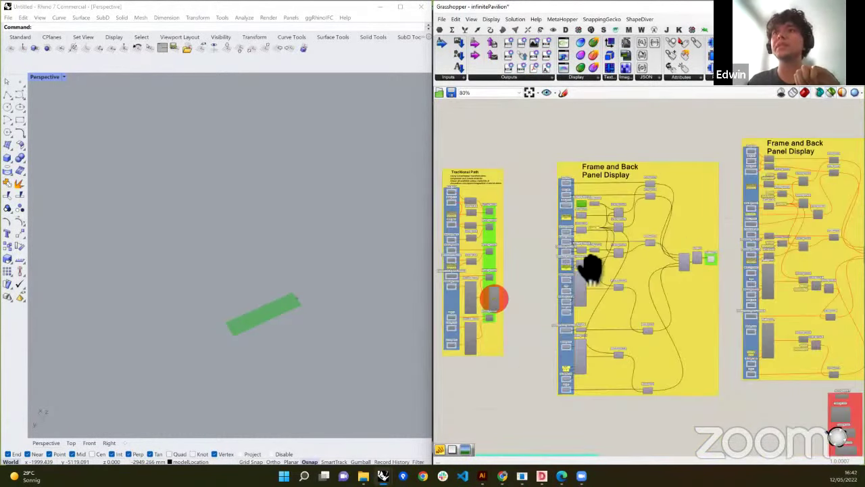
scroll(532, 212, "up", 4)
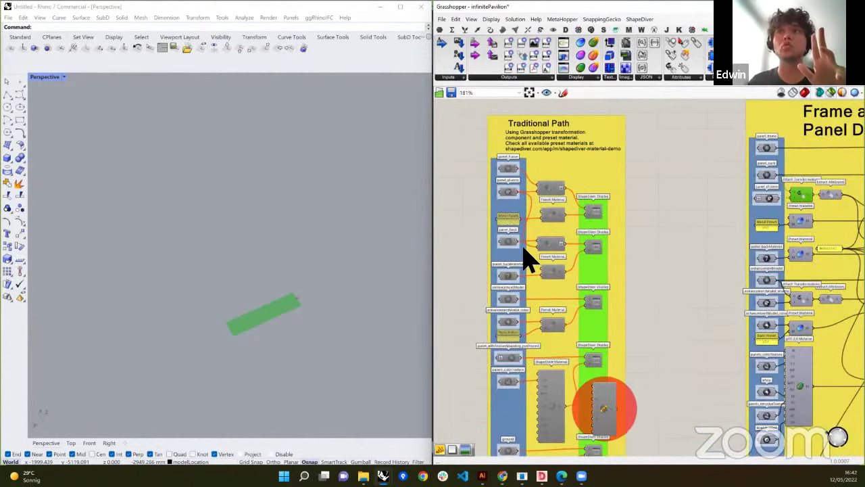
scroll(439, 232, "down", 6)
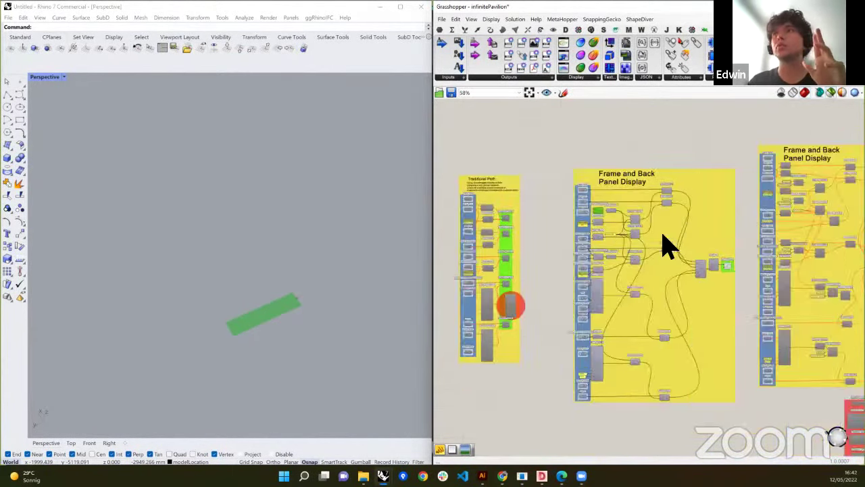
scroll(667, 247, "up", 3)
scroll(615, 261, "up", 2)
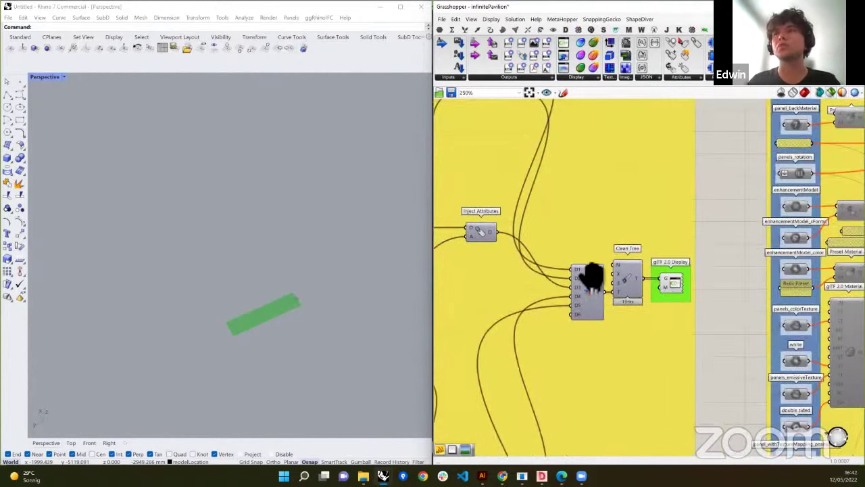
right_click_drag(584, 277, 649, 297)
scroll(547, 232, "down", 2)
scroll(541, 216, "up", 2)
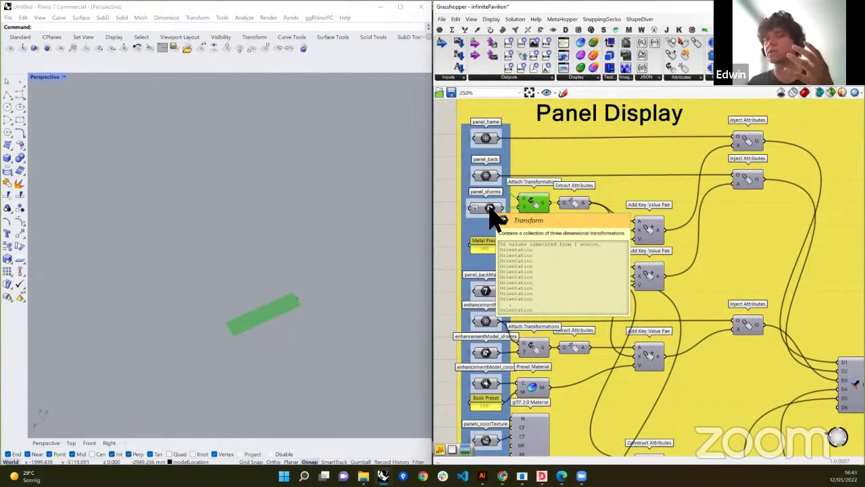
scroll(667, 299, "down", 4)
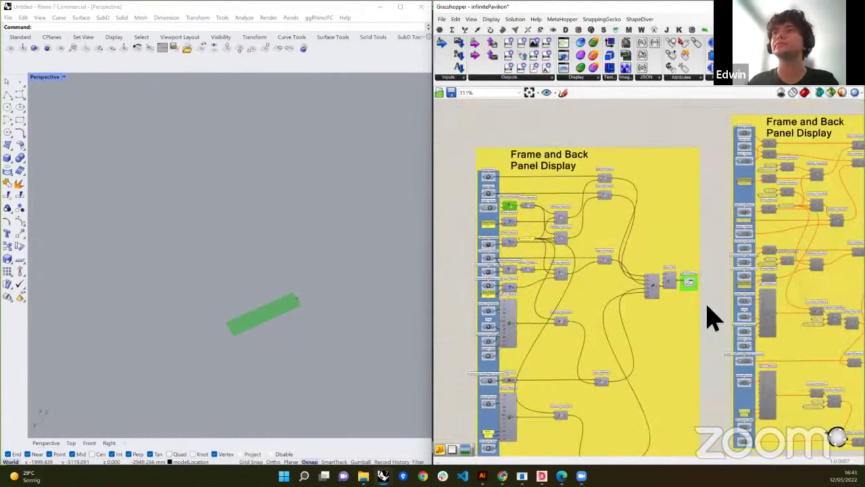
right_click_drag(714, 319, 602, 196)
scroll(507, 187, "up", 2)
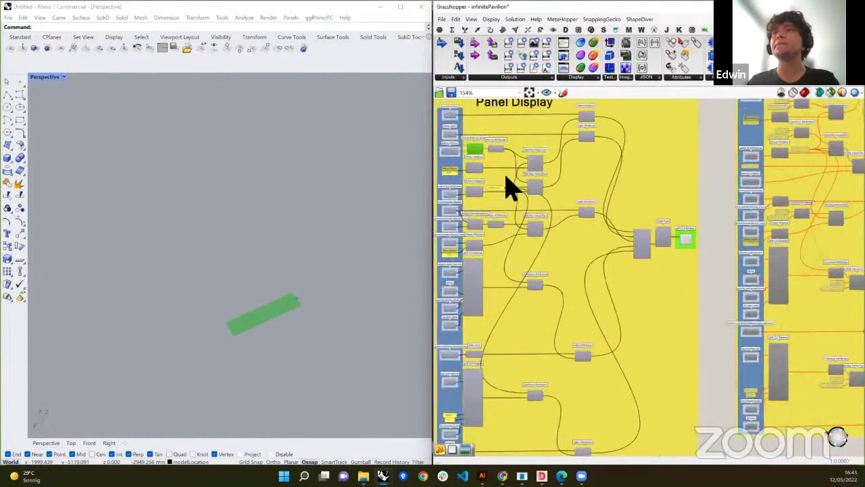
right_click_drag(531, 212, 575, 228)
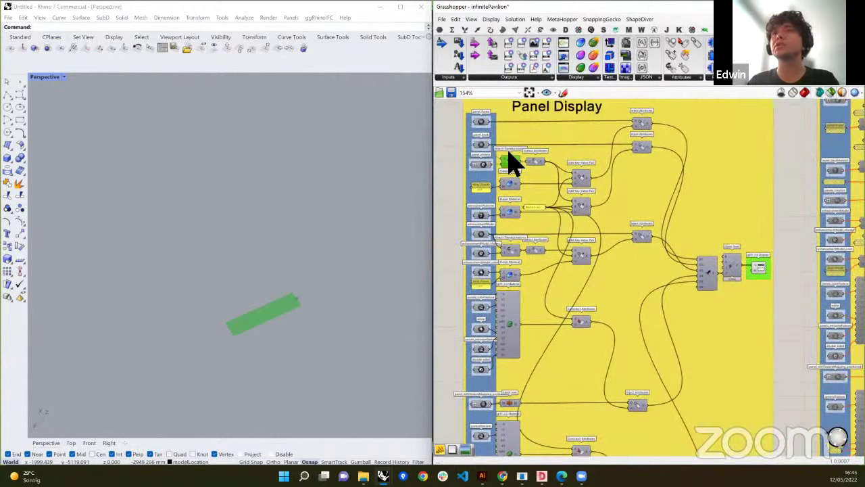
scroll(554, 241, "down", 5)
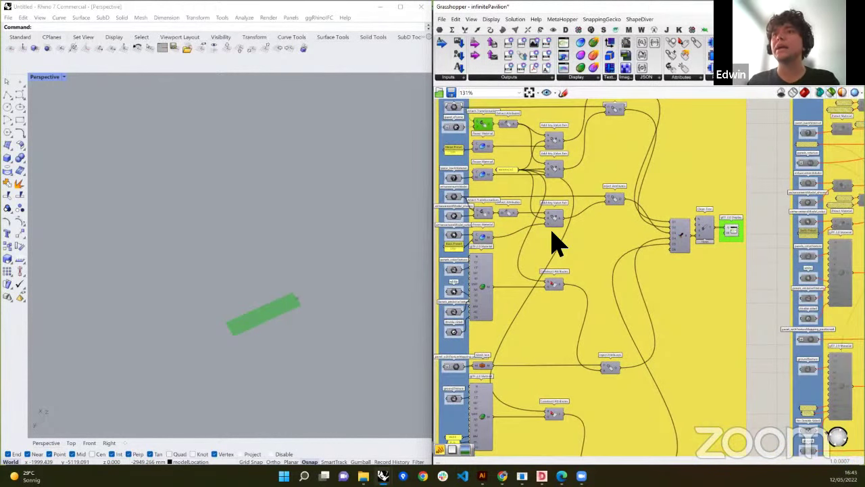
right_click_drag(713, 301, 580, 290)
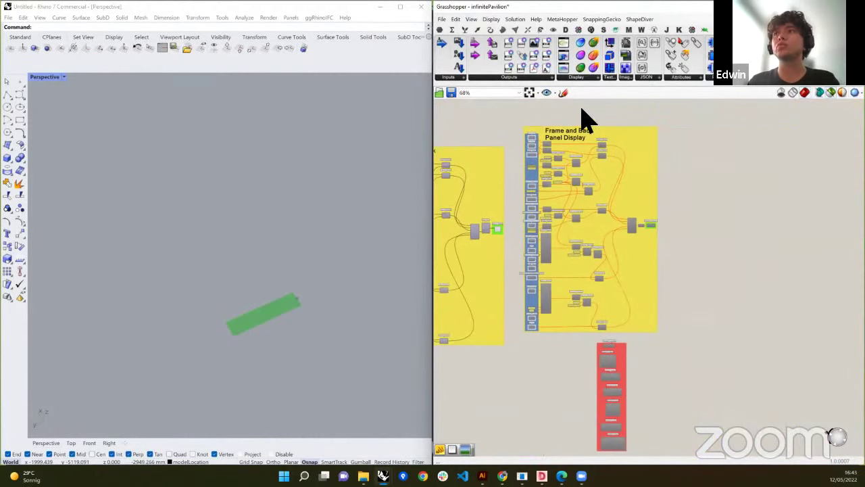
Toggle the glTF 2.0 Display component's preview and turn off the preview of all components in the first Frame and Back Panel Display group
scroll(599, 181, "down", 2)
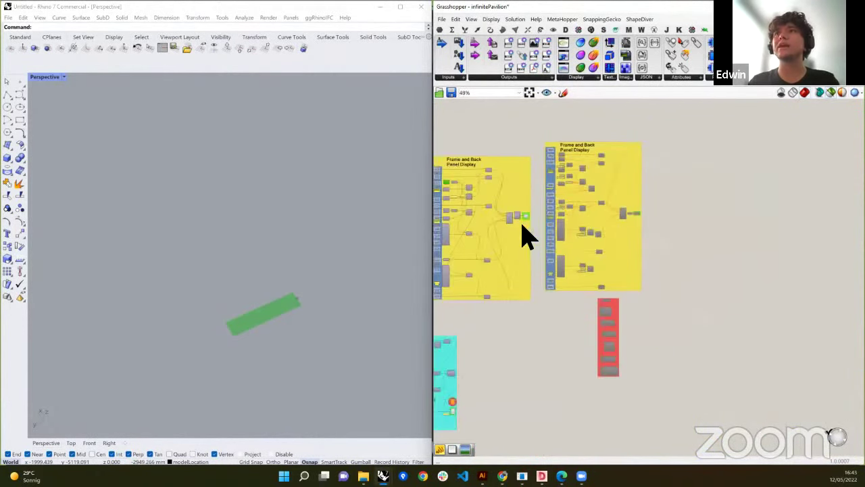
scroll(528, 226, "up", 1)
right_click(526, 216)
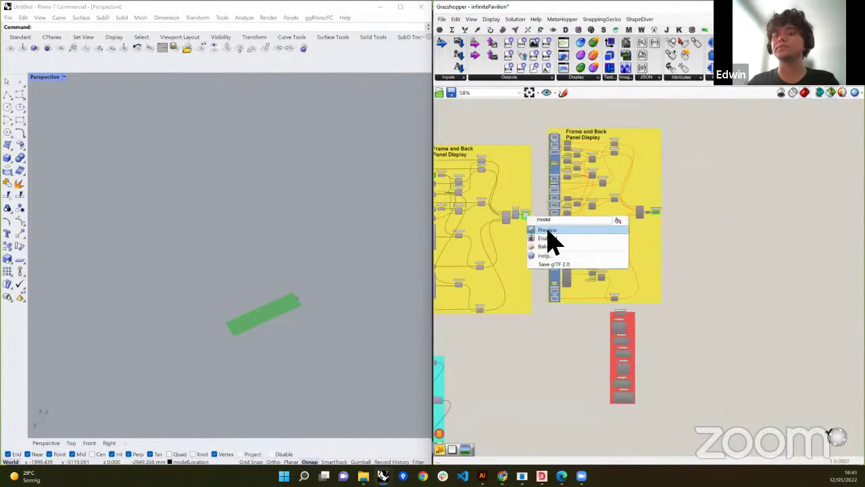
left_click(547, 231)
right_click_drag(536, 333, 643, 363)
left_click(518, 165)
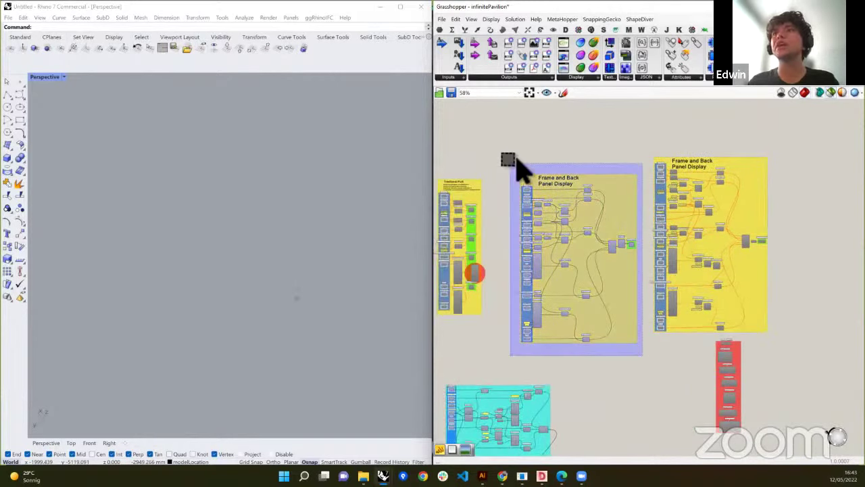
right_click(522, 150)
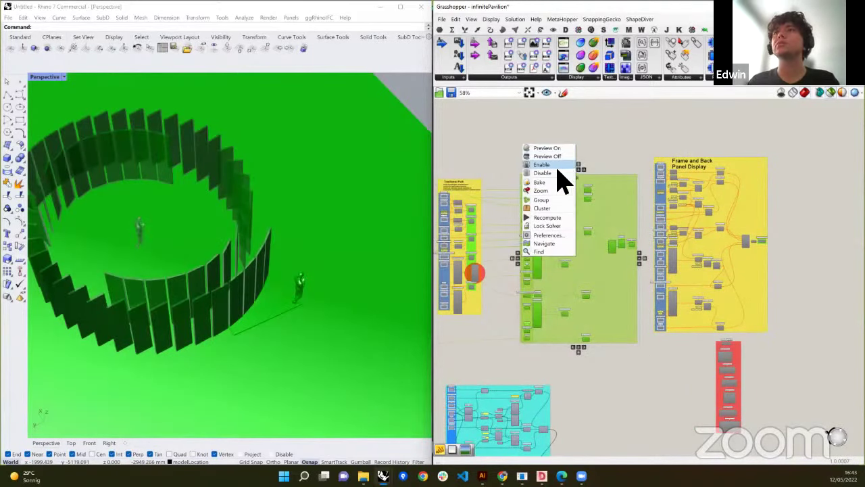
left_click(588, 163)
right_click(582, 153)
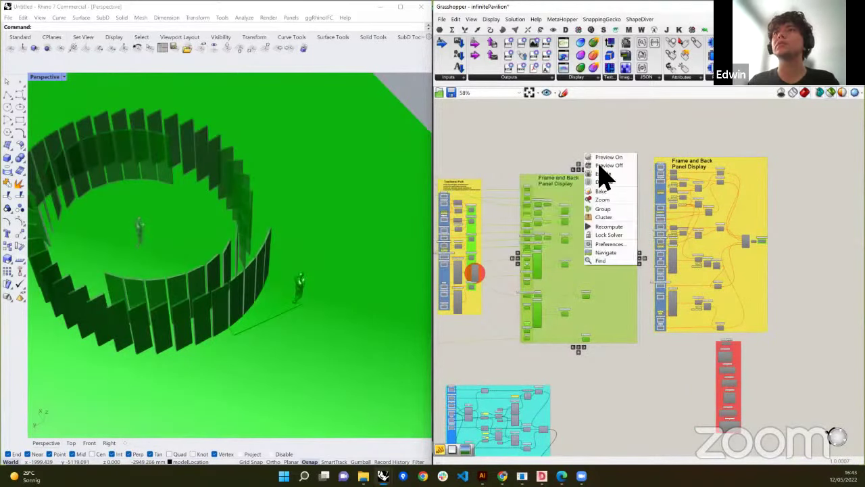
left_click(676, 187)
Enable all components in the second Frame and Back Panel Display group, the one ending in the ShapeDiver Output
right_click_drag(726, 171, 587, 157)
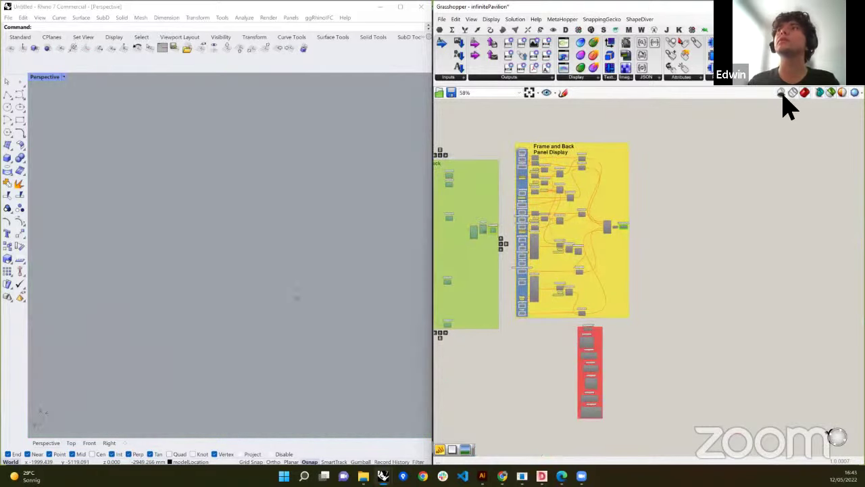
left_click(830, 93)
scroll(675, 177, "up", 2)
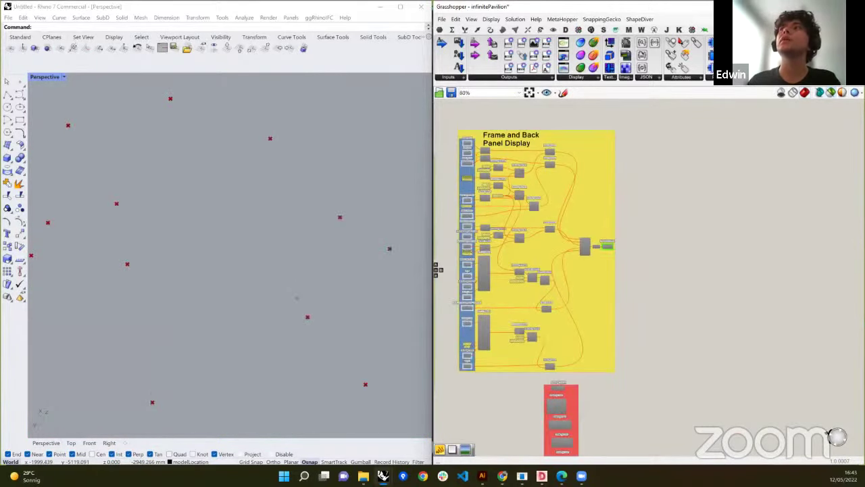
left_click_drag(455, 117, 645, 378)
middle_click(659, 304)
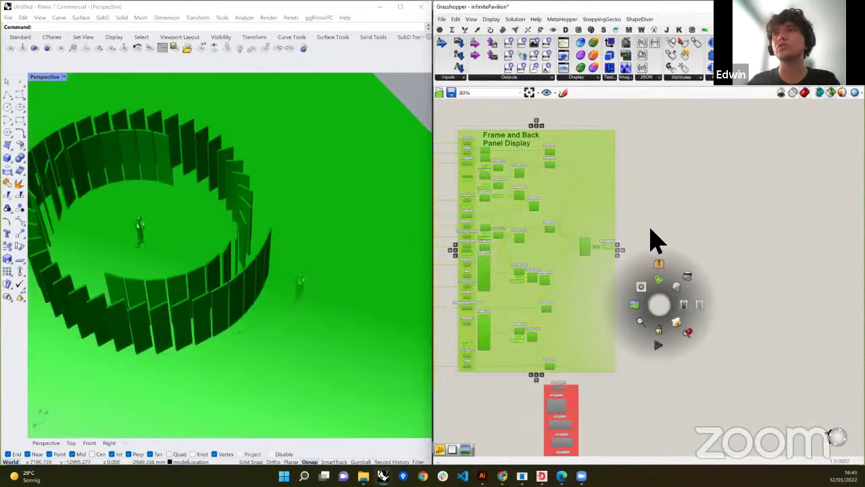
left_click(648, 238)
Check the ShapeDiver Output component's save options and look through ShapeDiver's available output and export components
scroll(618, 260, "up", 5)
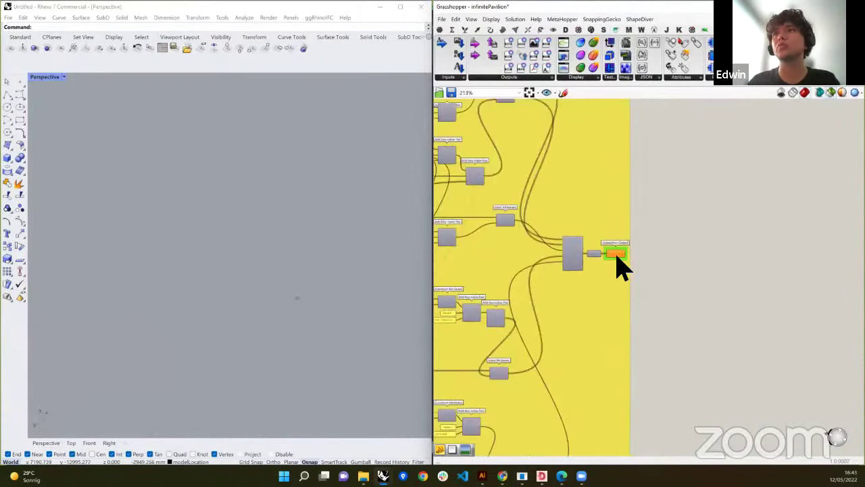
right_click(634, 273)
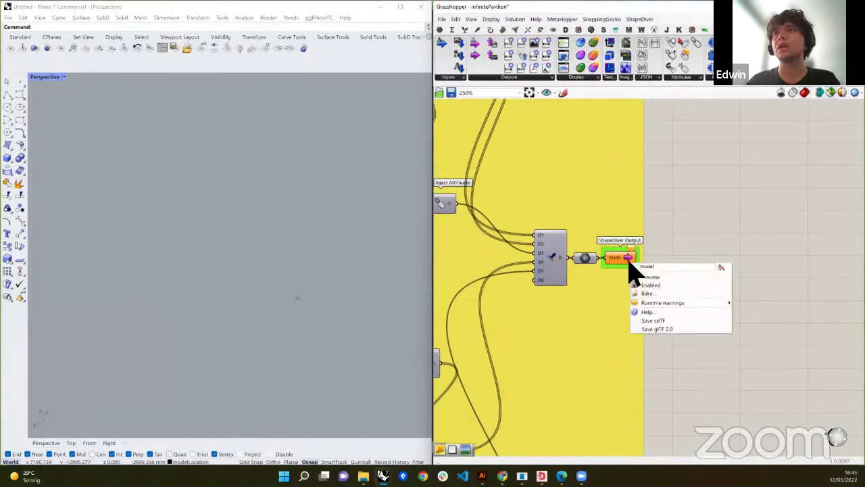
left_click(486, 77)
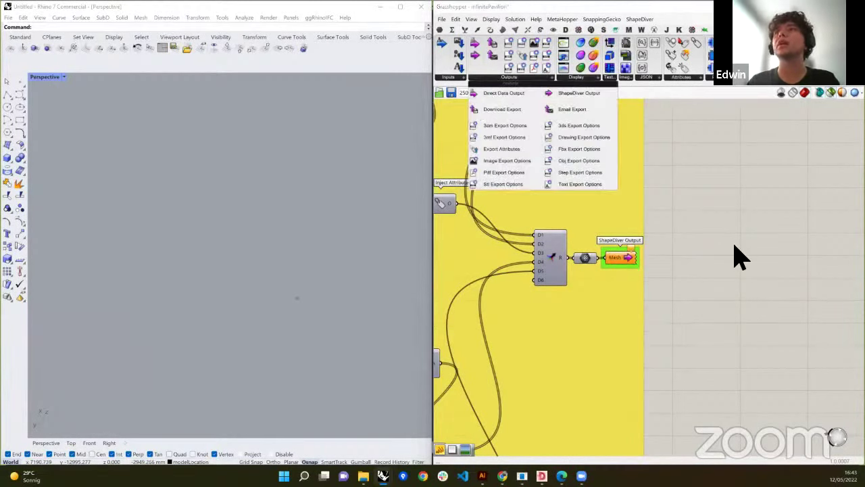
Select the transform component fed by panel_back in the second Frame and Back Panel Display group and examine its transformed panels in Rhino
scroll(740, 257, "down", 4)
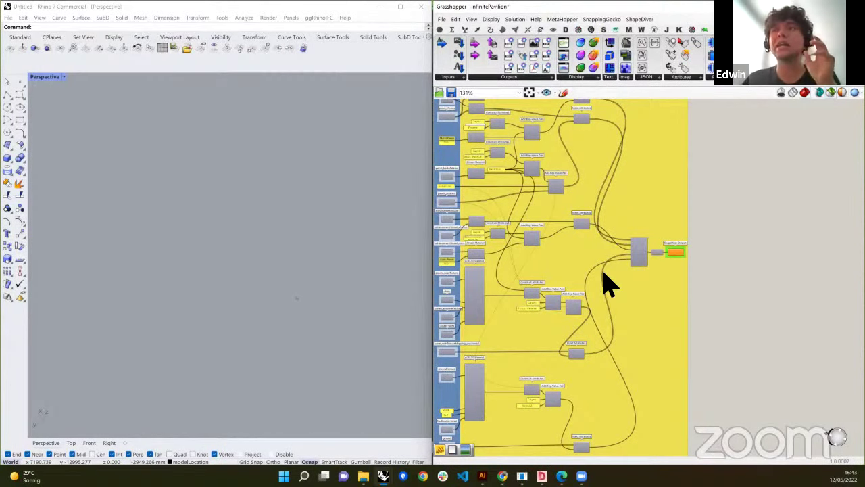
right_click_drag(605, 273, 645, 322)
scroll(521, 179, "up", 4)
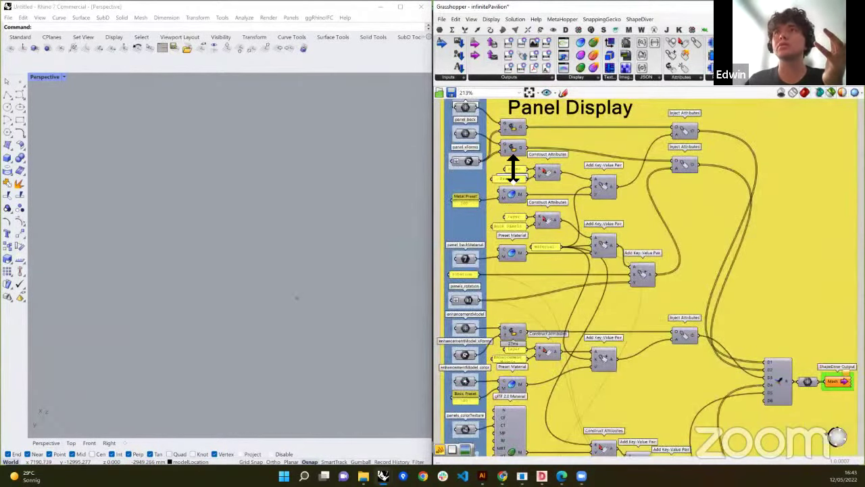
left_click(512, 146)
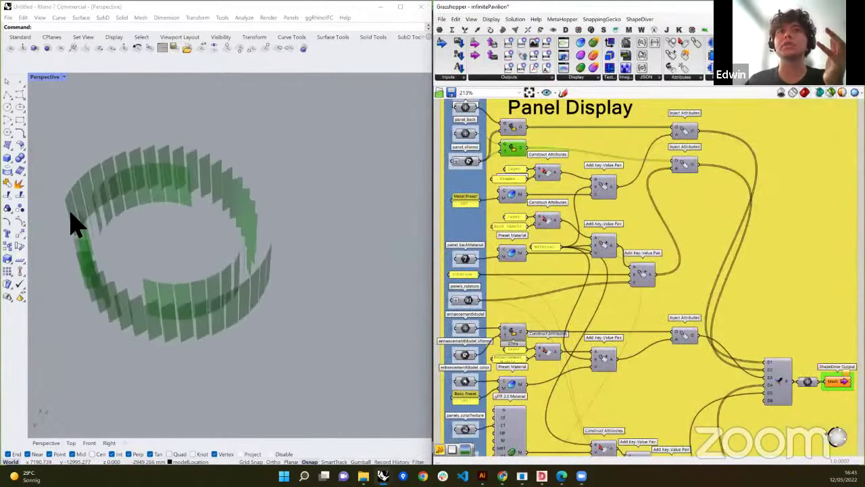
scroll(76, 226, "up", 1)
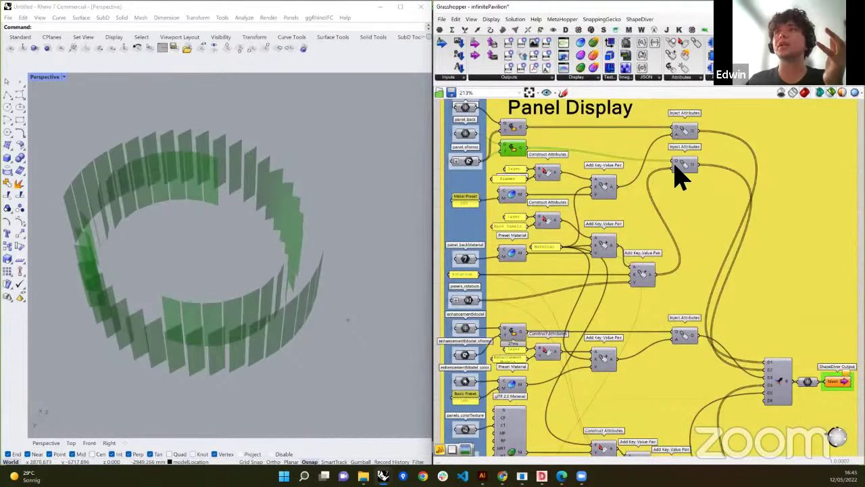
mouse_move(679, 177)
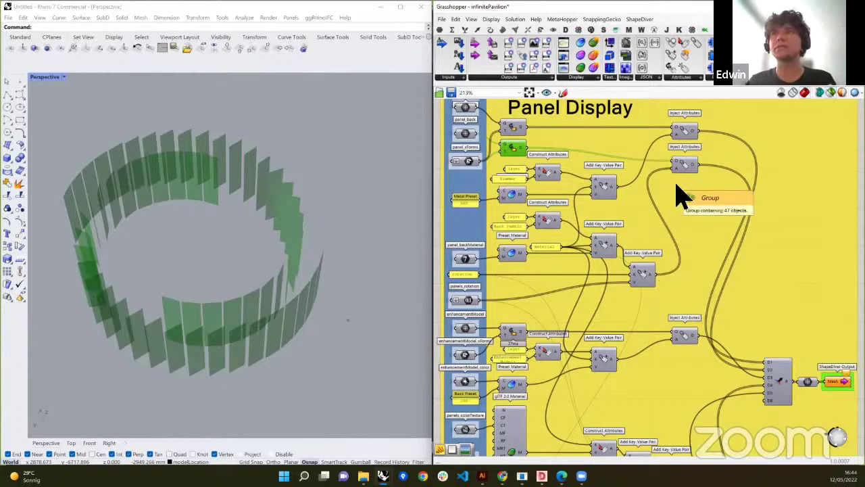
Examine the ShapeDiver Output component at the end of the display group and the attribute chain feeding it
right_click_drag(671, 320, 621, 279)
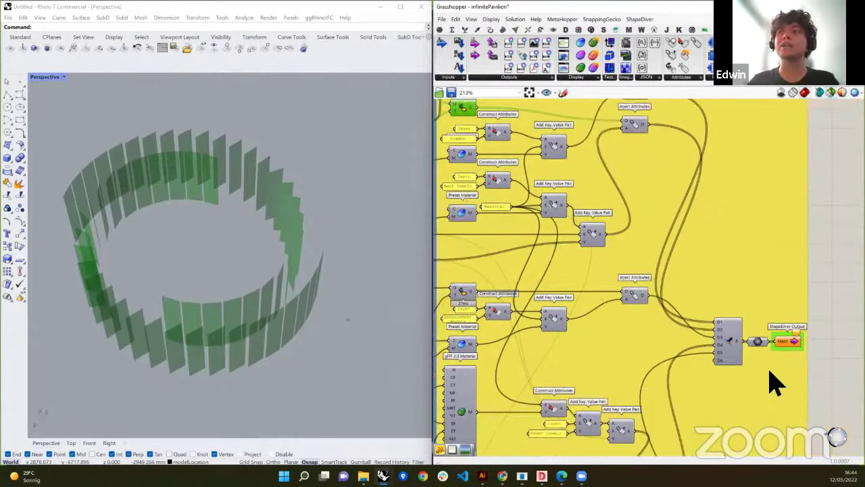
left_click(791, 341)
left_click(821, 358)
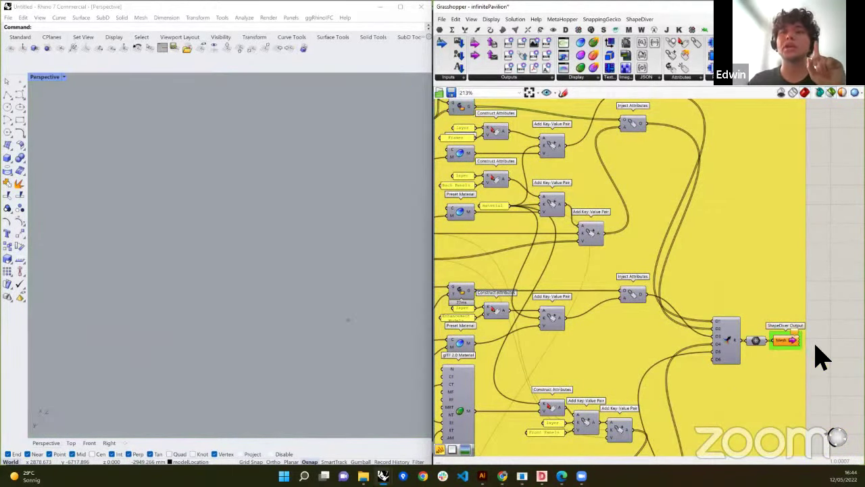
right_click_drag(499, 175, 541, 213)
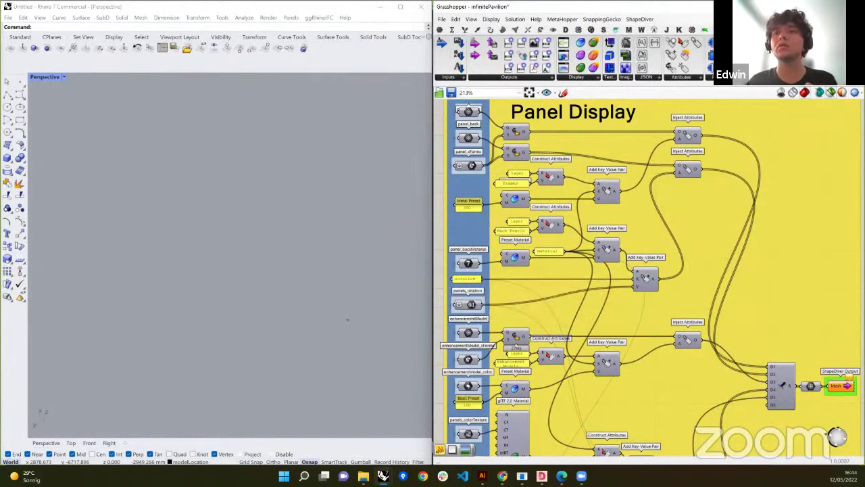
Switch to the Infinite Pavilion page in Chrome and change the viewer's display mode to Attributes
mouse_move(502, 475)
left_click(455, 428)
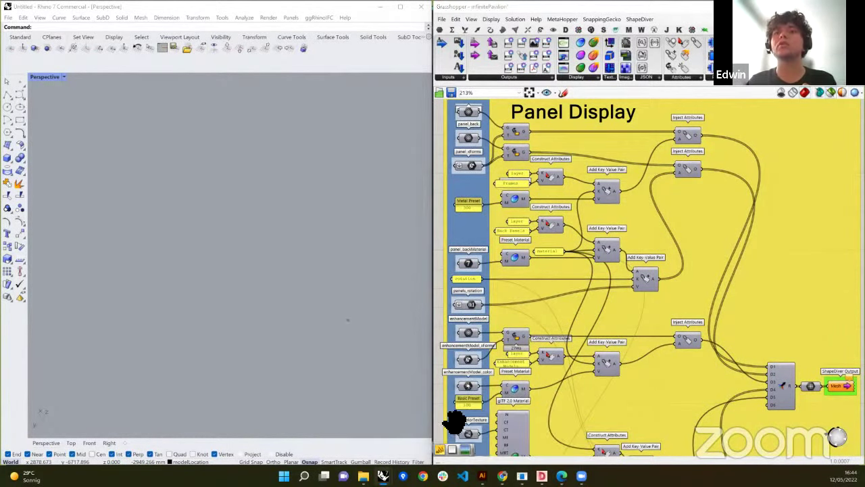
left_click(43, 10)
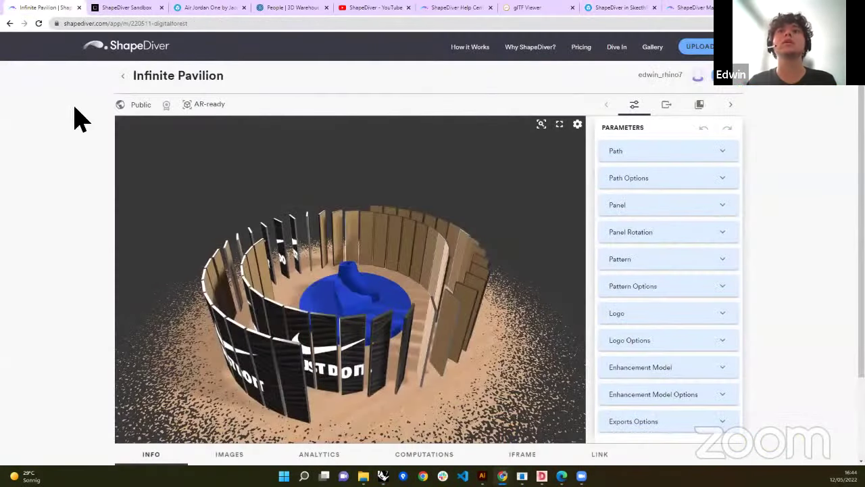
left_click_drag(335, 291, 338, 293)
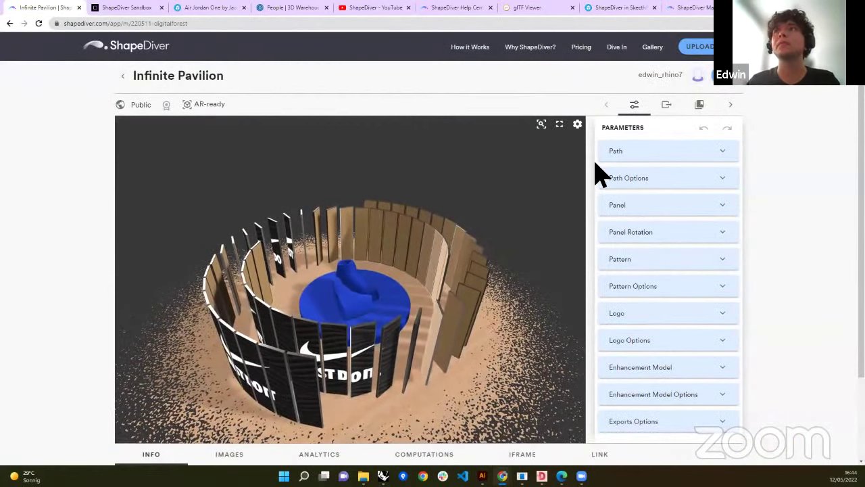
left_click(577, 125)
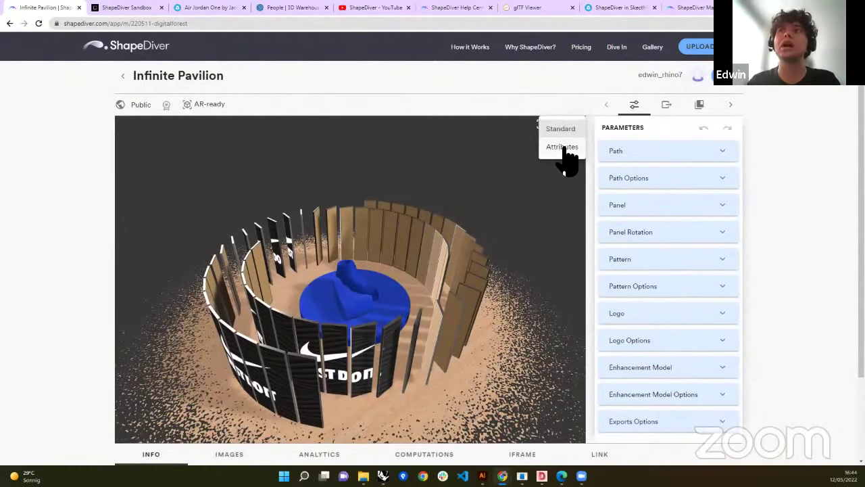
left_click(565, 148)
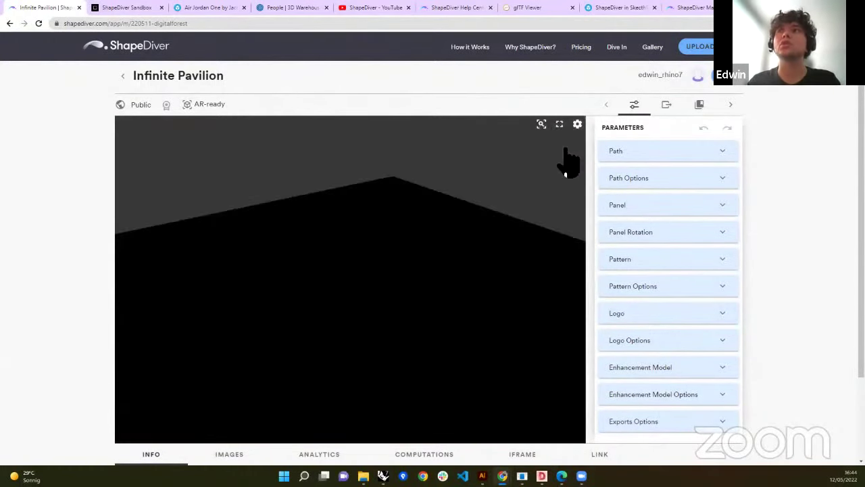
Show the layer list of the attributes visualization and set the Frames layer's colour to bright red
left_click(731, 106)
left_click(706, 107)
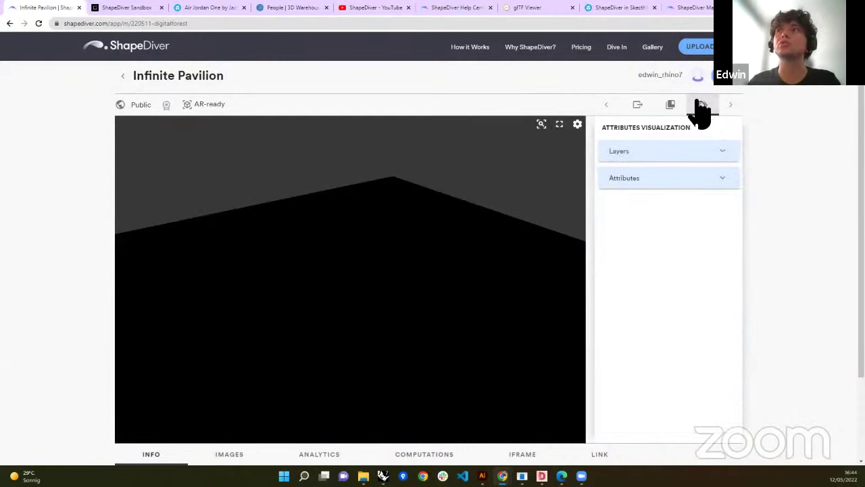
left_click(646, 156)
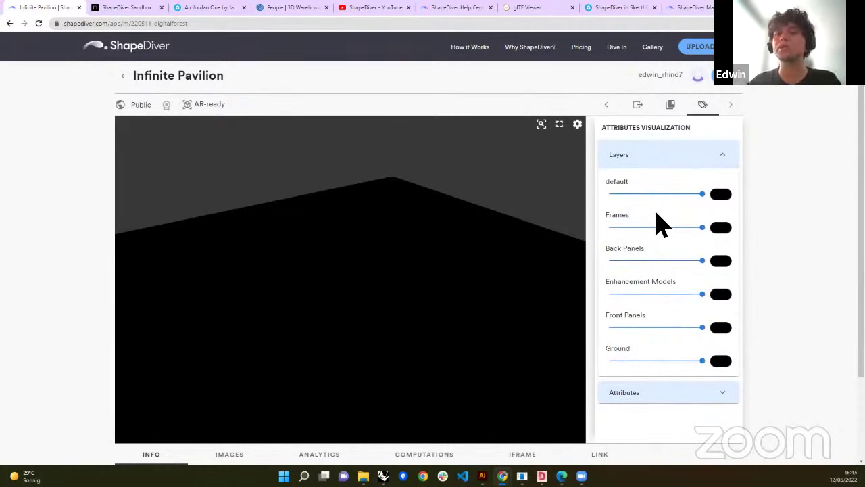
left_click(721, 228)
left_click_drag(778, 271, 824, 249)
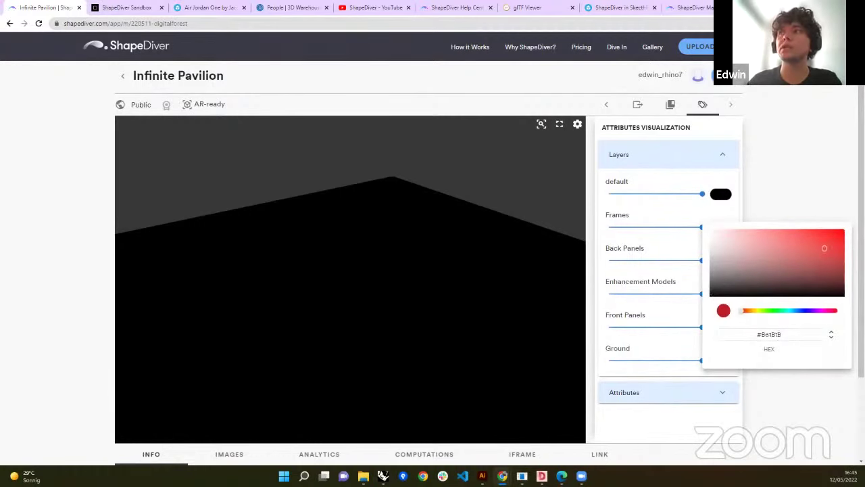
key("Escape")
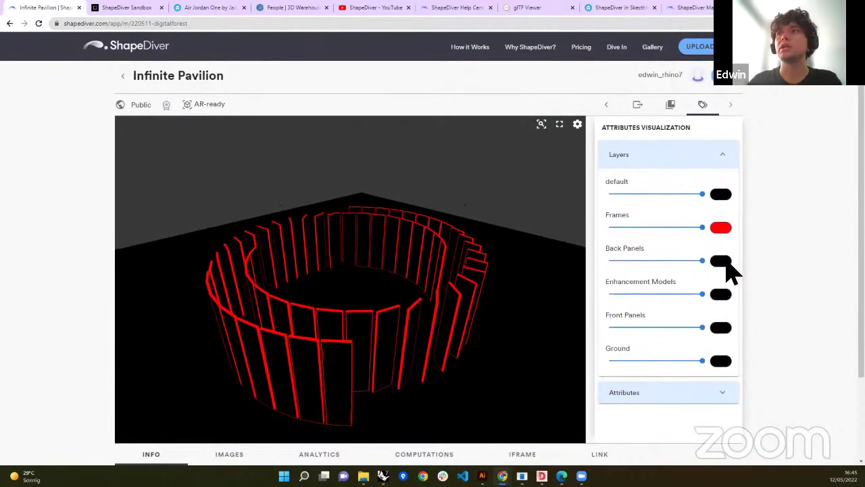
Set the Back Panels layer's colour to purple #6E00FF
left_click(723, 264)
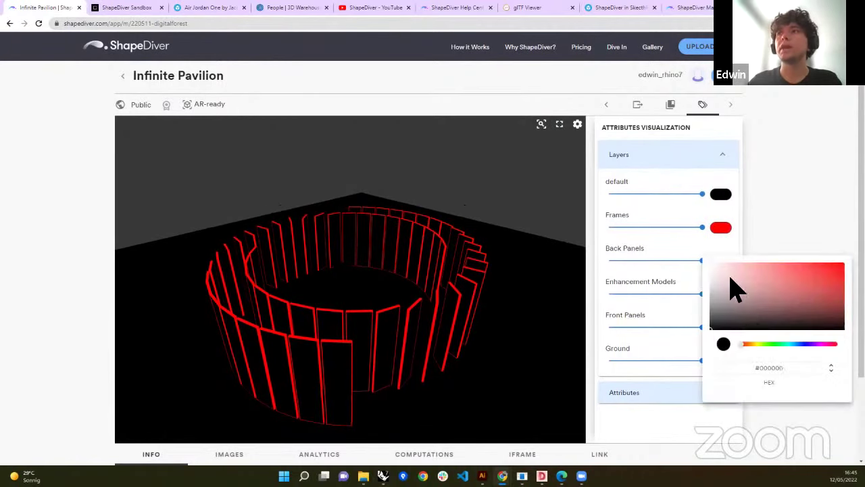
left_click(804, 344)
left_click(841, 265)
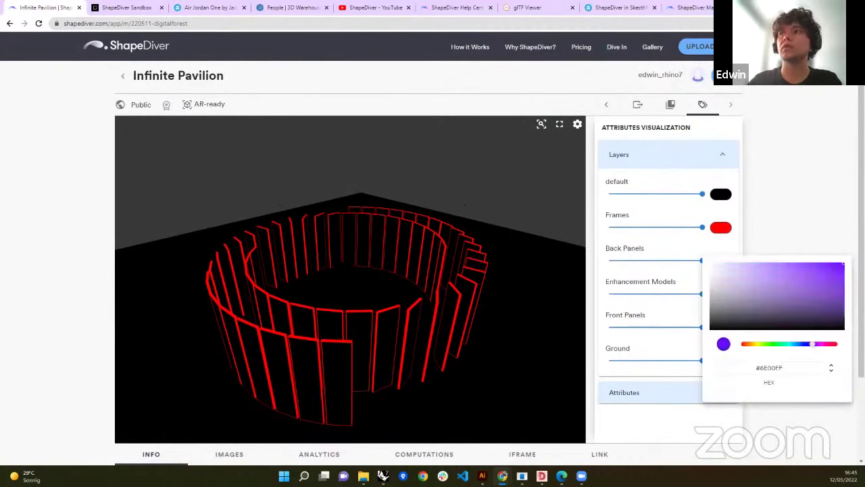
left_click(818, 213)
scroll(588, 261, "down", 1)
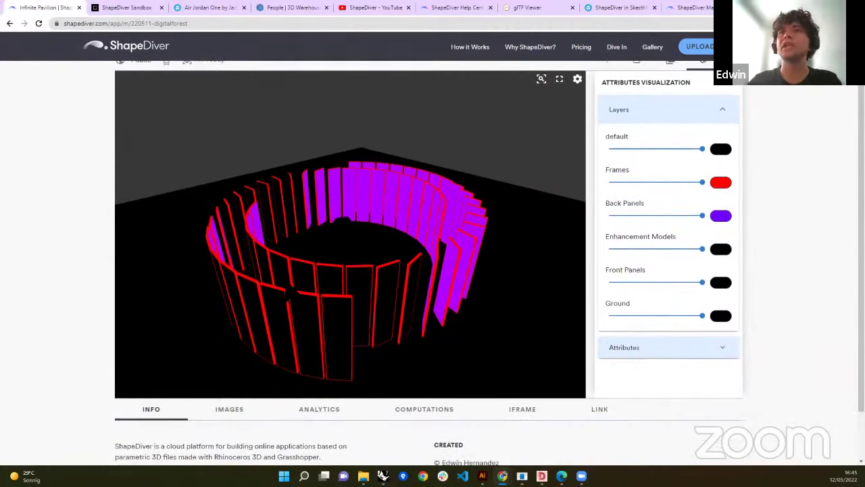
Set the Ground layer's colour to olive green, trying dark red and dark purple first
left_click(721, 315)
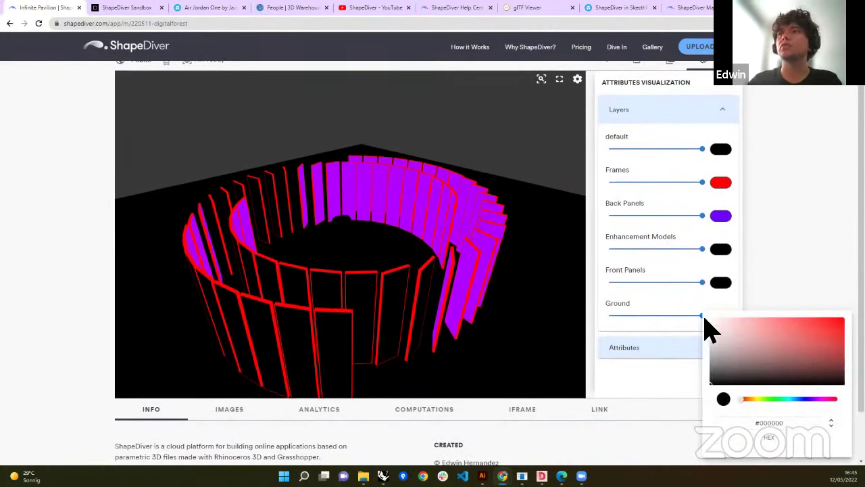
left_click_drag(757, 338, 845, 316)
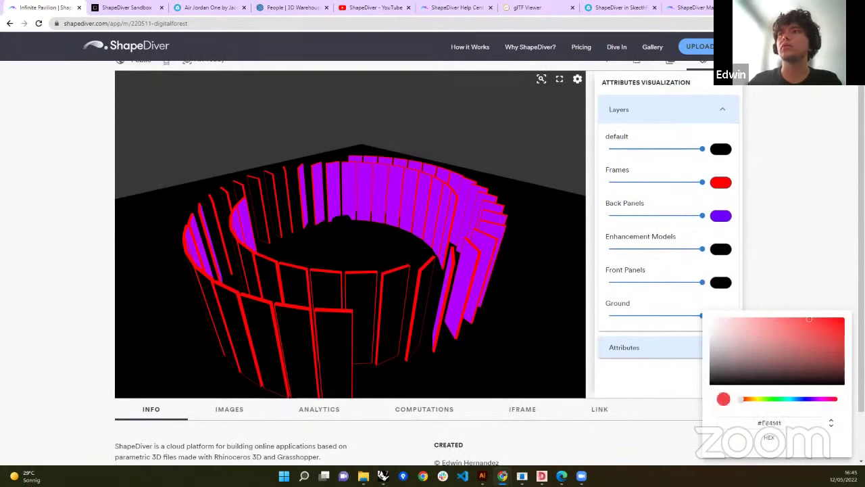
left_click_drag(810, 358, 843, 349)
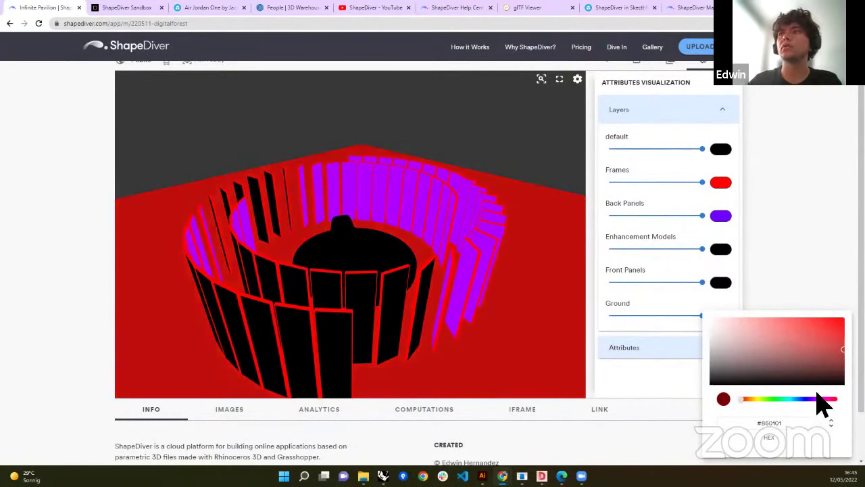
left_click(812, 399)
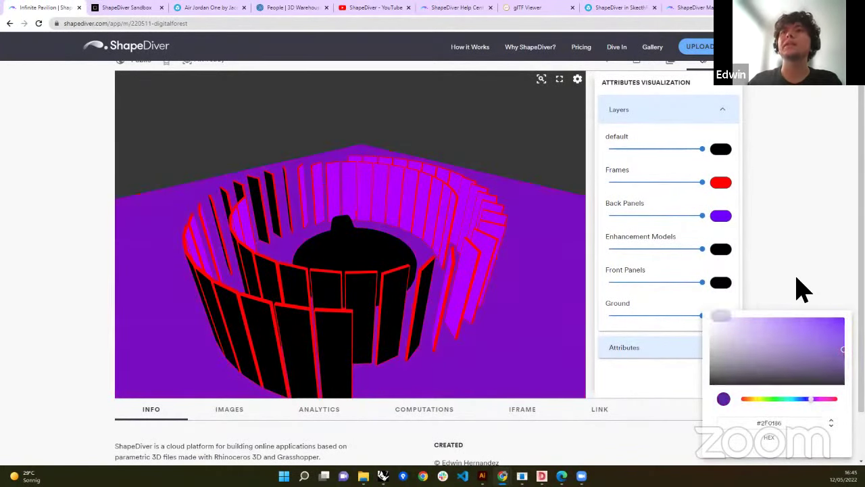
left_click(720, 327)
left_click(721, 318)
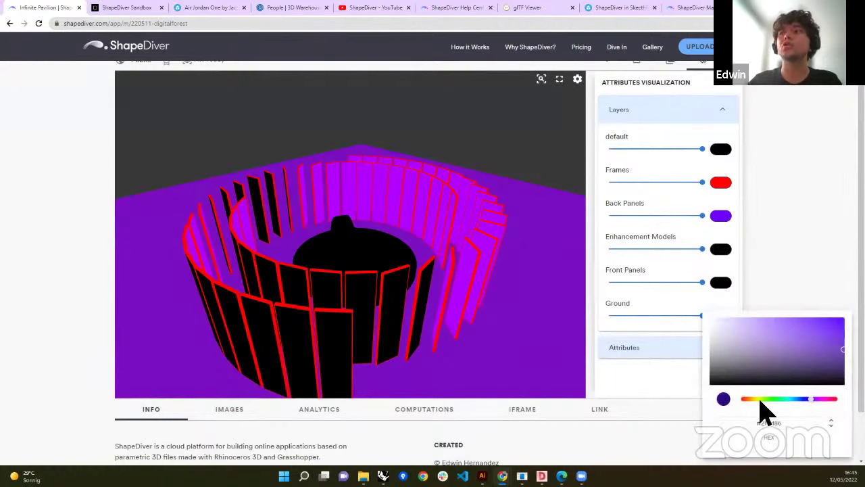
left_click(760, 400)
left_click(786, 286)
Hide the ground by reducing the Ground layer's opacity to its minimum
scroll(428, 303, "down", 1)
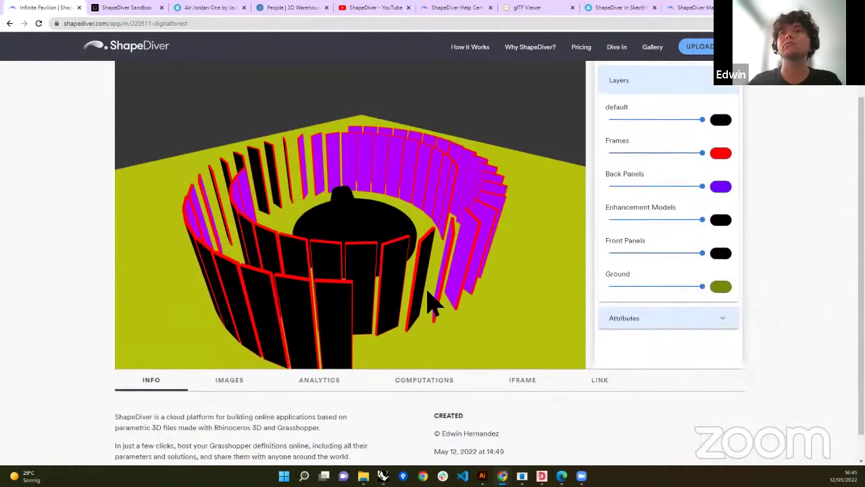
scroll(703, 326, "up", 1)
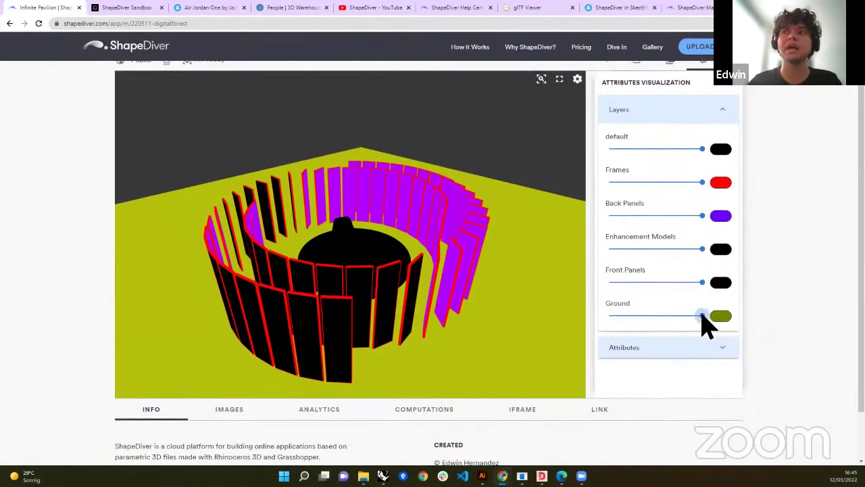
left_click_drag(701, 316, 586, 317)
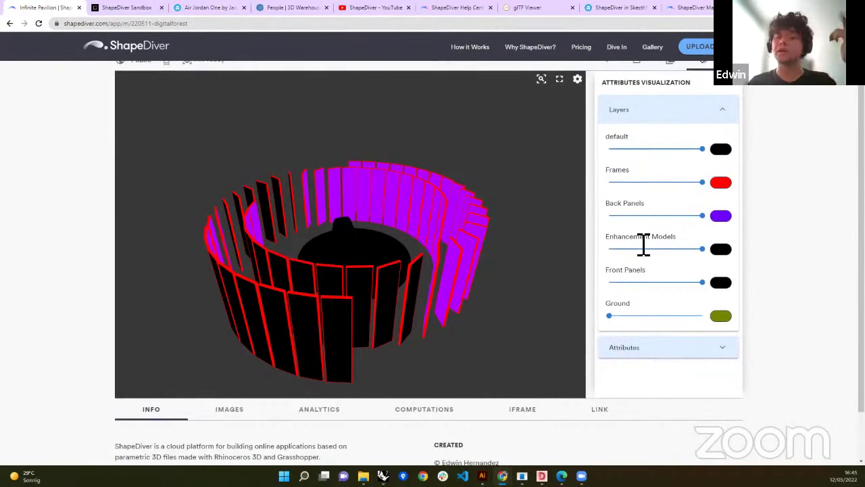
Add the rotation attribute to the attributes visualization of the pavilion
left_click(641, 352)
scroll(643, 360, "down", 1)
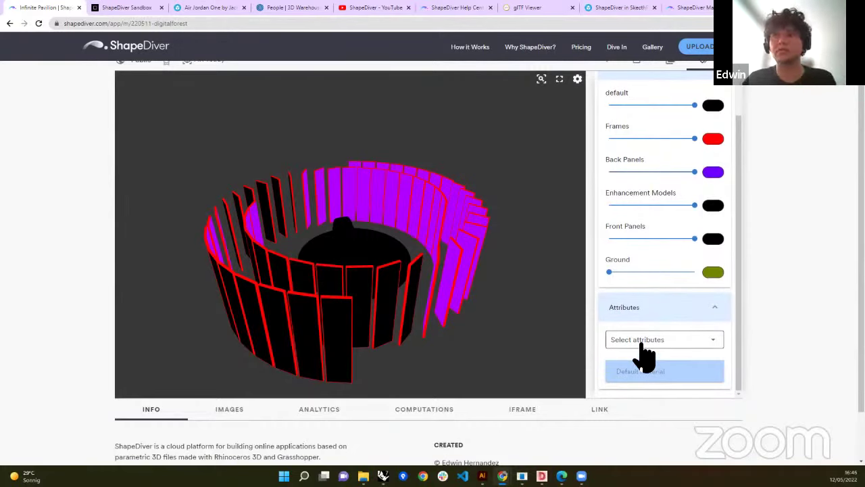
left_click(646, 352)
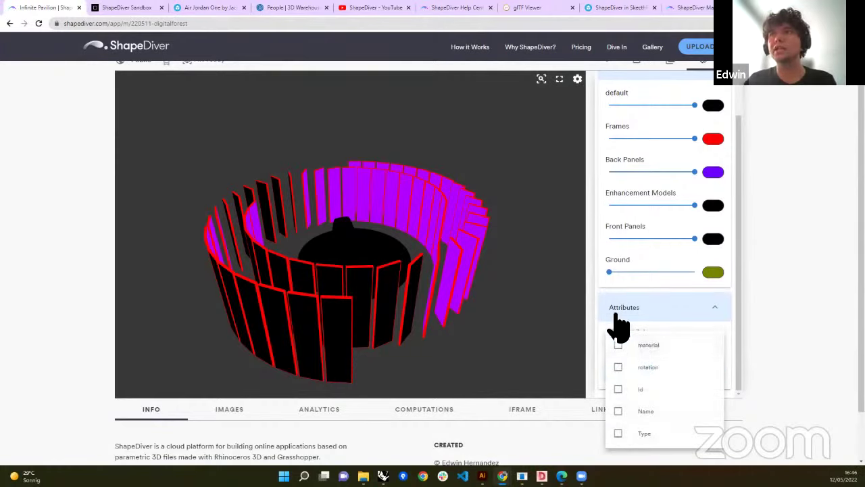
left_click(644, 370)
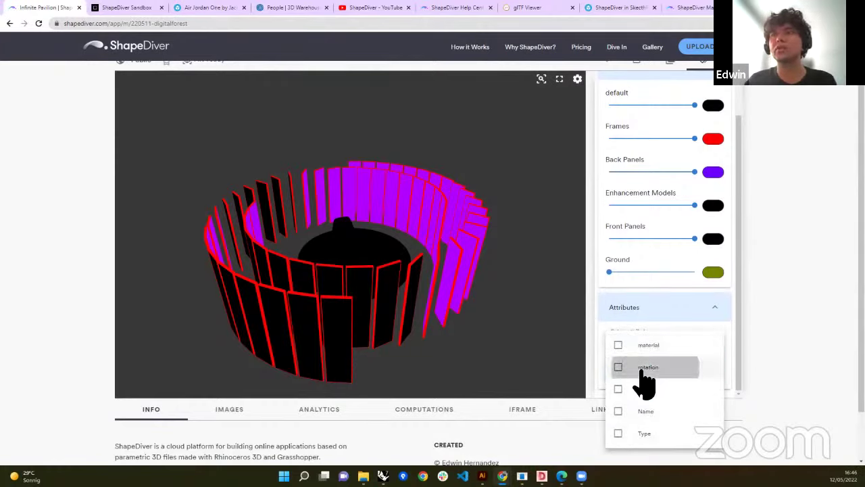
left_click(589, 367)
scroll(640, 386, "down", 1)
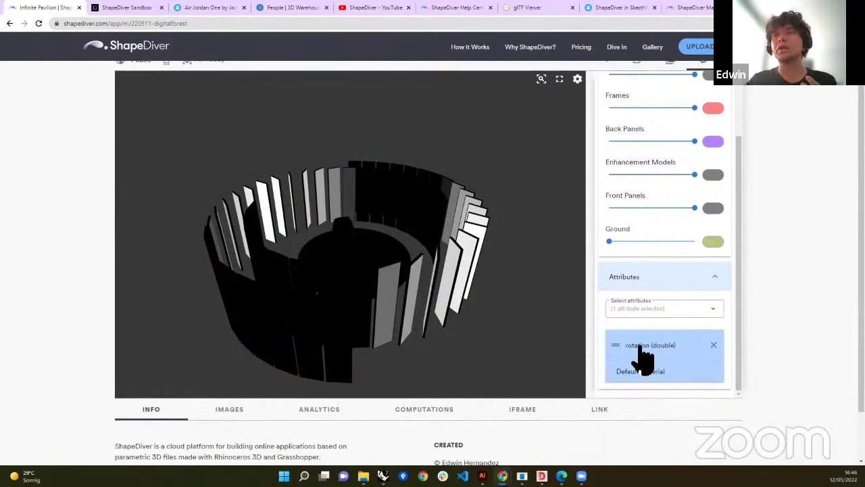
Expand the rotation attribute's range and colour settings and examine the panel shading from a higher viewpoint
left_click(642, 357)
scroll(642, 357, "down", 1)
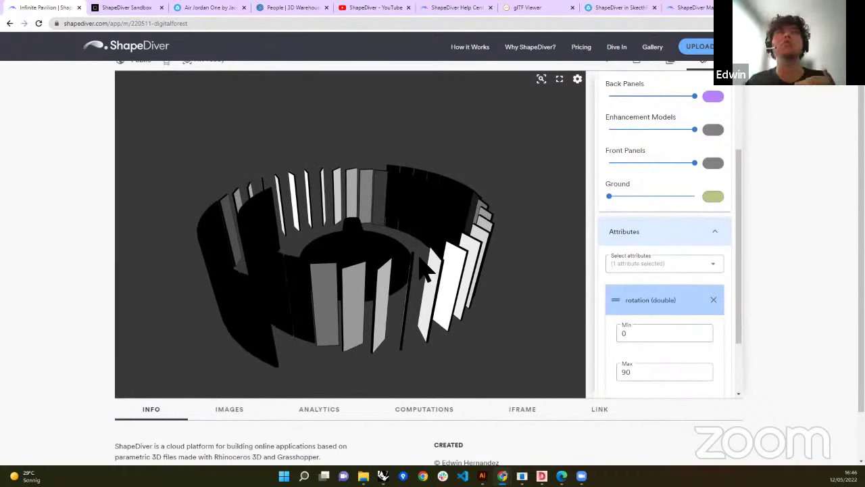
left_click_drag(422, 269, 438, 318)
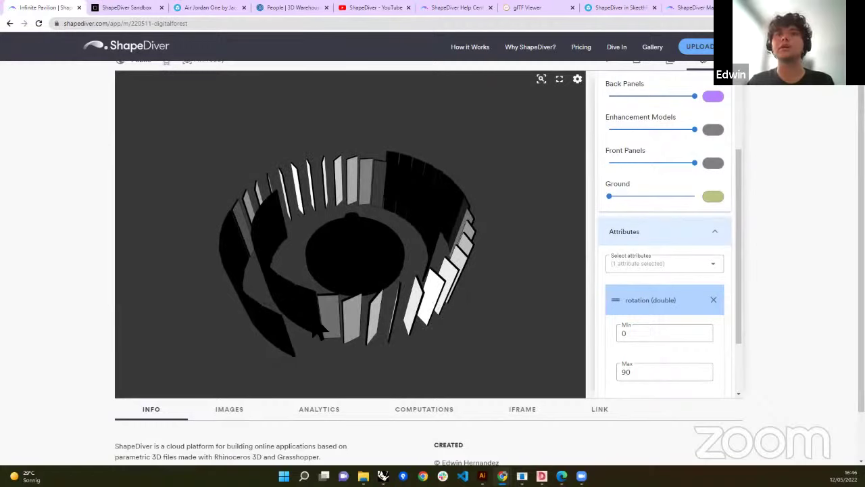
scroll(695, 367, "down", 1)
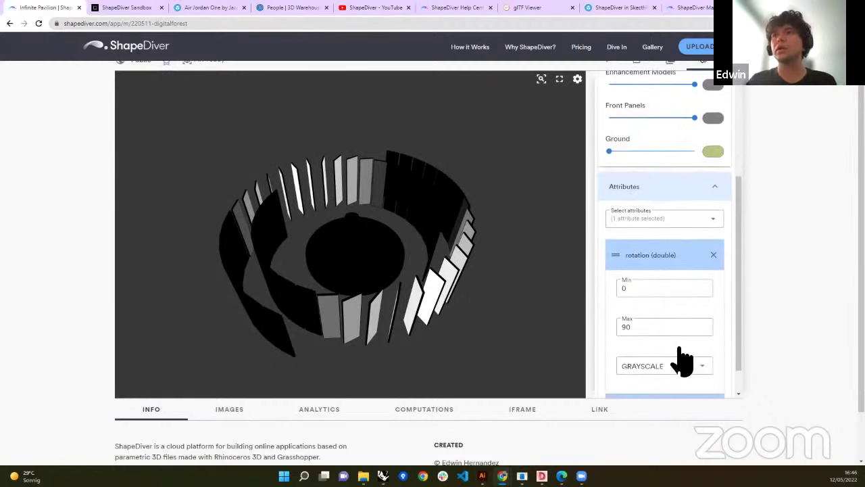
Colour the pavilion's rotation attribute with the BLUE_RED gradient and keep its range from 0 to 90
left_click(666, 370)
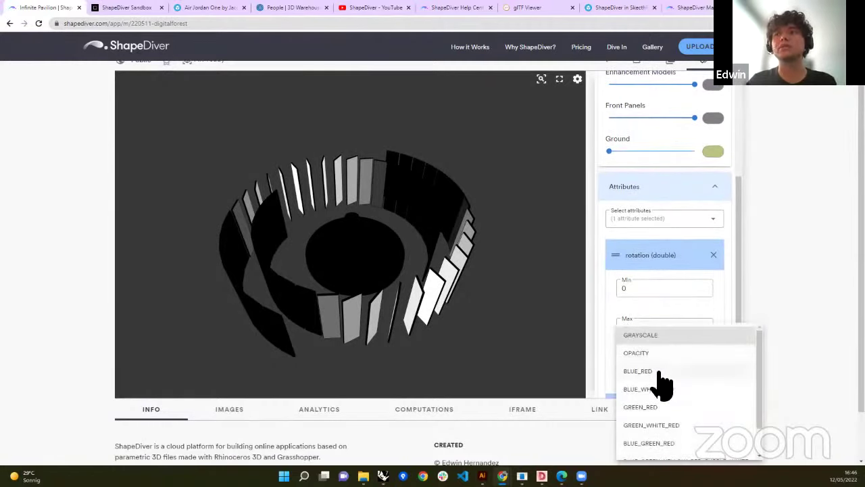
left_click(661, 372)
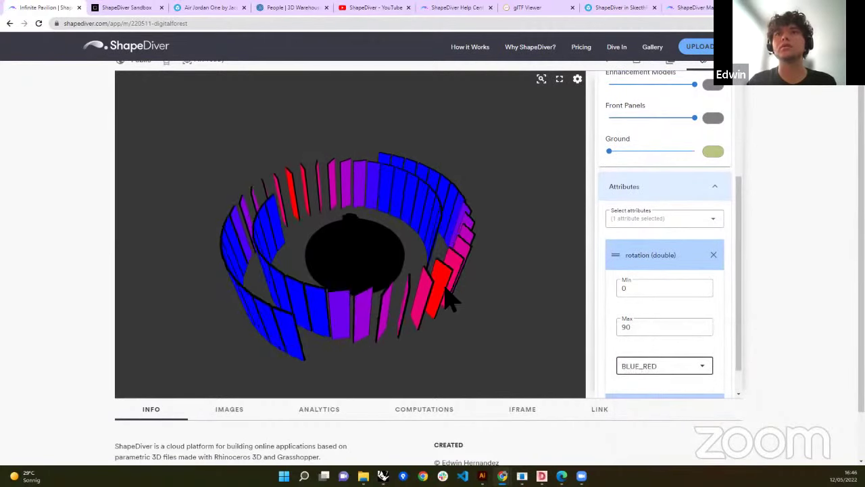
left_click_drag(451, 300, 254, 290)
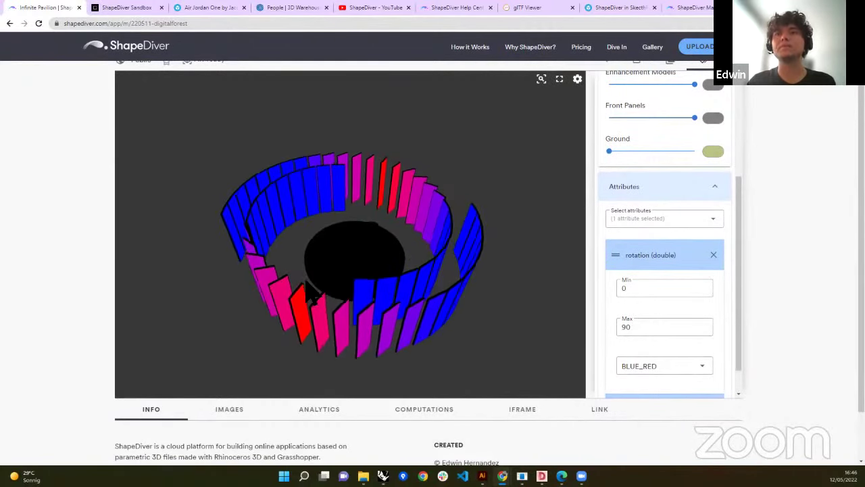
left_click(621, 288)
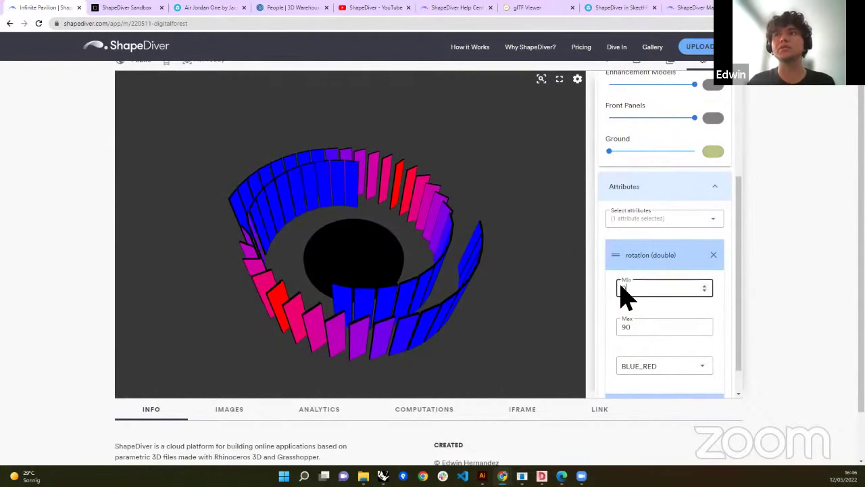
type("0")
key("Tab")
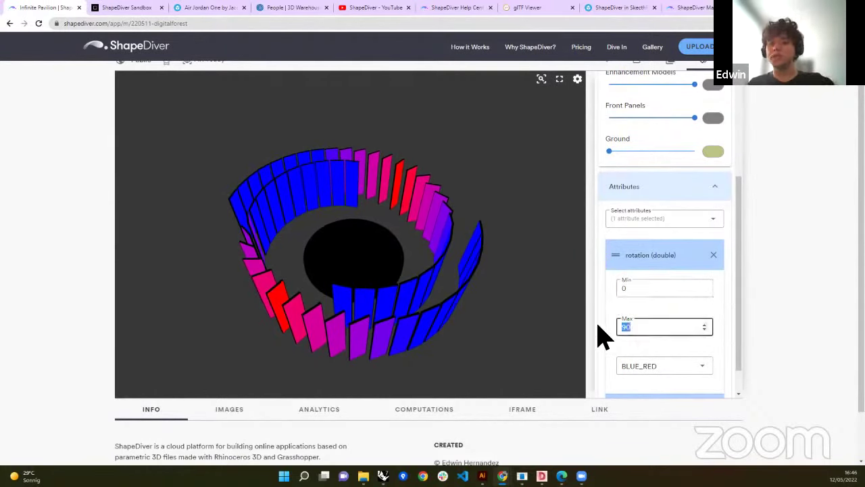
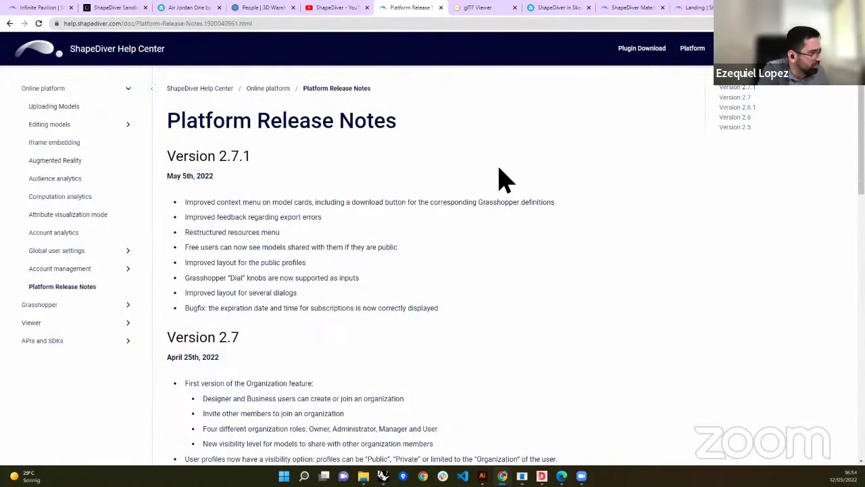
Read through the Platform Release Notes back to version 2.6 and open the Help Center's Grasshopper section
scroll(506, 179, "down", 3)
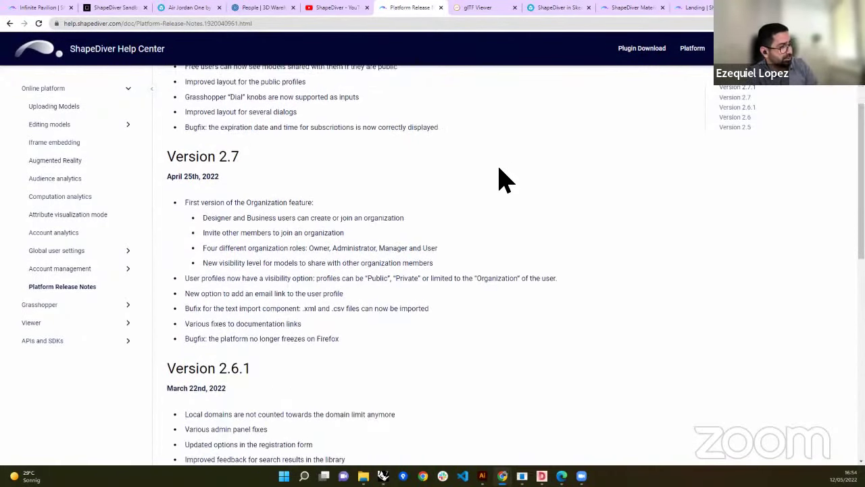
scroll(506, 179, "down", 3)
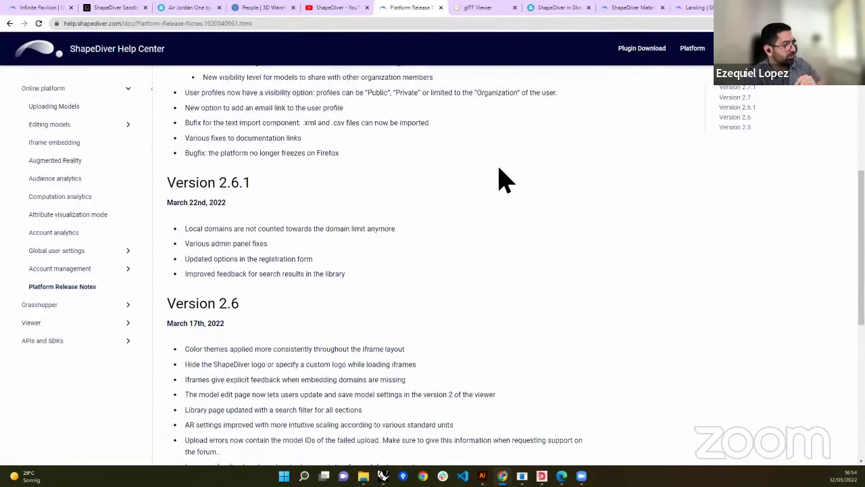
scroll(505, 179, "up", 1)
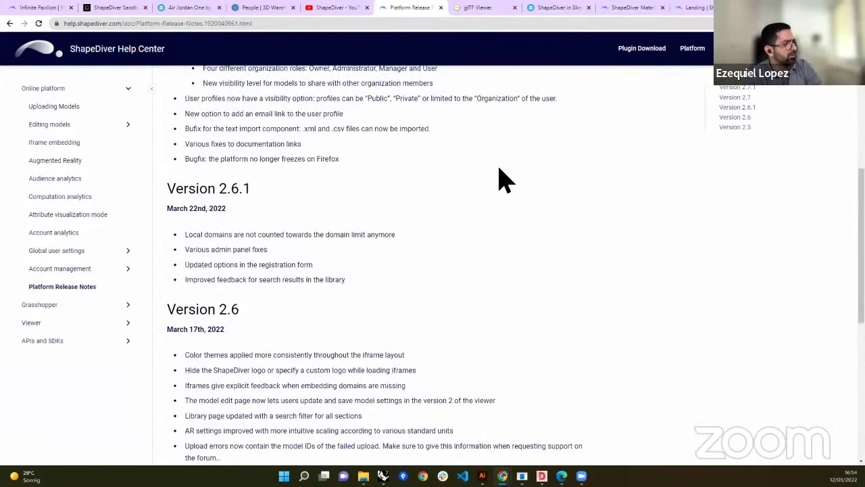
scroll(506, 179, "up", 3)
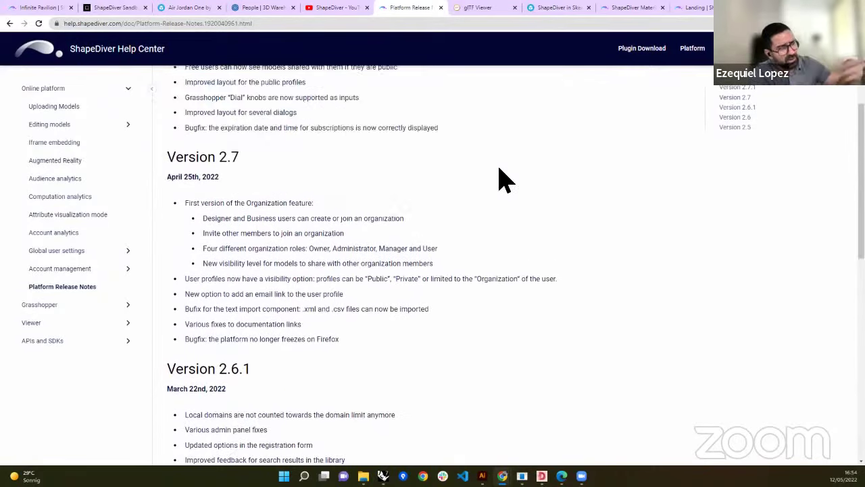
scroll(505, 179, "up", 3)
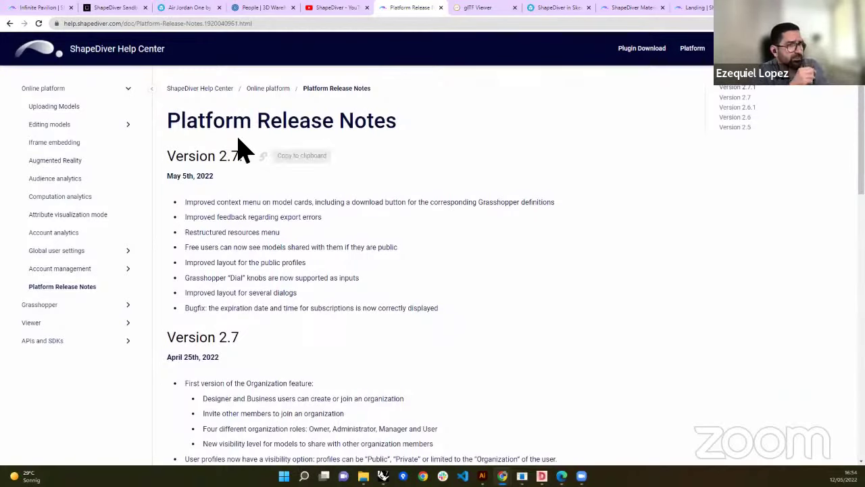
left_click(32, 311)
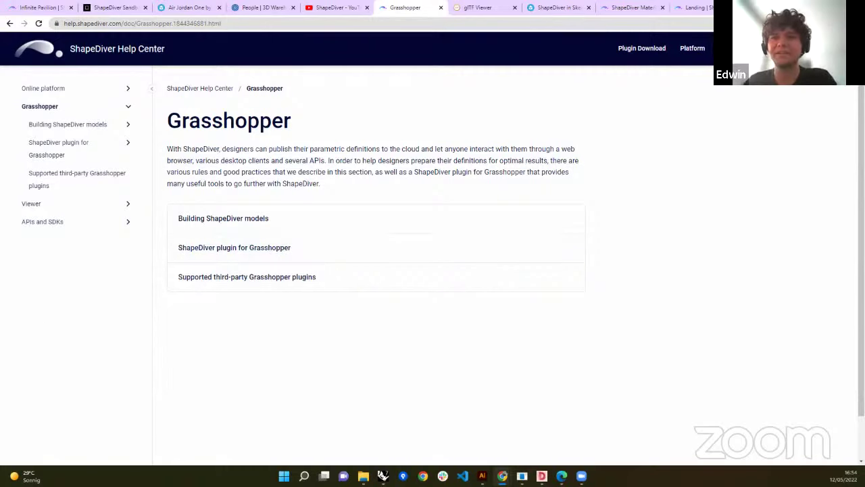
Switch to Rhino and Grasshopper and view the whole infinitePavilion definition with all its component groups
mouse_move(383, 476)
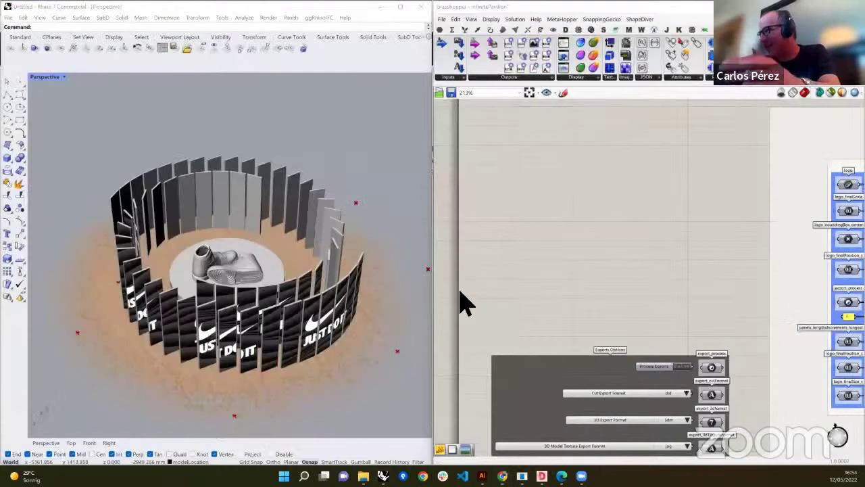
left_click(351, 438)
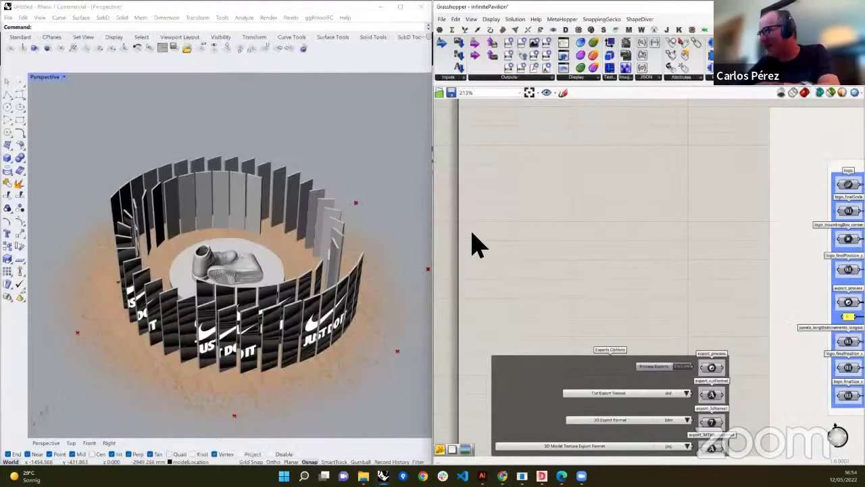
scroll(474, 245, "down", 10)
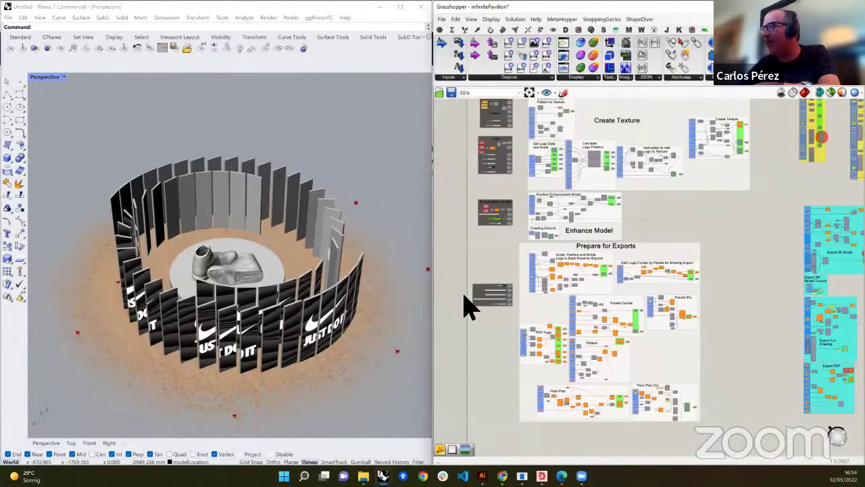
scroll(471, 307, "down", 4)
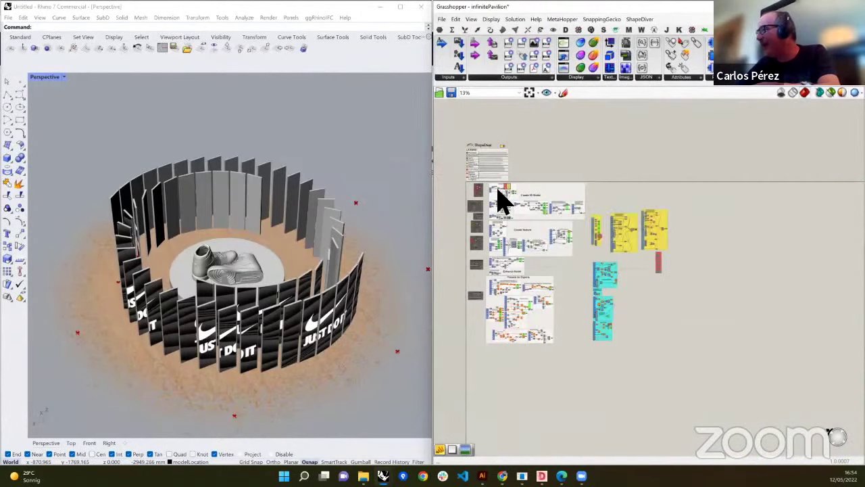
scroll(500, 199, "up", 2)
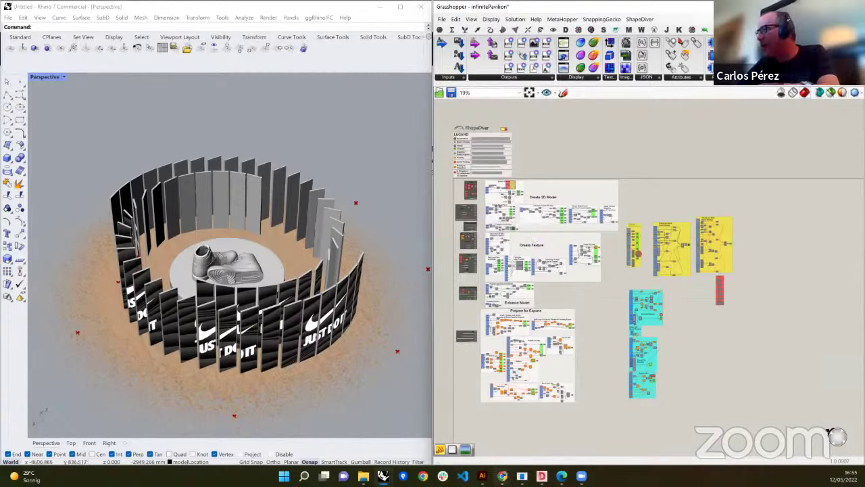
Switch back to Chrome, open the Infinite Pavilion model for editing and show its AR settings
mouse_move(502, 476)
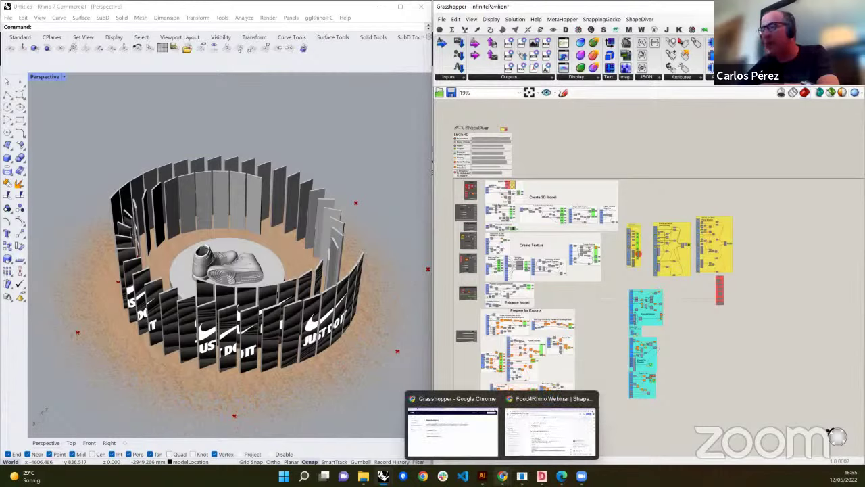
left_click(432, 438)
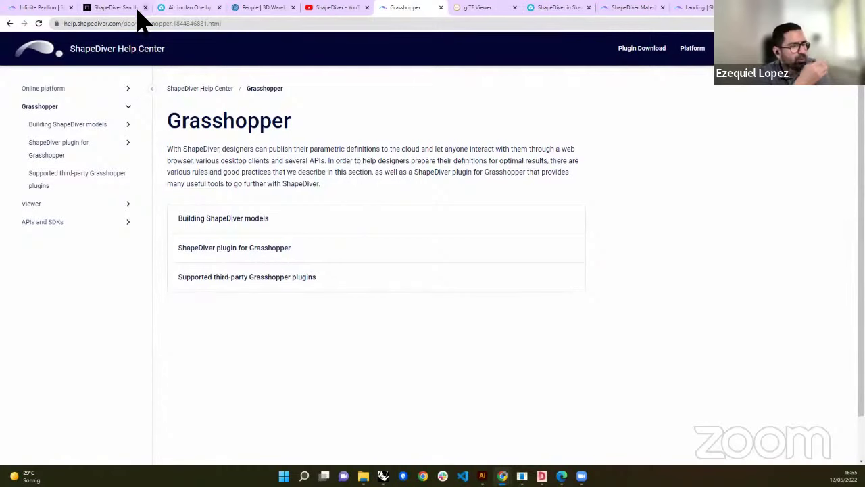
left_click(40, 8)
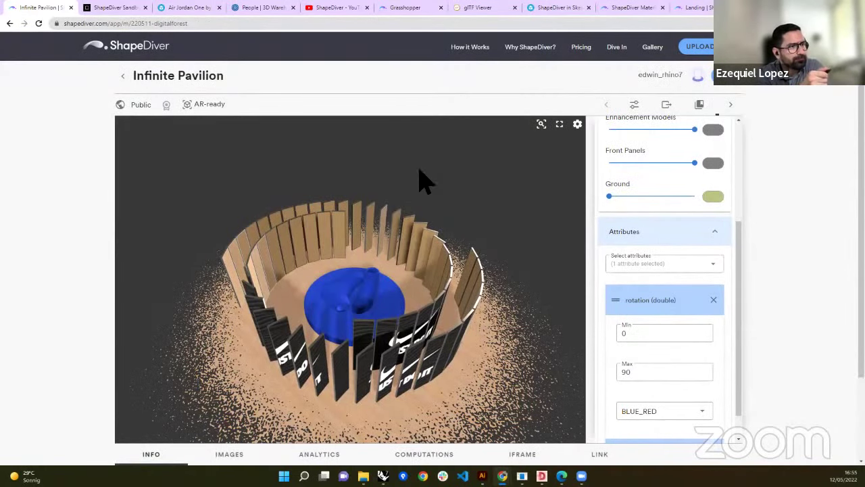
left_click(739, 96)
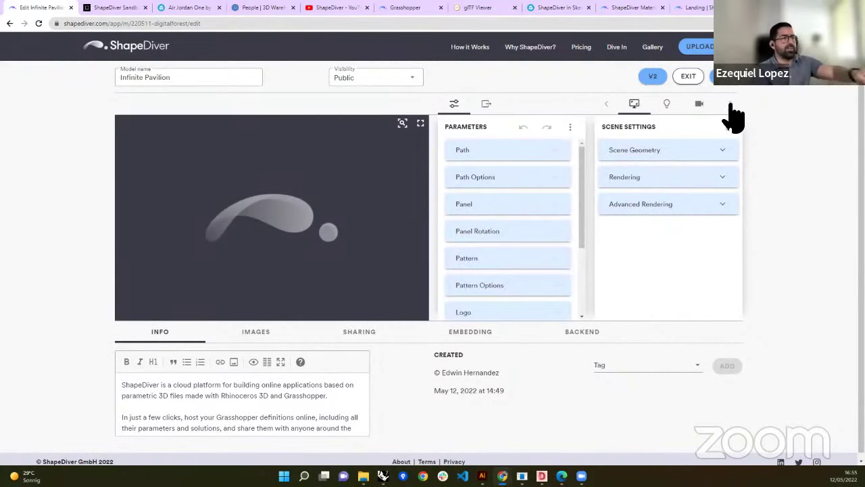
left_click(730, 105)
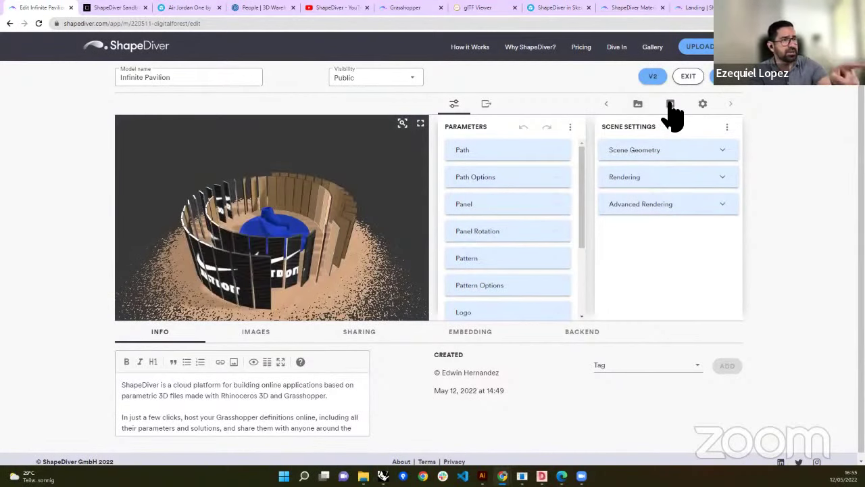
left_click(671, 105)
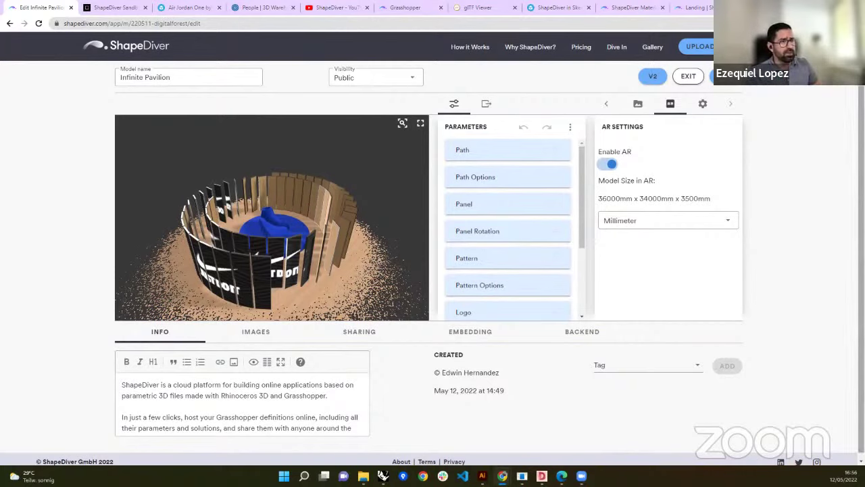
Review the AR unit options, keep Millimeter, and examine the model's dimensions in AR, especially the height
left_click(621, 226)
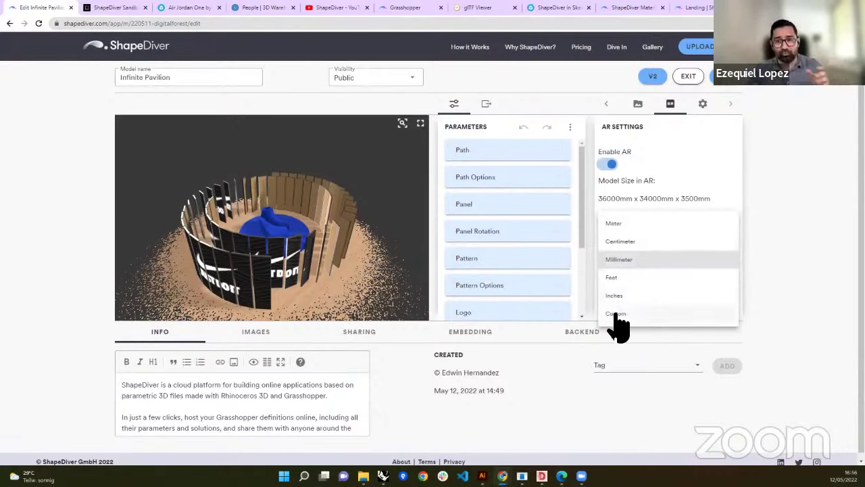
left_click(611, 260)
left_click_drag(604, 199, 627, 203)
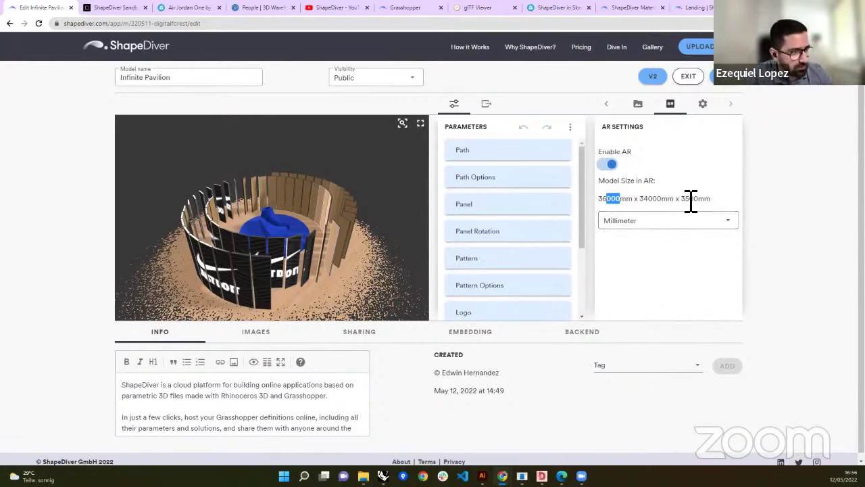
left_click_drag(686, 199, 703, 202)
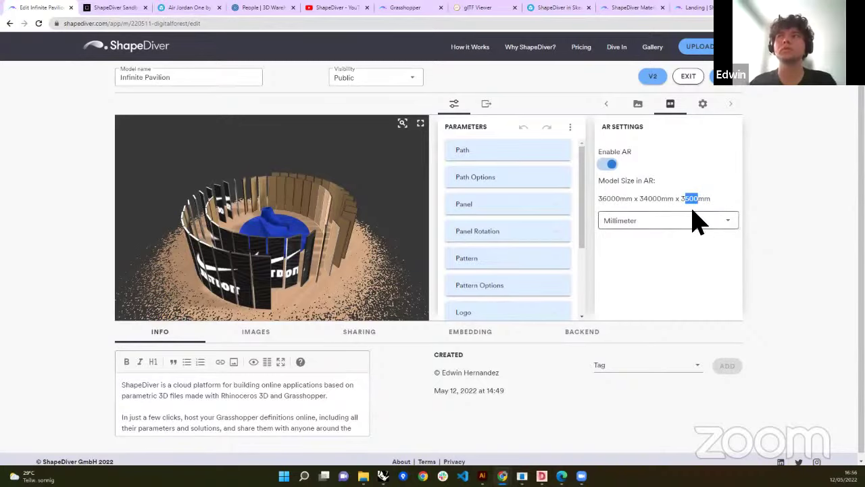
left_click_drag(681, 201, 689, 202)
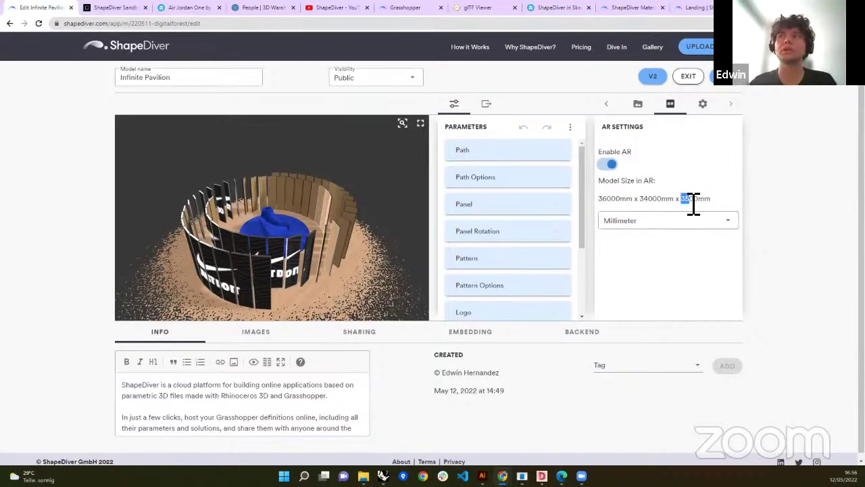
double_click(699, 200)
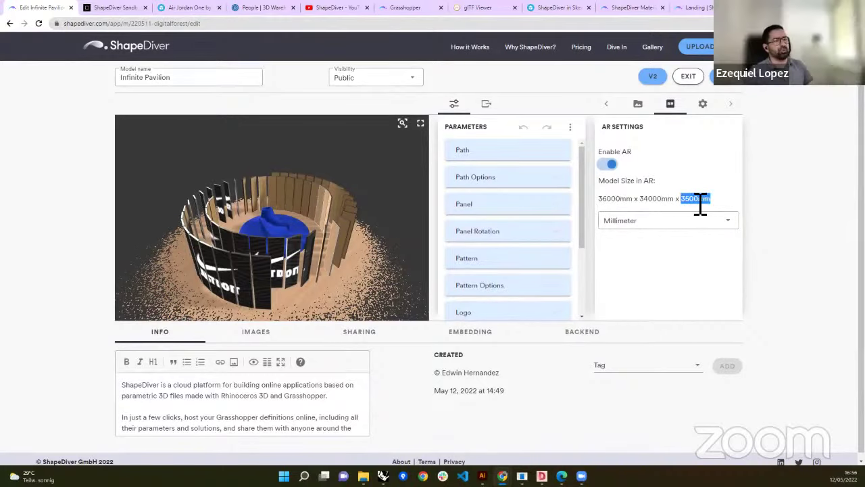
left_click(700, 203)
left_click_drag(701, 203, 686, 202)
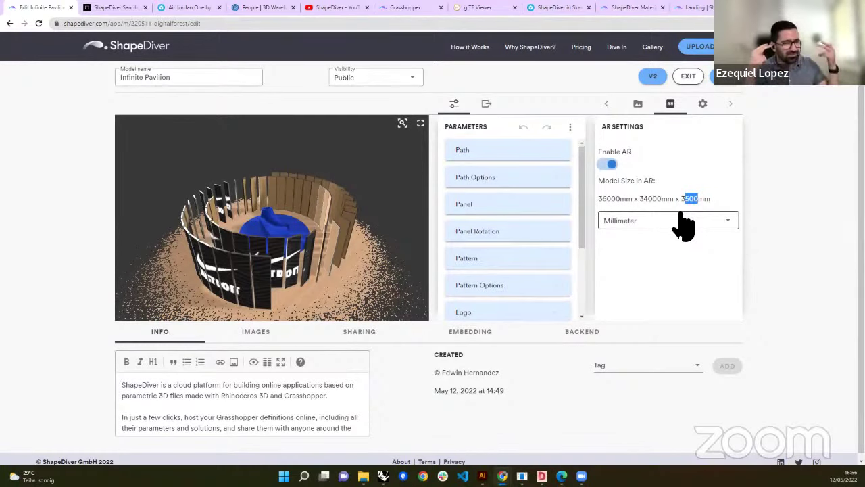
Expand the Panel parameters and compare the Panel Height value with the model's height in AR
left_click(477, 203)
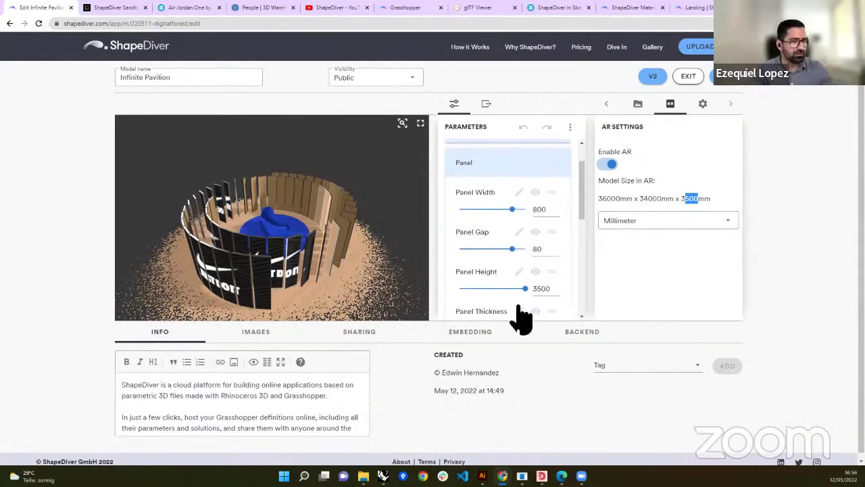
left_click_drag(546, 289, 537, 289)
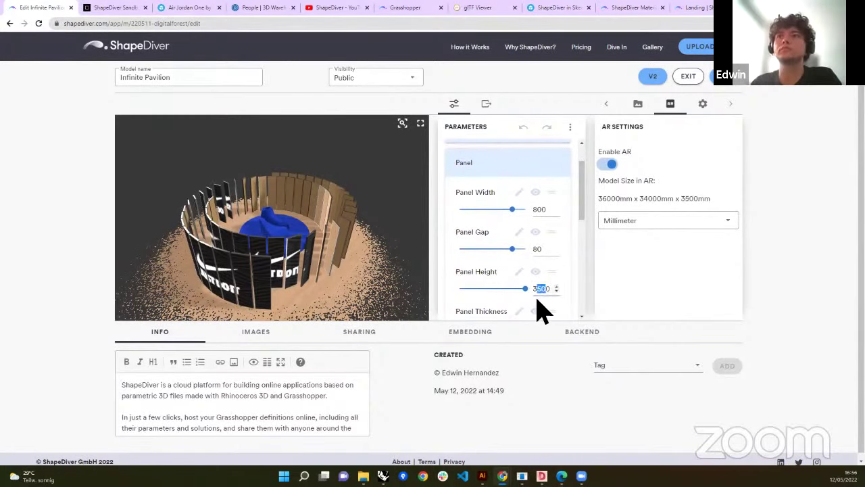
left_click(546, 292)
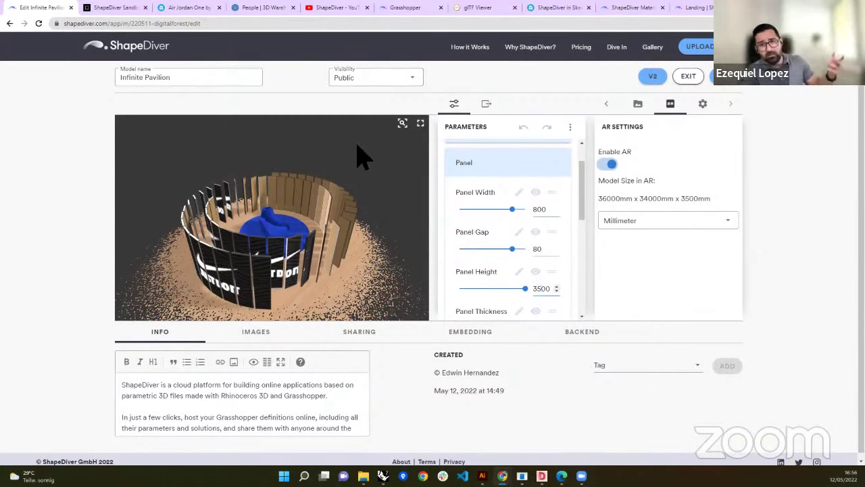
Save the edited model and make the current camera position the default one
scroll(504, 253, "up", 2)
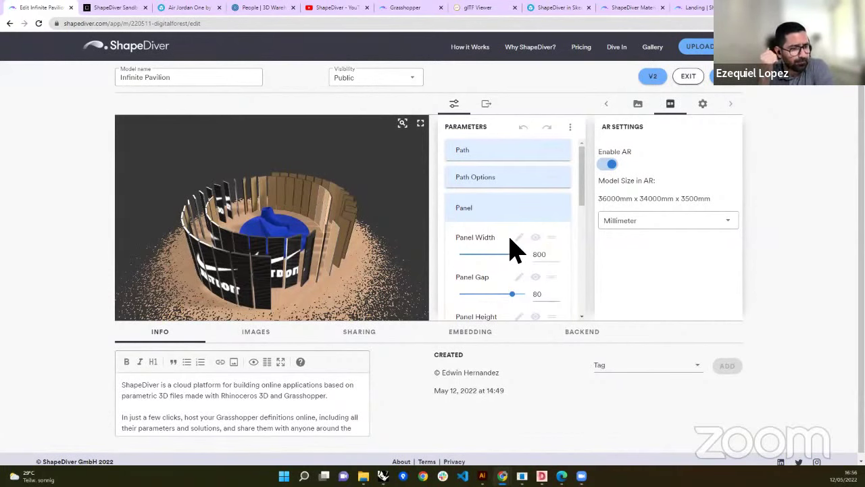
left_click(721, 80)
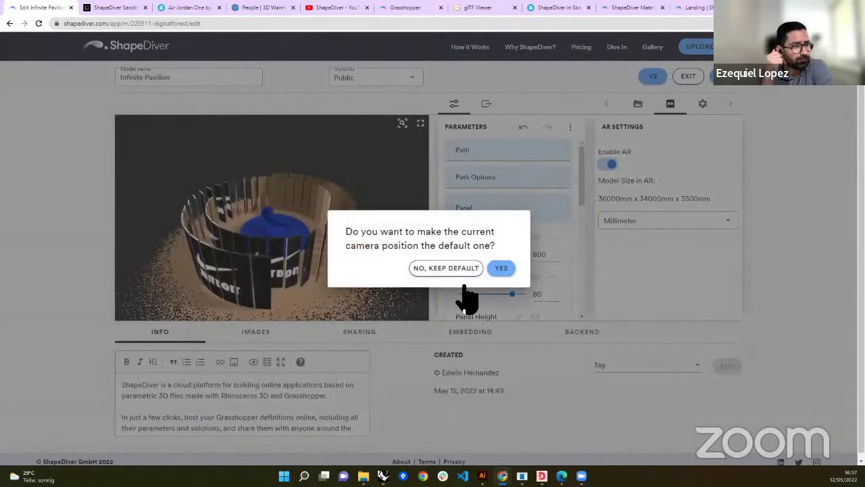
left_click(500, 267)
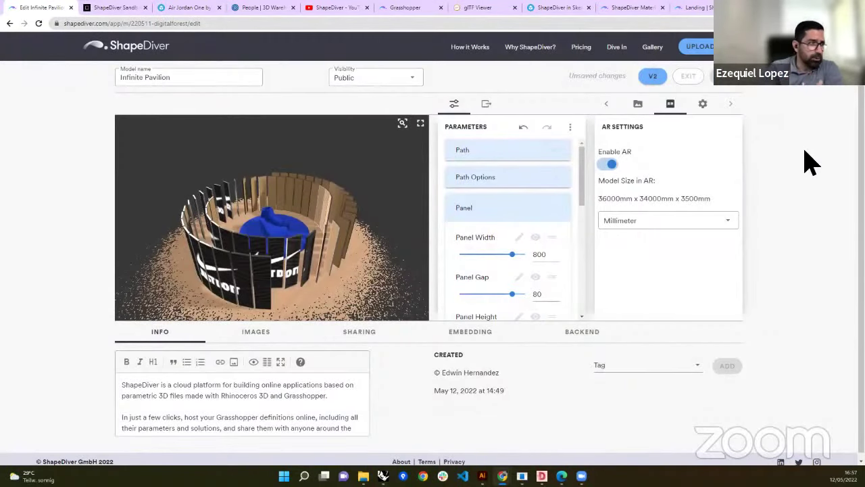
Exit the model editor, preview the Infinite Pavilion page in the browser's mobile device emulation and reload it
left_click(688, 76)
left_click(857, 23)
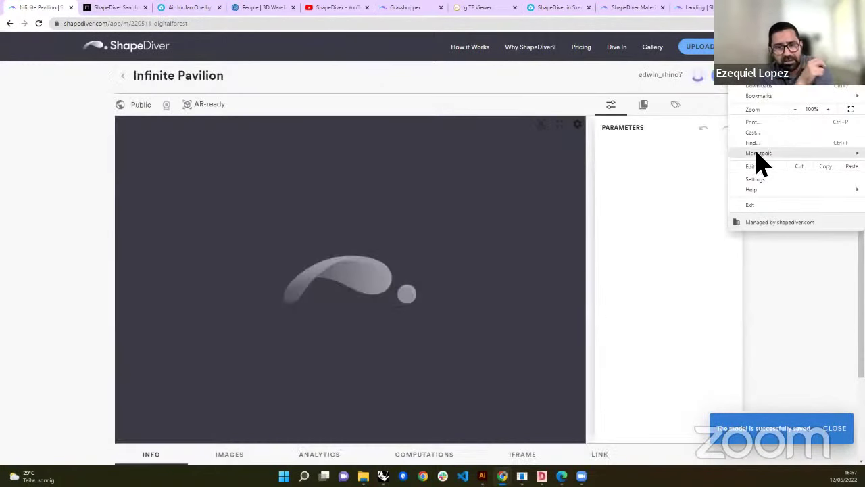
left_click(626, 233)
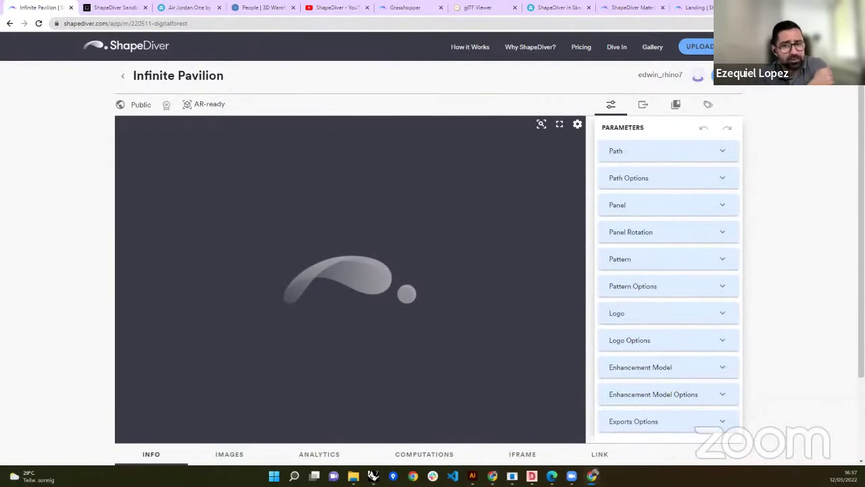
key("ctrl+shift+m")
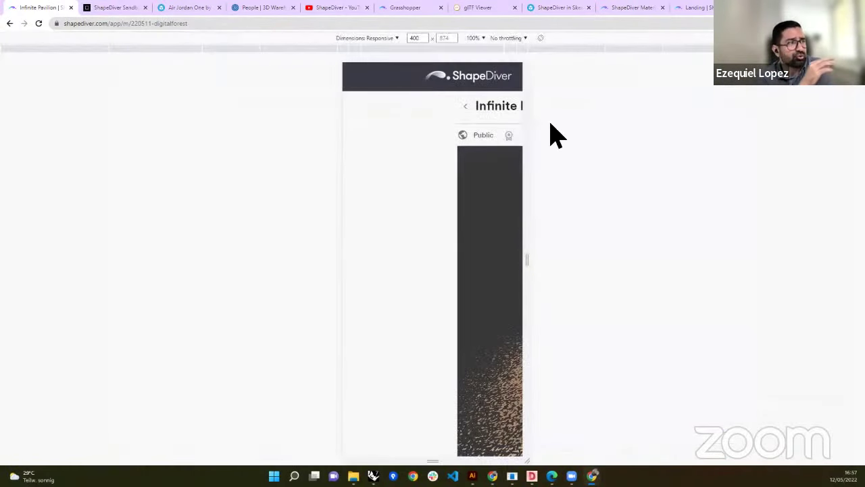
left_click(38, 24)
left_click(38, 24)
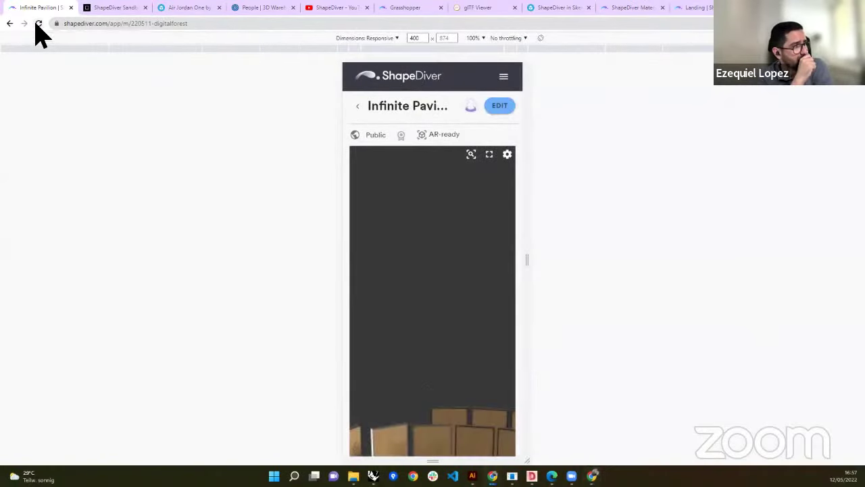
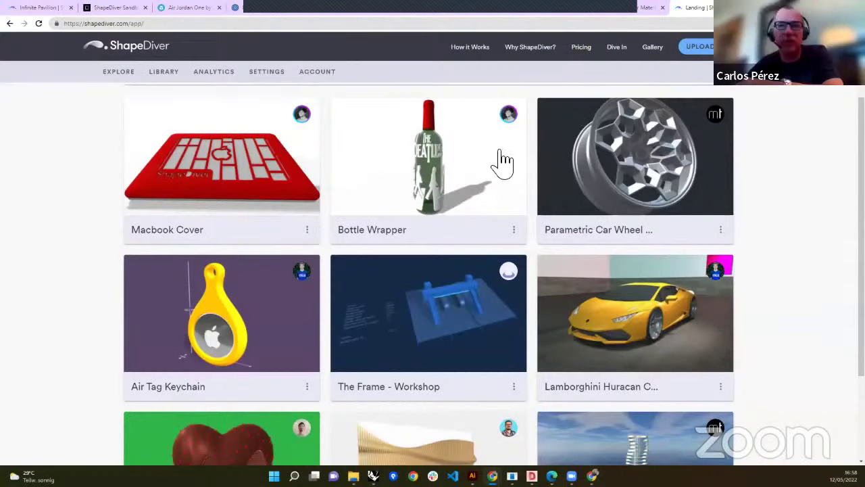
Return to the Infinite Pavilion page and turn off the mobile device emulation
left_click(550, 8)
left_click(30, 8)
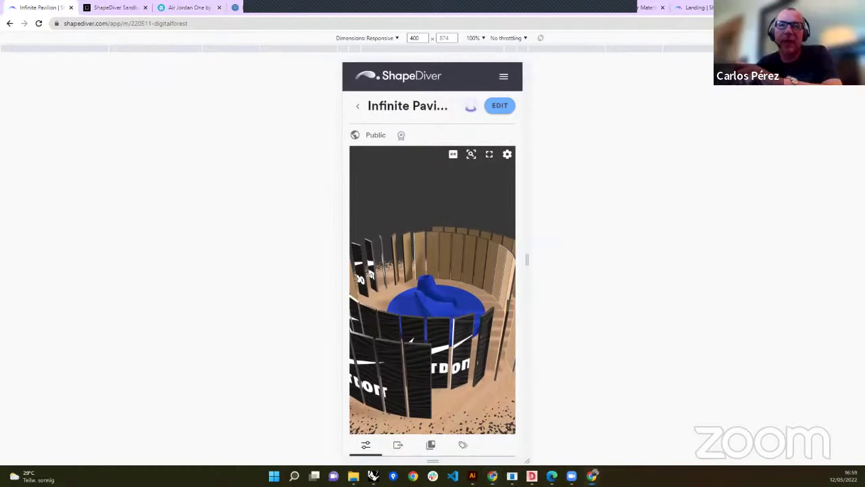
key("ctrl+shift+m")
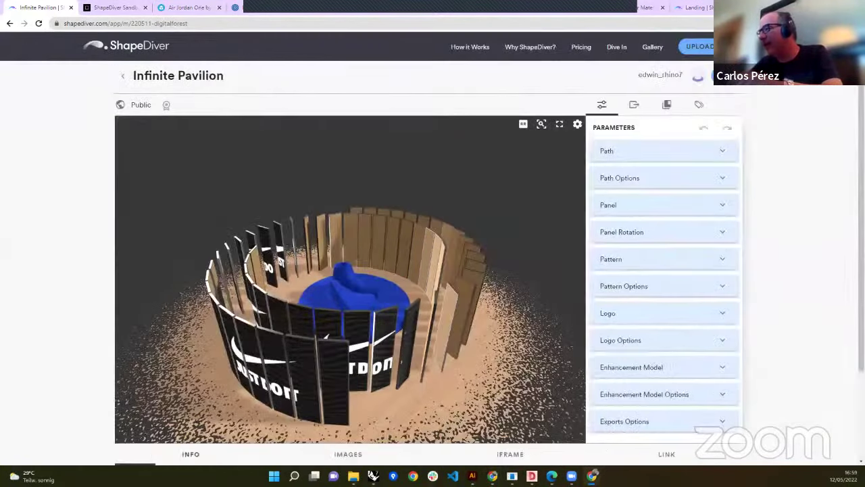
Open the Infinite Pavilion model for editing and examine the lights in the standard light scene
left_click(726, 87)
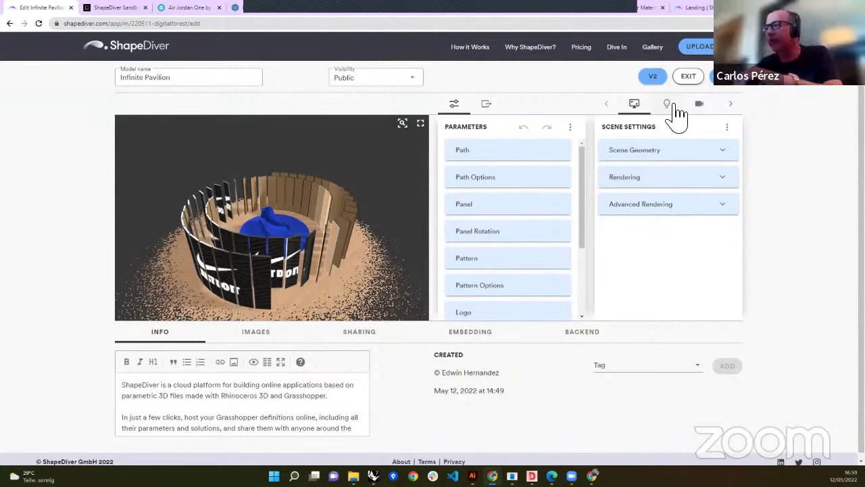
left_click(668, 107)
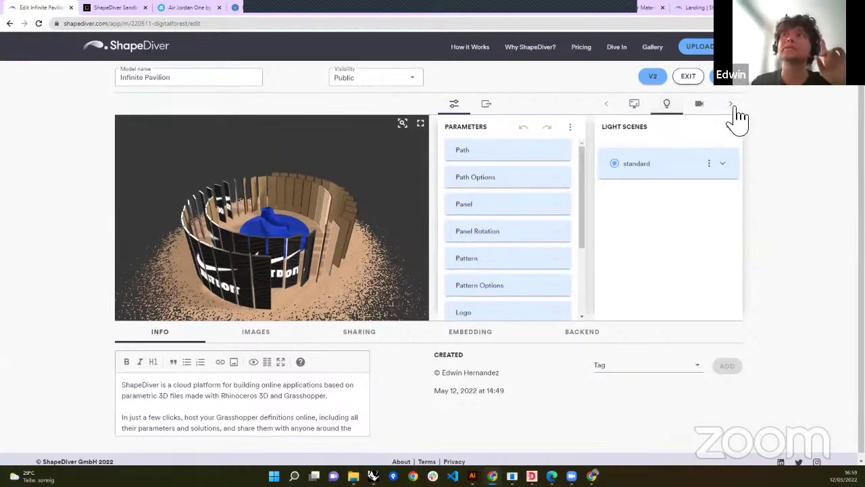
left_click(670, 163)
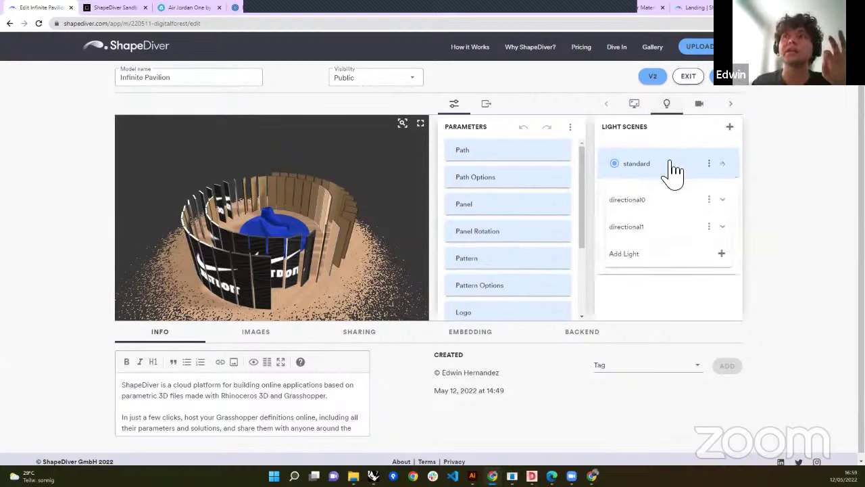
Show the environment settings and review the HDR presets offered for the default environment
left_click(732, 105)
left_click(732, 106)
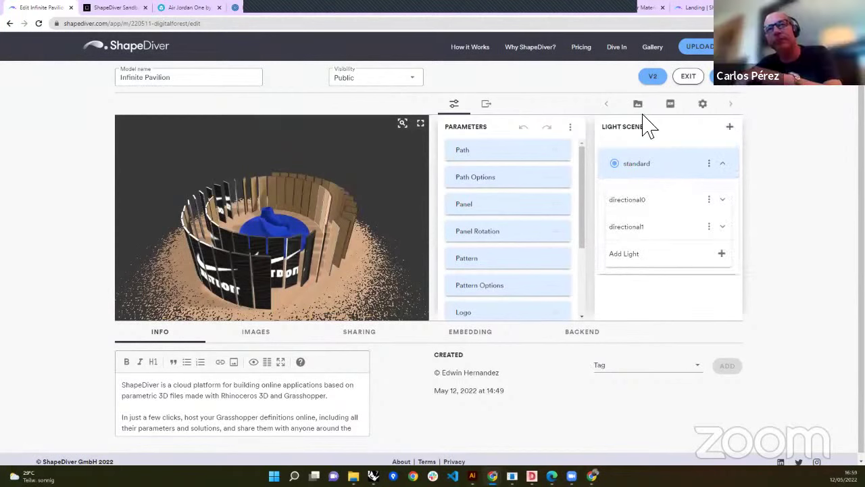
left_click(638, 107)
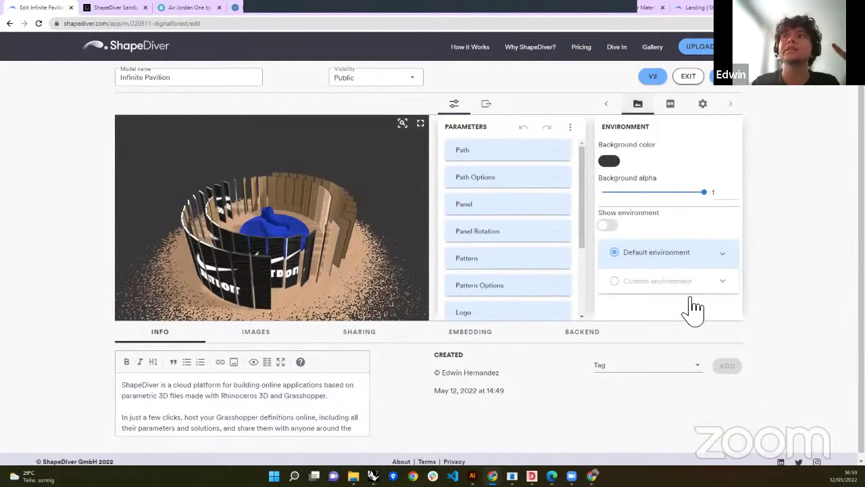
left_click(616, 249)
scroll(676, 267, "down", 1)
left_click(729, 256)
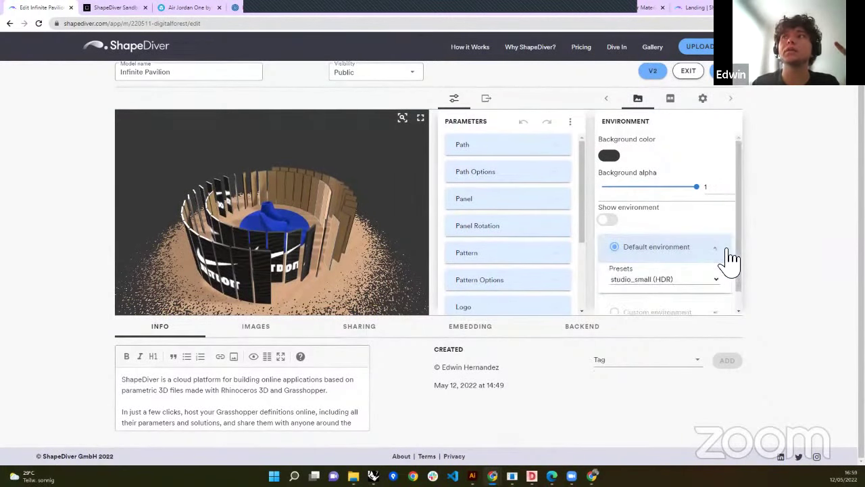
left_click(730, 261)
left_click(725, 263)
left_click(674, 280)
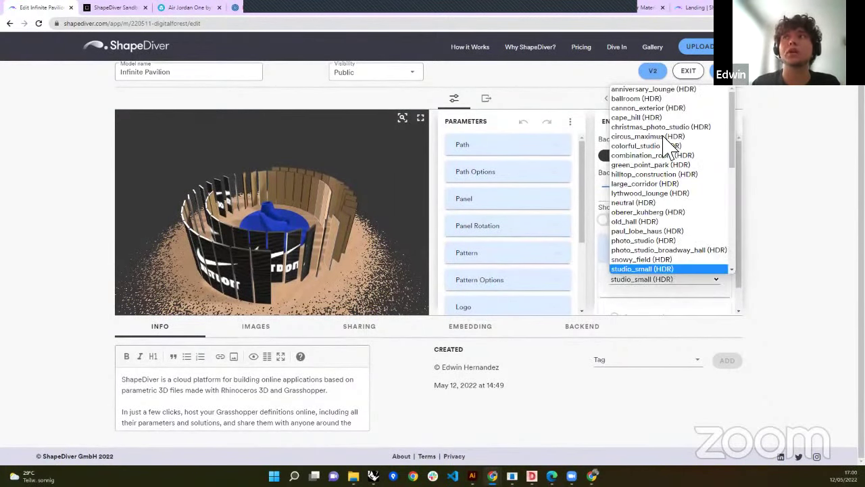
left_click(811, 234)
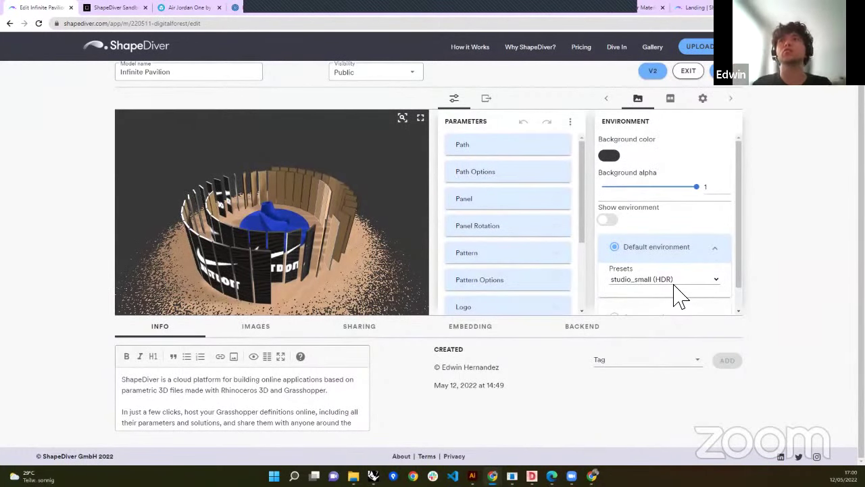
Show the studio_small environment behind the pavilion, view it from another angle and hide it again
left_click(607, 219)
scroll(233, 244, "down", 3)
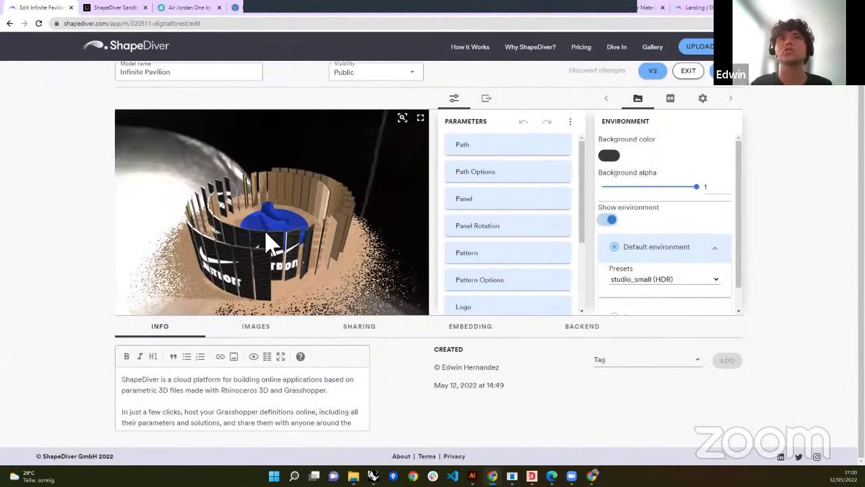
left_click_drag(309, 216, 193, 251)
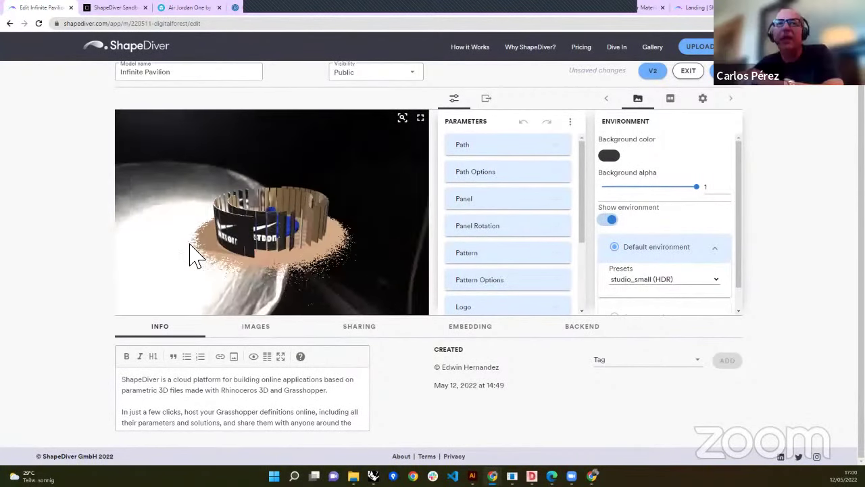
left_click(612, 221)
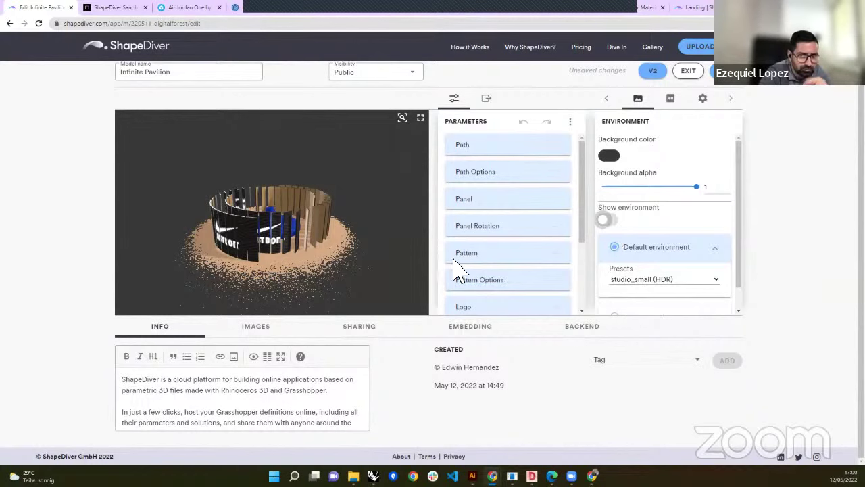
left_click_drag(214, 255, 280, 294)
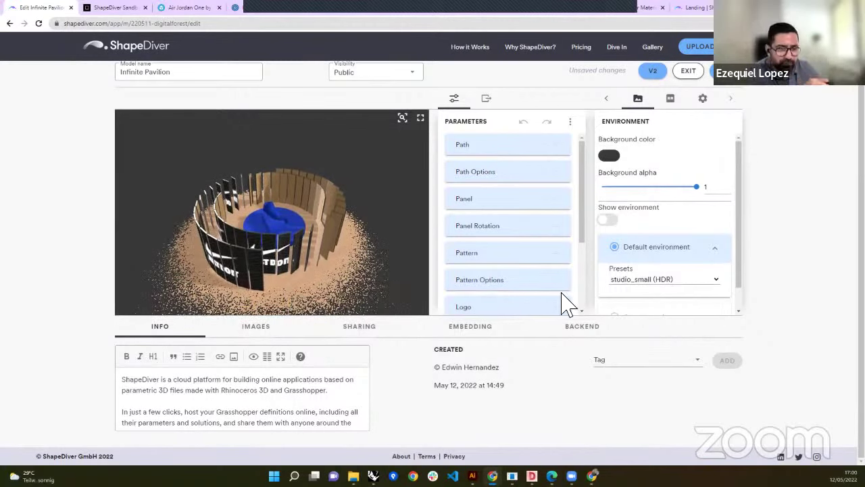
Try the circus_maximus, hilltop_construction and lythwood_lounge HDR presets on the default environment and compare the lighting
scroll(676, 241, "down", 1)
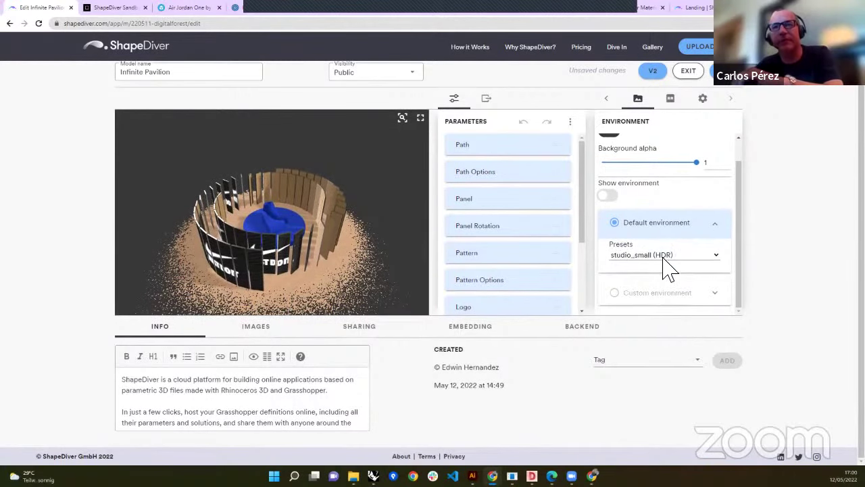
left_click(664, 259)
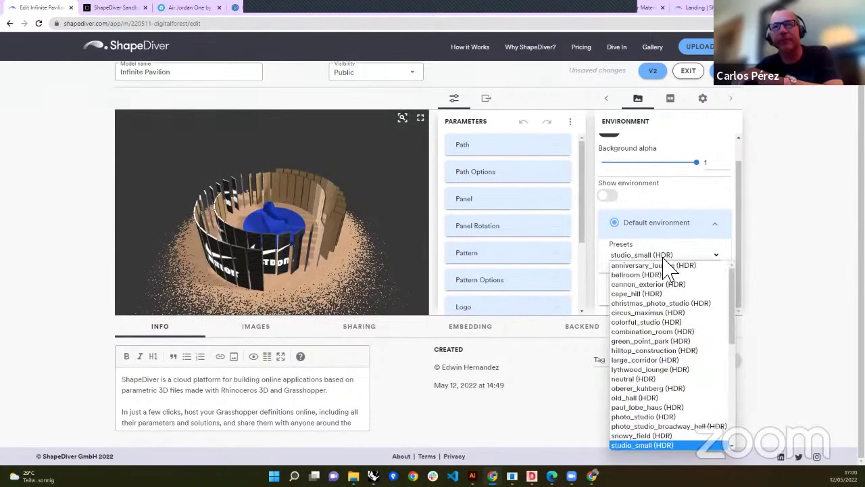
left_click(658, 312)
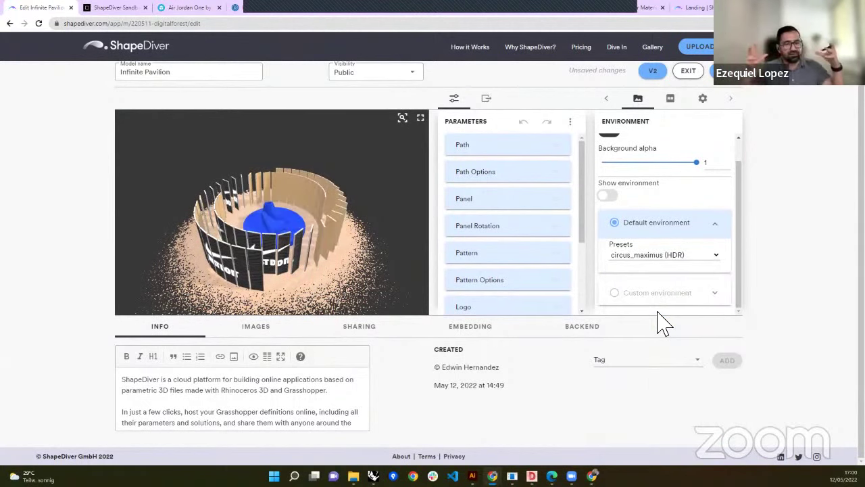
left_click(660, 260)
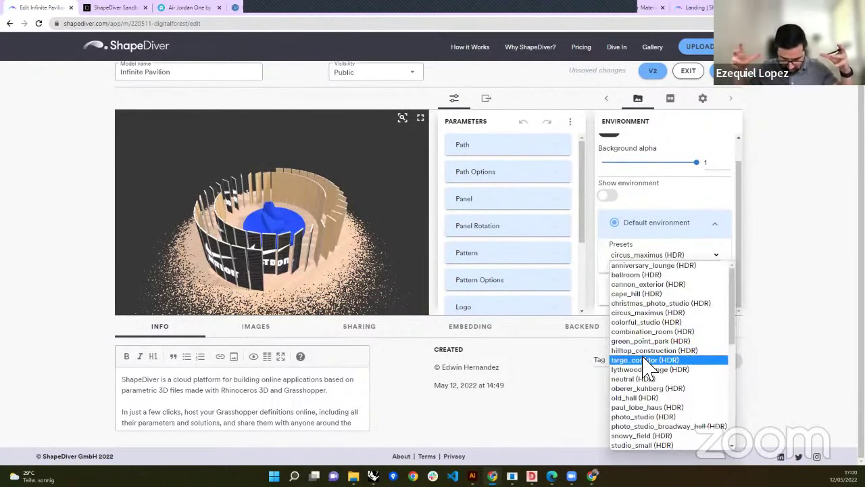
left_click(647, 351)
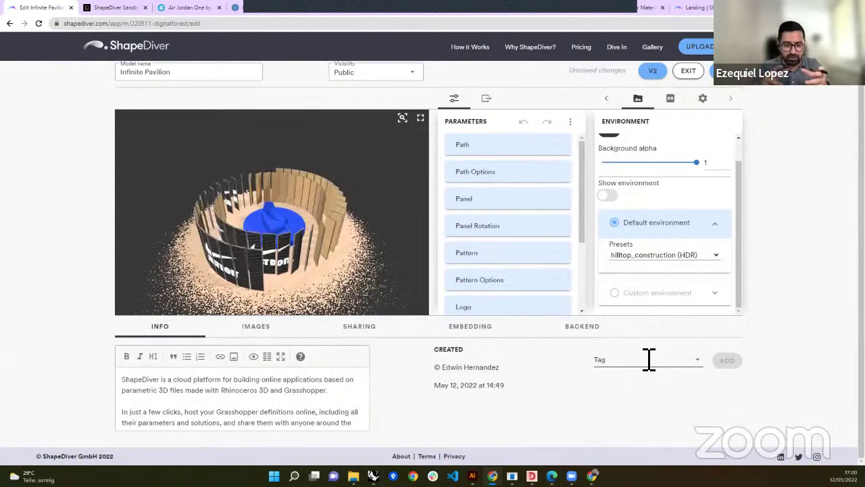
left_click(641, 260)
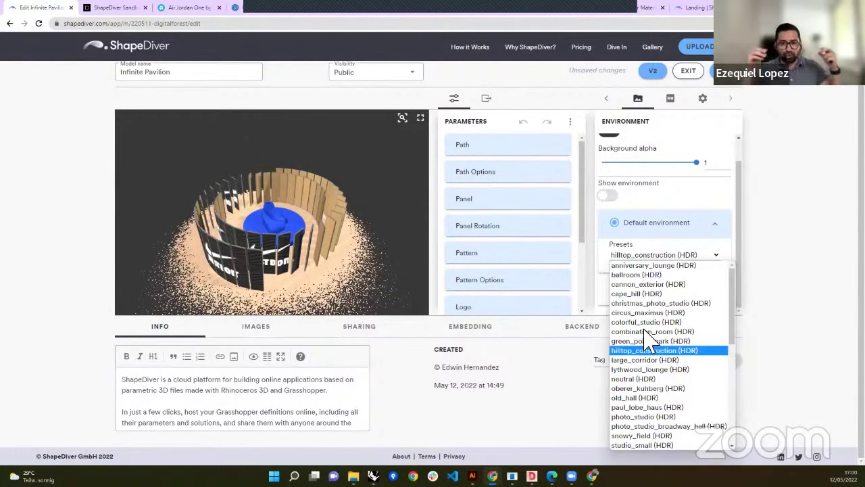
left_click(650, 370)
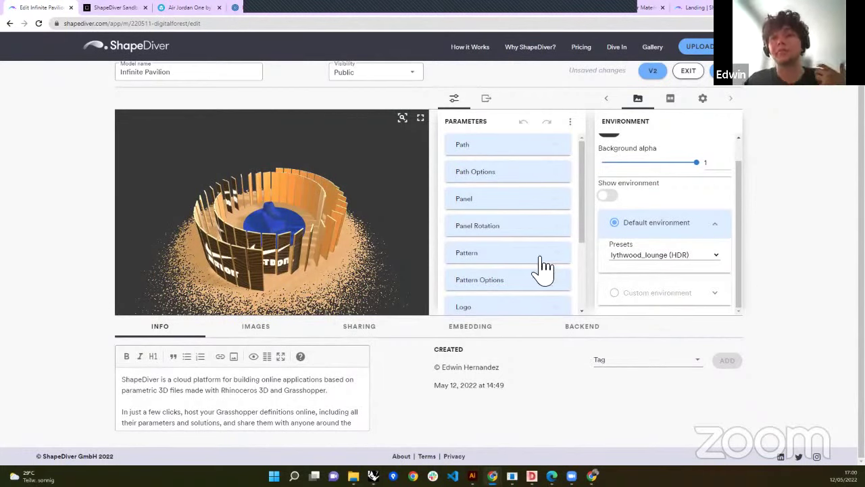
Show the lythwood_lounge environment behind the pavilion and view the scene from a slightly different angle
left_click(682, 250)
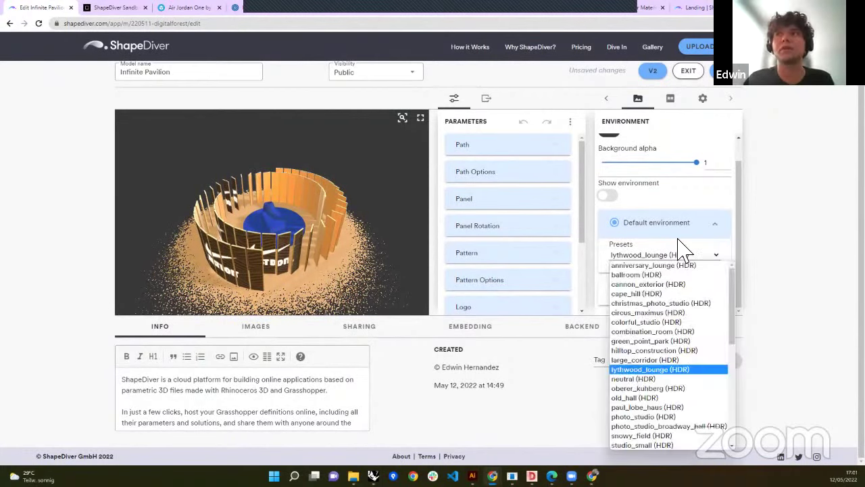
left_click(617, 198)
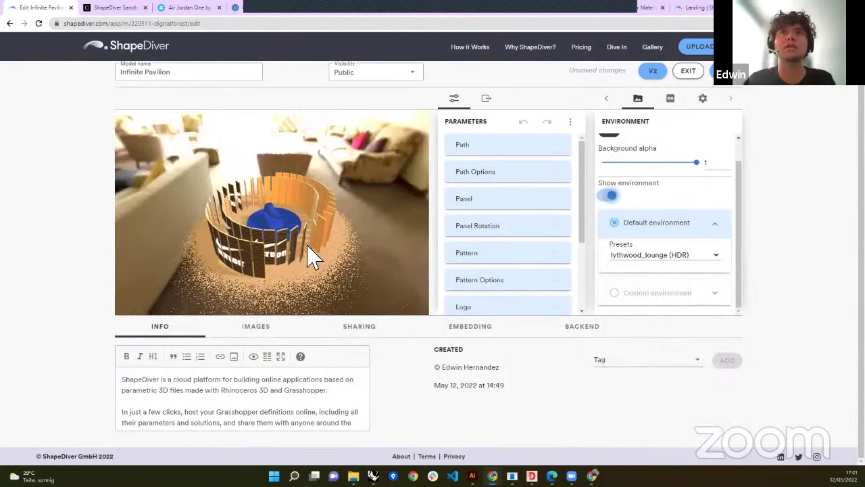
left_click_drag(371, 238, 315, 236)
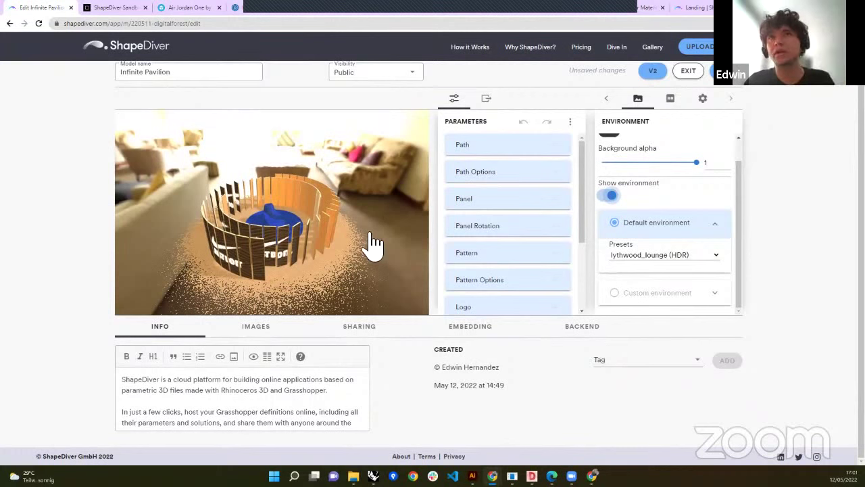
Set the default environment preset to studio_small (HDR) and hide the environment
left_click(632, 257)
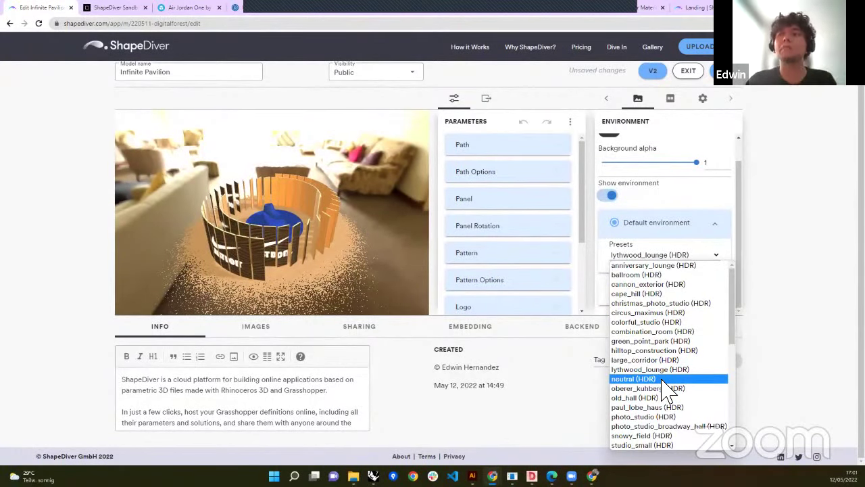
left_click(662, 444)
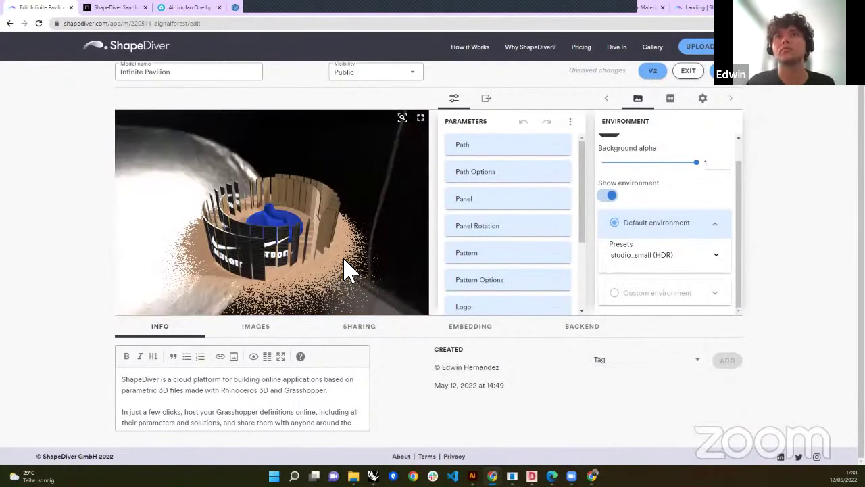
left_click(614, 197)
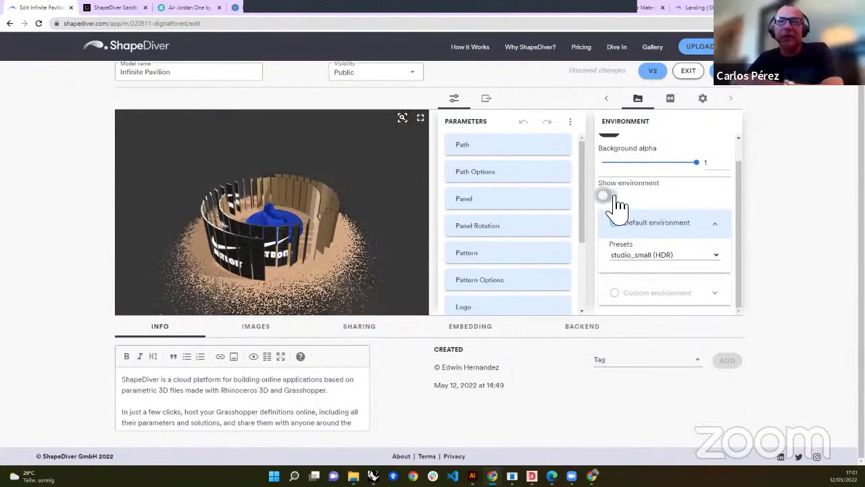